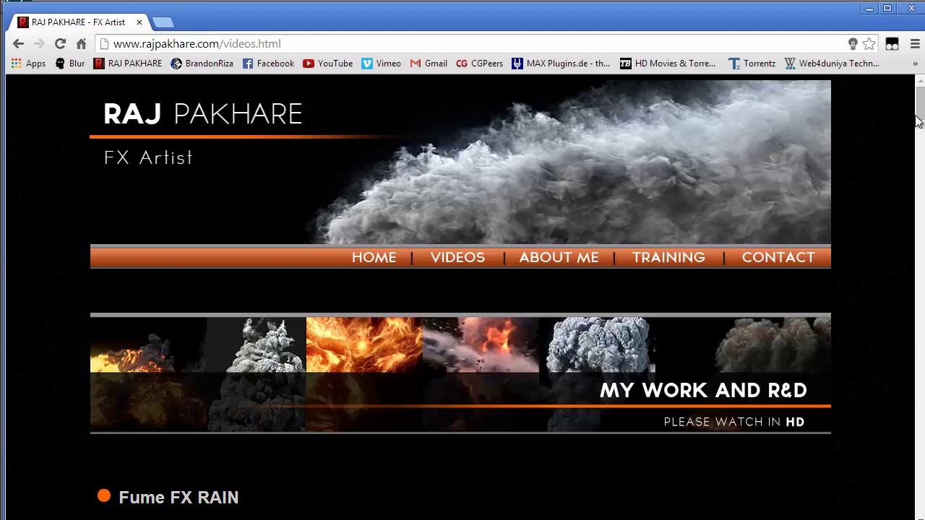
Find the RAP-Peel Thinking Particles video on the videos page and play it for reference.
scroll(916, 121, "down", 7)
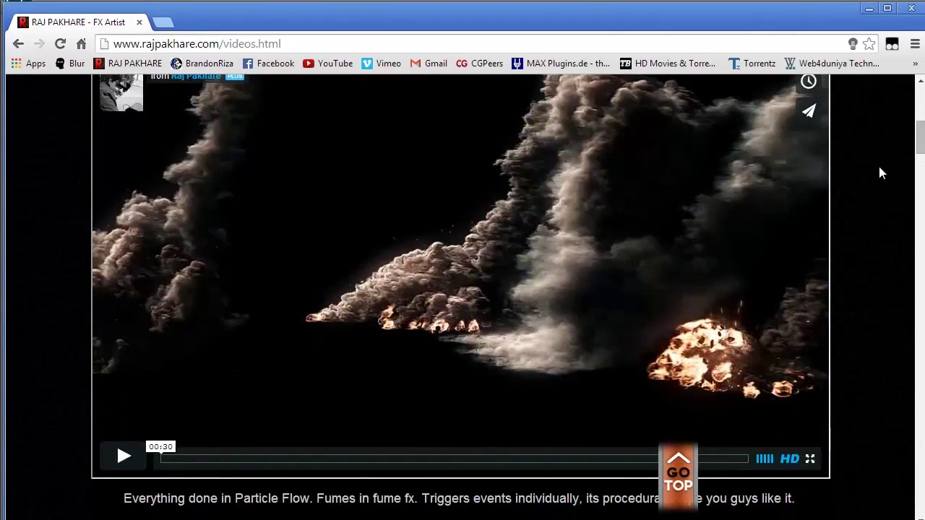
scroll(879, 173, "down", 15)
scroll(879, 173, "down", 15)
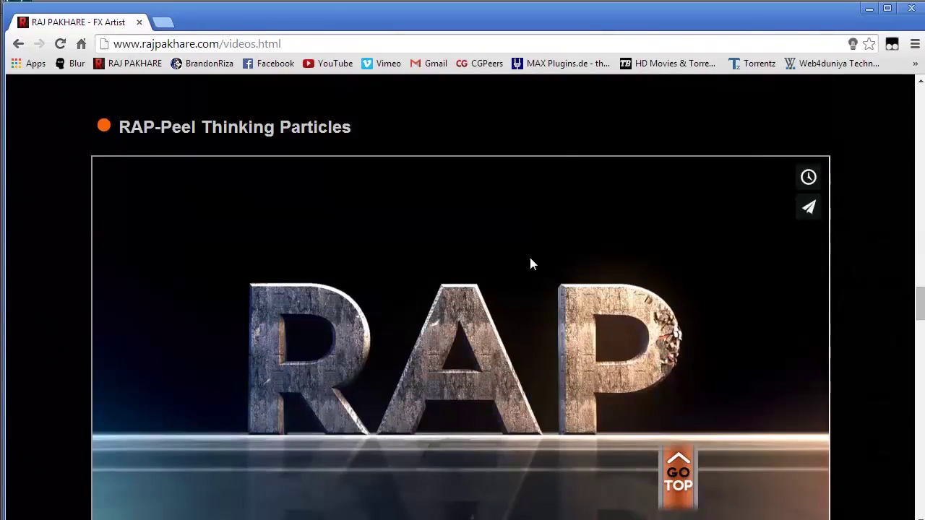
scroll(354, 305, "down", 1)
scroll(496, 330, "down", 3)
scroll(748, 257, "up", 3)
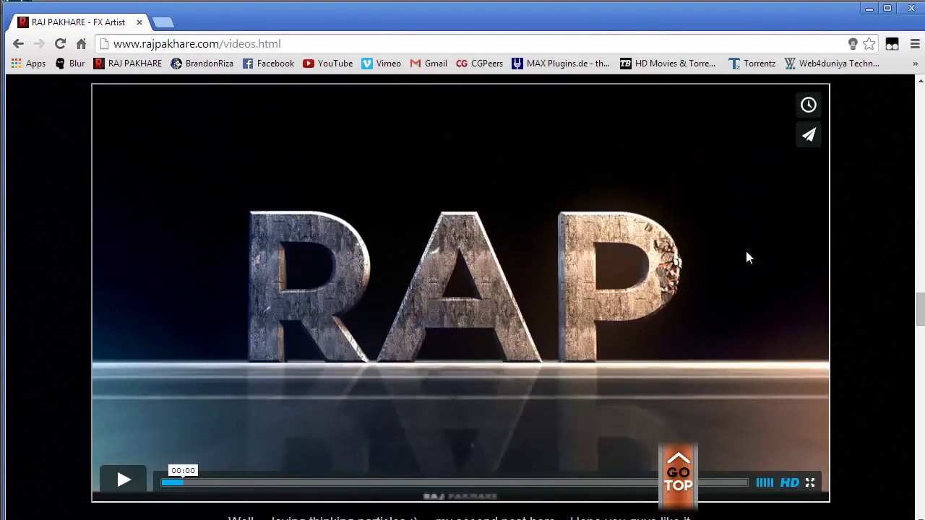
scroll(744, 248, "down", 7)
scroll(495, 315, "up", 7)
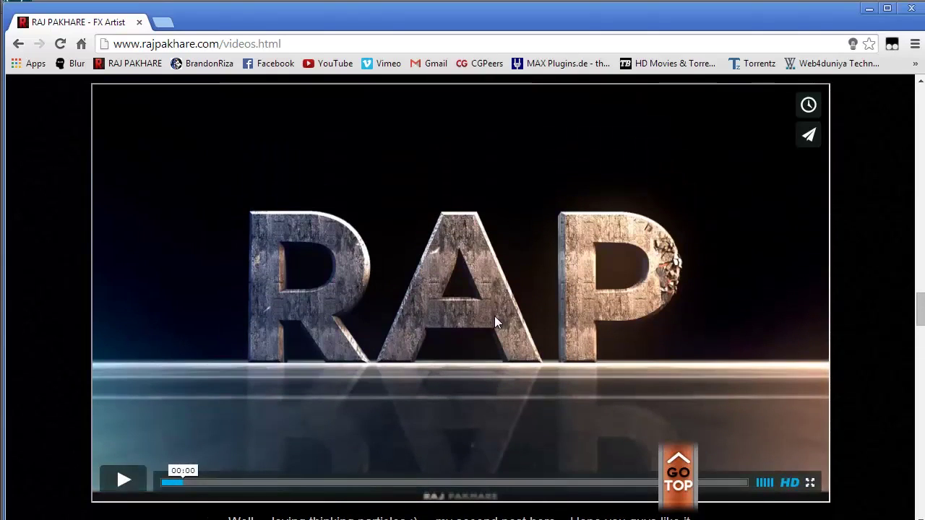
left_click(458, 293)
double_click(457, 293)
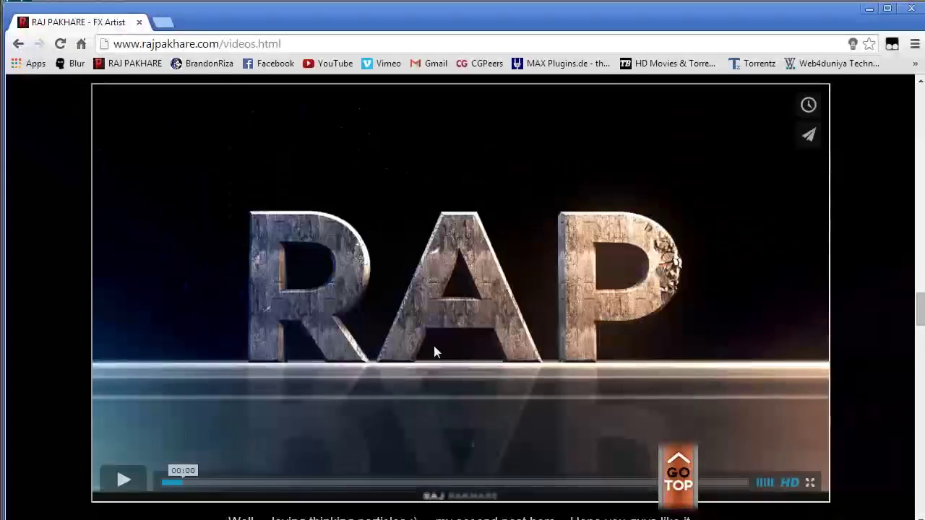
Switch to 3ds Max, maximize the Perspective viewport and view the grid from a lower angle.
left_click(869, 10)
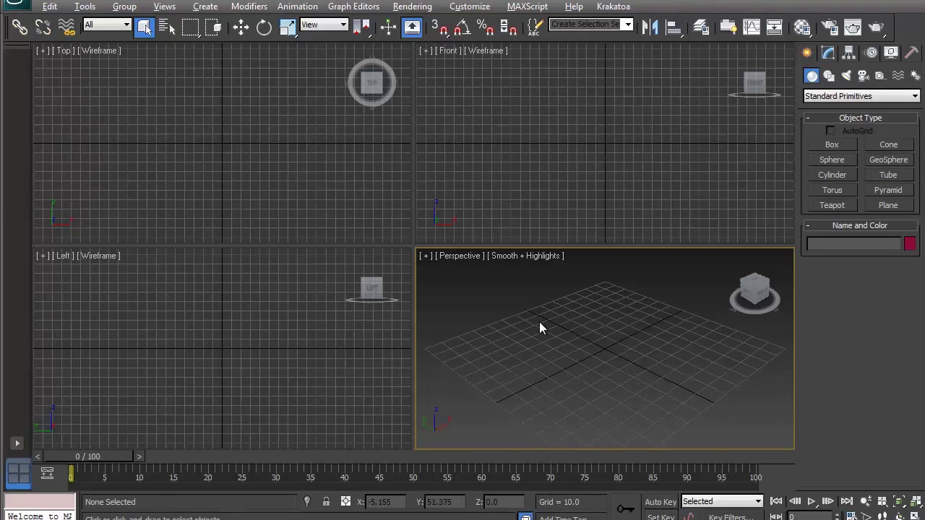
key("alt+w")
middle_click_drag(531, 334, 427, 273, "alt")
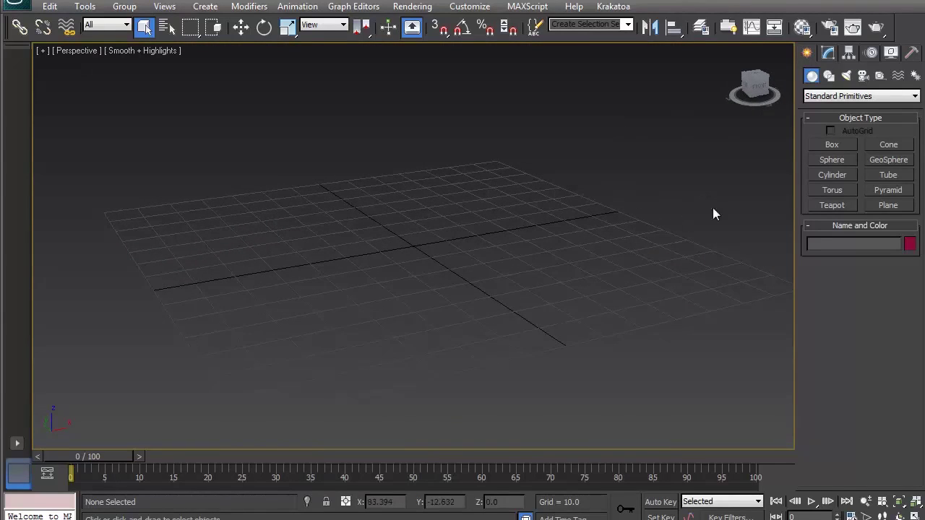
left_click(831, 145)
mouse_move(401, 218)
middle_mouse_down("alt")
mouse_move(278, 229)
mouse_move(429, 233)
mouse_move(403, 229)
middle_mouse_up("alt")
right_click(403, 229)
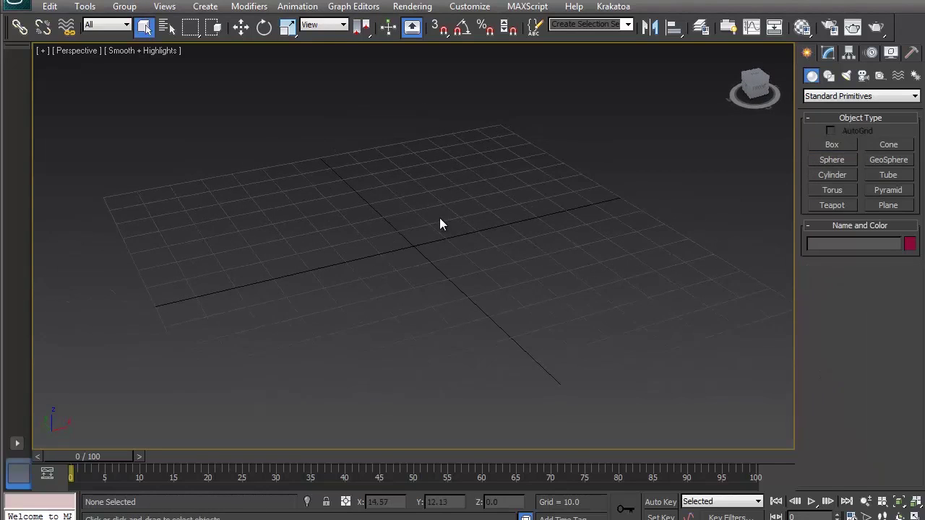
Create a text spline in the Front view and set its text to RAP.
key("f")
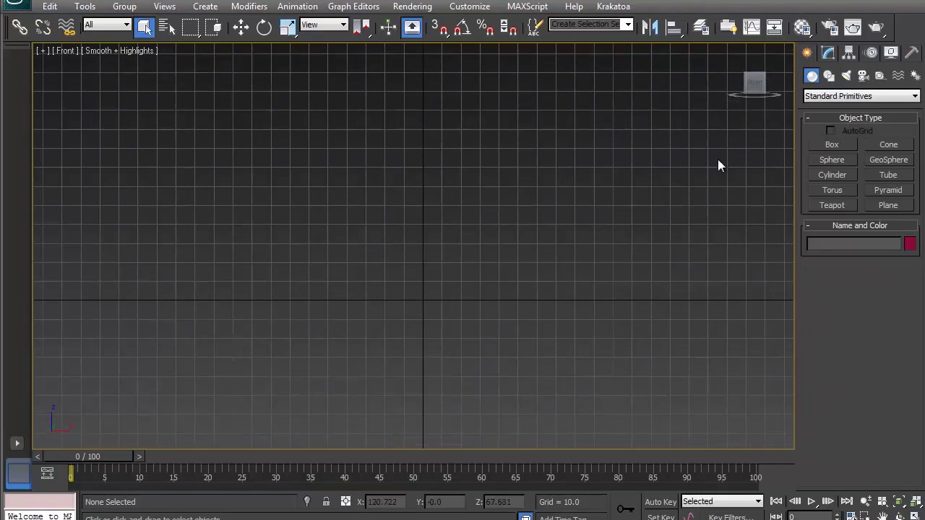
left_click(828, 76)
left_click(833, 216)
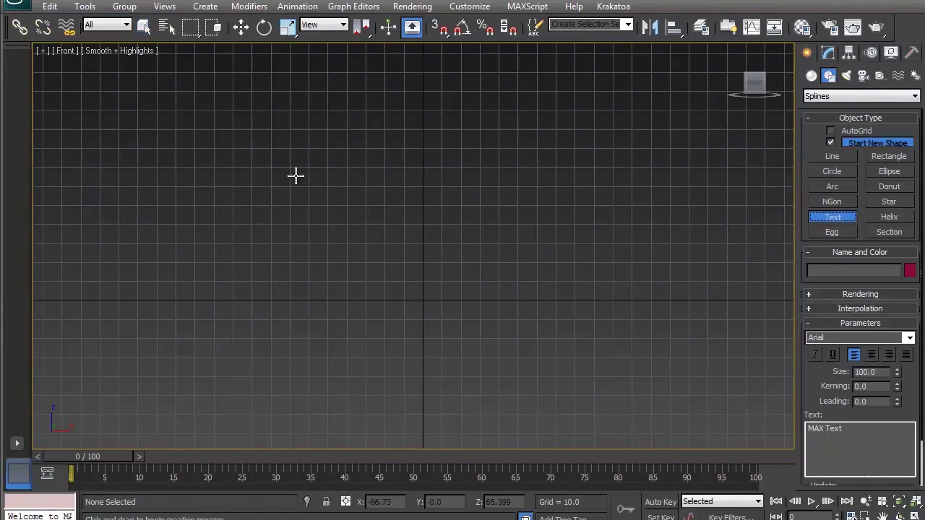
left_click(462, 251)
left_click(828, 53)
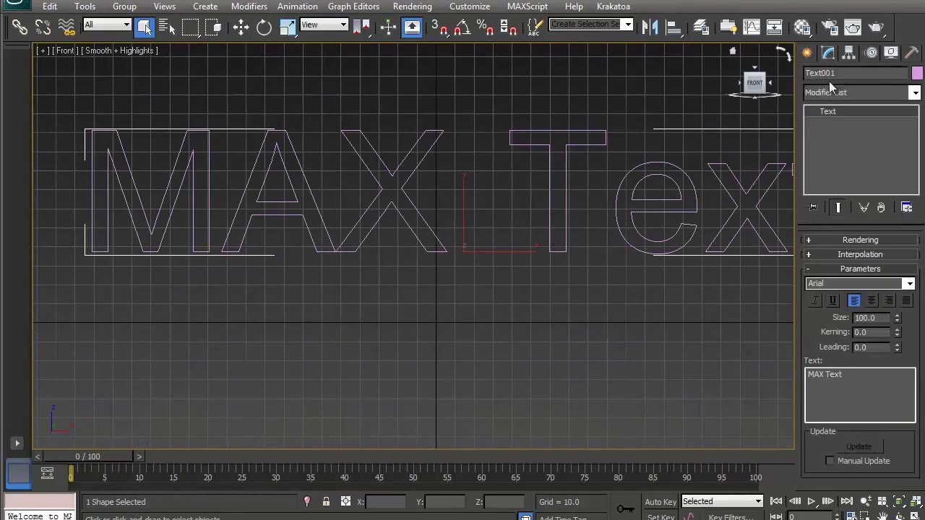
left_click_drag(851, 391, 602, 384)
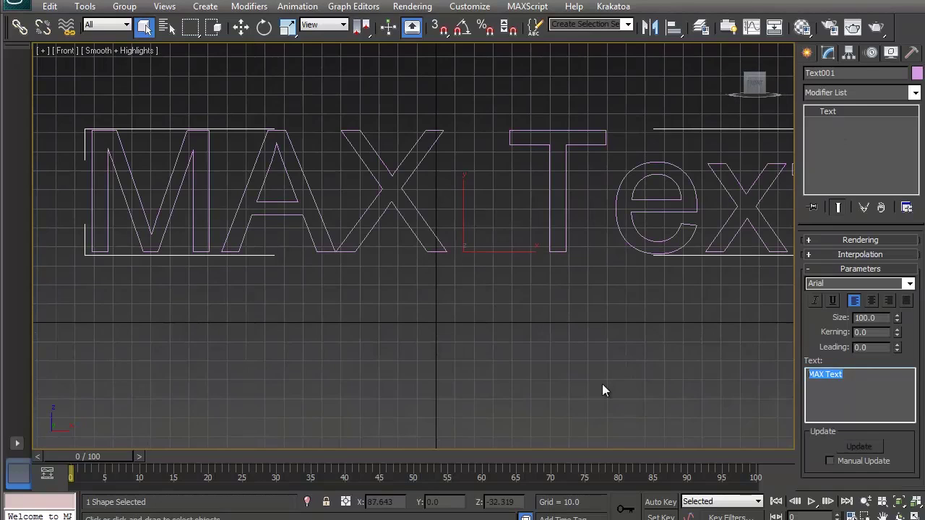
type("RAP")
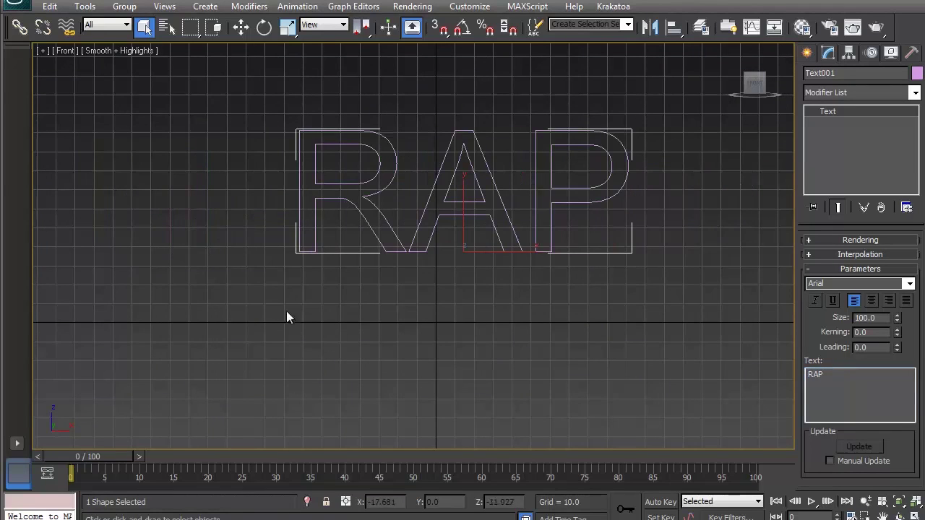
Move the RAP text down onto the ground grid and zero its X and Z positions.
middle_click_drag(397, 160, 398, 202)
key("e")
key("w")
left_click_drag(466, 264, 463, 341)
key("p")
middle_click_drag(447, 348, 581, 446, "alt")
right_click(410, 502)
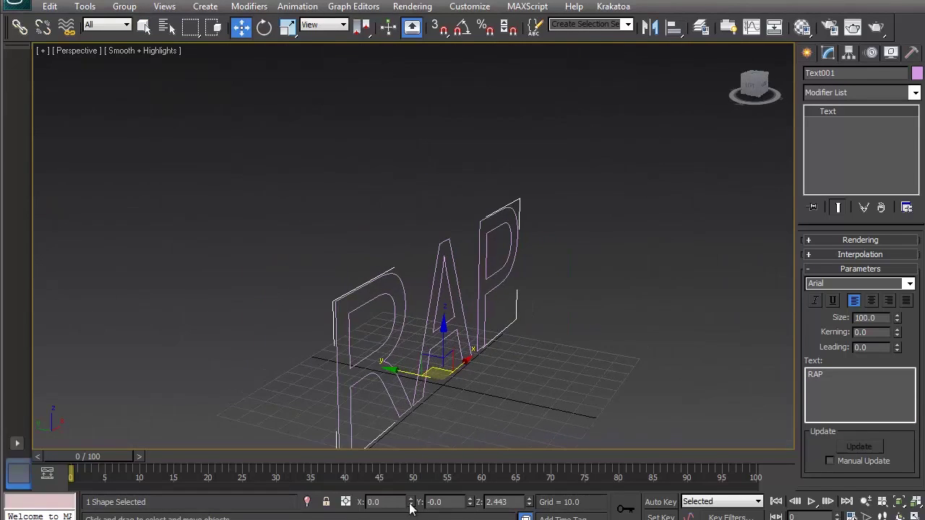
right_click(529, 503)
Add an Extrude modifier to the RAP text and raise its amount to give the letters solid depth.
middle_click_drag(541, 444, 690, 194, "alt")
left_click(855, 90)
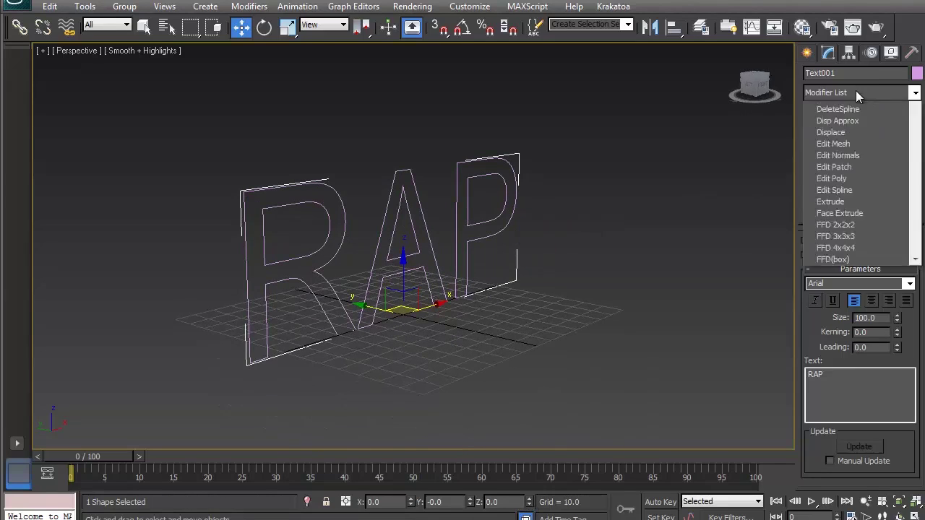
type("ed")
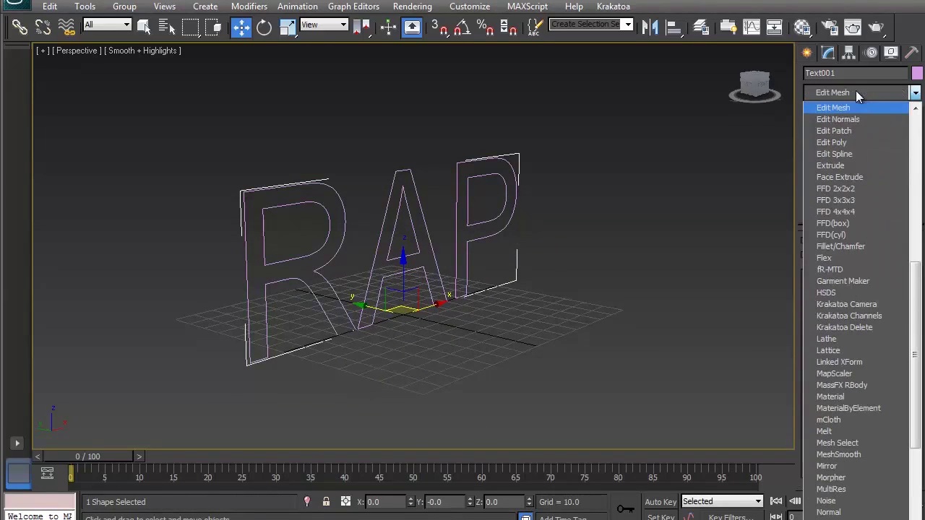
left_click(850, 166)
left_click_drag(901, 256, 898, 238)
middle_click_drag(510, 249, 669, 215, "alt")
Go back to the Text level below Extrude, try several fonts and set the font to TYPOGRAPH PRO ExtraBold.
left_click(882, 122)
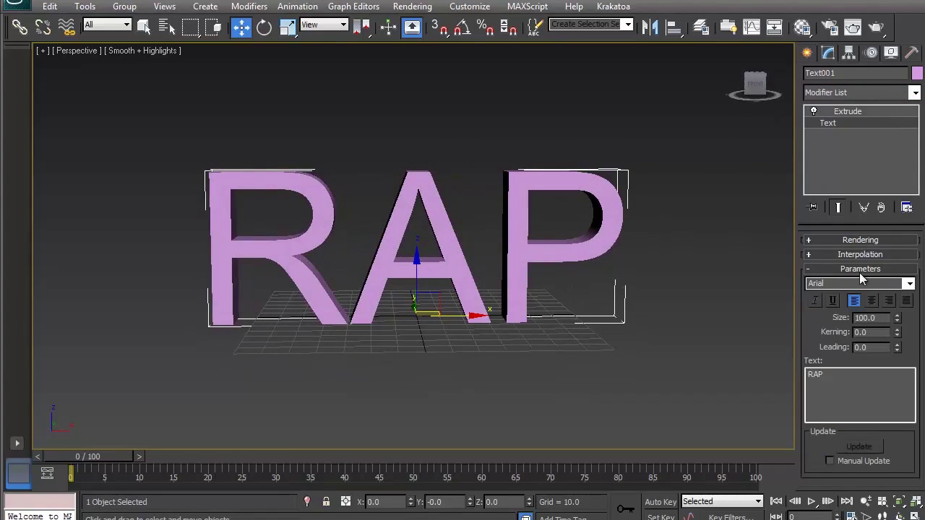
key("Down")
key("Down")
key("Down")
key("Down")
key("Down")
key("Down")
key("Down")
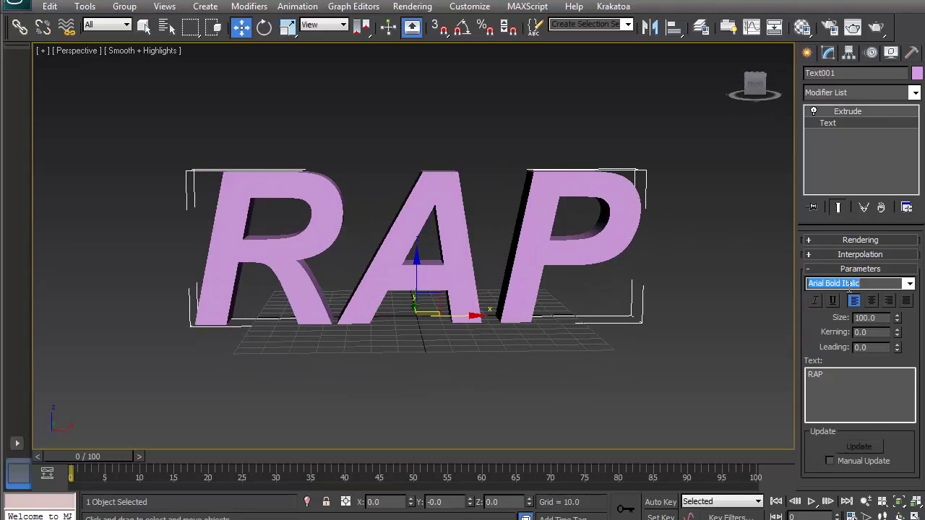
key("Down")
key("Down")
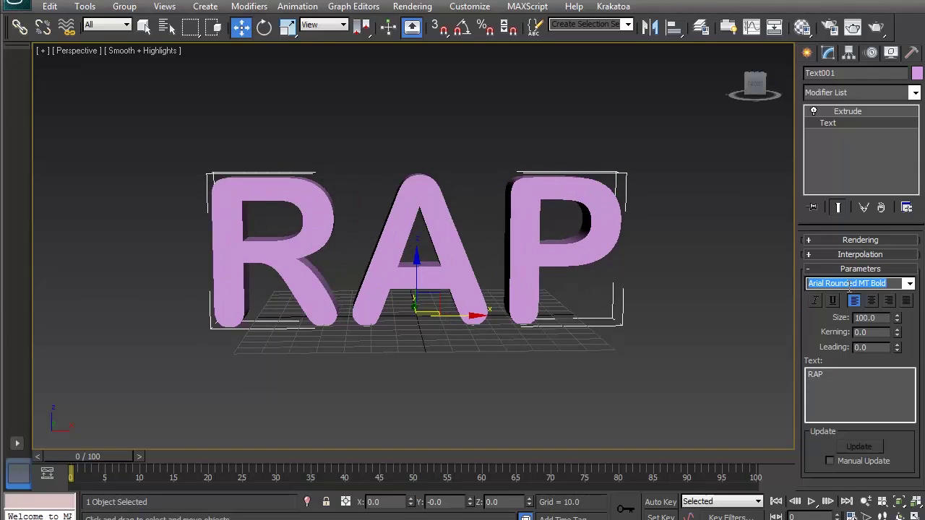
left_click(910, 284)
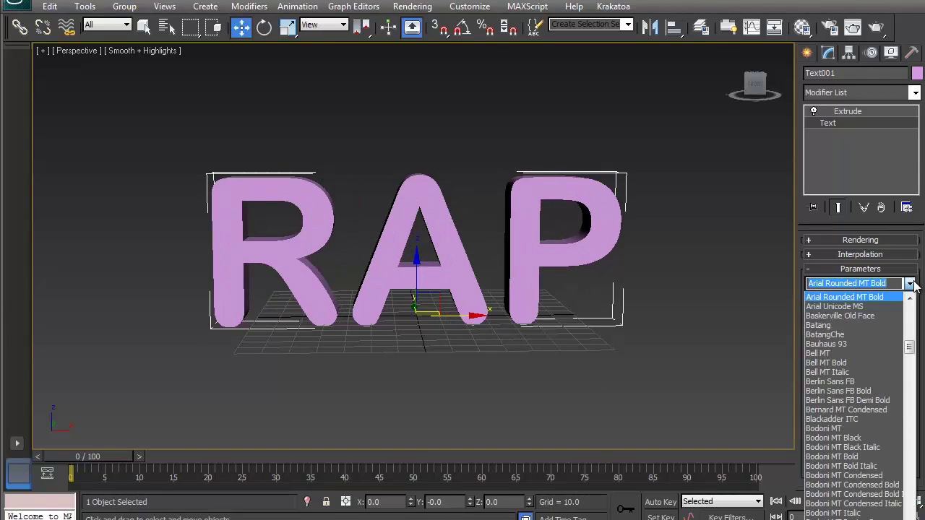
left_click_drag(908, 348, 908, 517)
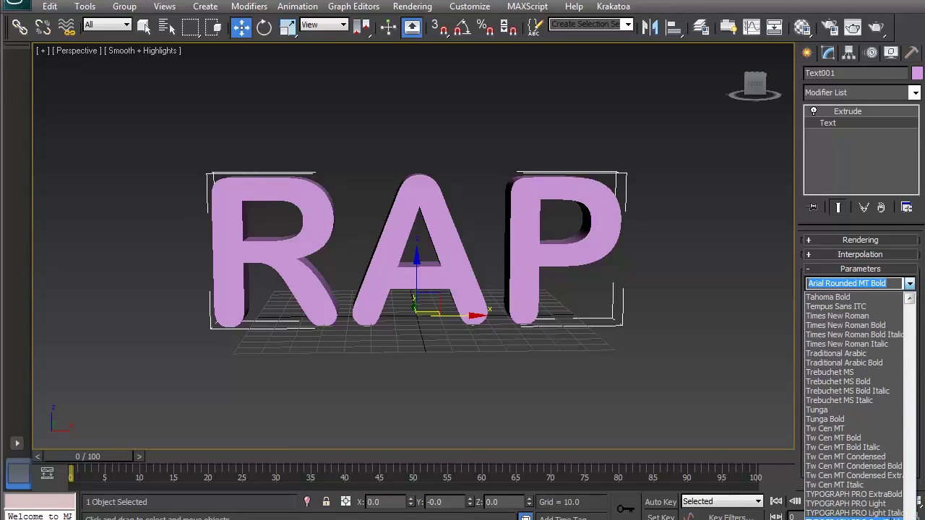
left_click(874, 504)
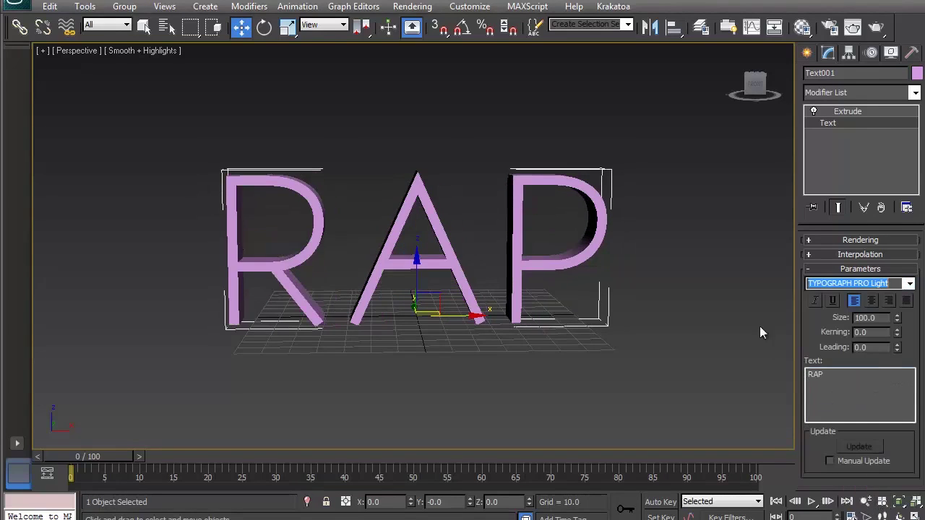
key("Down")
key("Down")
key("Down")
key("Down")
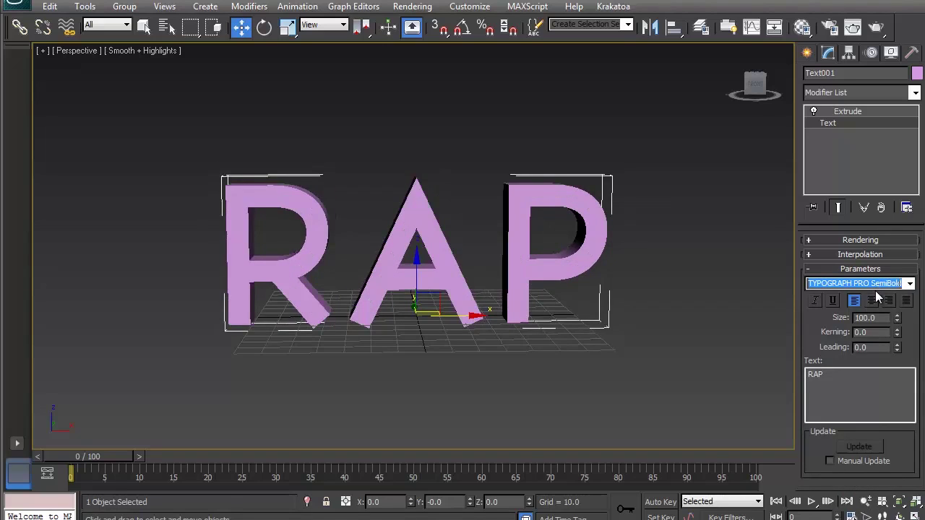
key("Up")
key("Up")
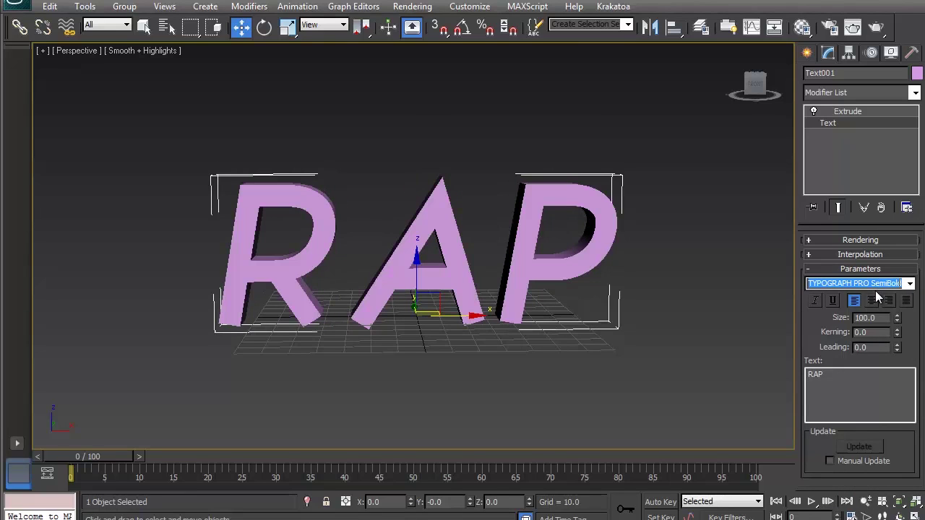
left_click(908, 283)
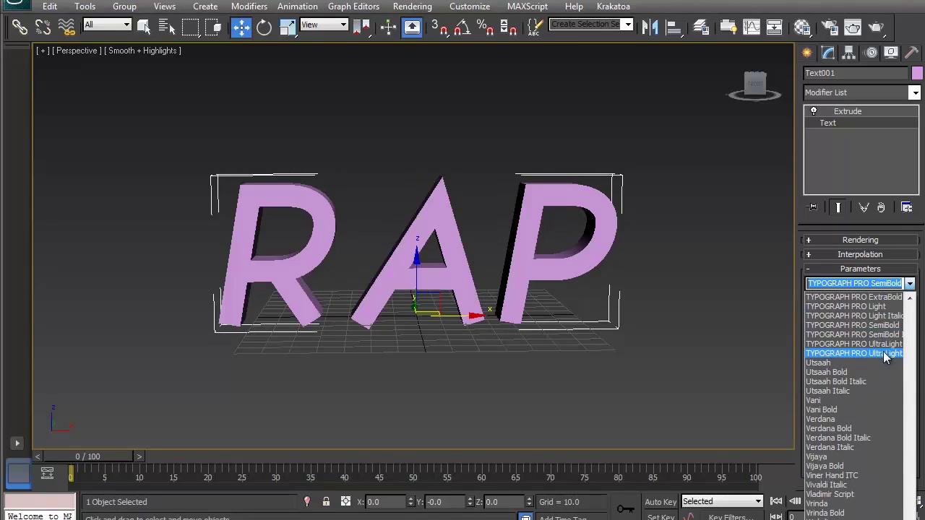
left_click(882, 298)
Widen the spacing between the RAP letters by setting the kerning to about 1.97.
mouse_move(437, 256)
middle_mouse_down("alt")
mouse_move(523, 261)
mouse_move(447, 258)
middle_mouse_up("alt")
left_click_drag(896, 332, 871, 185)
mouse_move(515, 254)
middle_mouse_down("alt")
mouse_move(455, 234)
mouse_move(539, 258)
mouse_move(592, 260)
mouse_move(517, 239)
mouse_move(505, 245)
middle_mouse_up("alt")
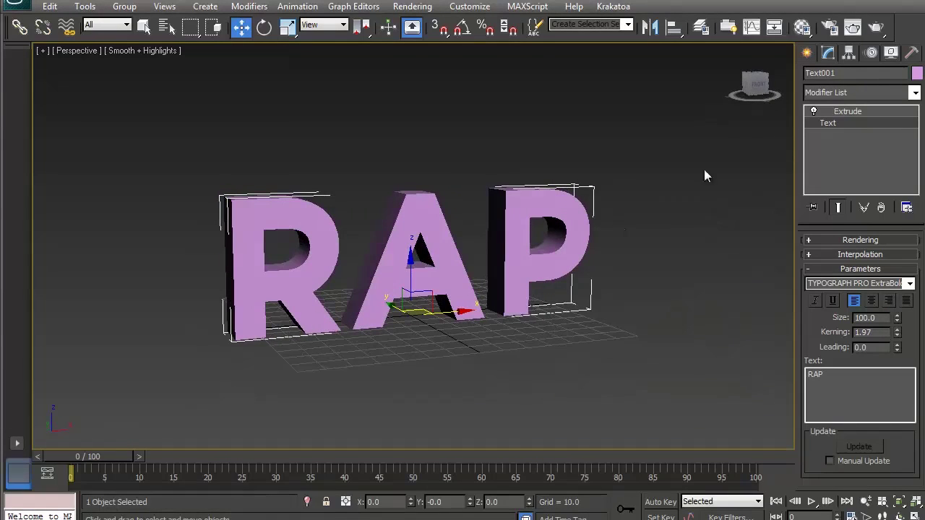
Rename the text object Logo_Main and turn on edged faces in the Perspective viewport.
left_click_drag(848, 75, 633, 78)
middle_click_drag(391, 255, 483, 294, "alt")
key("F4")
mouse_move(423, 249)
middle_mouse_down("alt")
mouse_move(380, 246)
mouse_move(459, 248)
mouse_move(427, 253)
mouse_move(440, 253)
middle_mouse_up("alt")
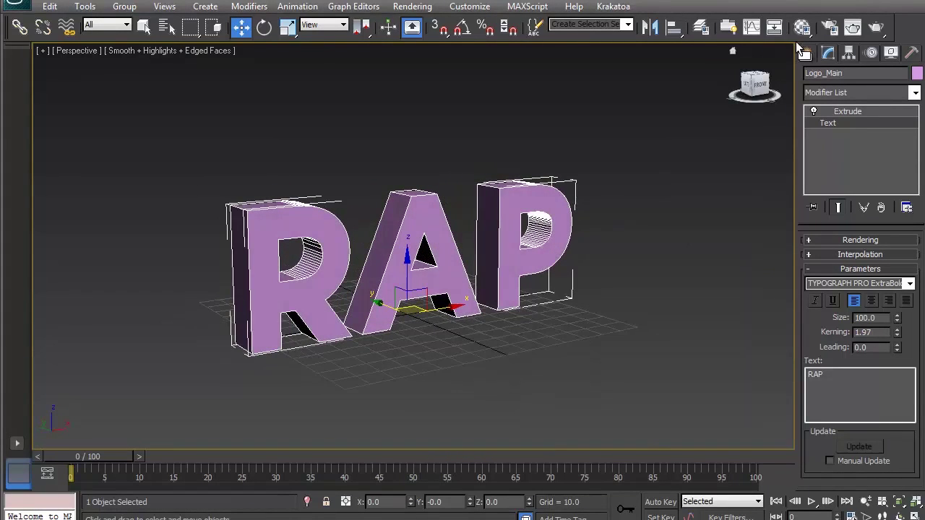
Draw a box around the logo's footprint in the Top view, about 17.9 long, 162 wide and 13.3 high.
left_click(807, 53)
left_click(811, 75)
left_click(832, 144)
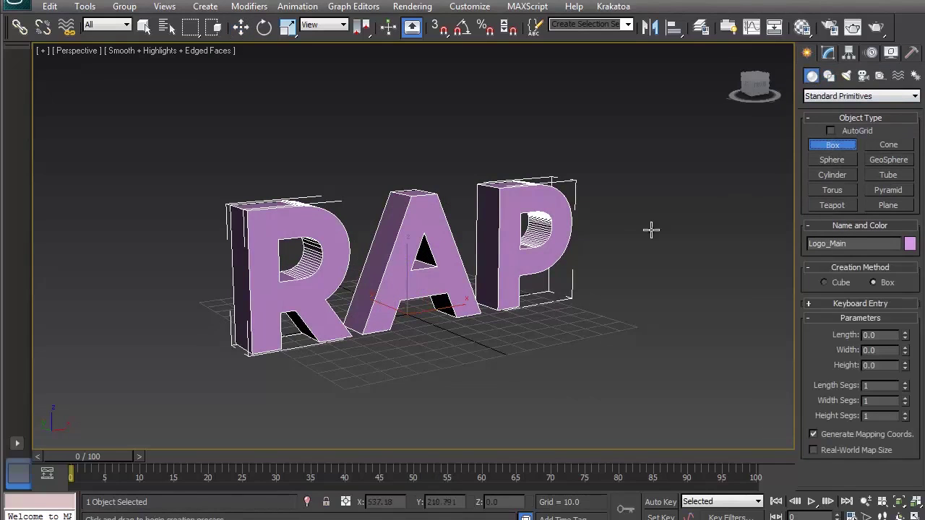
key("t")
middle_click_drag(364, 286, 392, 275)
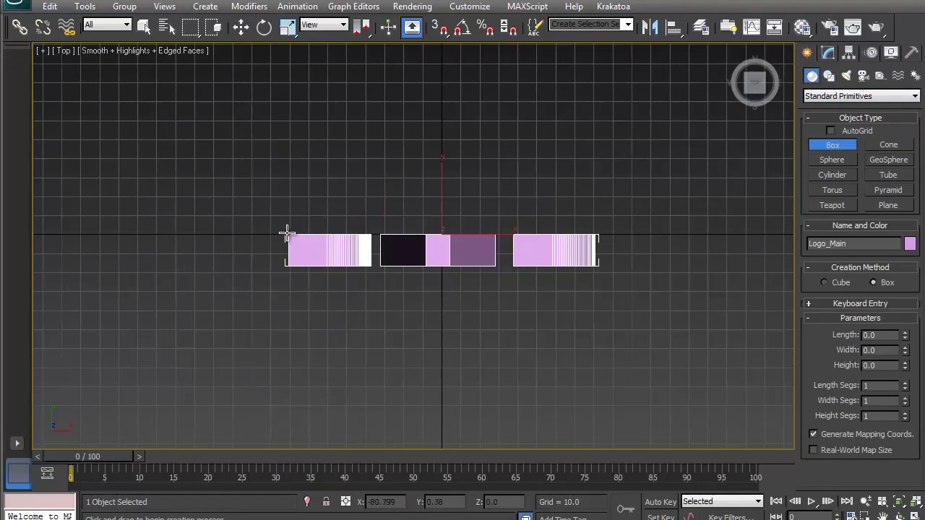
left_click_drag(287, 231, 594, 268)
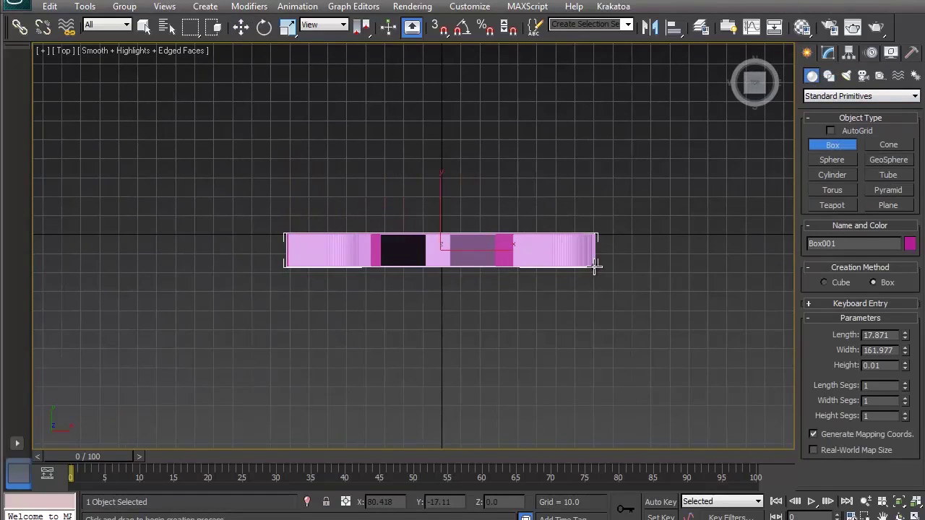
left_click(591, 244)
key("w")
Increase the box's height to about 58.3 so it covers the letters in the Front view.
key("f")
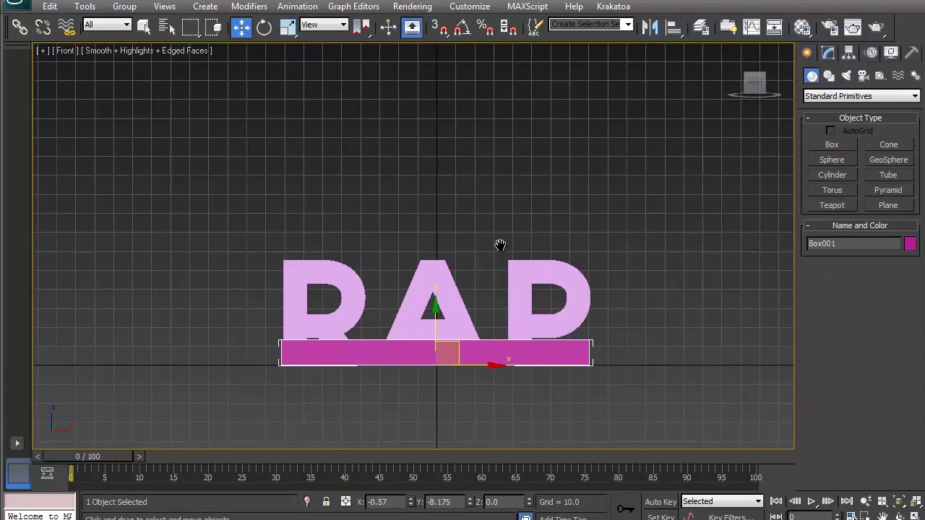
left_click(827, 53)
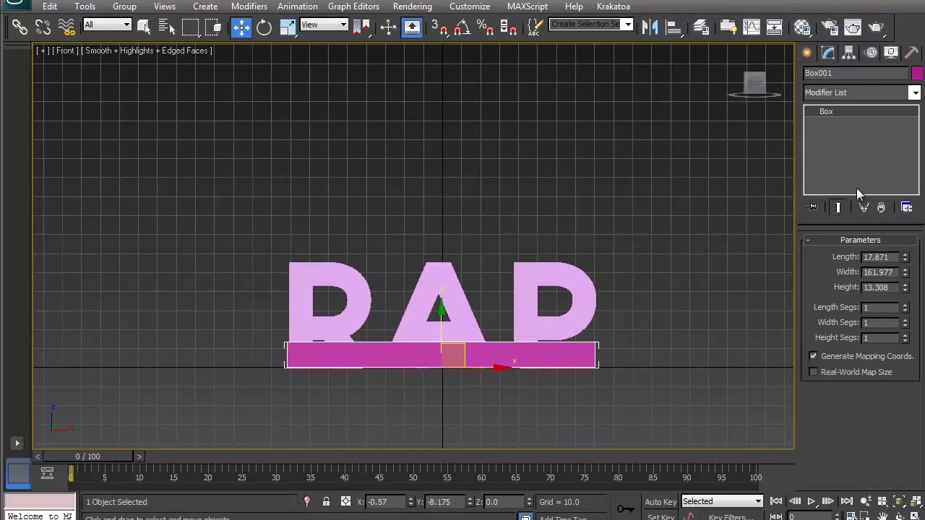
left_click_drag(904, 290, 880, 48)
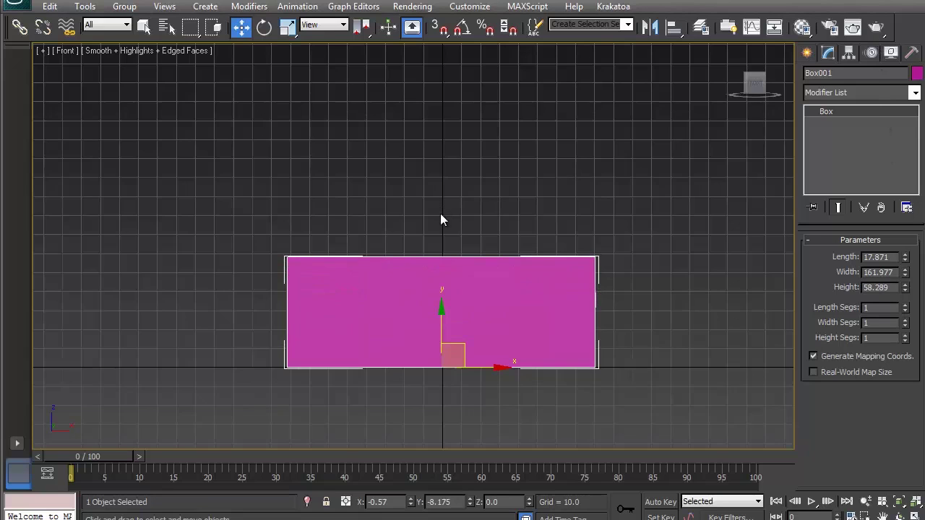
Change the box's object color to dark grey and inspect it in the Perspective view.
key("p")
middle_click_drag(470, 289, 784, 175, "alt")
left_click(916, 73)
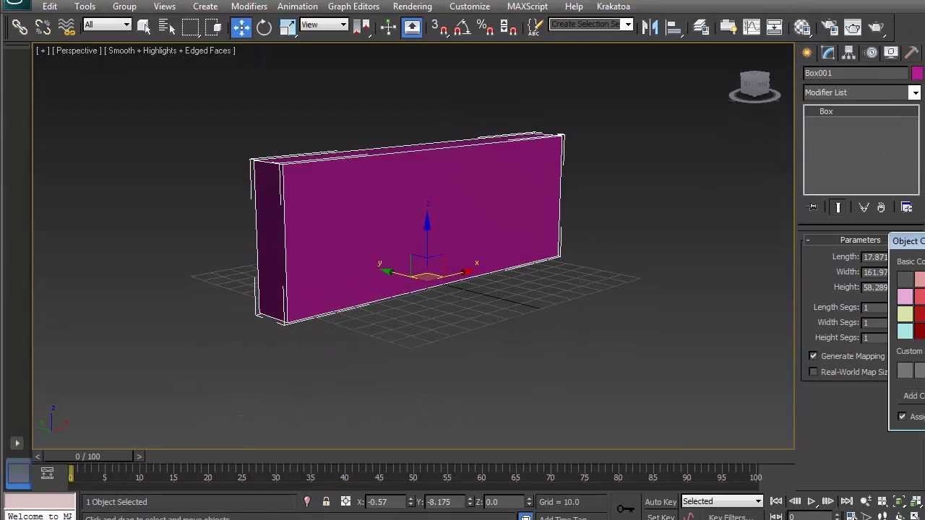
left_click(824, 376)
middle_click_drag(726, 338, 519, 286, "alt")
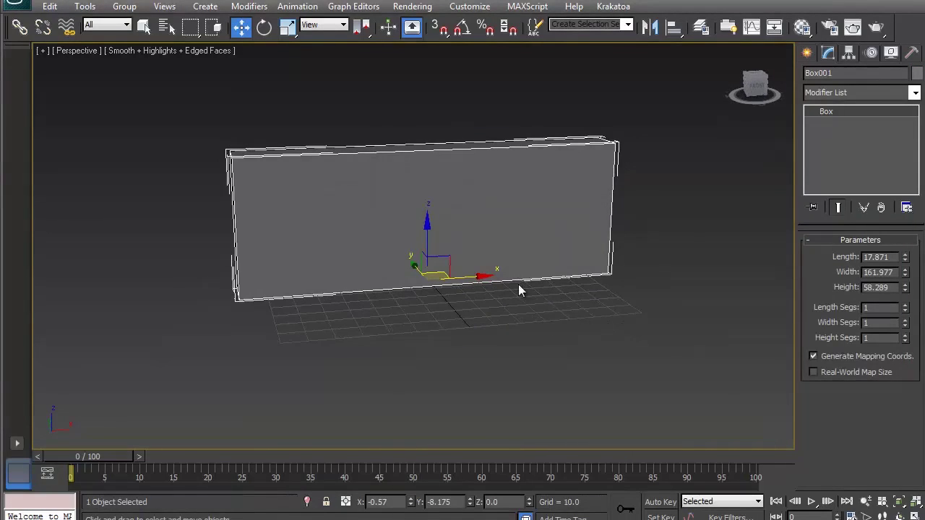
Switch the Perspective viewport to wireframe, select the extruded RAP text and hide it.
key("F3")
left_click(453, 174)
left_click(452, 171)
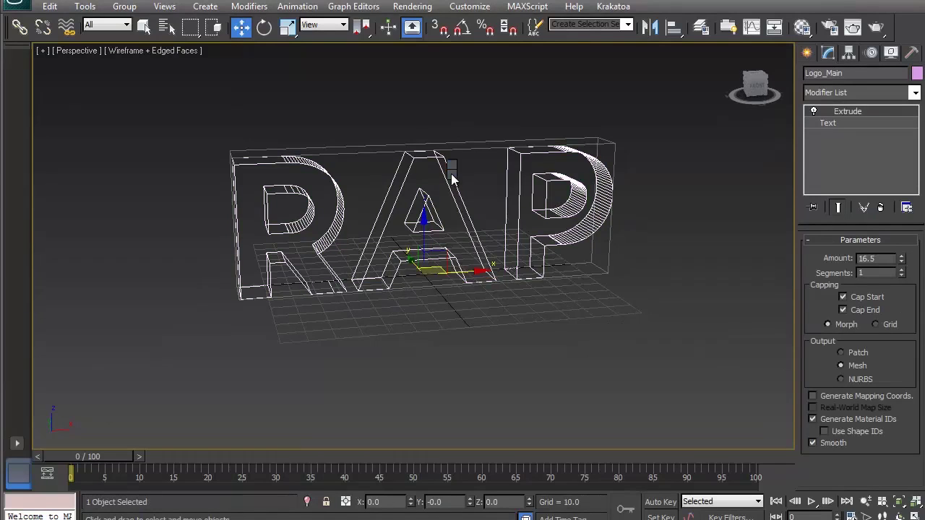
right_click(452, 172)
left_click(475, 131)
mouse_move(481, 181)
middle_mouse_down("alt")
mouse_move(486, 172)
mouse_move(494, 182)
middle_mouse_up("alt")
Draw a wide box extending downward beneath the logo box, about 328 long, 956 wide and -53.5 high.
left_click(807, 53)
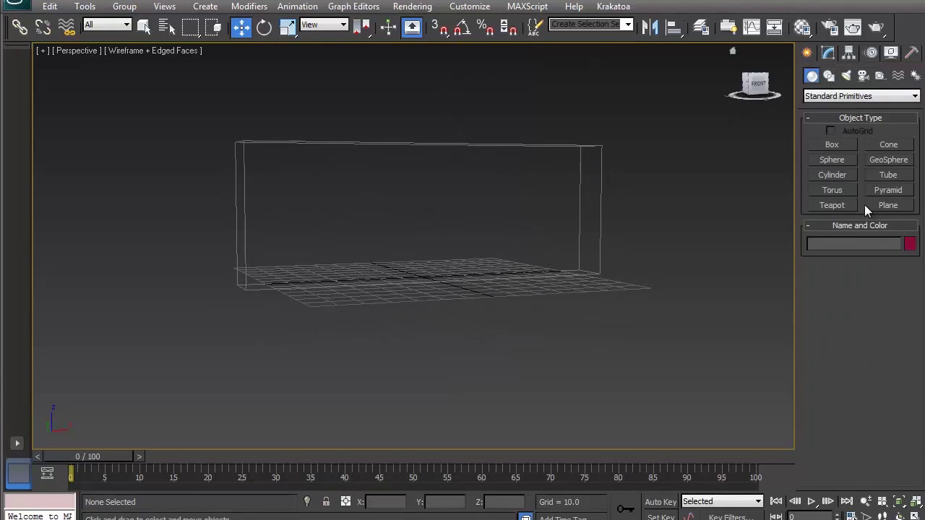
left_click(826, 146)
middle_click_drag(561, 270, 498, 252, "alt")
scroll(498, 253, "down", 4)
scroll(498, 253, "down", 3)
middle_click_drag(436, 285, 432, 290, "alt")
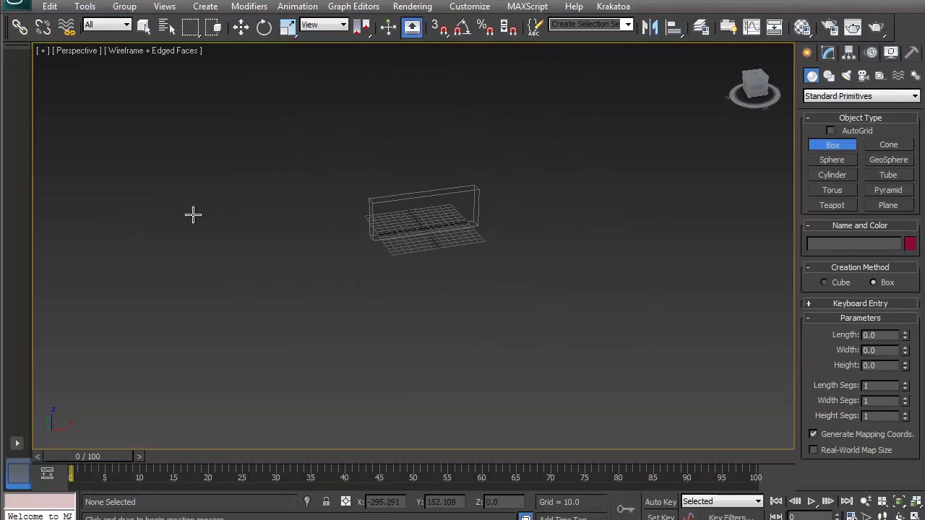
left_click_drag(65, 243, 764, 241)
left_click(764, 275)
key("w")
mouse_move(467, 320)
middle_mouse_down("alt")
mouse_move(499, 314)
mouse_move(445, 280)
mouse_move(451, 325)
middle_mouse_up("alt")
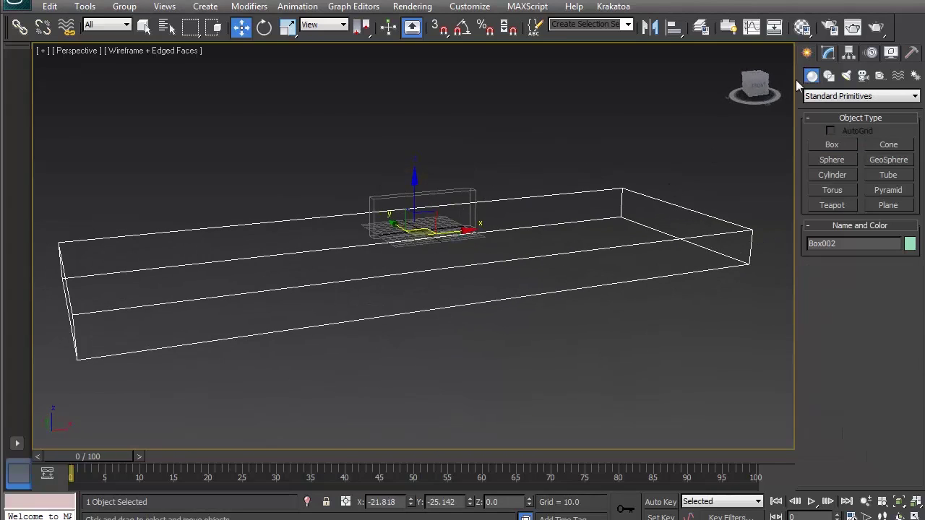
Rename the wide box Floor, return the viewport to shaded display and set the floor's object color to dark grey.
left_click(827, 52)
type("Floor")
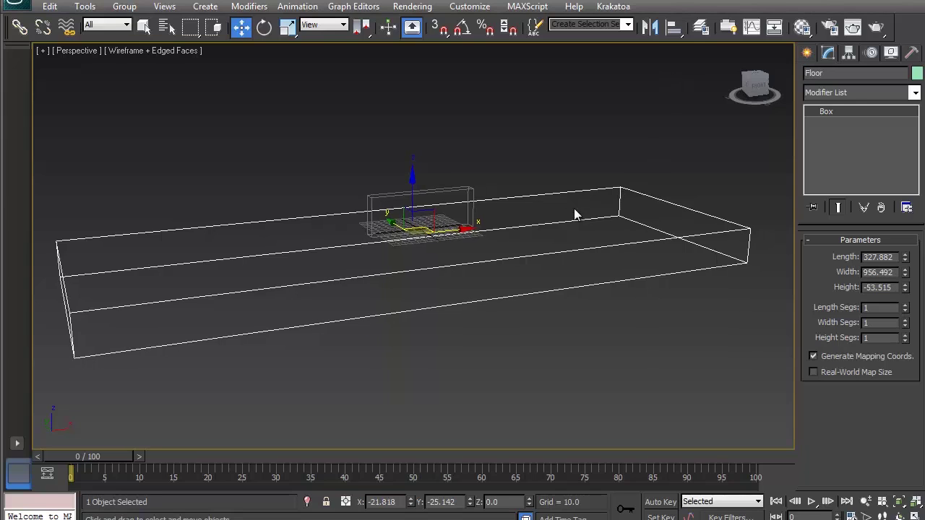
key("F3")
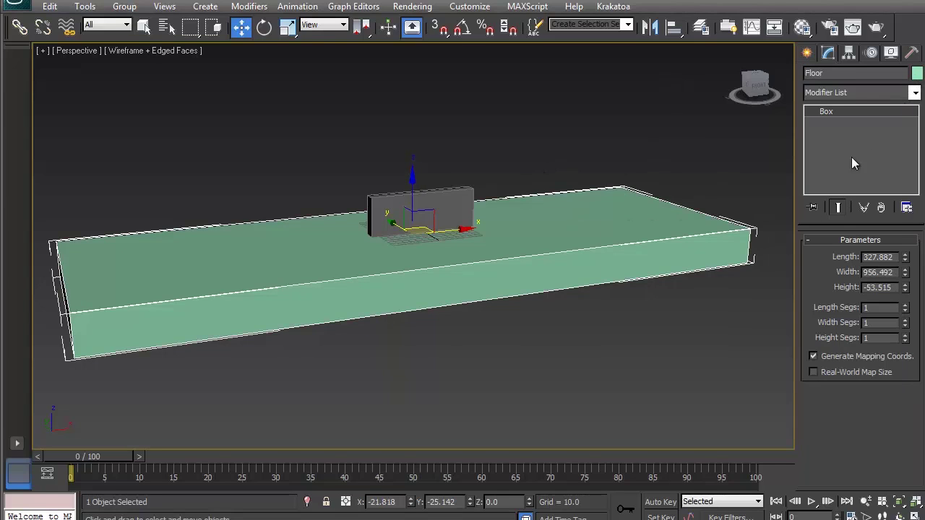
left_click(916, 73)
left_click(825, 377)
left_click(527, 95)
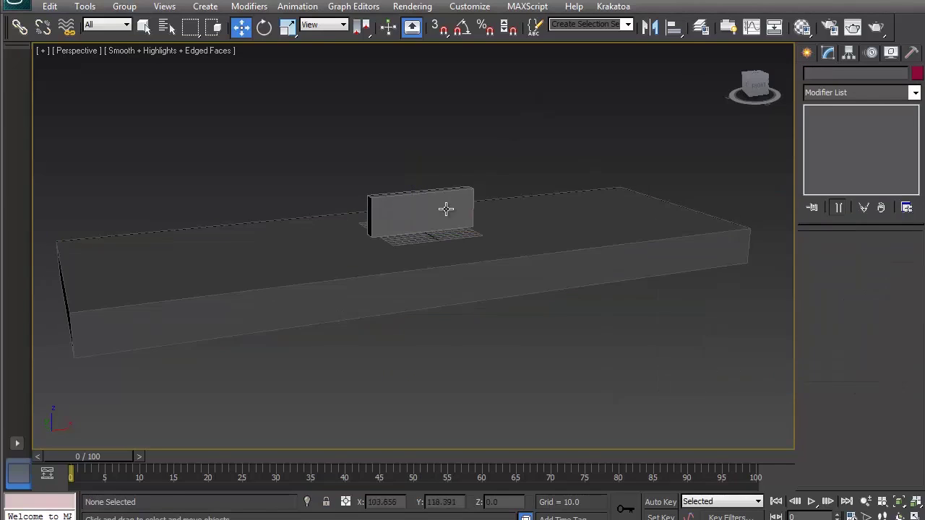
Rename the box around the logo Proxy, then deselect it and show the scene in wireframe.
left_click(445, 209)
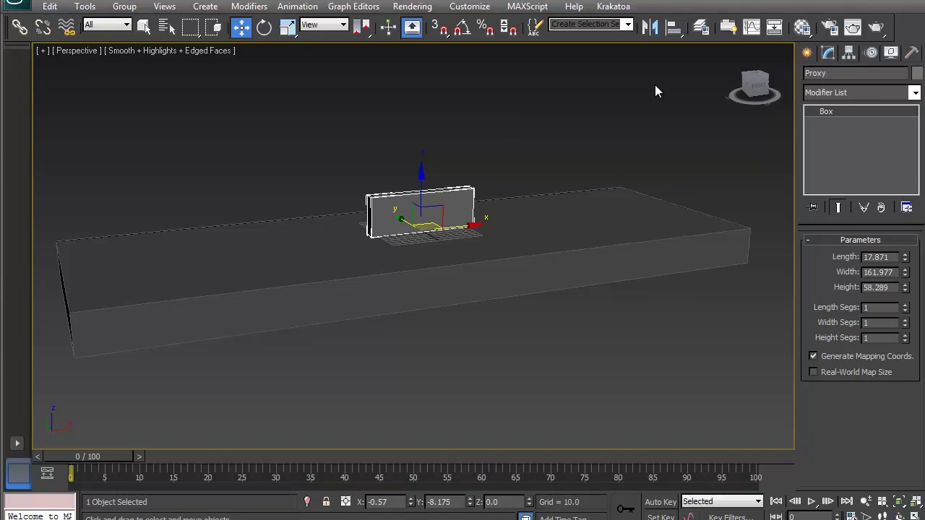
middle_click_drag(313, 240, 457, 206, "alt")
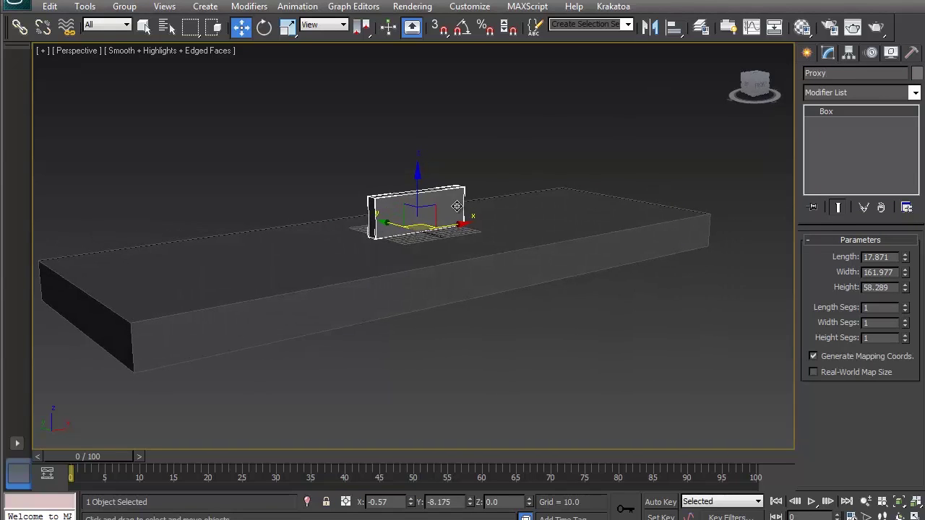
scroll(457, 207, "up", 2)
mouse_move(370, 215)
middle_mouse_down("alt")
mouse_move(361, 213)
mouse_move(439, 216)
middle_mouse_up("alt")
left_click(566, 144)
middle_click_drag(537, 214, 528, 226)
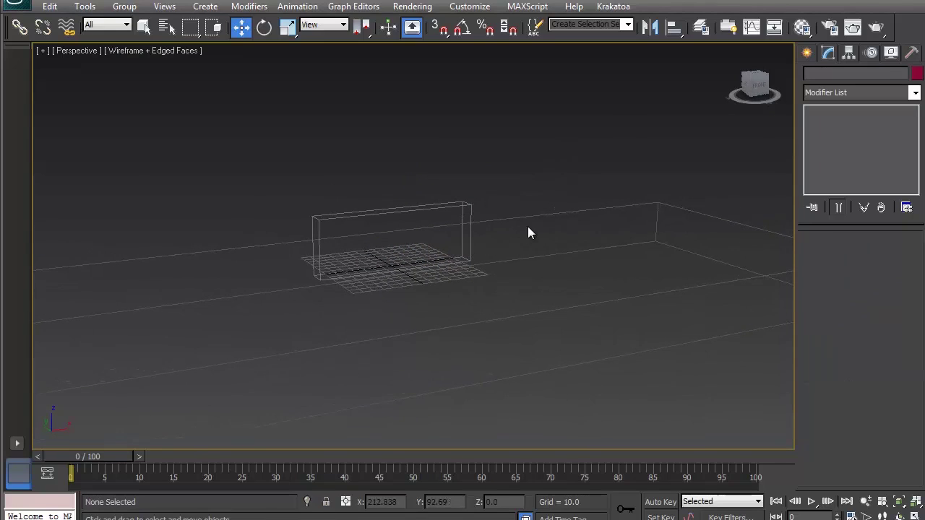
Create a Wind force space warp near the far end of the floor, beyond the proxy box.
left_click(809, 56)
middle_click_drag(751, 153, 643, 183)
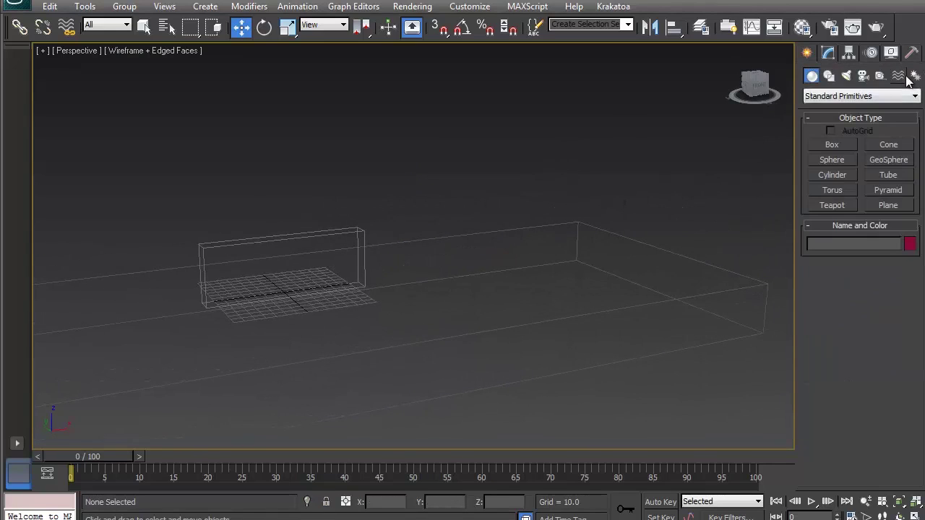
left_click(897, 75)
left_click_drag(710, 254, 741, 264)
key("w")
Rotate the wind about -89 degrees around Y to face the proxy box and move it to about X 469, Y 22.5.
key("e")
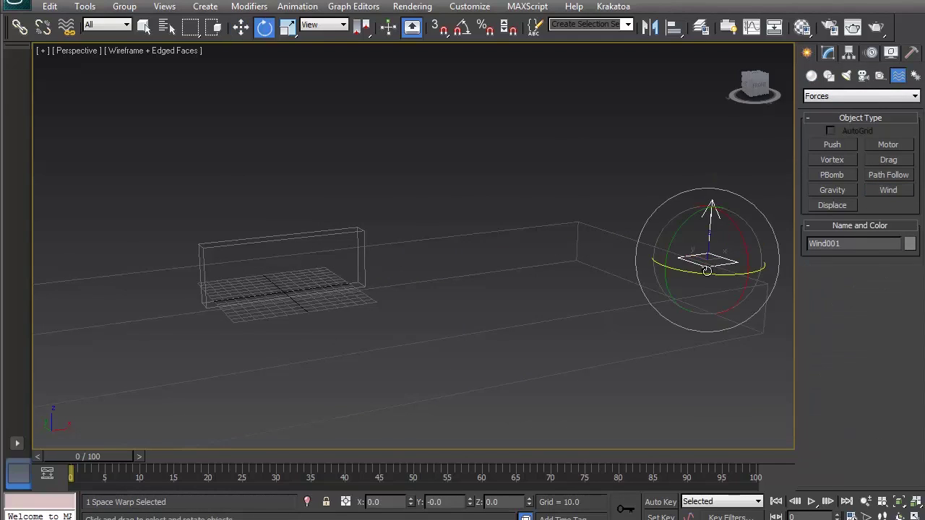
left_click_drag(673, 249, 645, 369)
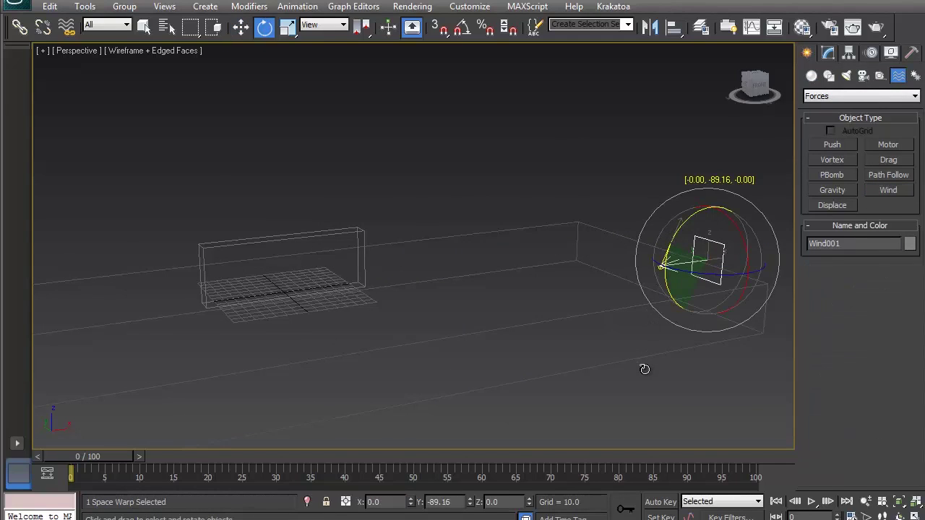
key("w")
middle_click_drag(703, 279, 711, 282, "alt")
left_click_drag(671, 250, 576, 221)
middle_click_drag(424, 215, 485, 206)
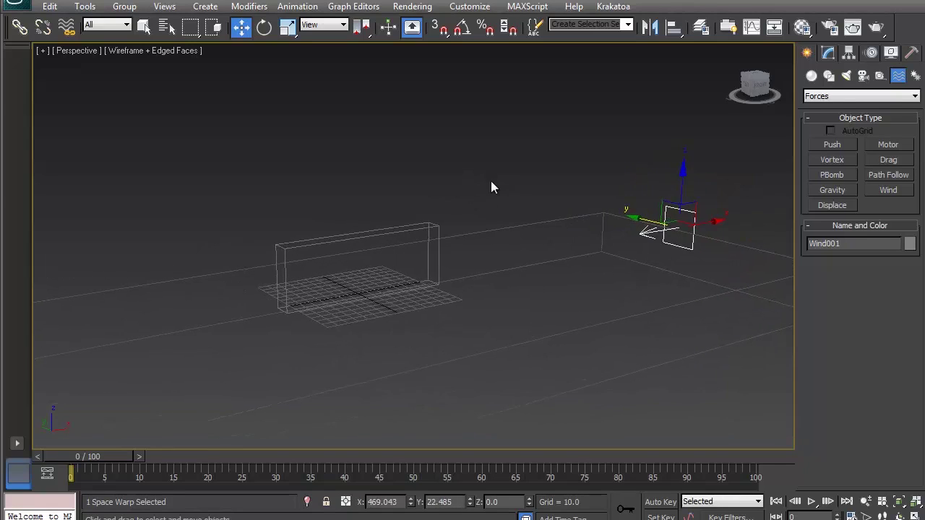
left_click(490, 181)
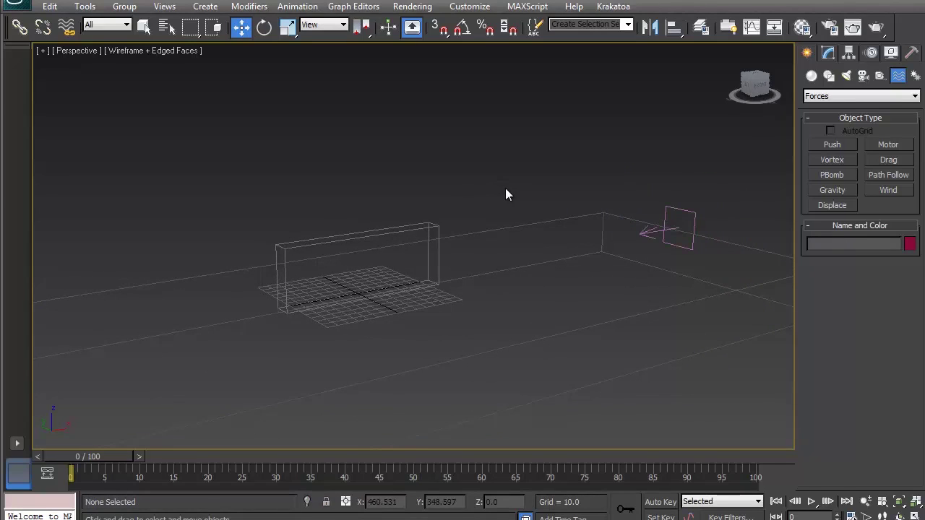
Create a Thinking particle system on the floor between the proxy box and the wind.
scroll(513, 188, "up", 5)
mouse_move(483, 209)
middle_mouse_down("alt")
mouse_move(496, 209)
mouse_move(478, 202)
middle_mouse_up("alt")
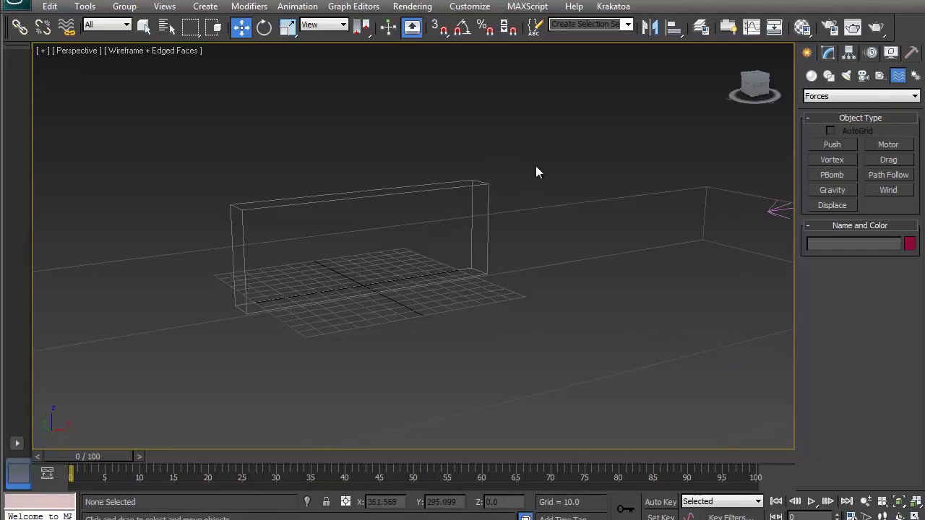
left_click(811, 77)
left_click(859, 96)
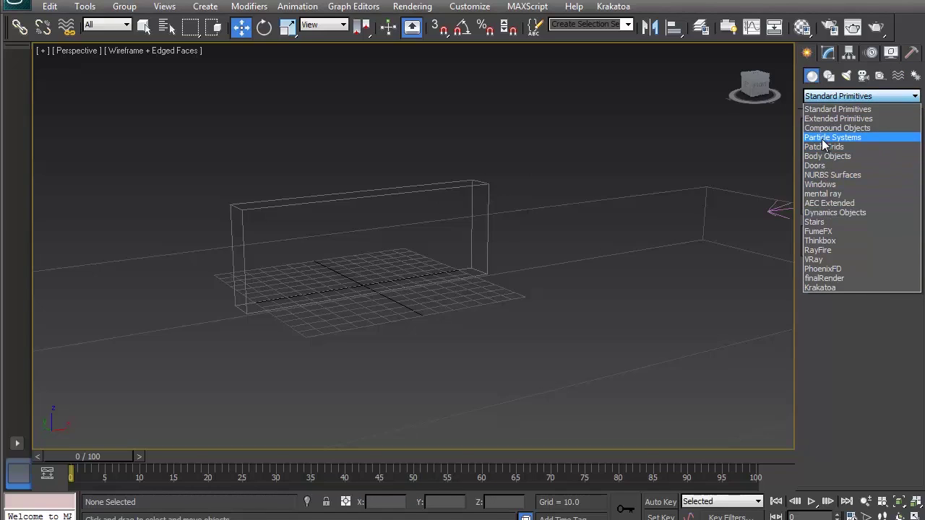
left_click(830, 137)
left_click(887, 190)
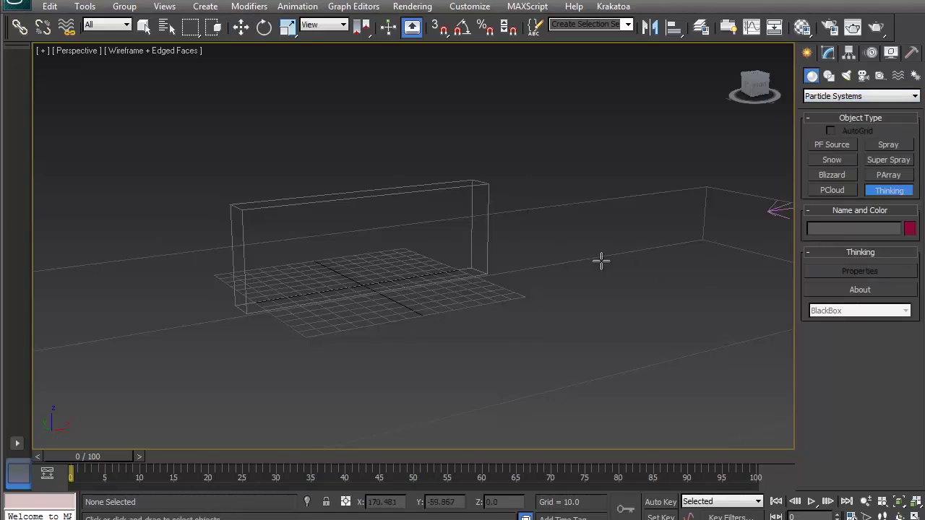
left_click(599, 223)
right_click(621, 244)
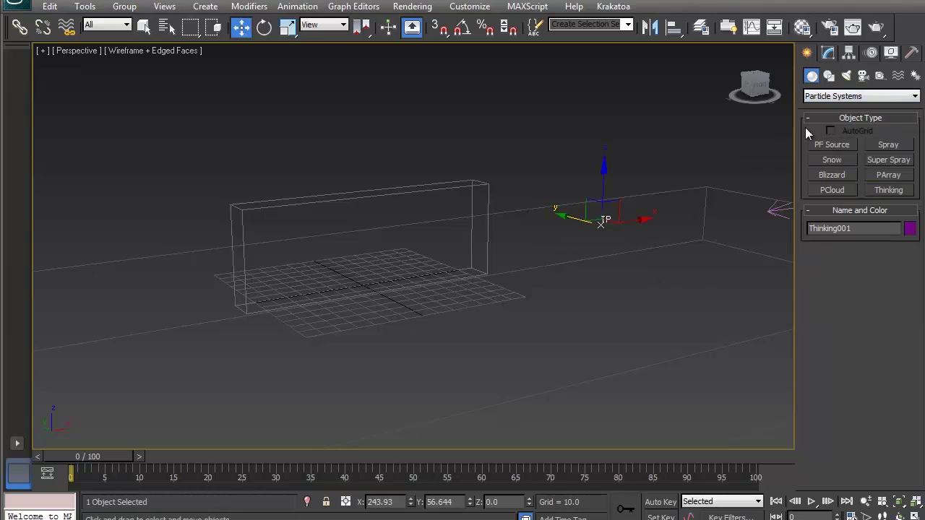
Open the Thinking system's properties and move and resize its window to fit over the viewport.
left_click(836, 57)
left_click(845, 259)
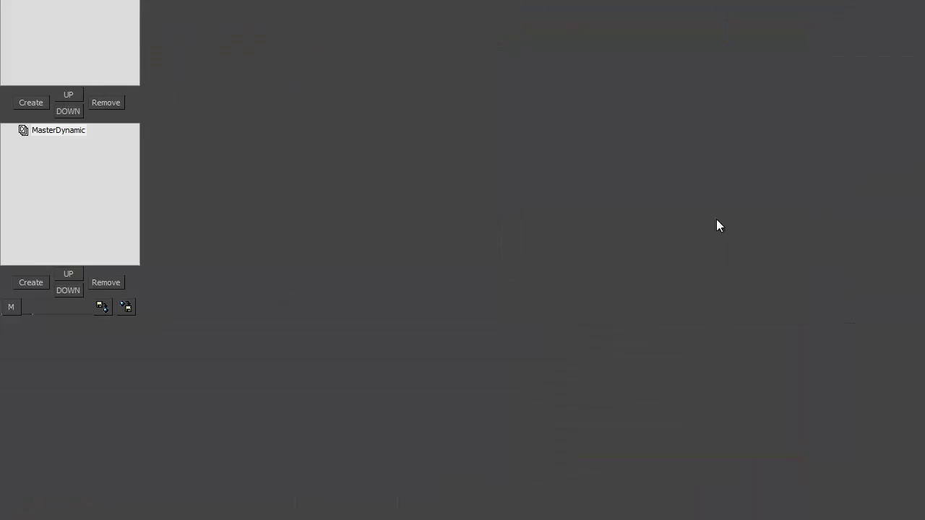
left_click_drag(446, 2, 370, 68)
left_click_drag(787, 445, 731, 439)
left_click(115, 106)
left_click_drag(162, 66, 189, 60)
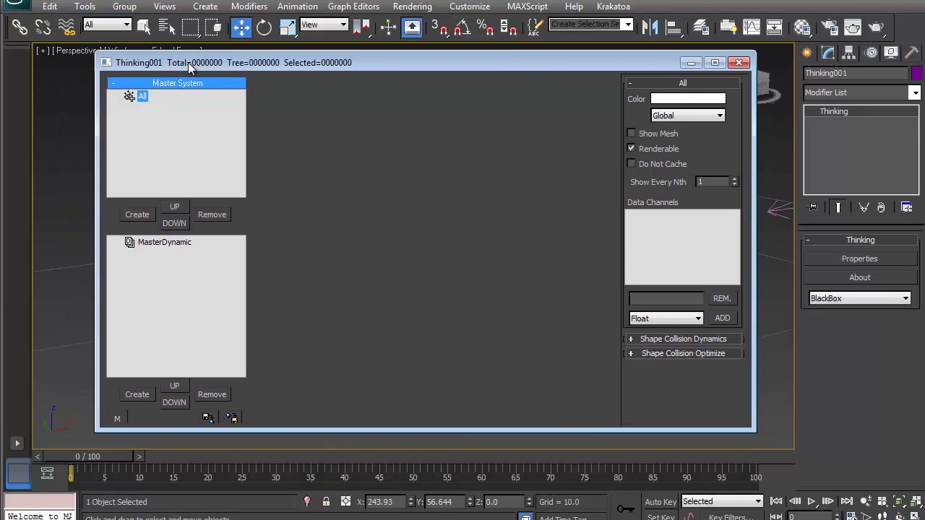
Add a dynamic set under MasterDynamic, enlarge its node canvas, and create four particle groups under All.
left_click(137, 394)
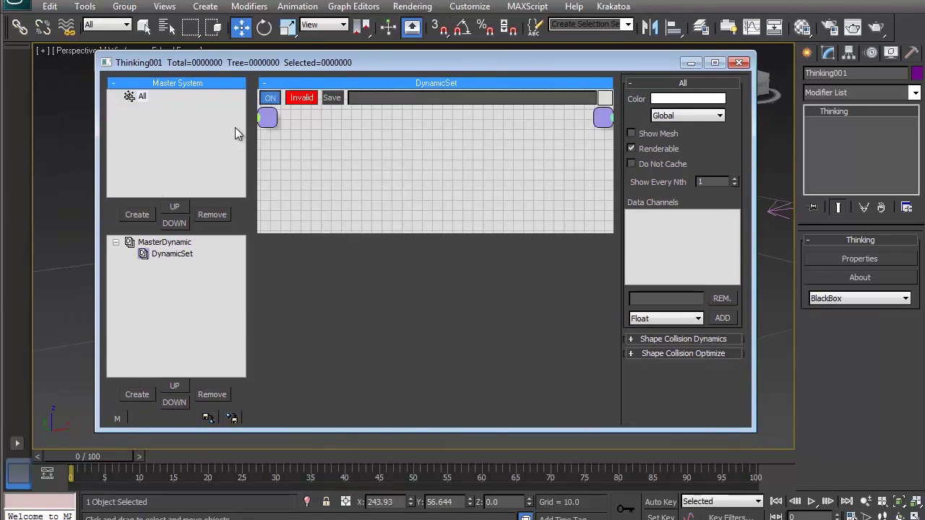
left_click_drag(302, 231, 296, 391)
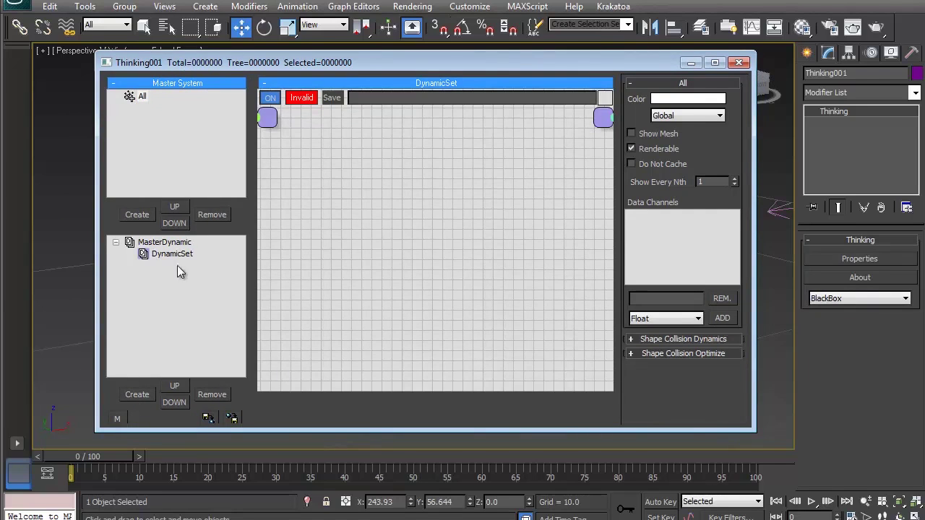
left_click(137, 214)
left_click(138, 214)
left_click(137, 215)
left_click(137, 215)
Rename the first particle group Static and the second one Frags.
left_click(162, 108)
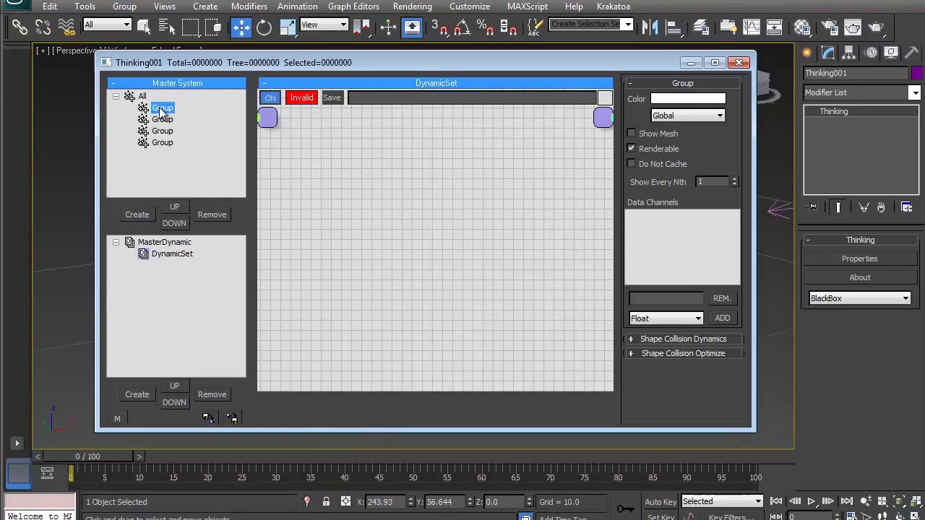
left_click(161, 108)
type("Static")
key("Return")
left_click(164, 120)
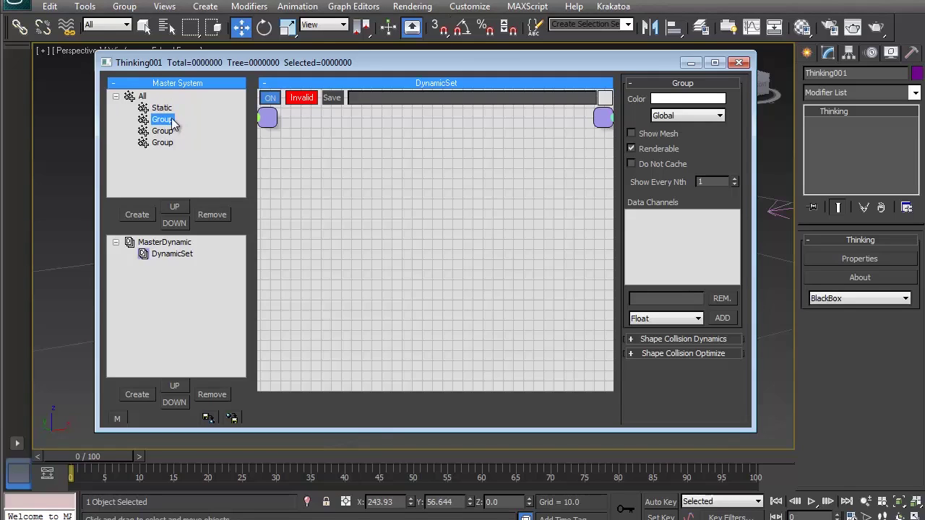
left_click(172, 119)
type("Frags")
key("Return")
Rename the third particle group Forces and remove the unneeded fourth group.
left_click(165, 131)
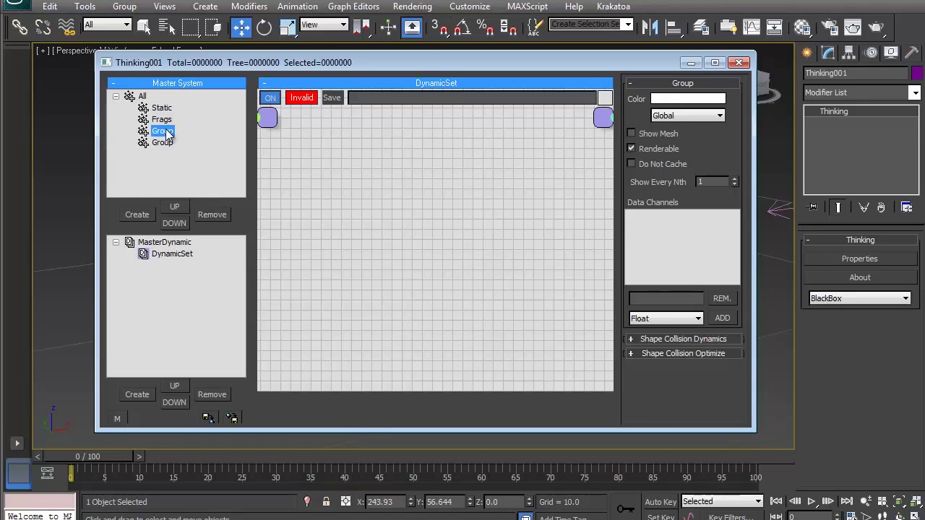
left_click(165, 131)
type("Forces")
key("Return")
left_click(160, 143)
left_click(212, 215)
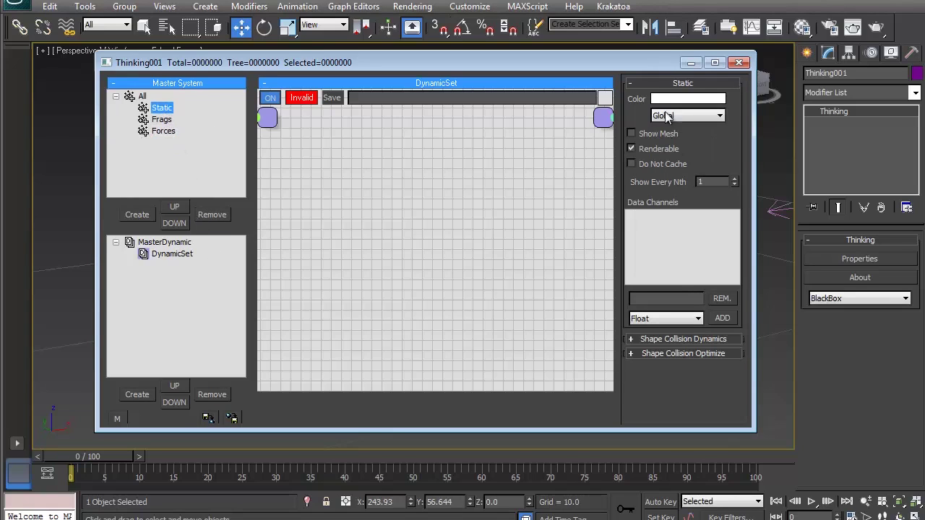
Set the Static group's particle color to bright red.
left_click(669, 99)
left_click_drag(385, 13, 366, 135)
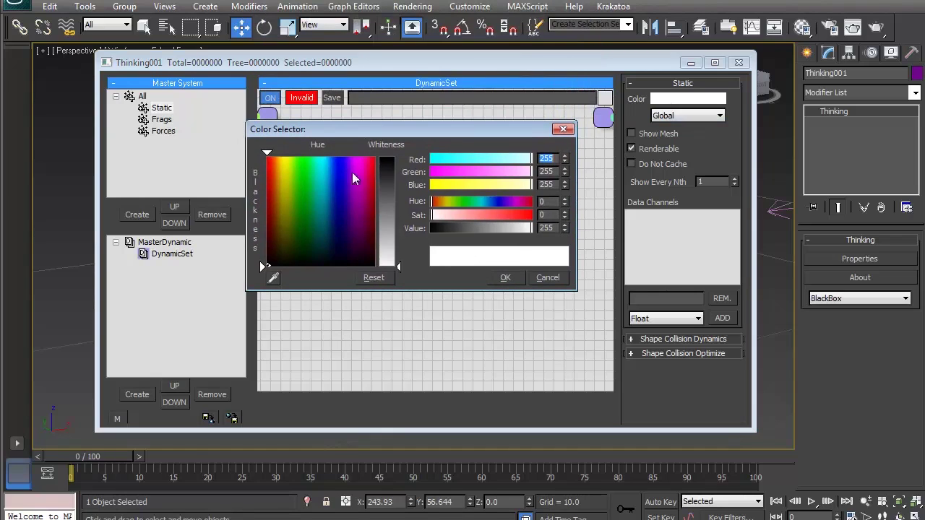
left_click_drag(282, 165, 273, 156)
left_click_drag(387, 192, 387, 165)
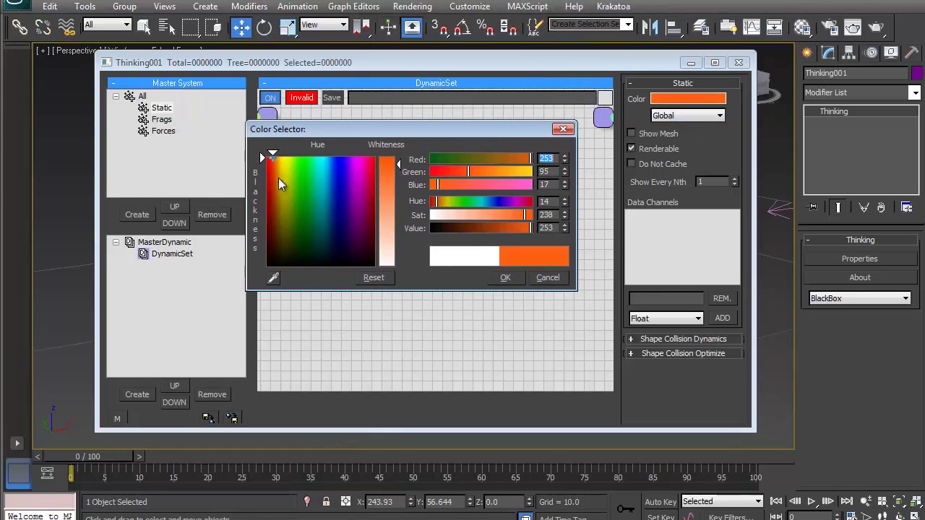
left_click_drag(274, 163, 266, 156)
left_click(505, 277)
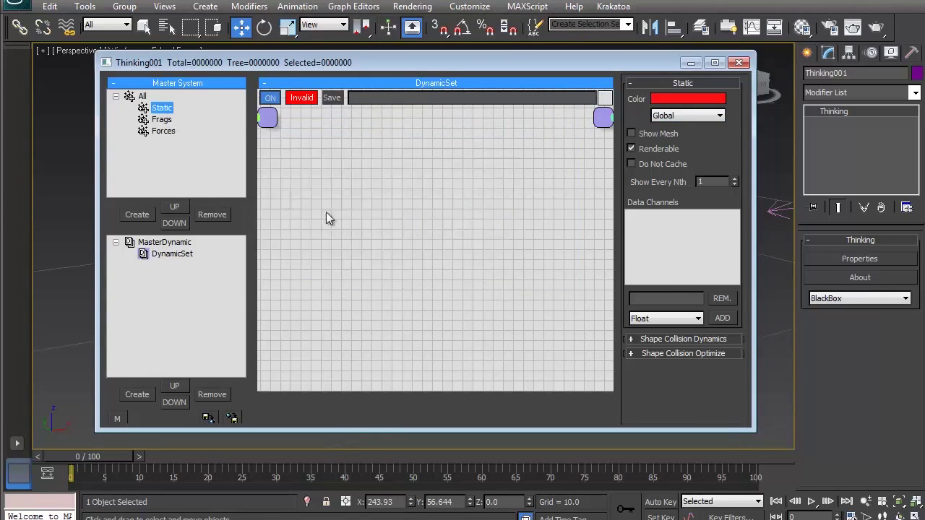
Set the Frags group's particle color to bright green.
left_click(161, 120)
left_click(672, 99)
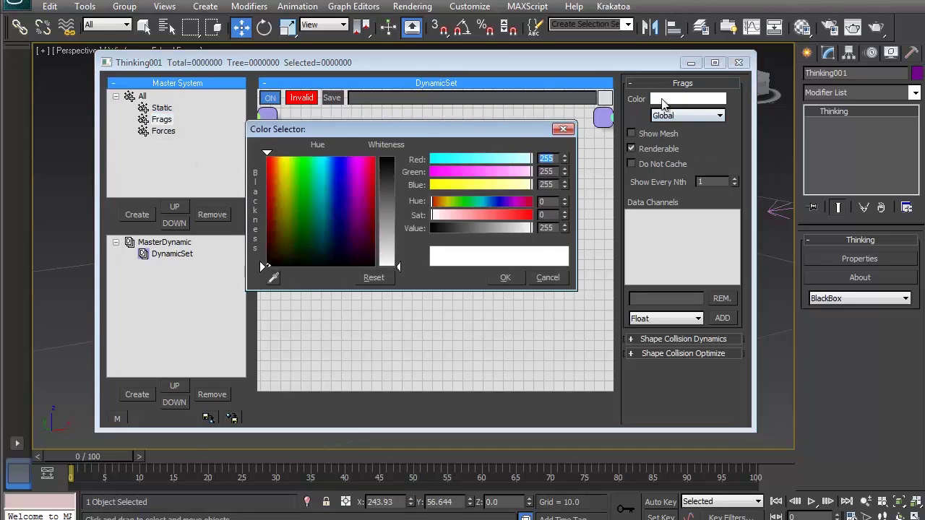
left_click_drag(320, 171, 300, 171)
left_click_drag(389, 220, 390, 188)
left_click(503, 278)
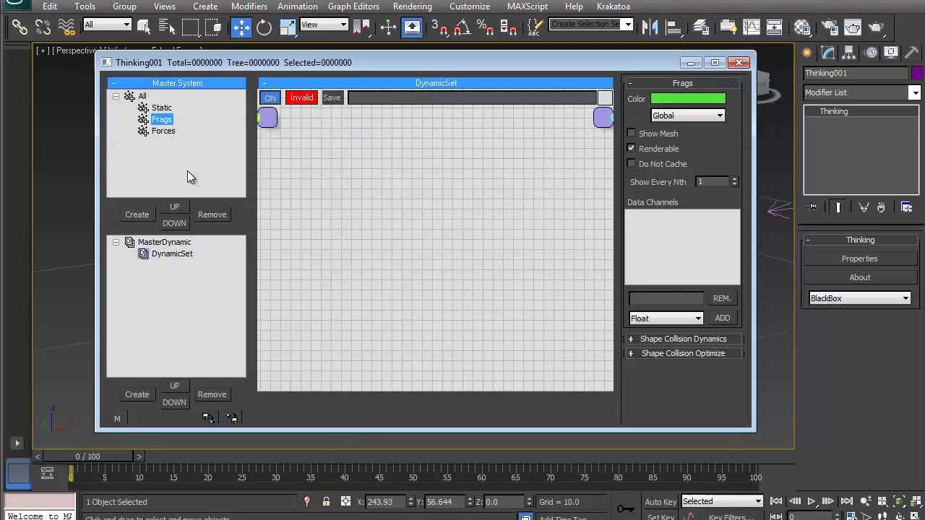
Rename the dynamic set Birth, then move and shrink the Thinking window to uncover the proxy box in the viewport.
left_click(162, 132)
left_click(173, 254)
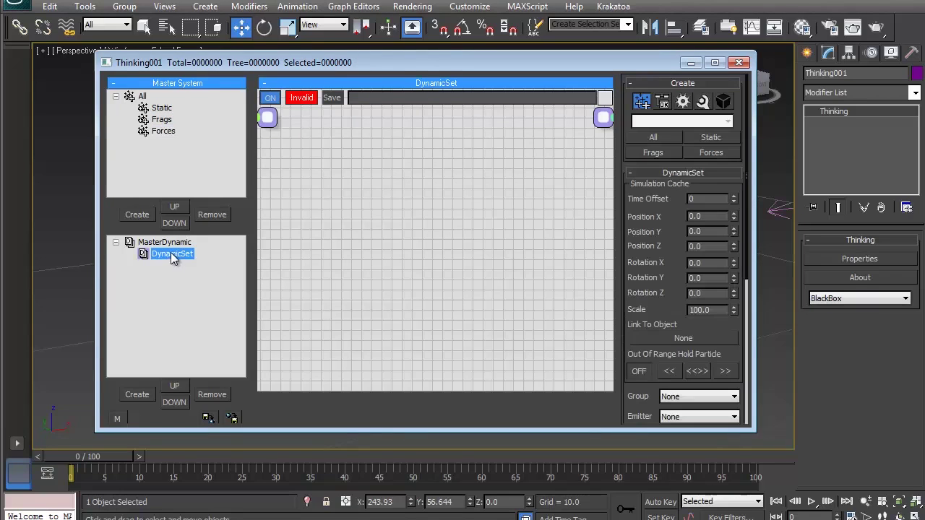
left_click(173, 254)
type("Birth")
left_click_drag(246, 65, 463, 117)
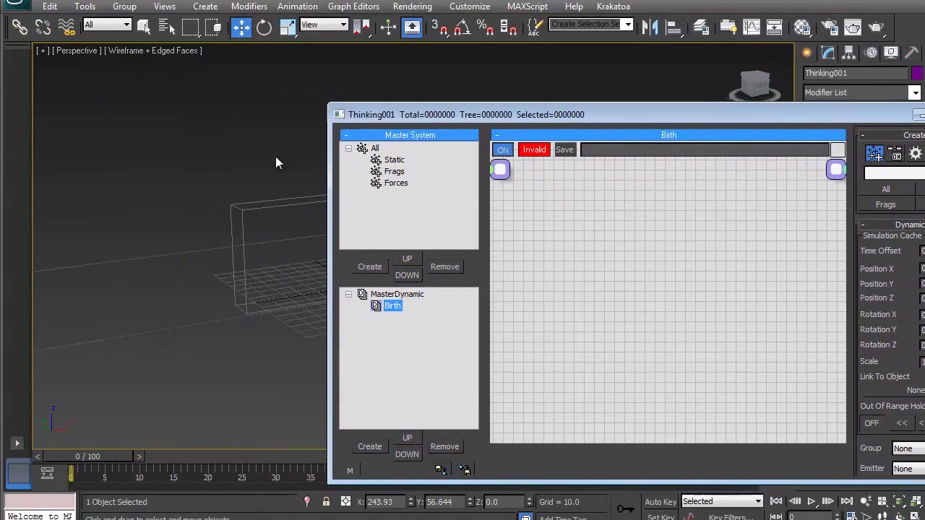
left_click_drag(329, 101, 425, 159)
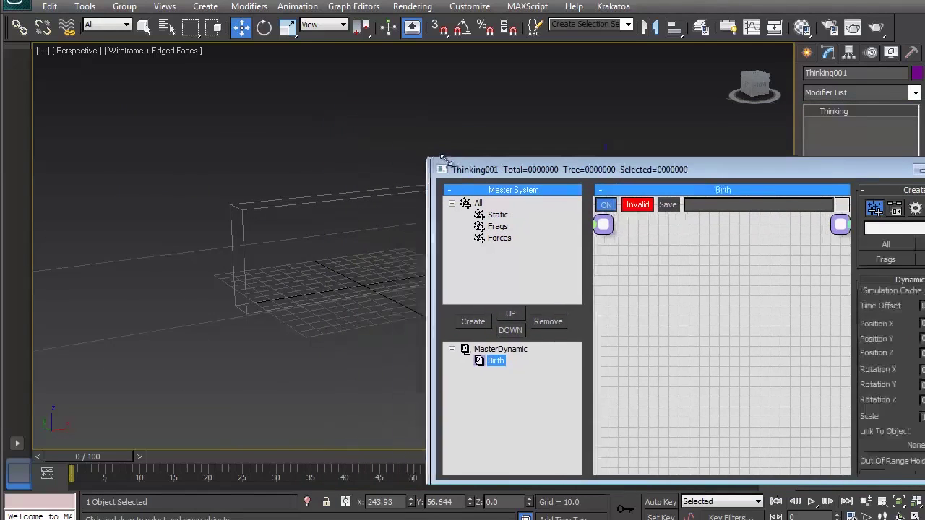
Add an ObjToParticle generator operator to the Birth dynamic set, after moving the Thinking window clear of the box.
left_click_drag(533, 169, 474, 90)
middle_click_drag(140, 197, 258, 220)
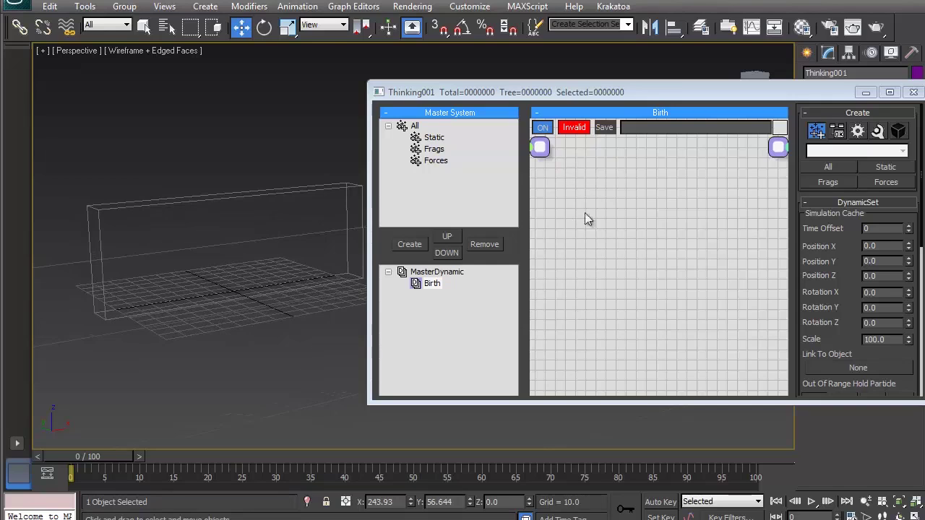
right_click(620, 191)
mouse_move(620, 233)
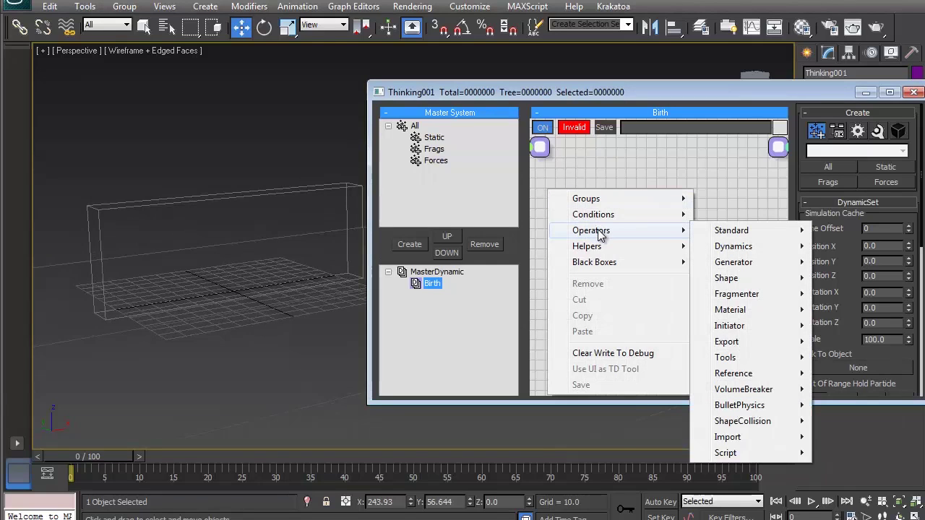
mouse_move(715, 263)
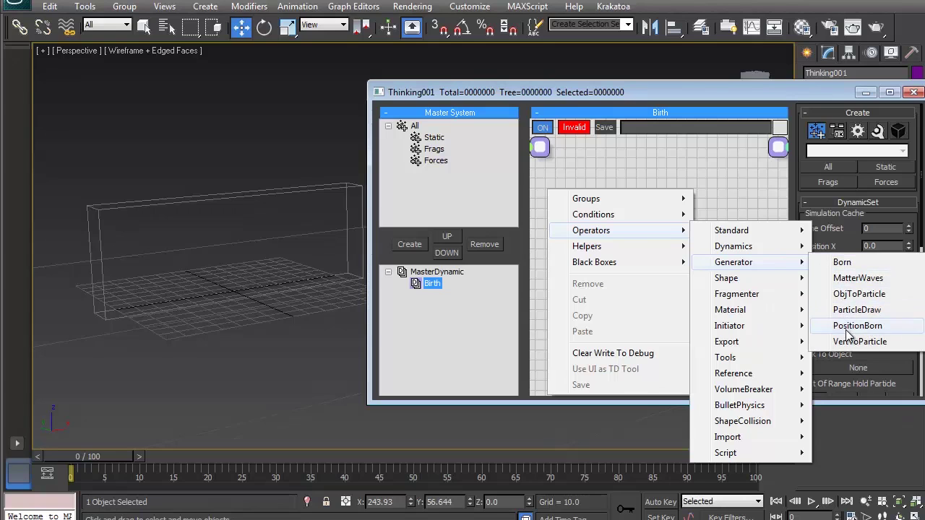
left_click(849, 299)
left_click_drag(652, 190, 589, 163)
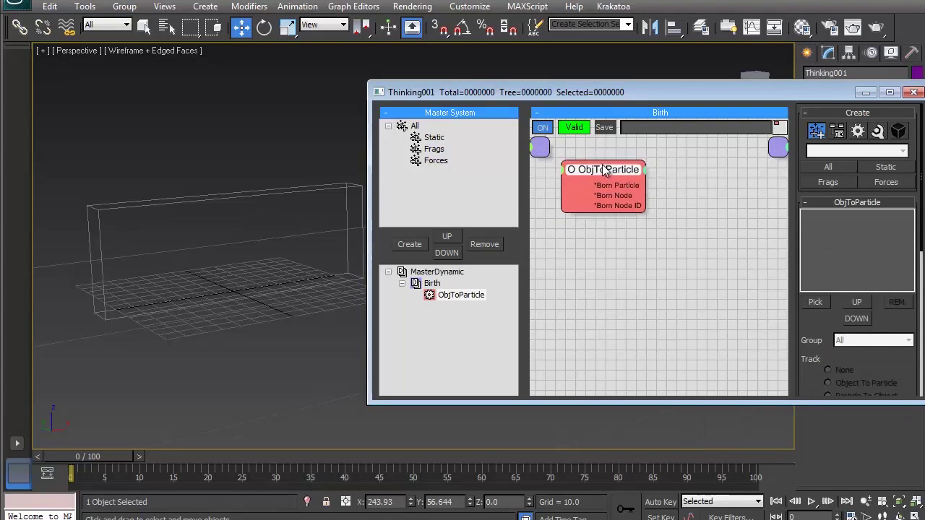
Pick the floor as the source object of the ObjToParticle operator.
left_click(815, 302)
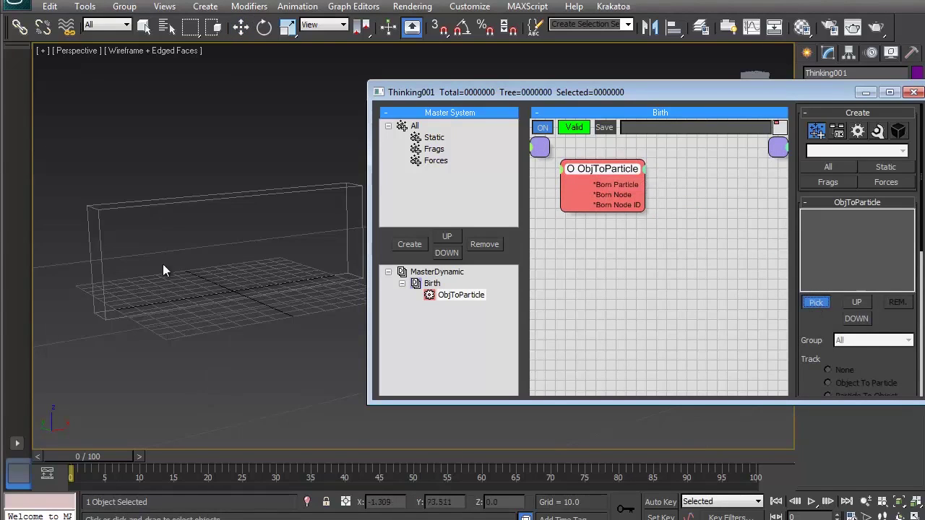
left_click(46, 265)
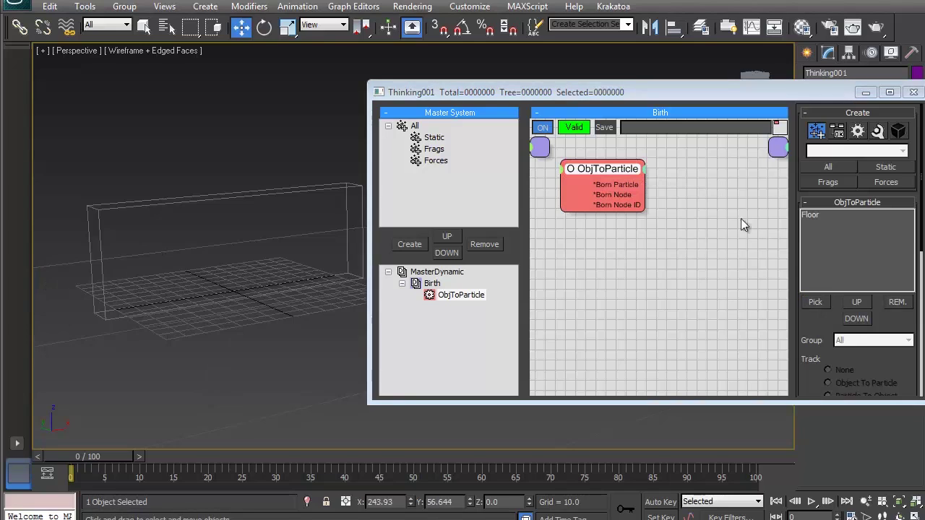
scroll(852, 289, "down", 4)
Assign the Floor object in the ObjToParticle operator to the Static particle group.
left_click(850, 227)
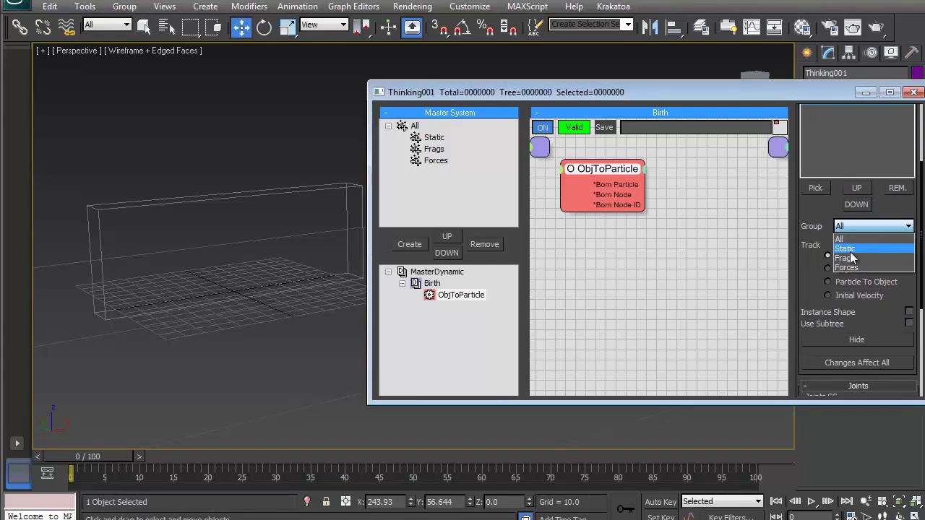
left_click(451, 143)
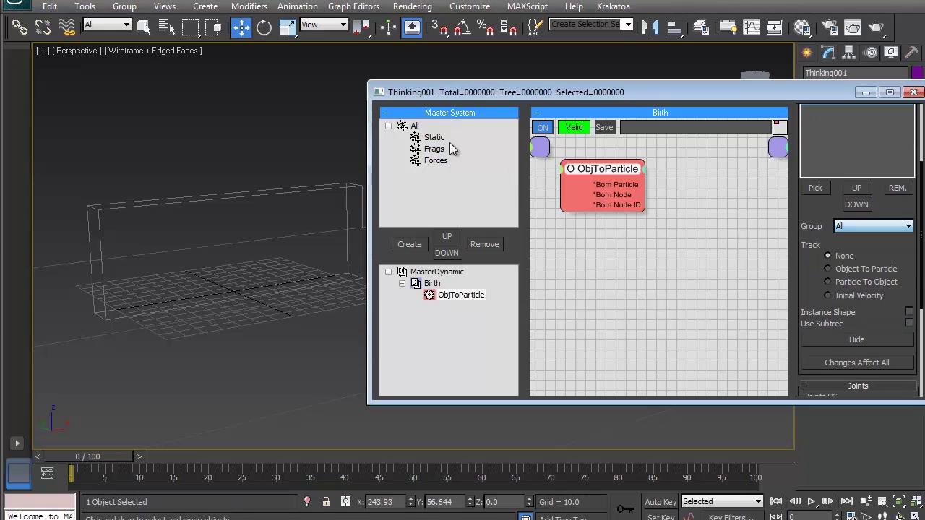
left_click(413, 126)
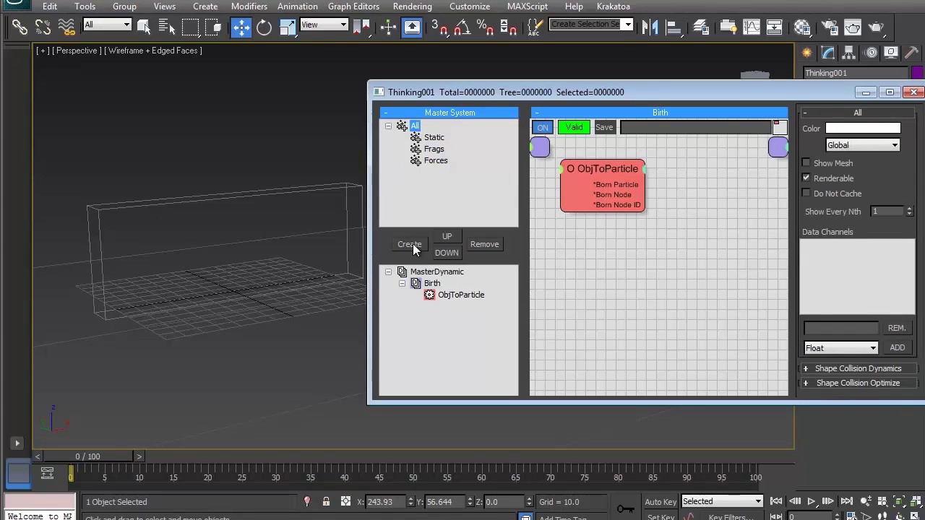
left_click(435, 139)
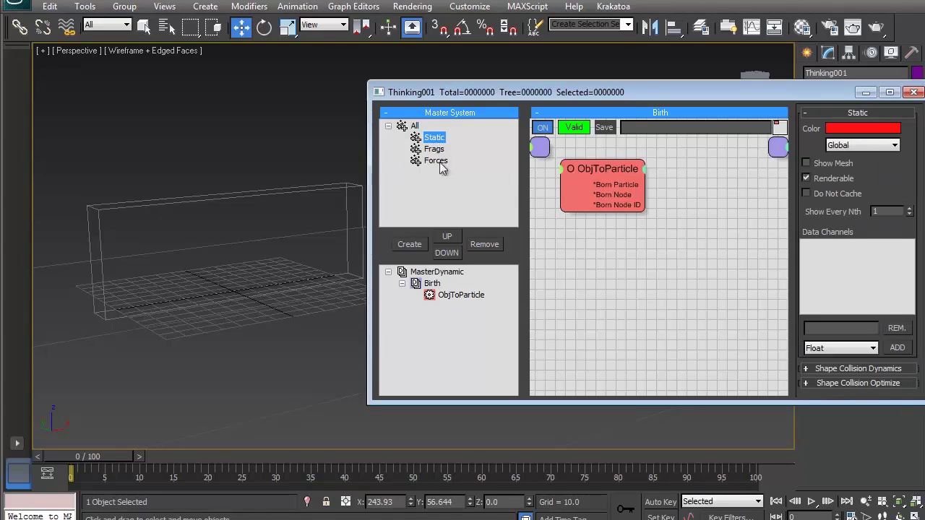
left_click(599, 170)
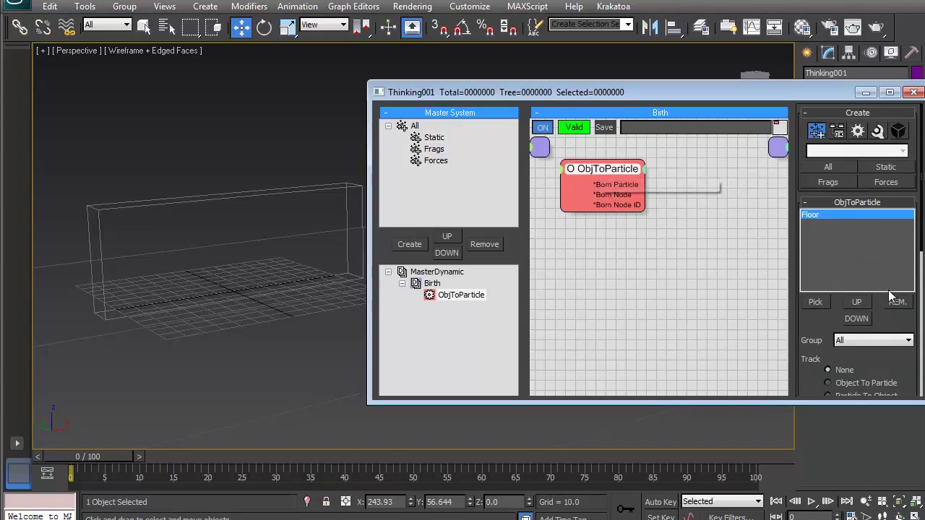
left_click(880, 343)
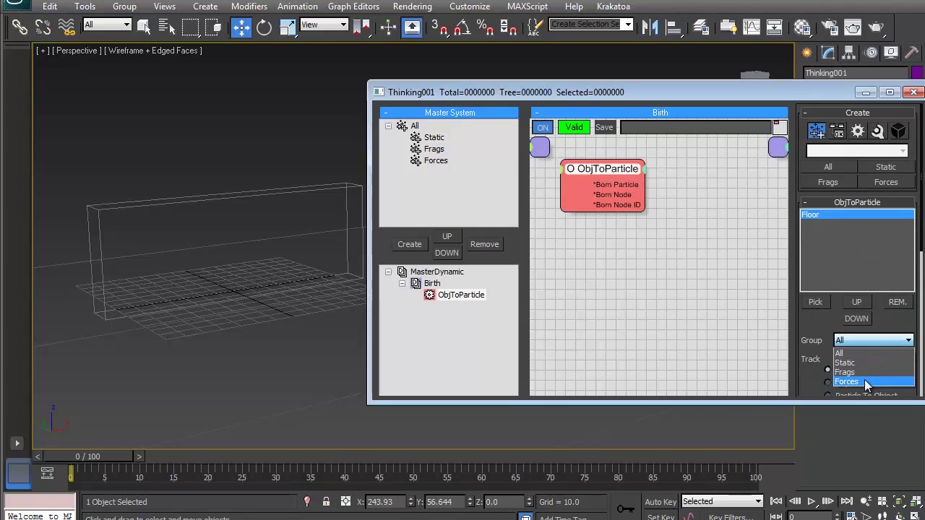
left_click(859, 362)
Track the floor as Object To Particle with Instance Shape enabled, hide the original, and advance to frame 1.
left_click_drag(809, 329, 808, 239)
left_click(860, 297)
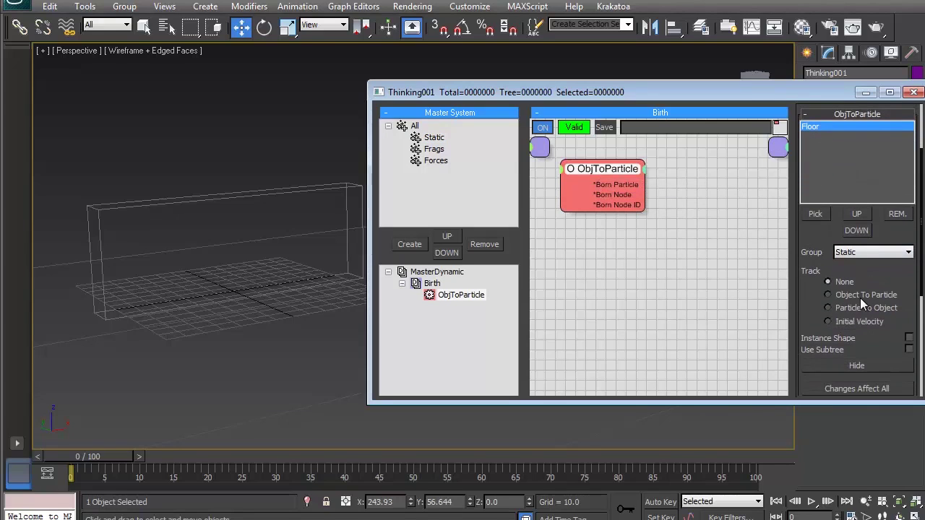
left_click(909, 339)
left_click(856, 366)
mouse_move(103, 457)
left_mouse_down()
mouse_move(86, 459)
mouse_move(124, 465)
mouse_move(109, 463)
left_mouse_up()
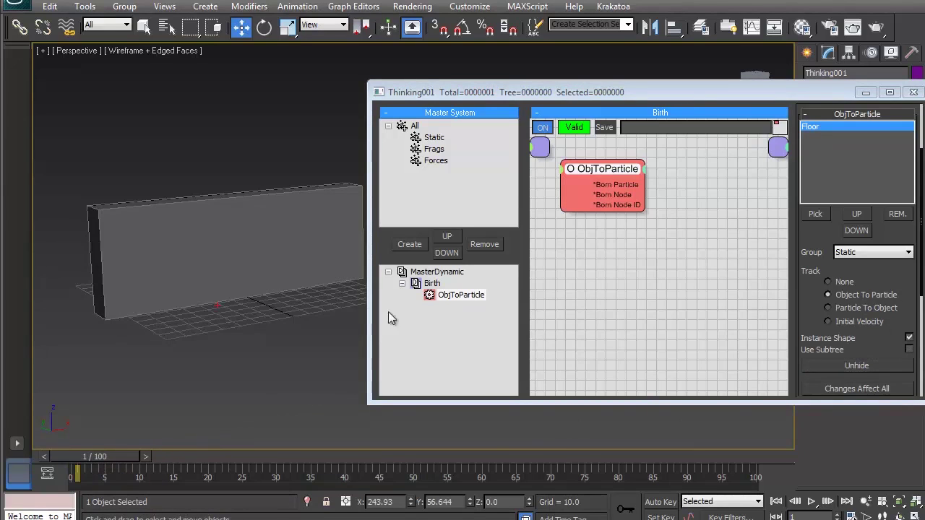
Set MasterDynamic's viewport display to None with Show Mesh enabled, and turn off Edit on the fly.
left_click(438, 273)
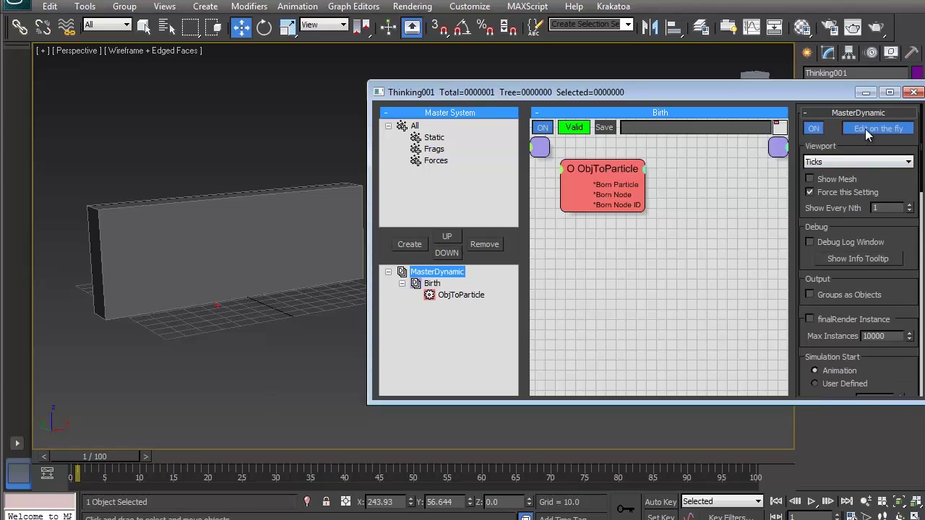
left_click(835, 160)
left_click(835, 169)
left_click(834, 180)
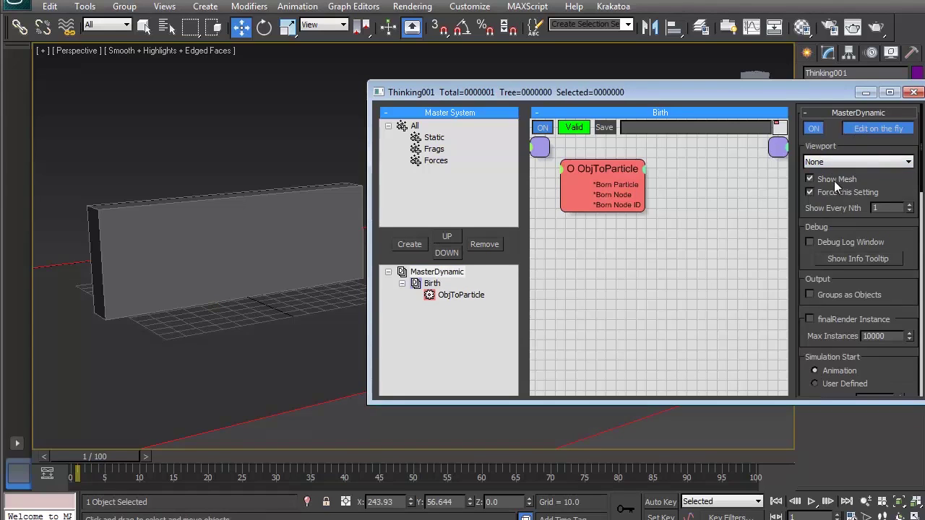
left_click(867, 131)
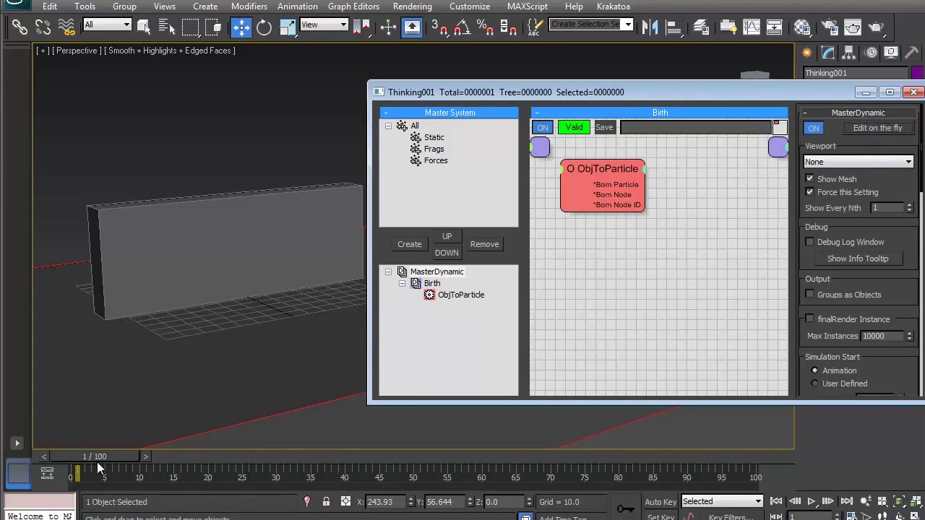
Examine the floor's particle mesh around the proxy box from several distances, narrowing the Thinking window for a clearer view.
left_click_drag(100, 463, 286, 447)
right_click(287, 444)
left_click(271, 326)
middle_click_drag(269, 326, 172, 315)
scroll(240, 282, "down", 3)
scroll(246, 284, "down", 5)
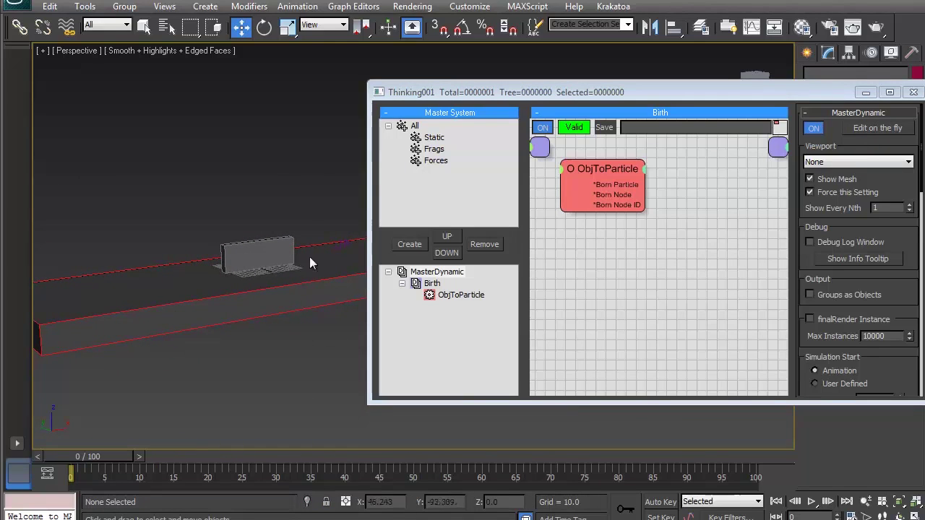
left_click_drag(365, 230, 456, 233)
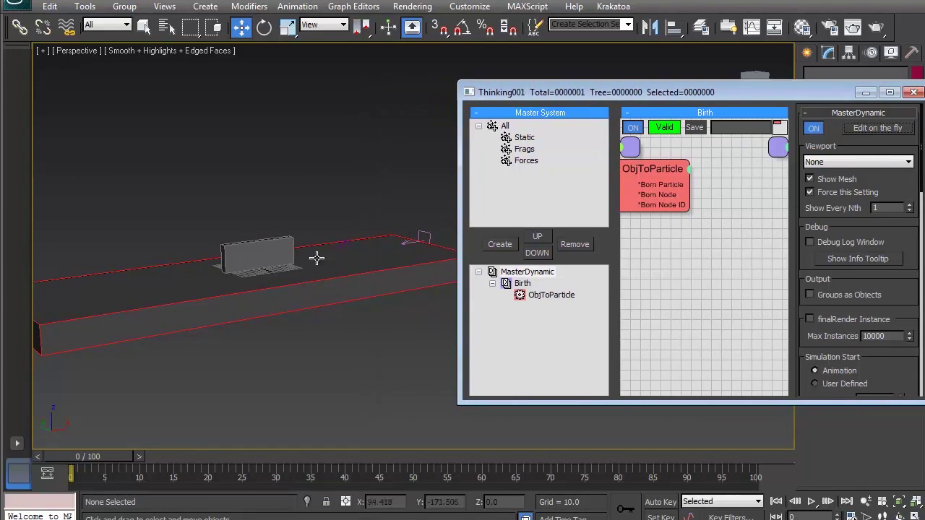
middle_click_drag(312, 236, 342, 240)
scroll(331, 255, "up", 2)
middle_click_drag(282, 268, 345, 254)
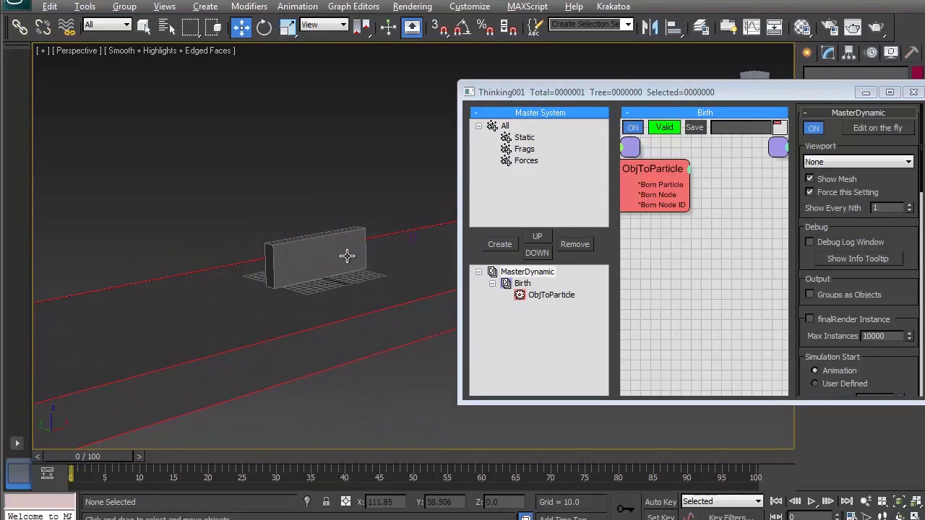
middle_click_drag(252, 276, 184, 311)
scroll(256, 323, "up", 2)
middle_click_drag(356, 257, 417, 242)
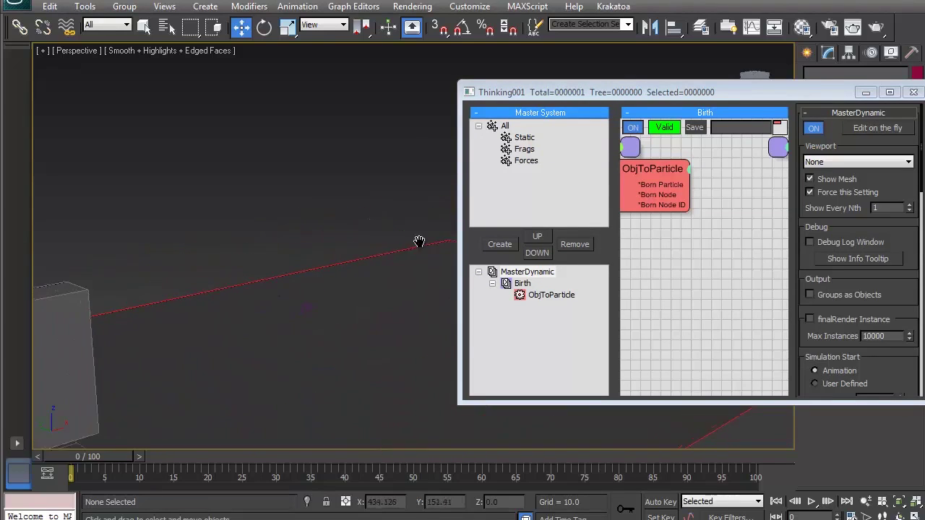
scroll(182, 313, "down", 1)
middle_click_drag(181, 313, 313, 244)
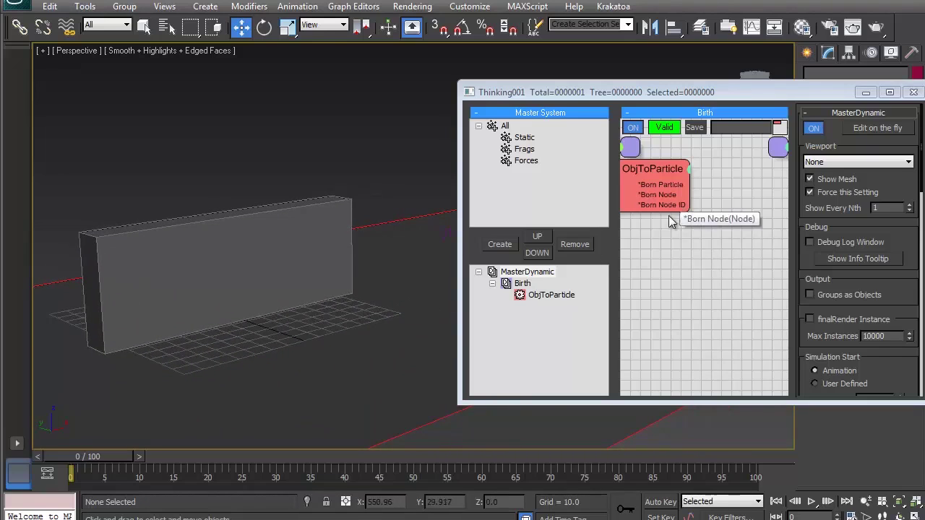
Widen the Thinking window and duplicate the ObjToParticle operator below the original in the Birth set.
middle_click_drag(658, 293, 691, 287)
left_click_drag(458, 275, 320, 277)
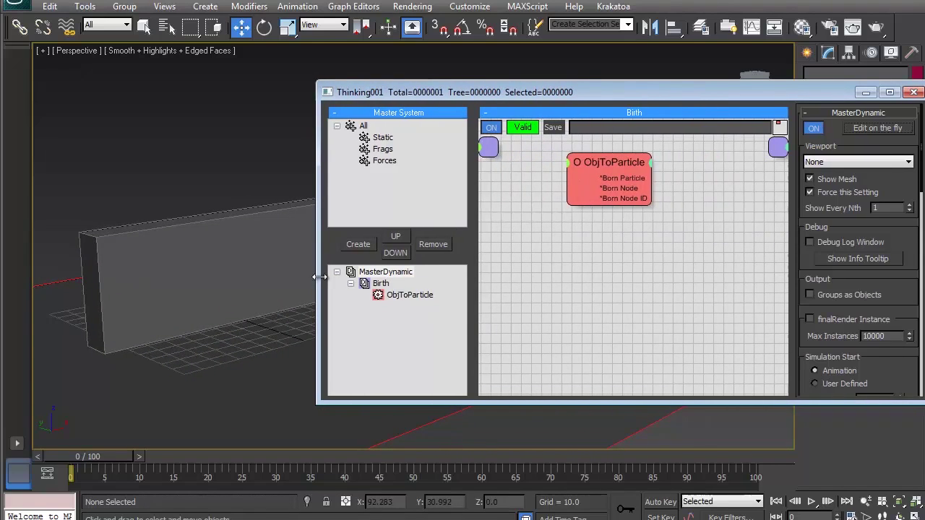
left_click_drag(596, 164, 582, 162)
left_click(593, 253)
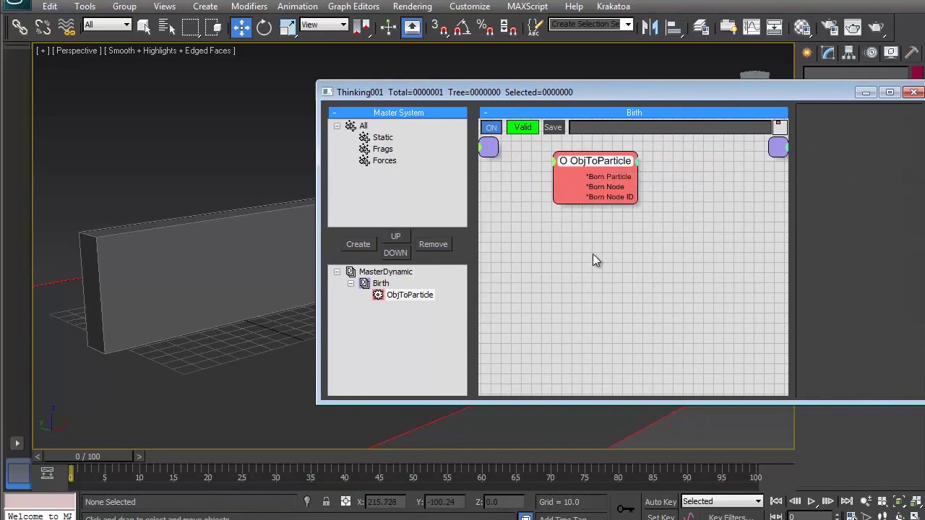
left_click(588, 163)
left_click_drag(598, 171, 592, 257, "shift")
Replace the source object in the copied ObjToParticle operator with Proxy and select its entry.
left_click(897, 302)
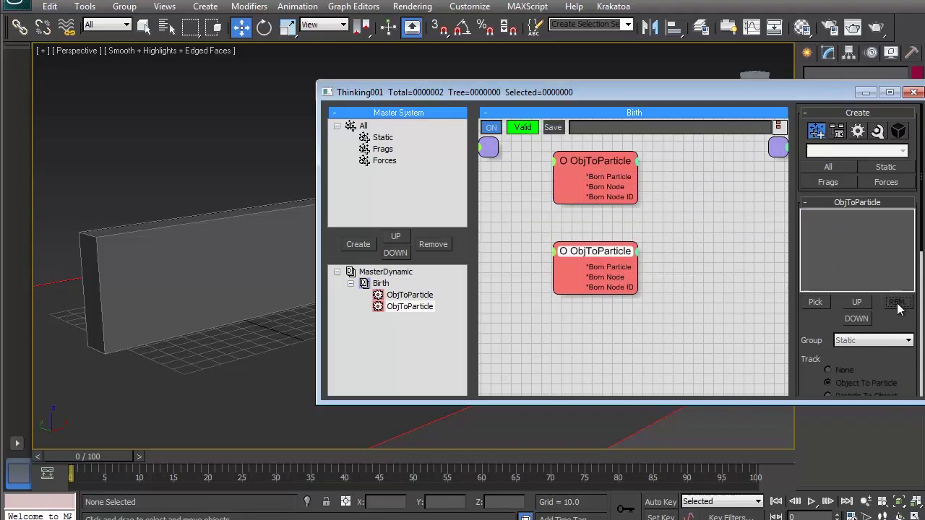
left_click(820, 302)
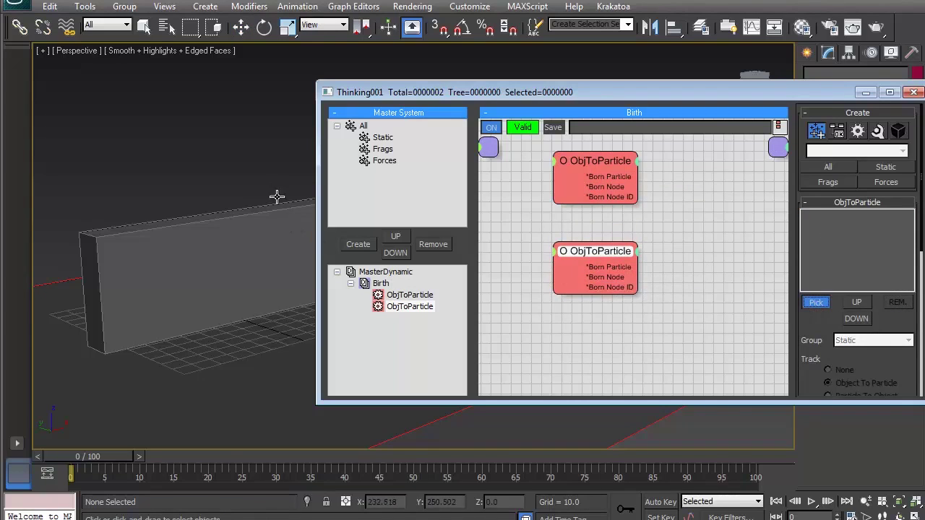
middle_click_drag(270, 184, 271, 183)
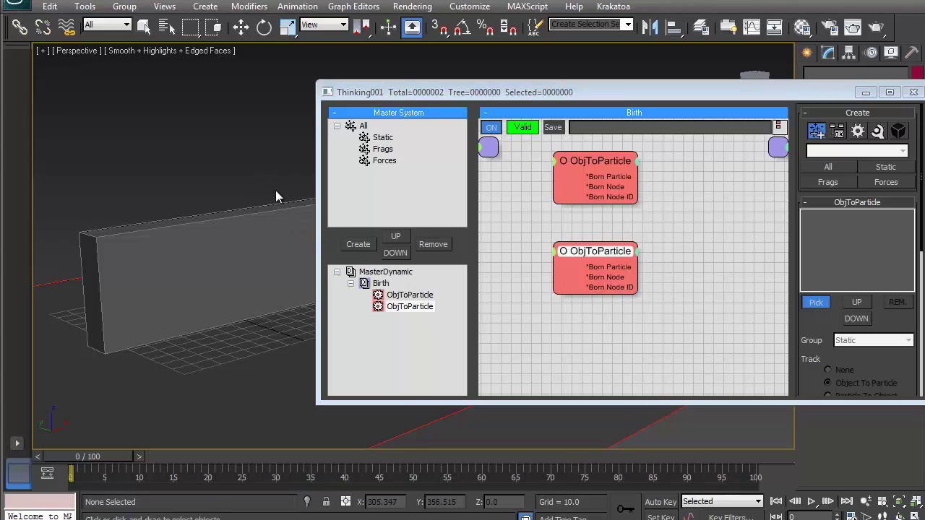
key("h")
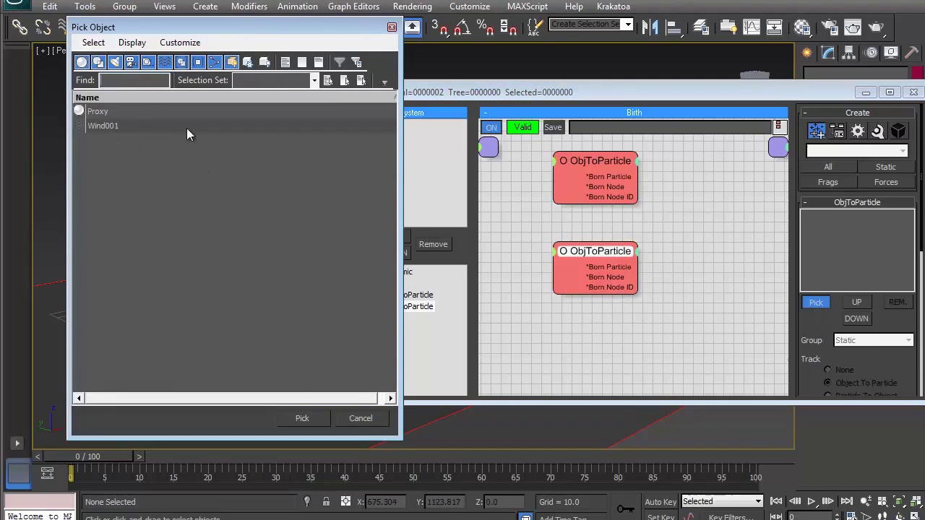
left_click(302, 417)
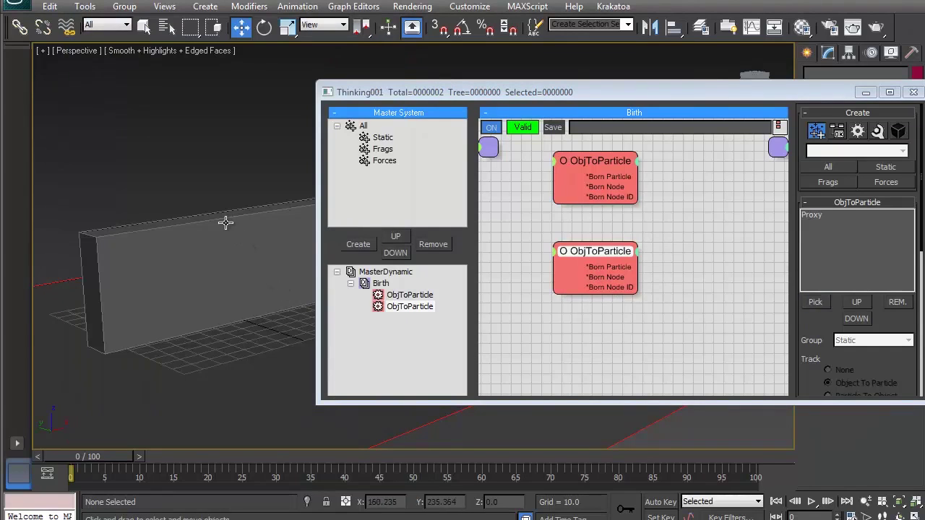
left_click(823, 215)
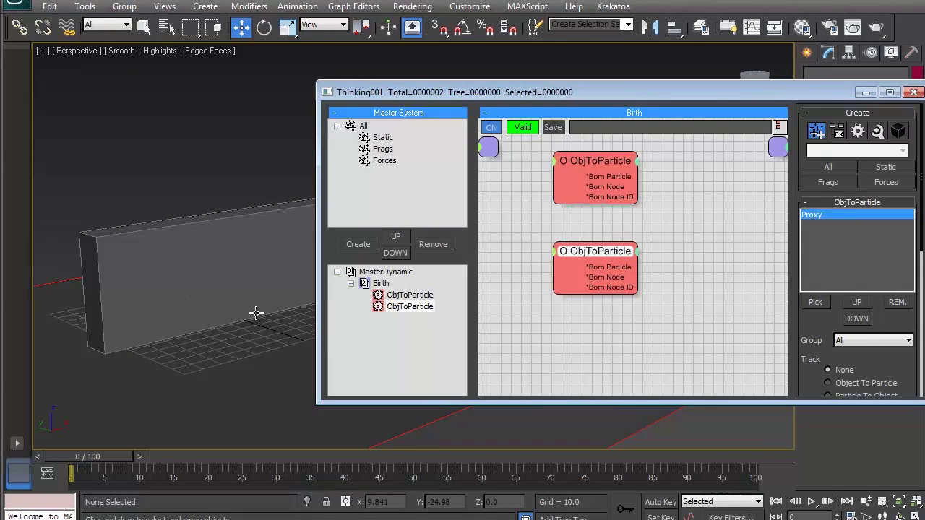
Create a particle group under All and name it Floor.
left_click(363, 126)
left_click(359, 245)
left_click(384, 173)
left_click(384, 173)
type("Floor")
key("Return")
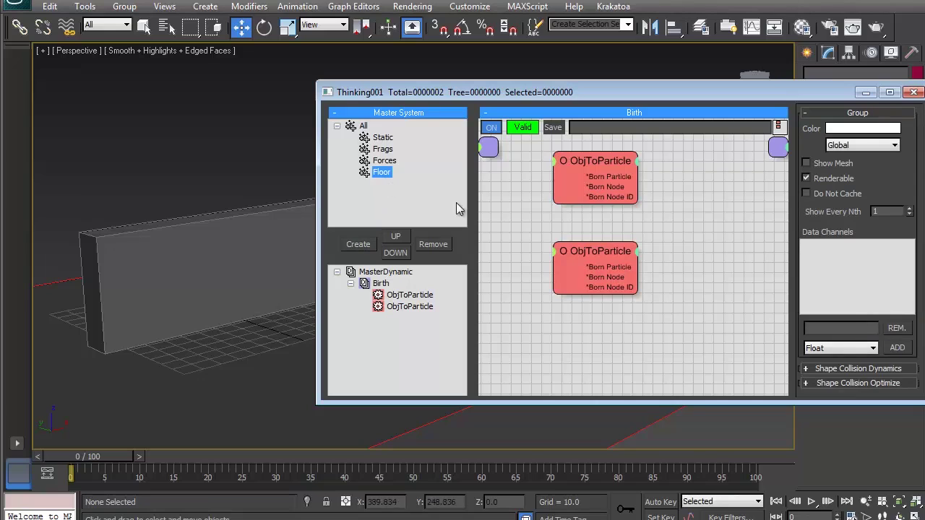
Assign the Floor object in the upper ObjToParticle operator to the Floor group.
left_click(595, 177)
left_click(856, 356)
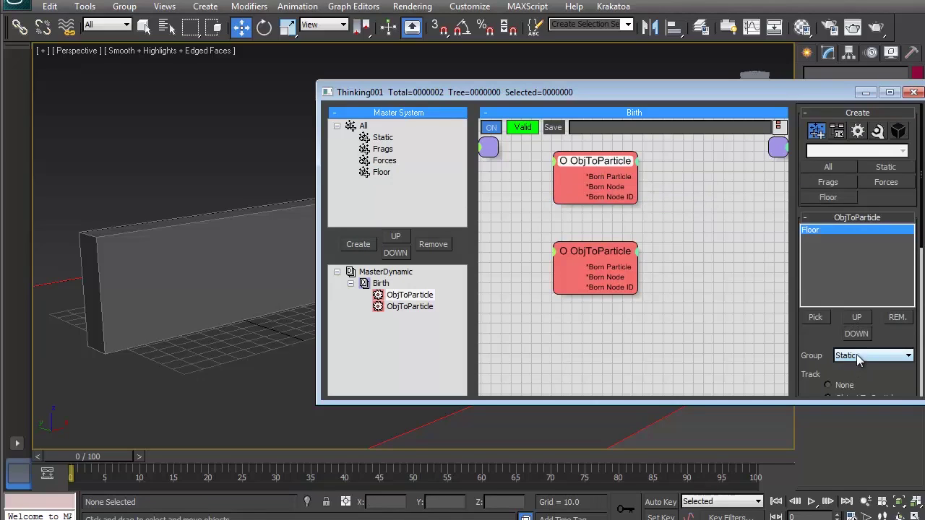
left_click(844, 406)
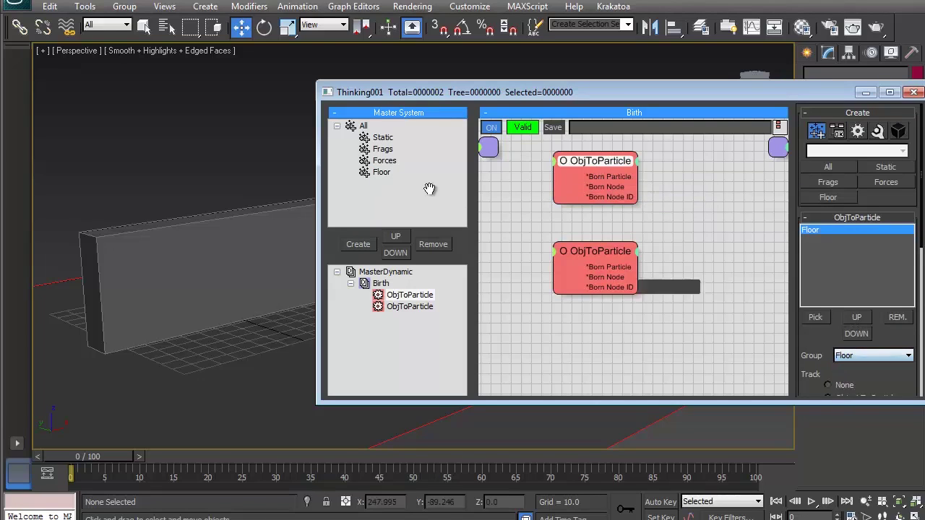
Set the Floor group's particle color to blue.
left_click(381, 171)
left_click(861, 130)
left_click(337, 177)
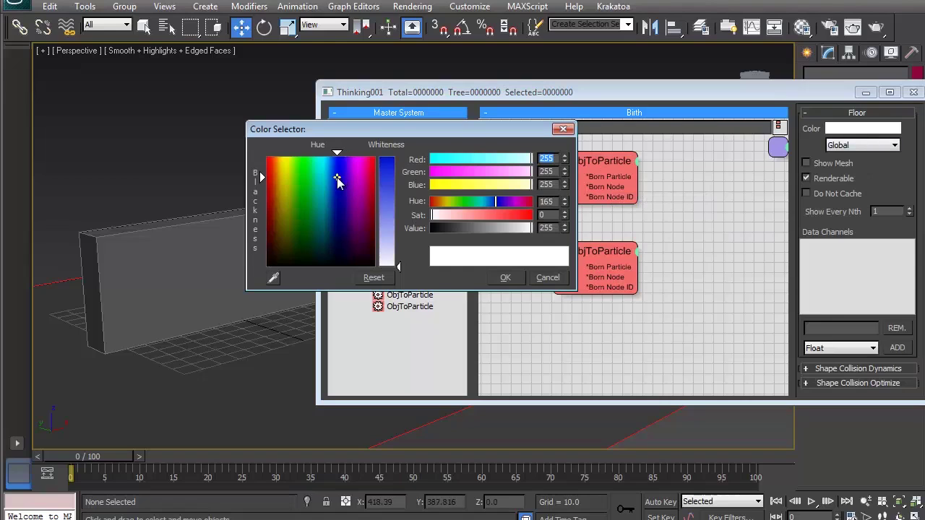
left_click(388, 173)
left_click(504, 278)
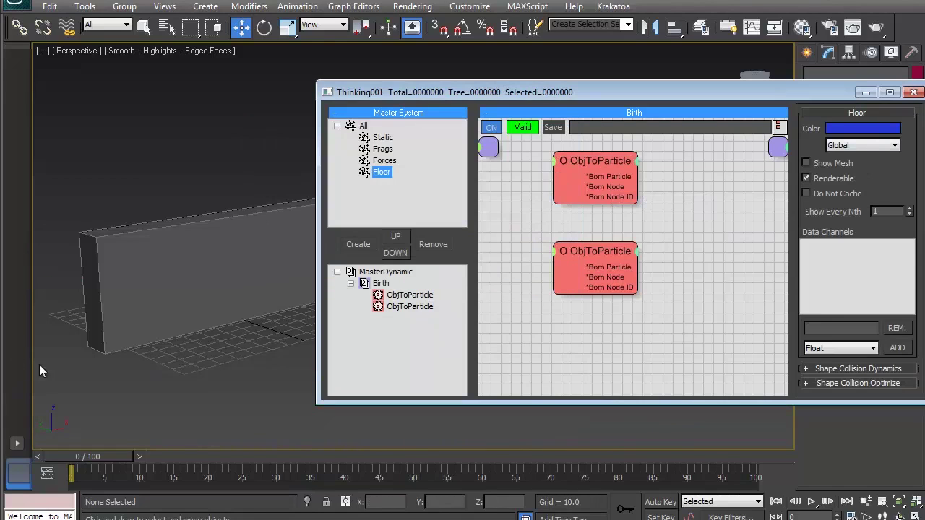
Assign the Proxy source in the lower ObjToParticle operator to the Static group.
left_click(582, 254)
left_click(895, 356)
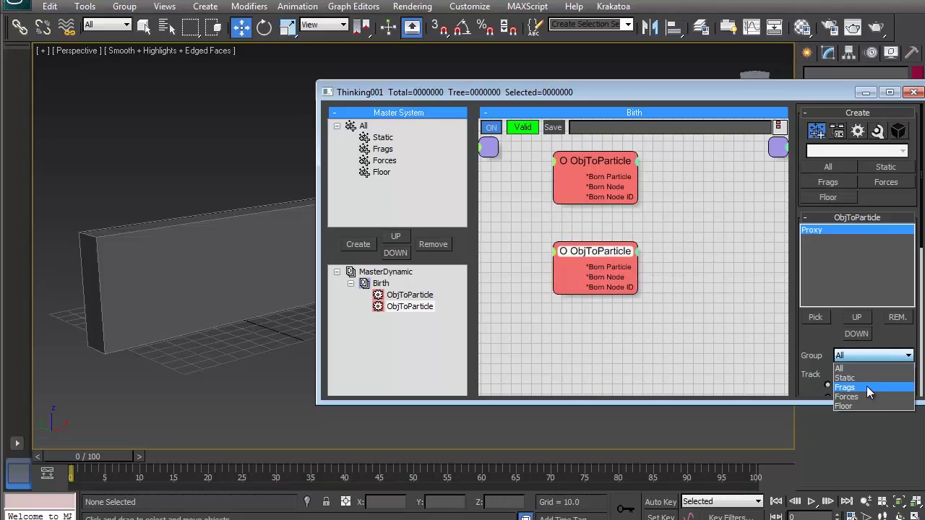
left_click(865, 375)
Set Proxy's tracking to Object To Particle with Instance Shape enabled, and hide the source object.
left_click_drag(816, 369, 822, 256)
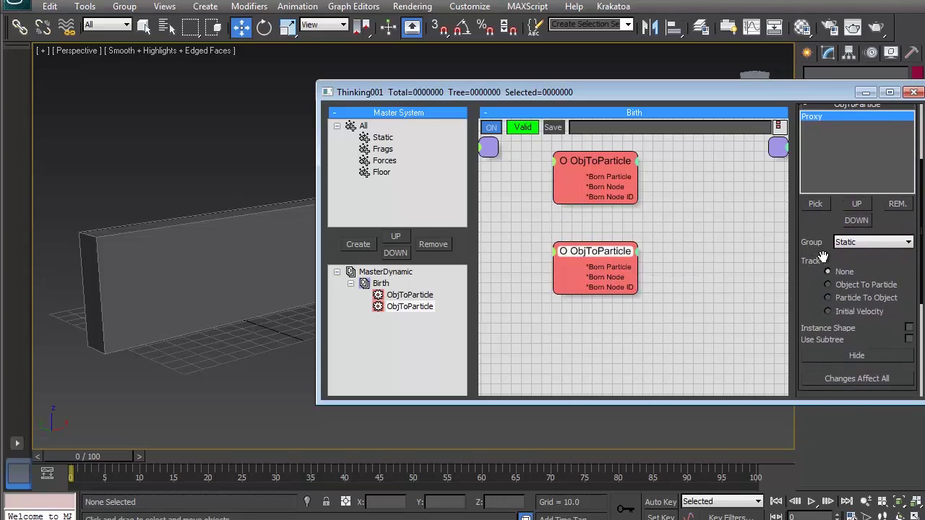
left_click(846, 285)
left_click(909, 328)
left_click(876, 356)
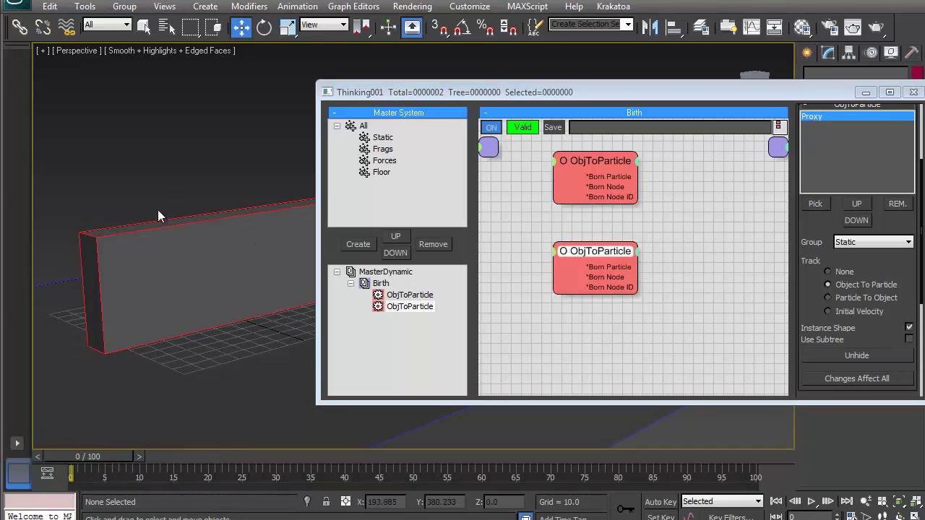
middle_click_drag(666, 227, 656, 213)
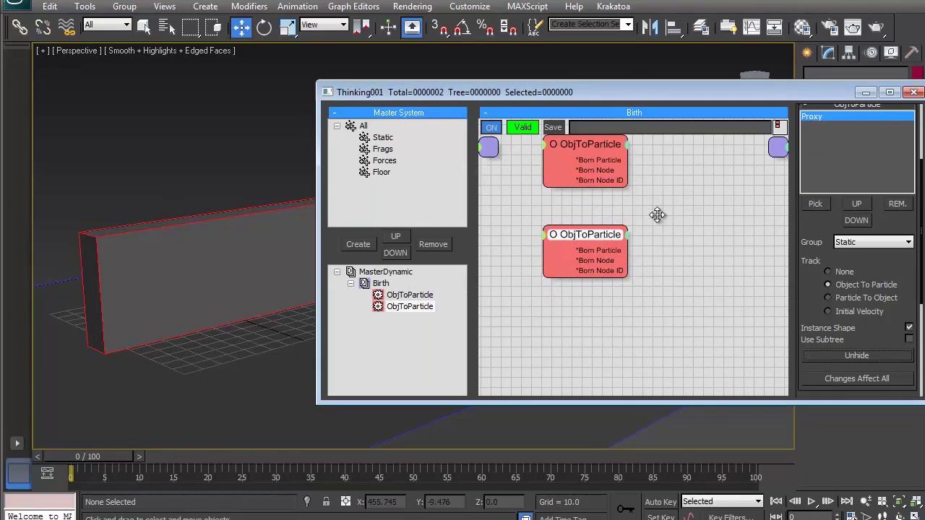
Collapse the Birth set, enlarge the Thinking editor window and create a new dynamic set under MasterDynamic.
left_click(382, 284)
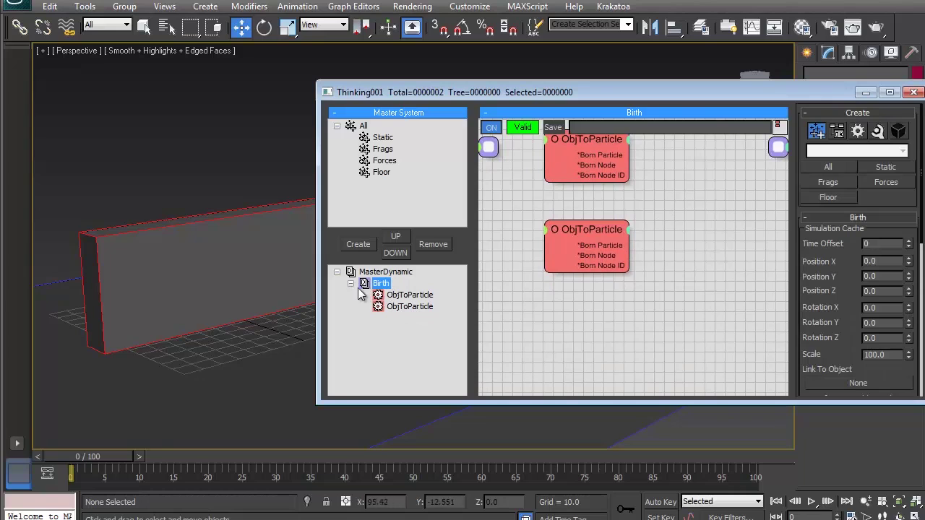
left_click(350, 284)
left_click(356, 278)
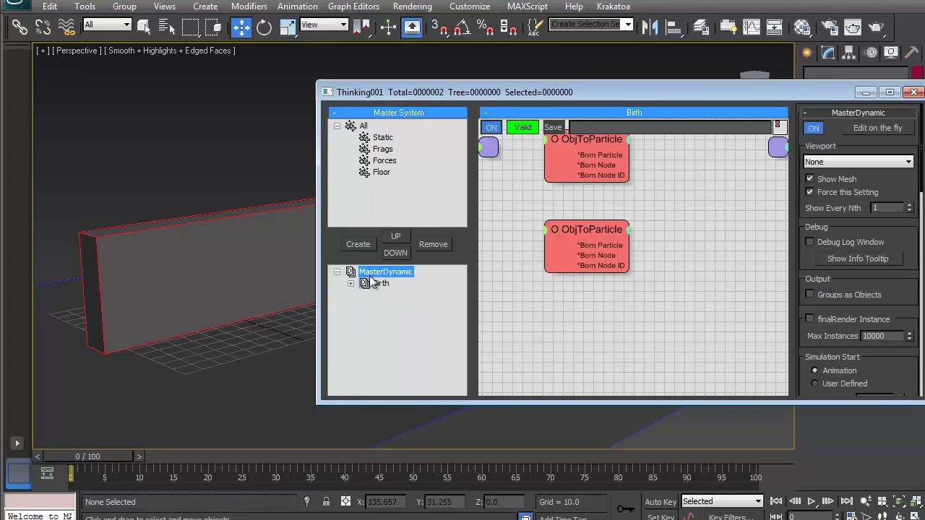
left_click_drag(411, 402, 411, 451)
left_click(369, 424)
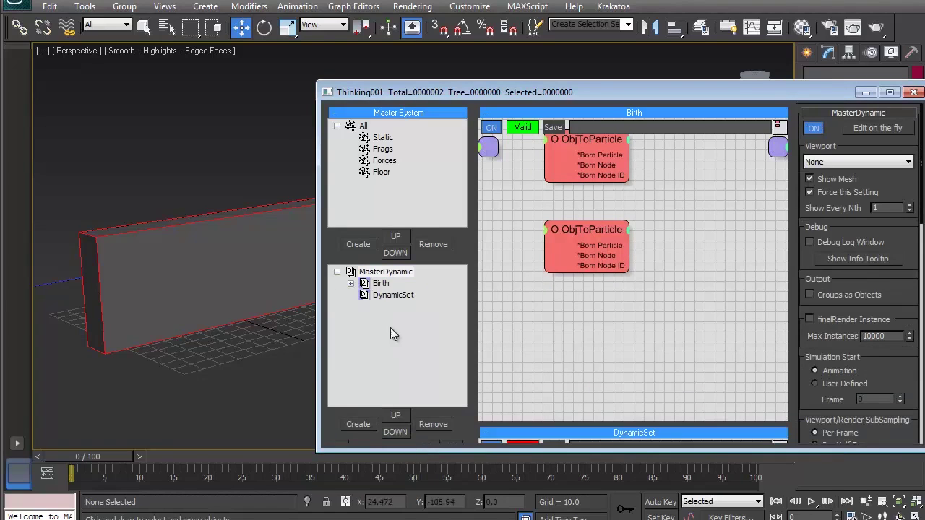
Rename the new dynamic set as Dynamic_Fracture.
left_click(396, 295)
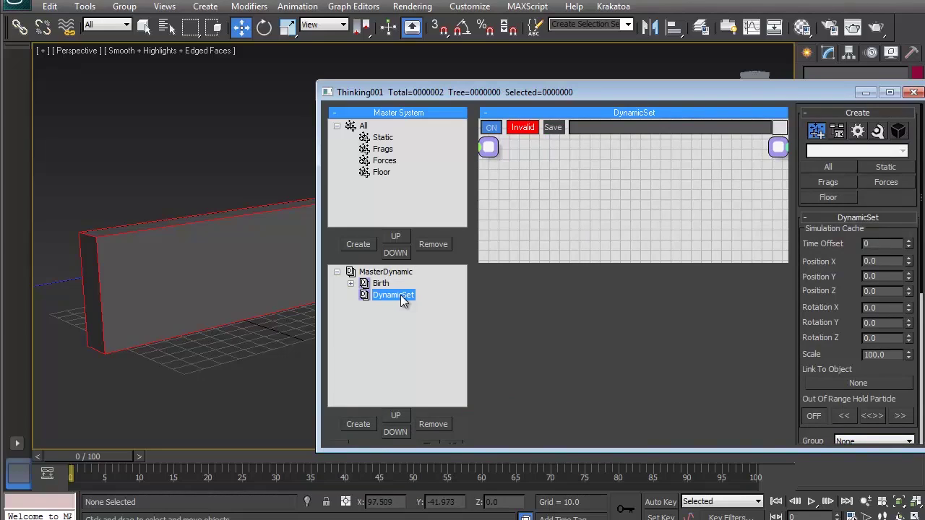
left_click(403, 300)
left_click_drag(402, 300, 453, 299)
key("BackSpace")
type("_Fr")
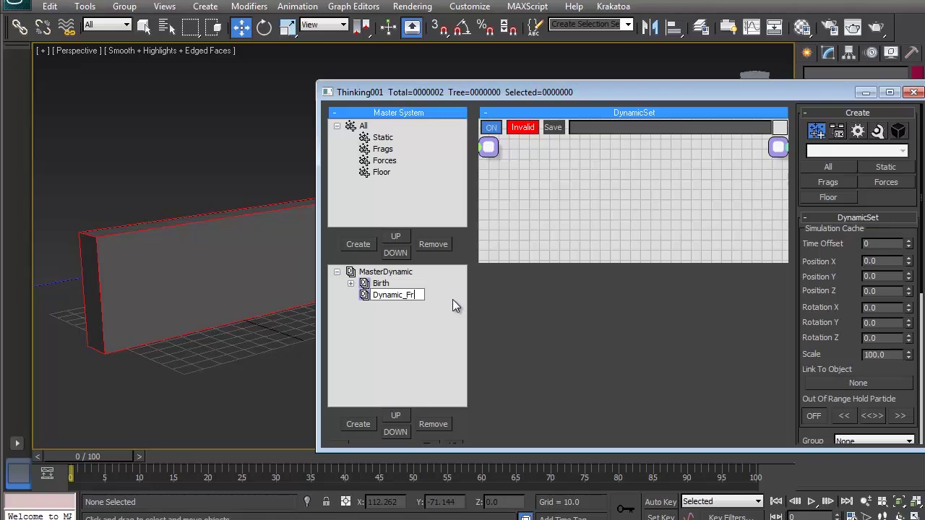
type("acture")
key("Return")
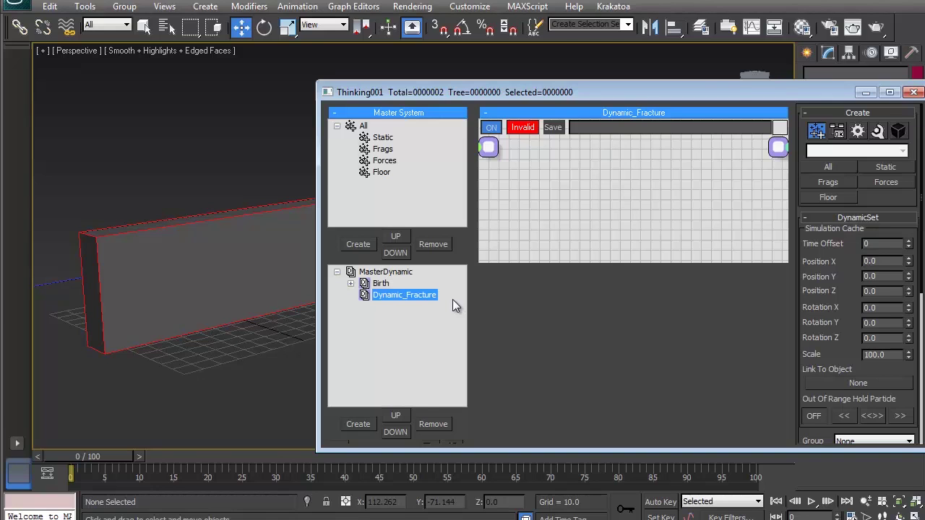
Enlarge the Dynamic_Fracture canvas and add a Static group node near its upper edge.
left_click(577, 309)
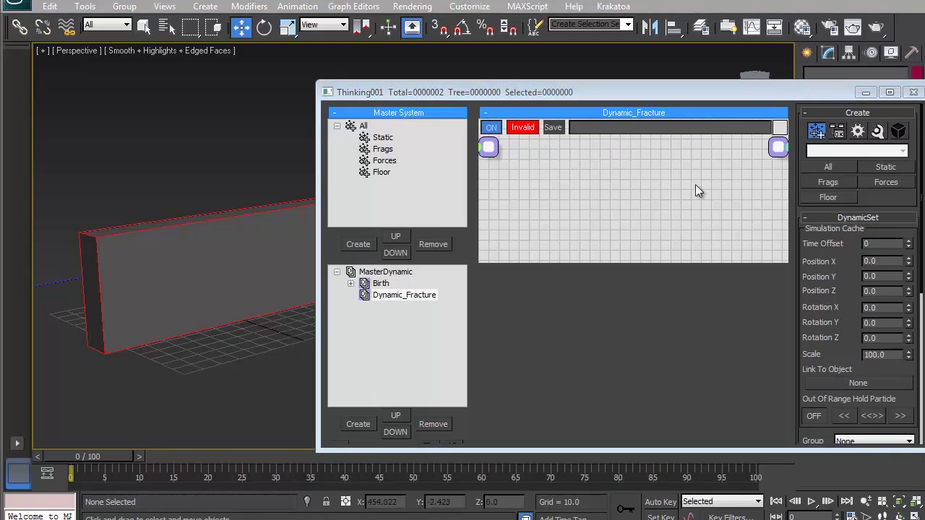
left_click_drag(588, 262, 597, 340)
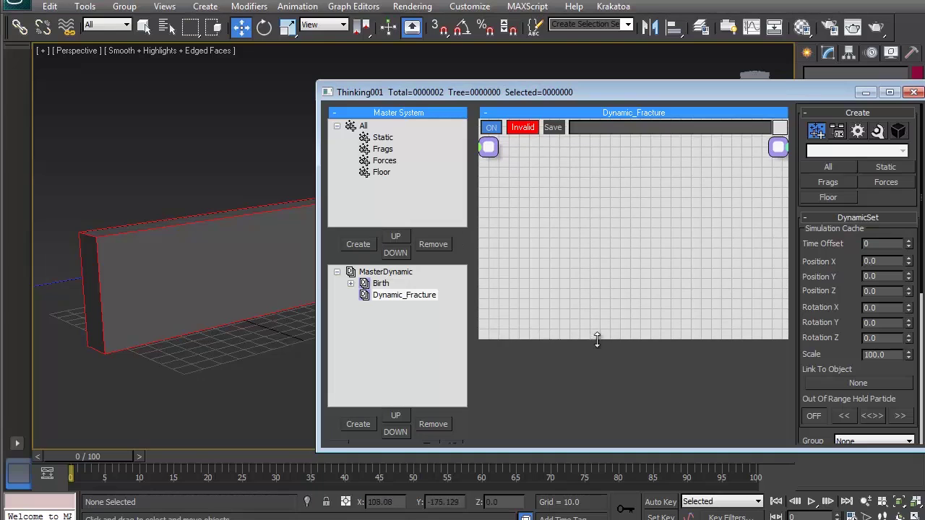
right_click(531, 198)
mouse_move(531, 205)
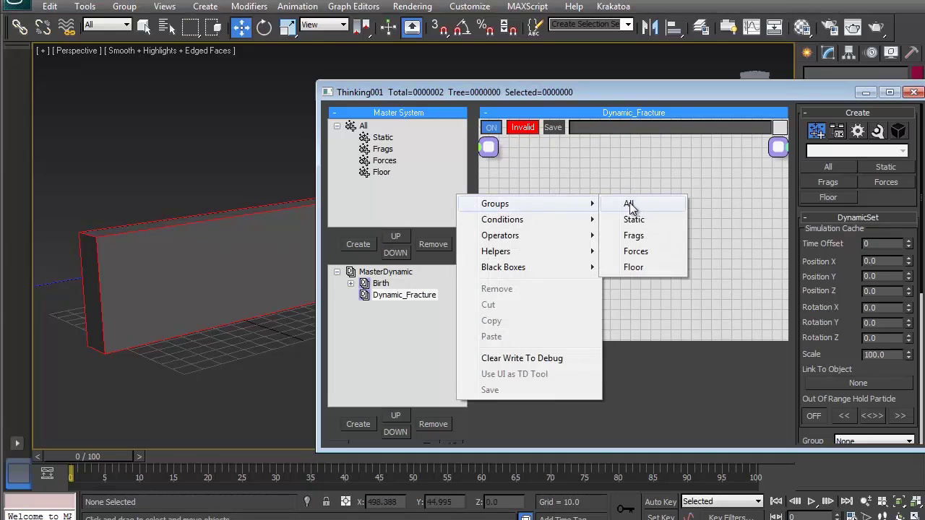
left_click(629, 217)
left_click_drag(564, 209, 561, 179)
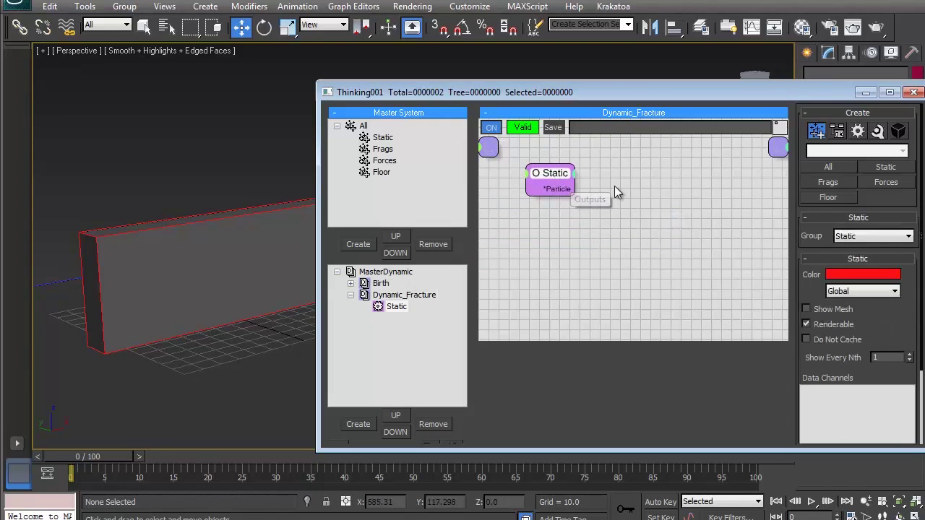
Add a VolumeBreak operator beside the Static node and wire Static's Particle output to its Particle input.
right_click(543, 187)
mouse_move(619, 236)
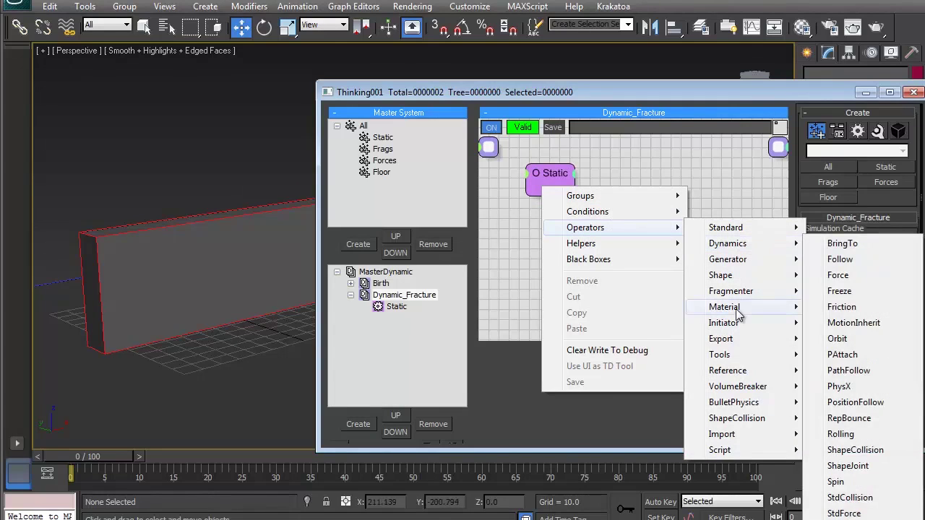
mouse_move(722, 394)
left_click(841, 400)
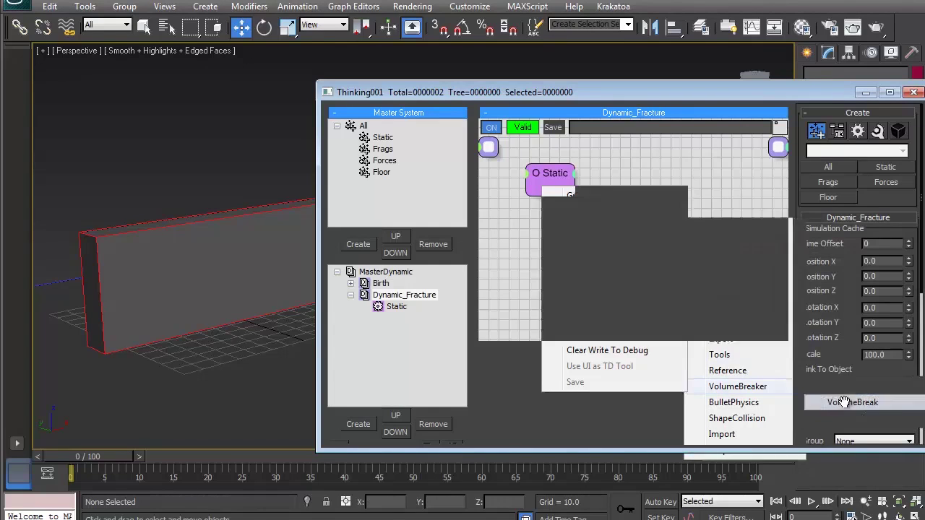
left_click_drag(650, 199, 645, 176)
left_click_drag(555, 190, 641, 180)
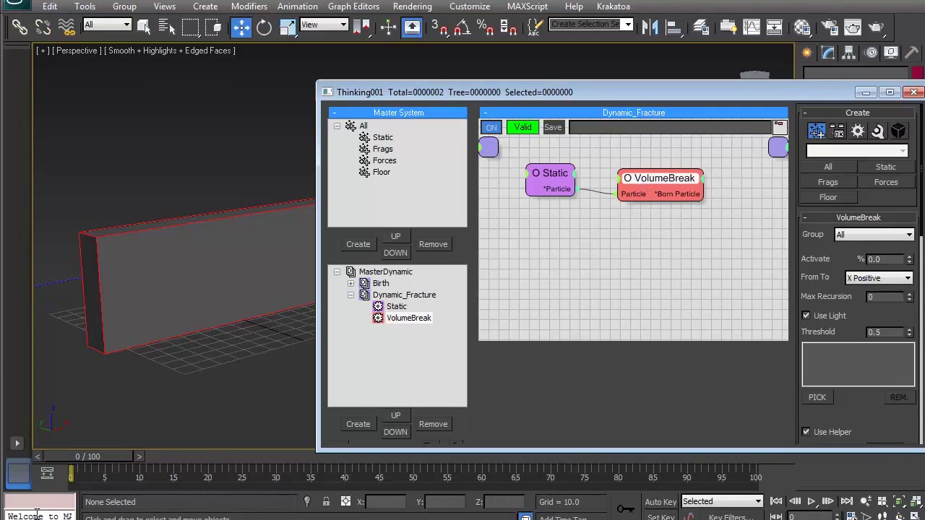
Shrink and move the Thinking editor clear of the proxy, and scrub the opening frames to check the volume break.
left_click_drag(64, 456, 44, 456)
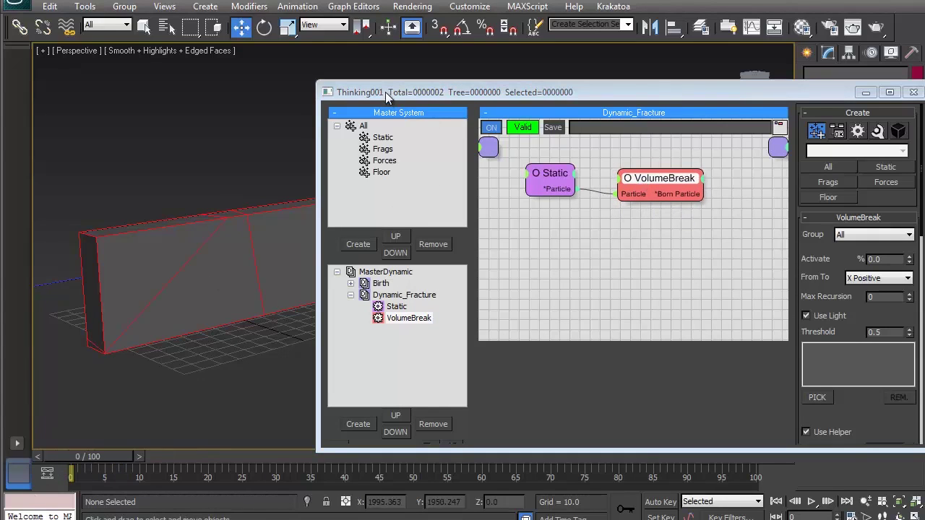
left_click_drag(385, 92, 467, 82)
left_click_drag(399, 148, 504, 147)
left_click_drag(750, 84, 637, 52)
middle_click_drag(302, 245, 303, 216)
left_click_drag(88, 455, 157, 455)
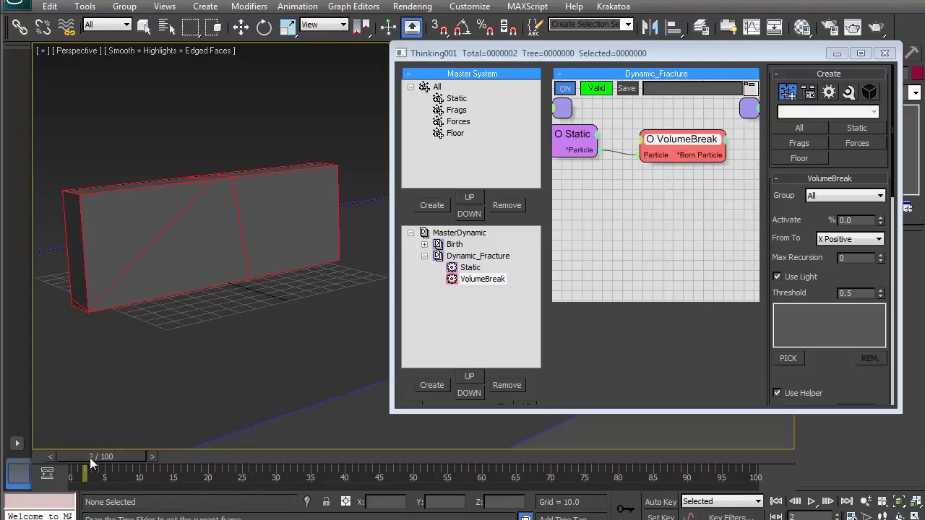
left_click_drag(96, 457, 70, 457)
key("w")
Set the VolumeBreak operator's output group to Frags and refresh the simulation at frame 0.
left_click_drag(793, 241, 794, 208)
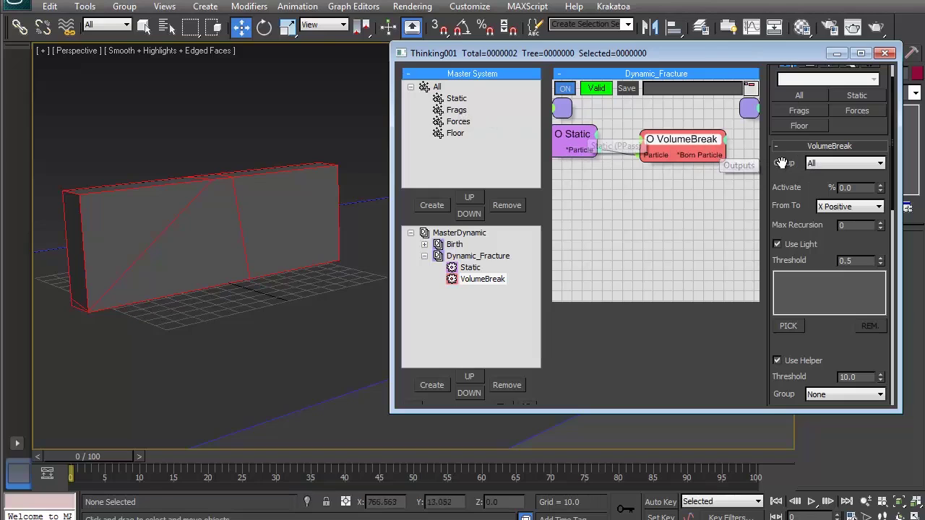
left_click(843, 163)
left_click(821, 195)
left_click_drag(90, 457, 86, 459)
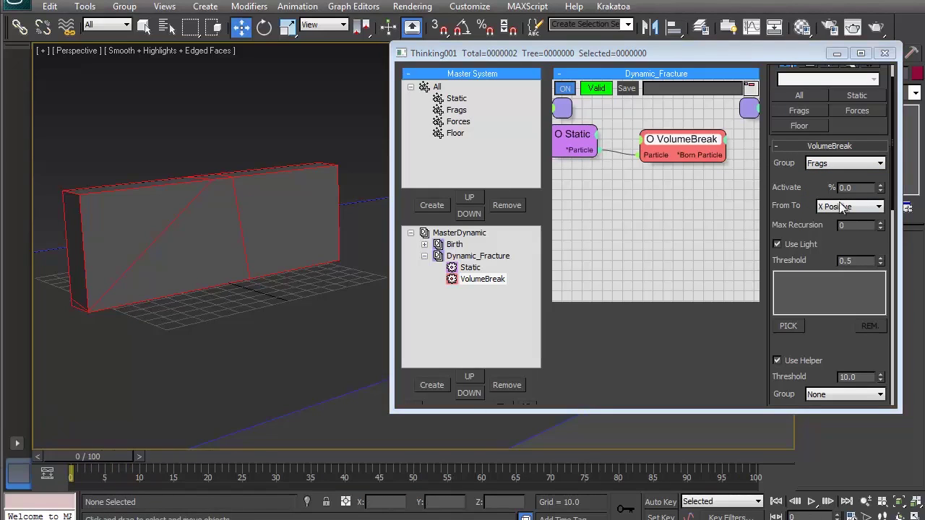
Try an Activate value of 22% on the VolumeBreak operator and reset it to 0.
left_click_drag(884, 187, 875, 168)
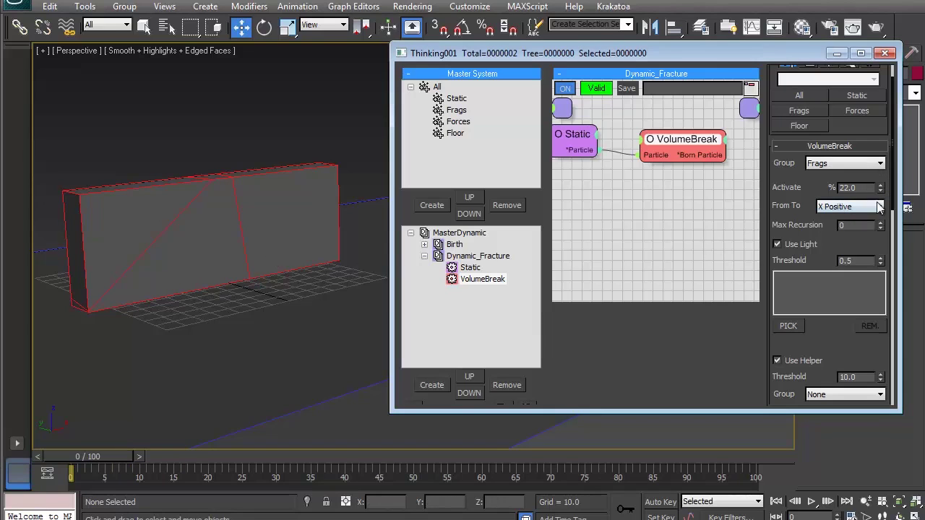
left_click_drag(883, 192, 874, 218)
mouse_move(88, 455)
left_mouse_down()
mouse_move(158, 457)
mouse_move(86, 458)
left_mouse_up()
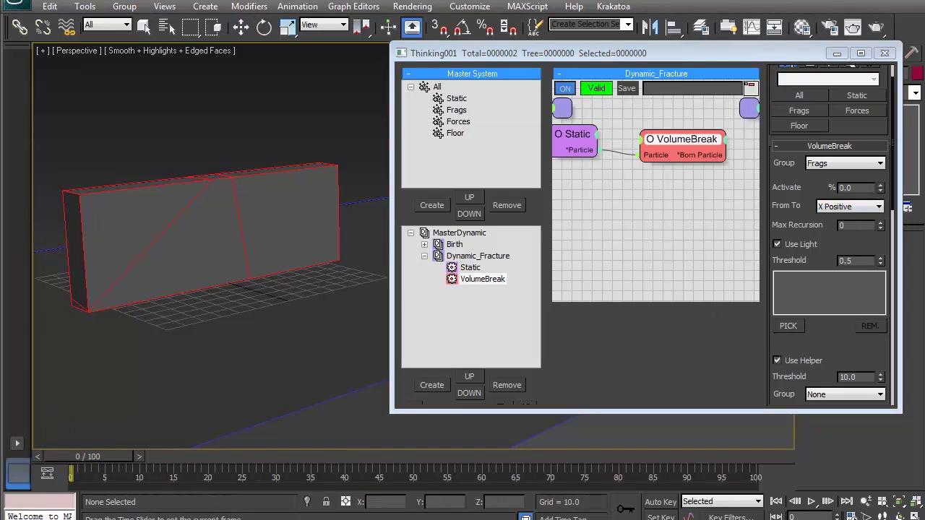
Minimize the Thinking editor and create a Point helper beyond the proxy's end, with Box display and size 63.8.
left_click(836, 54)
left_click(808, 52)
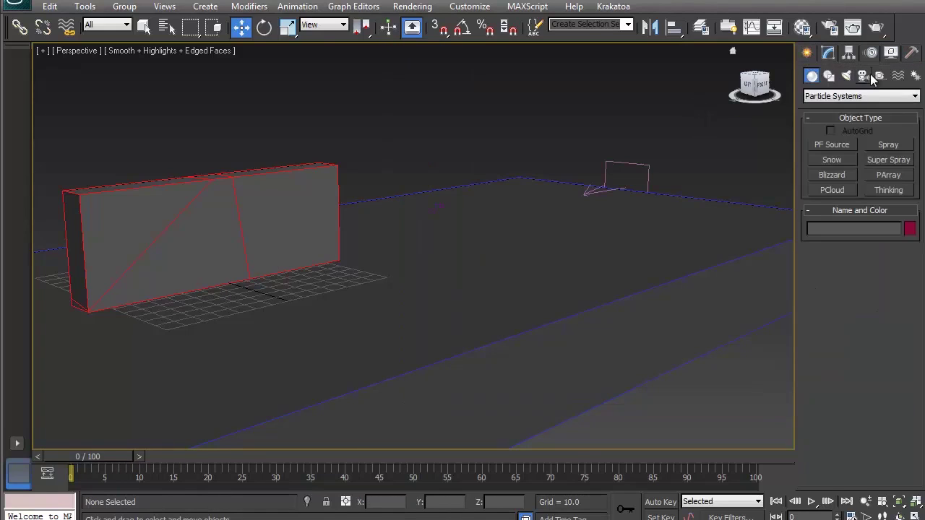
left_click(880, 75)
mouse_move(473, 249)
left_mouse_down()
mouse_move(497, 243)
mouse_move(469, 238)
left_mouse_up()
right_click(470, 238)
left_click(829, 53)
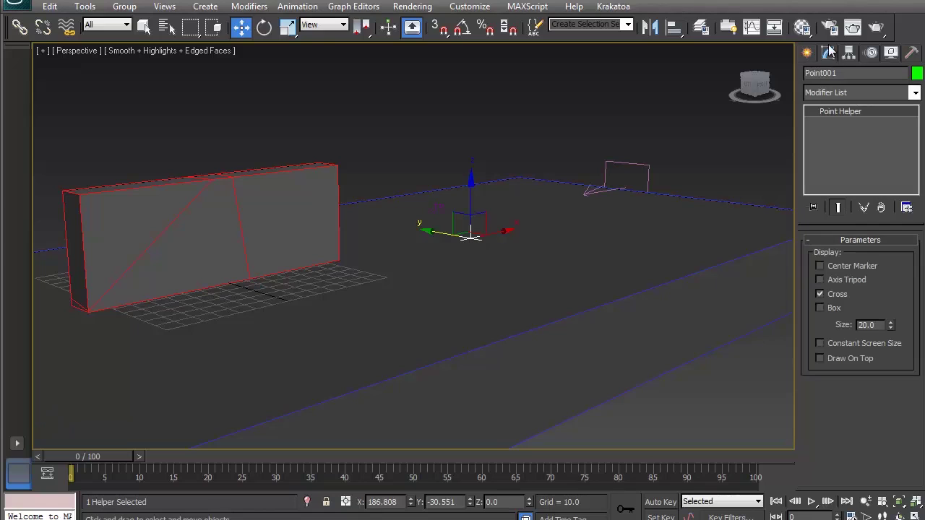
left_click_drag(888, 328, 804, 166)
Move the Point helper to about X 138, Y -8, Z 31, in line with the proxy's length.
left_click_drag(468, 197, 470, 152)
middle_click_drag(508, 211, 475, 294, "alt")
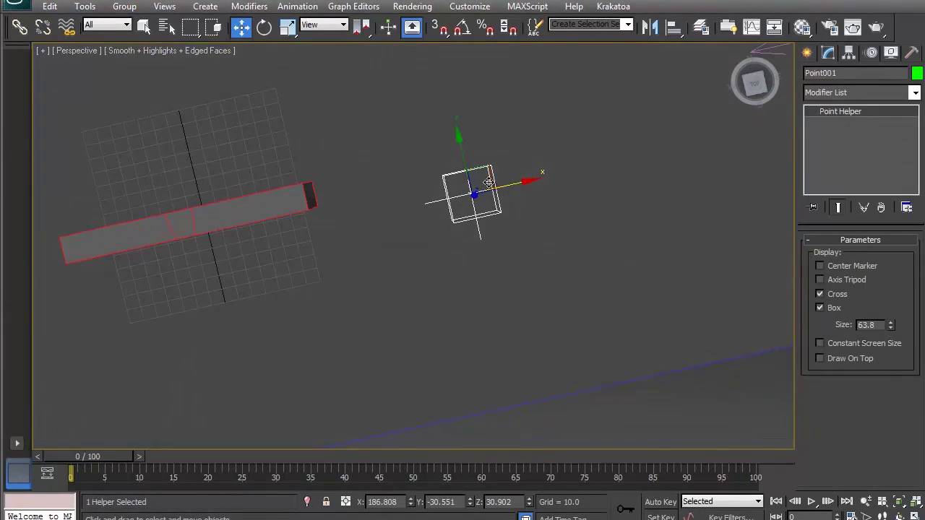
left_click_drag(480, 171, 410, 151)
middle_click_drag(377, 244, 462, 184, "alt")
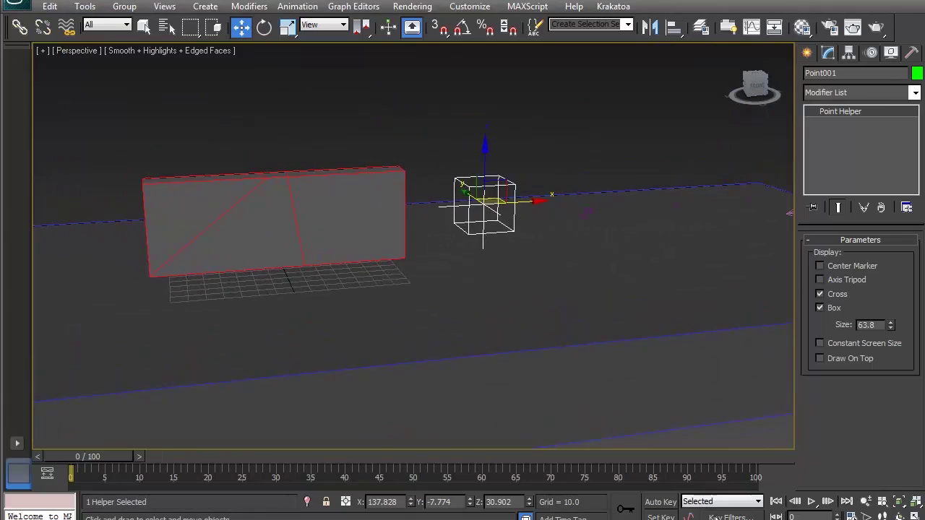
Animate the Point helper with Auto Key to pass through the proxy to about X -117 at frame 100, and scrub the motion.
left_click(660, 503)
left_click_drag(101, 459, 751, 458)
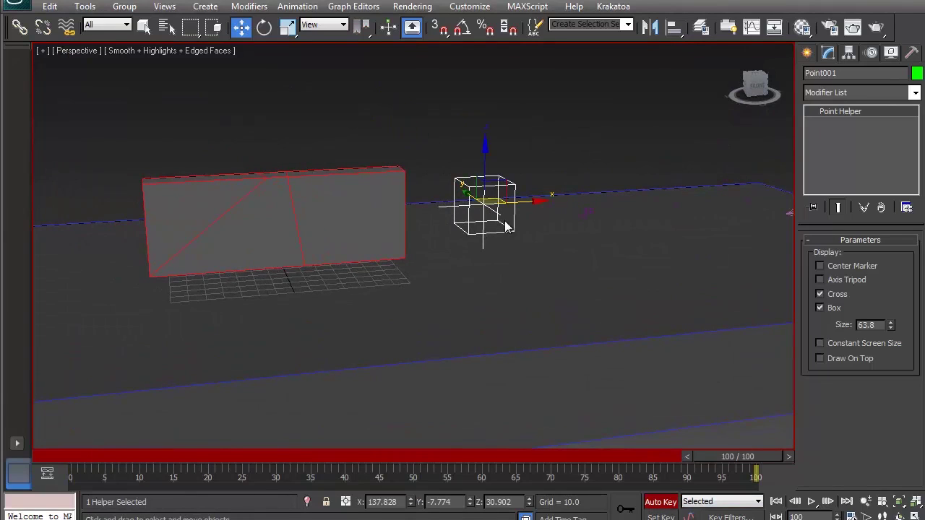
left_click_drag(522, 204, 119, 225)
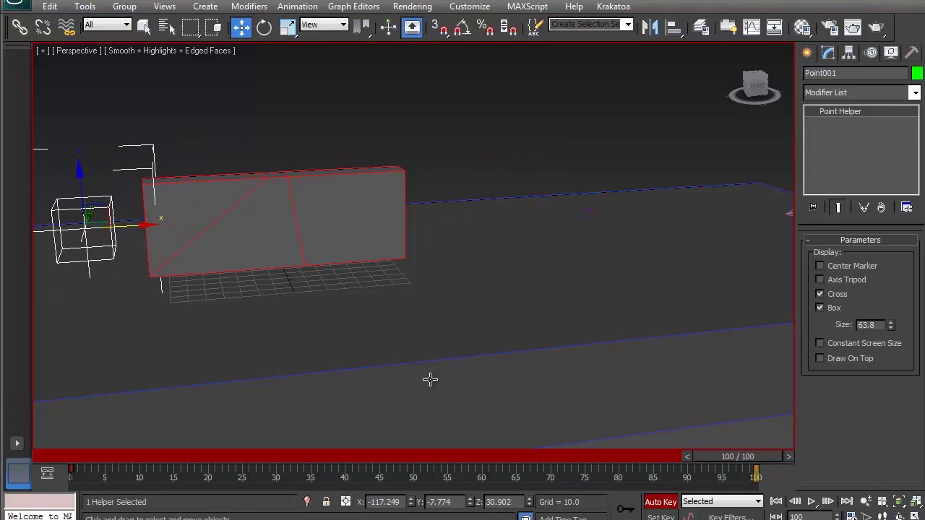
left_click(660, 502)
left_click_drag(63, 459, 719, 458)
middle_click_drag(704, 123, 749, 118, "alt")
Rename the Point helper as Activator and deselect it.
left_click_drag(848, 75, 742, 82)
type("Activator")
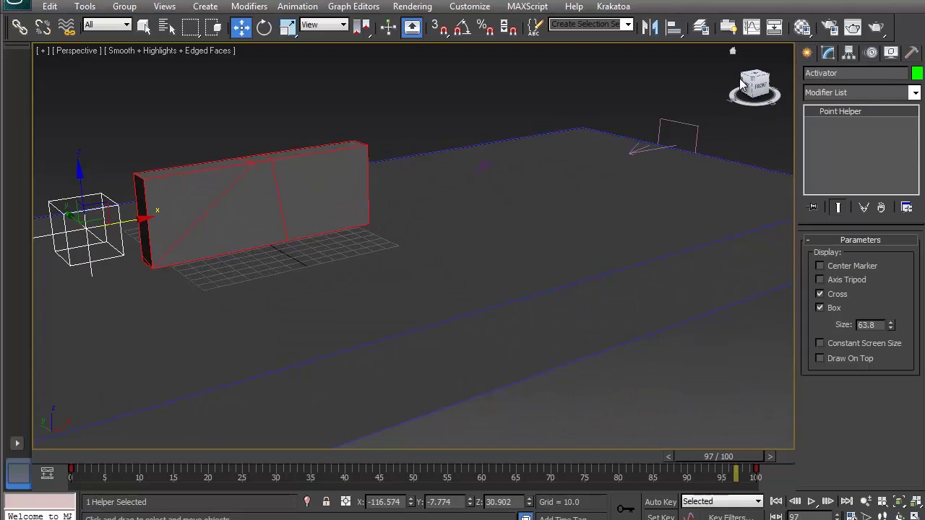
middle_click_drag(393, 238, 469, 225, "alt")
left_click(417, 127)
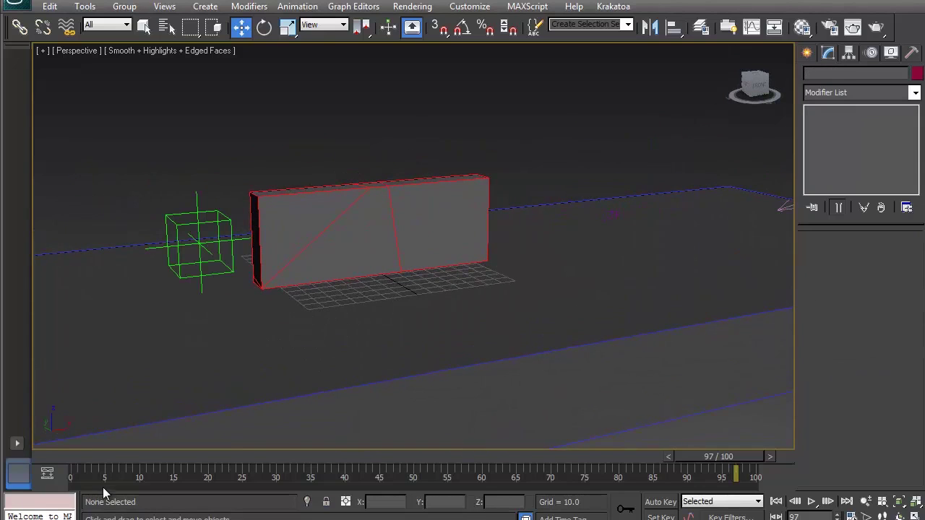
Return to the Thinking editor, pick Activator as VolumeBreak's helper object and scrub to frame 48 to test the break.
key("alt+Tab")
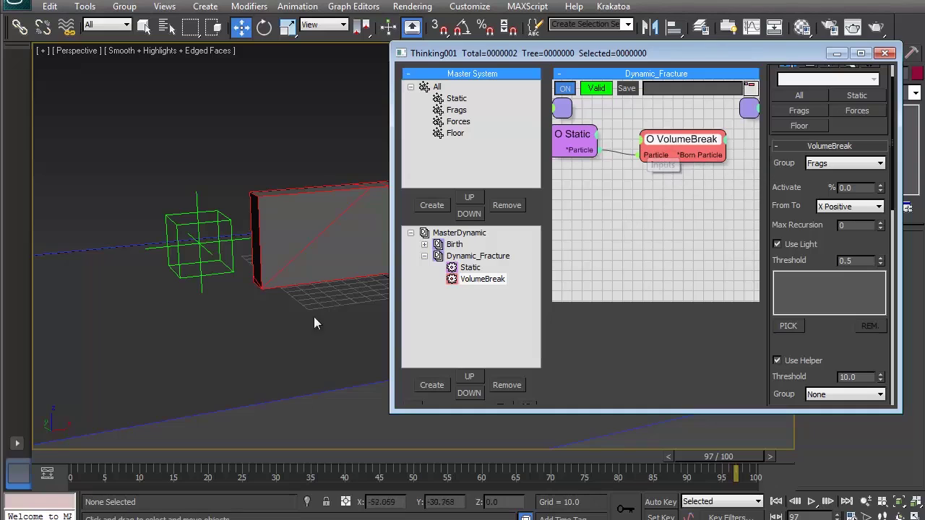
middle_click_drag(310, 256, 214, 277)
left_click_drag(784, 235, 787, 178)
middle_click_drag(319, 208, 293, 207)
left_click_drag(794, 177, 787, 72)
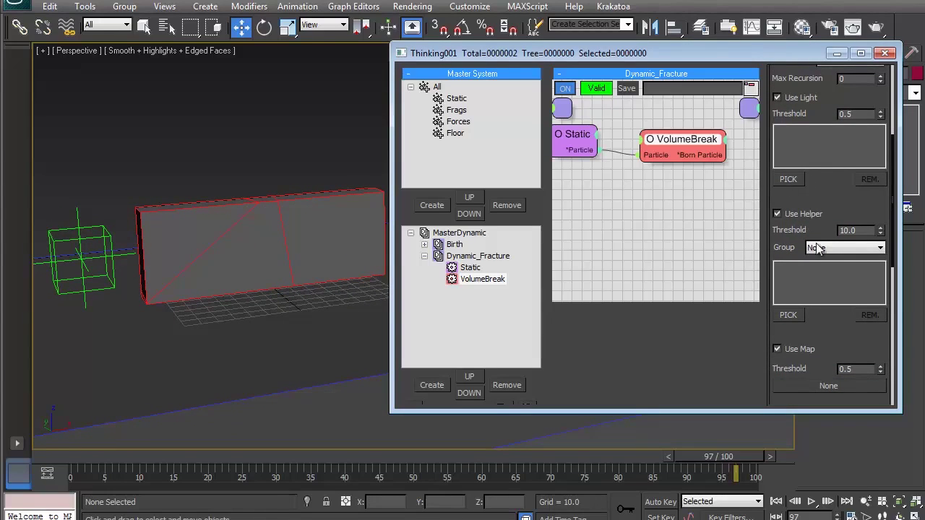
left_click(793, 317)
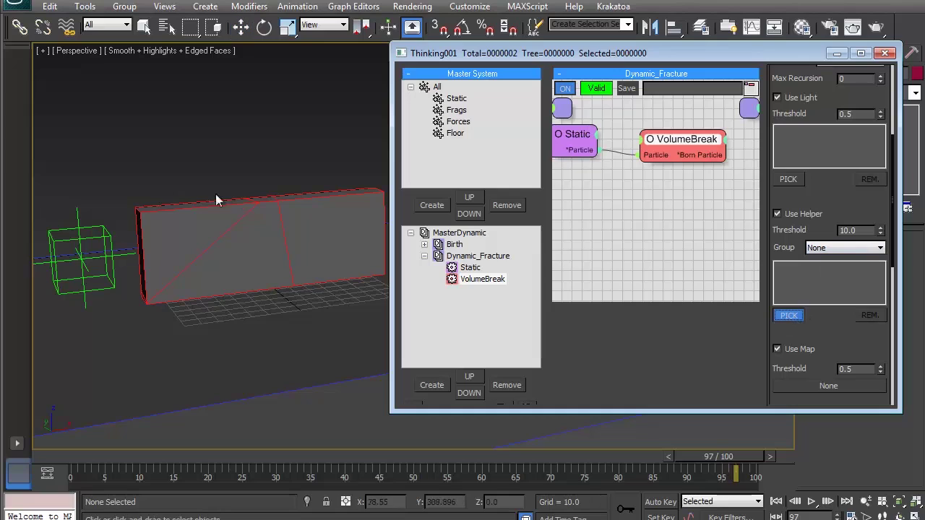
left_click(88, 233)
left_click_drag(91, 460, 400, 451)
key("w")
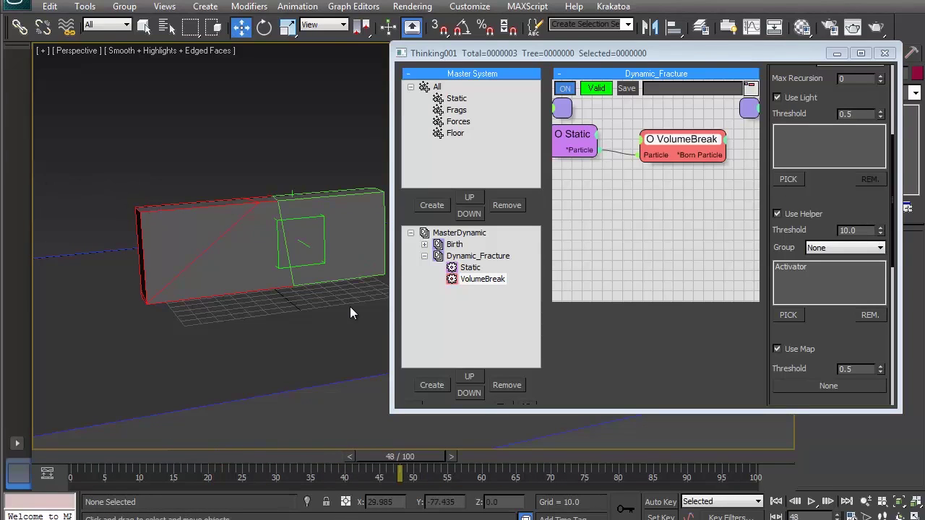
Set VolumeBreak's Raster to 10% and Density to 6000, and scrub the timeline to test the fracture.
middle_click_drag(358, 309, 342, 299)
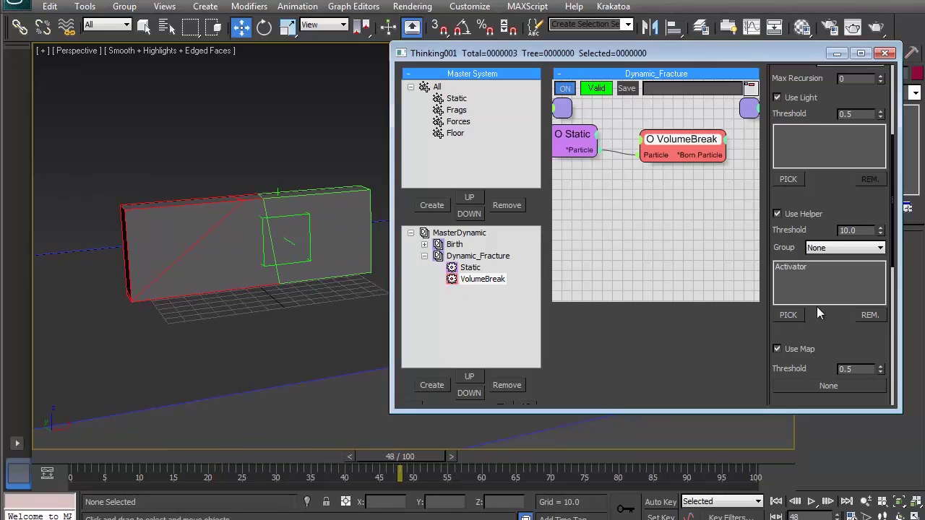
scroll(830, 322, "down", 10)
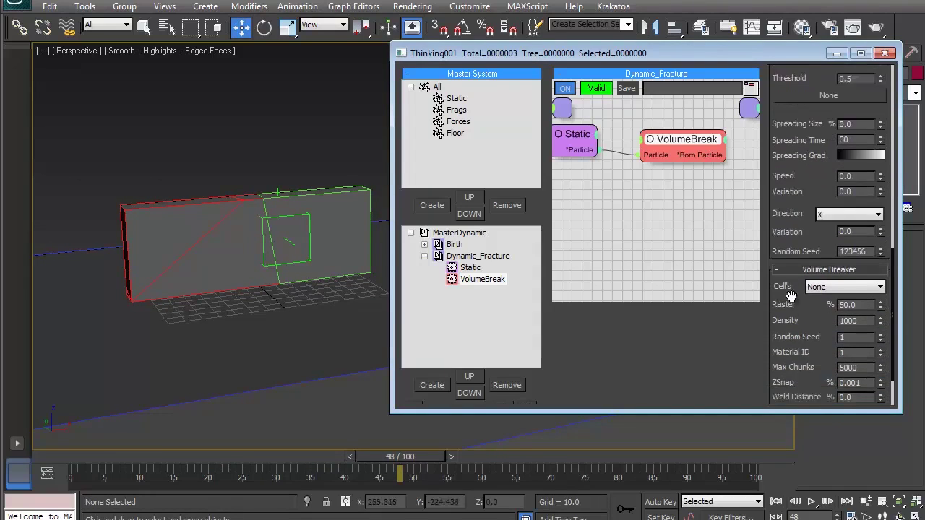
left_click_drag(790, 296, 835, 243)
double_click(855, 248)
type("10")
key("Return")
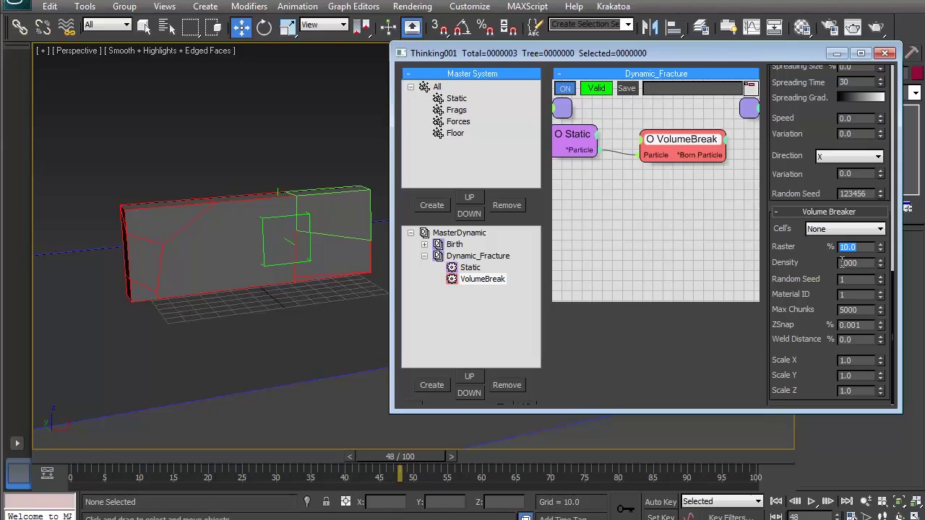
type("6")
key("Return")
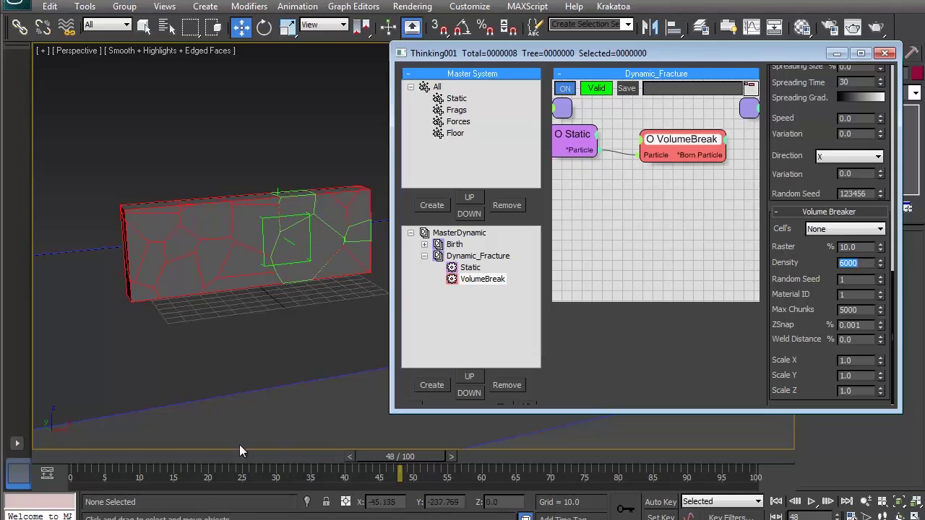
left_click_drag(80, 455, 441, 472)
key("w")
Set VolumeBreak's Raster to 5% and scrub from the start to frame 55 to check the smaller pieces.
double_click(858, 247)
type("5")
key("Return")
left_click_drag(55, 462, 469, 450)
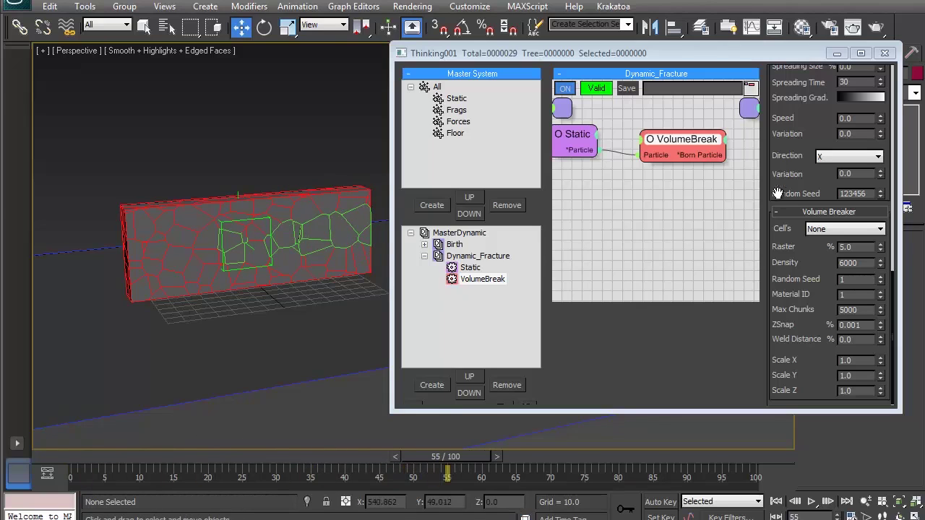
Set VolumeBreak's Use Helper threshold to 35 and scrub to frame 73 to check the break.
left_click_drag(775, 138, 788, 443)
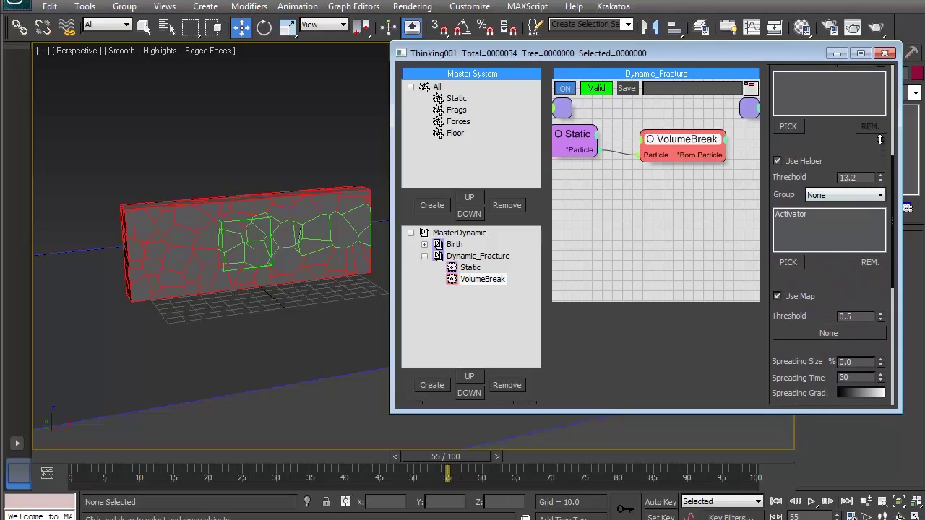
left_click_drag(879, 111, 879, 110)
left_click_drag(865, 178, 763, 187)
type("35")
key("Return")
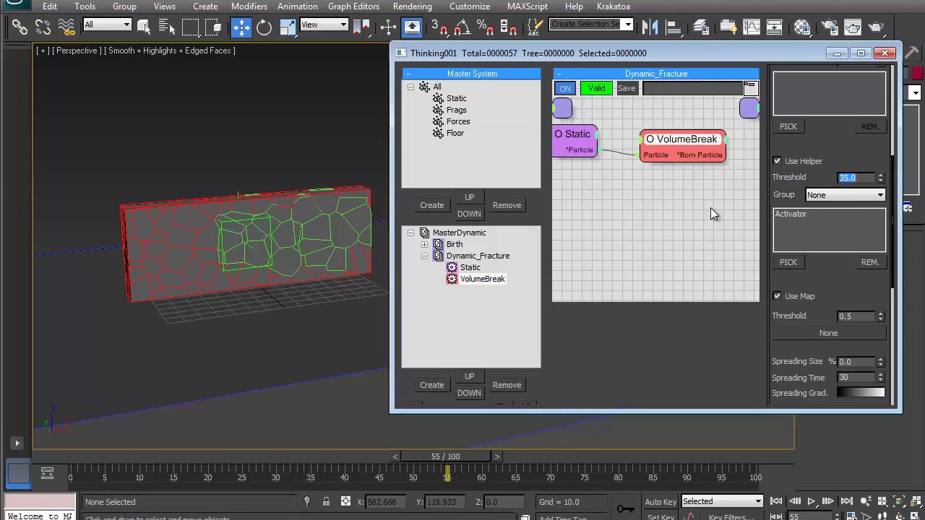
left_click_drag(61, 454, 567, 448)
key("w")
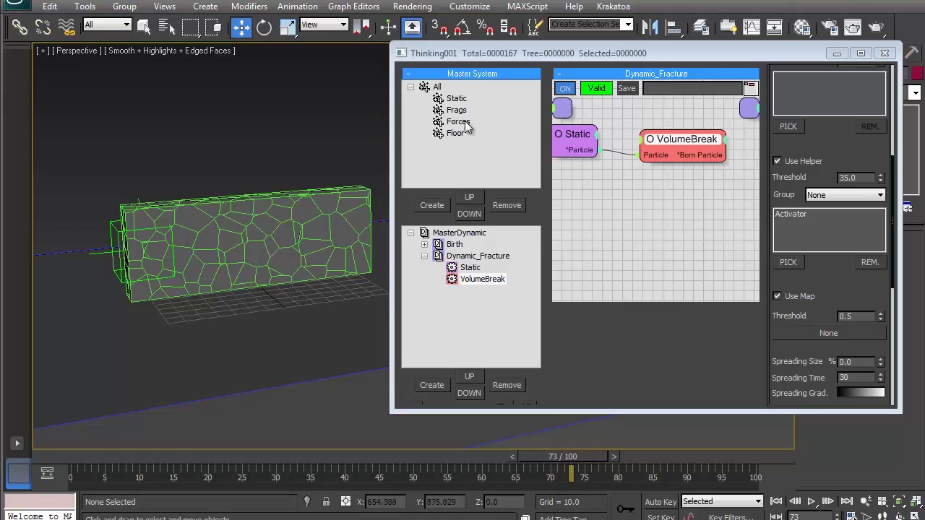
Collapse Dynamic_Fracture, create a dynamic set named Forces under MasterDynamic and enlarge its canvas.
left_click(467, 164)
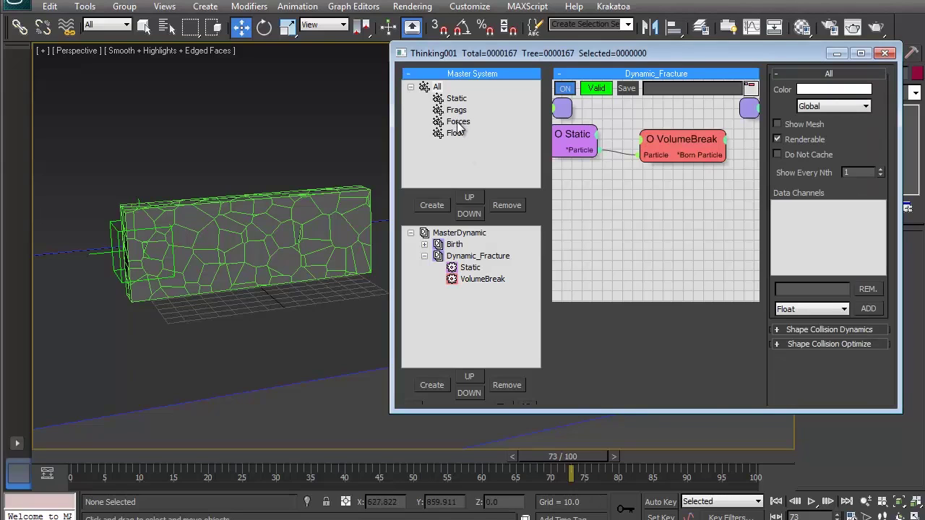
left_click(453, 257)
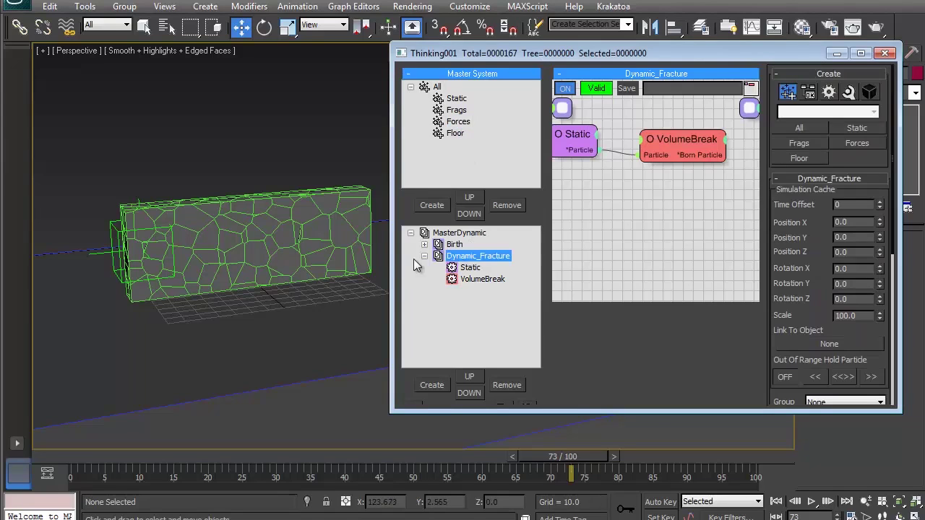
left_click(424, 257)
left_click(461, 244)
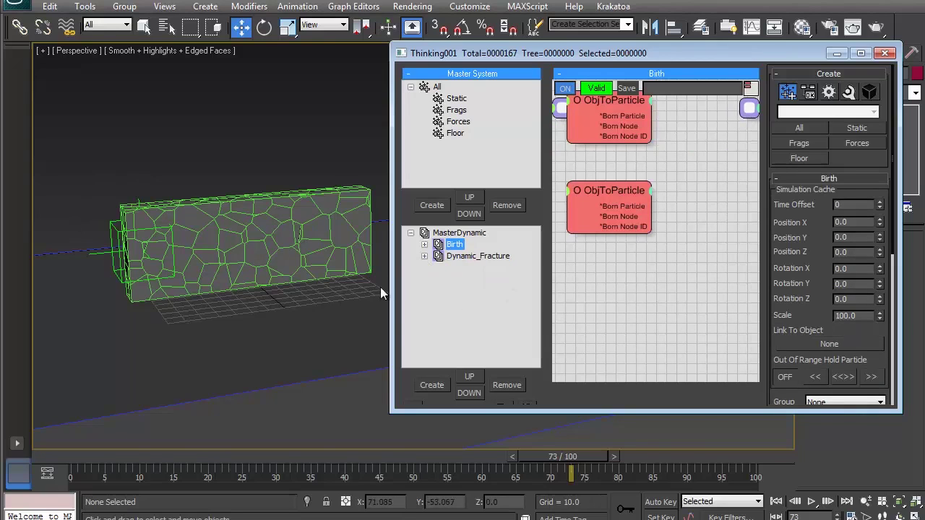
left_click(459, 233)
left_click(431, 385)
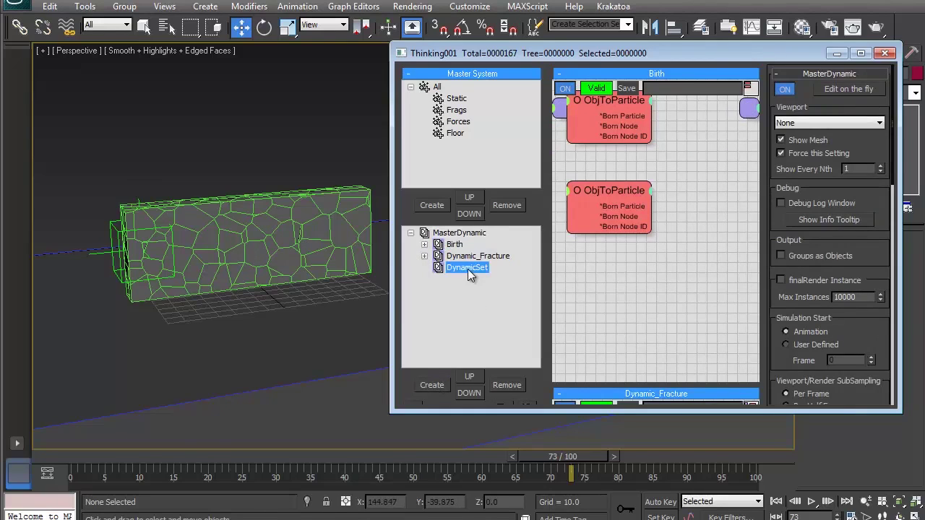
left_click(466, 267)
type("Forces")
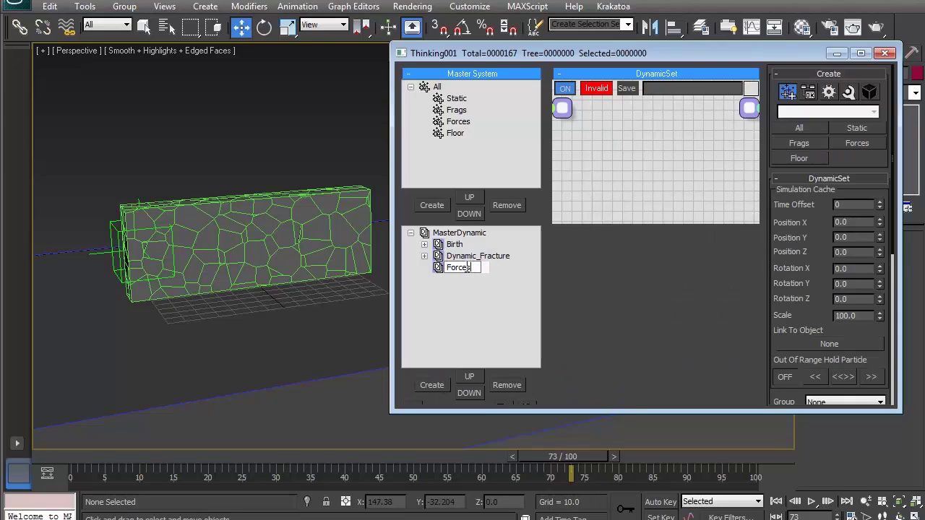
key("Return")
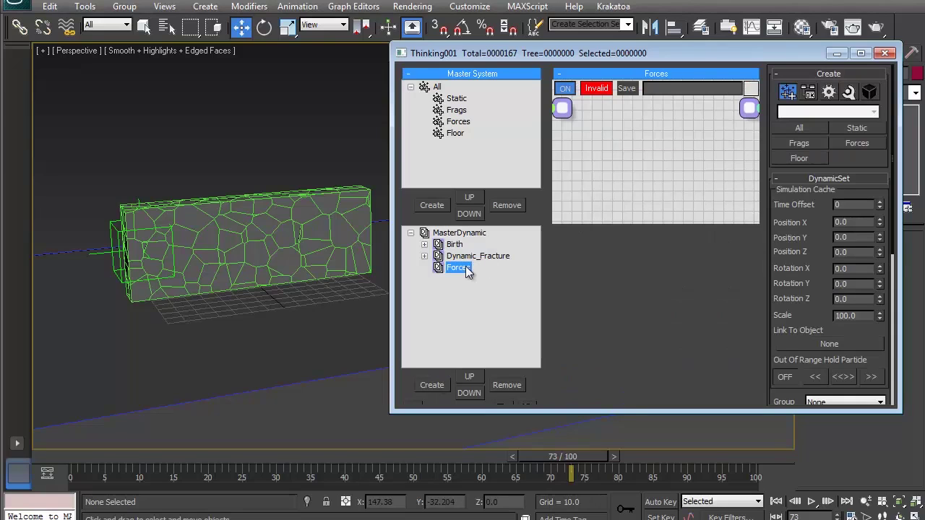
left_click_drag(610, 224, 618, 287)
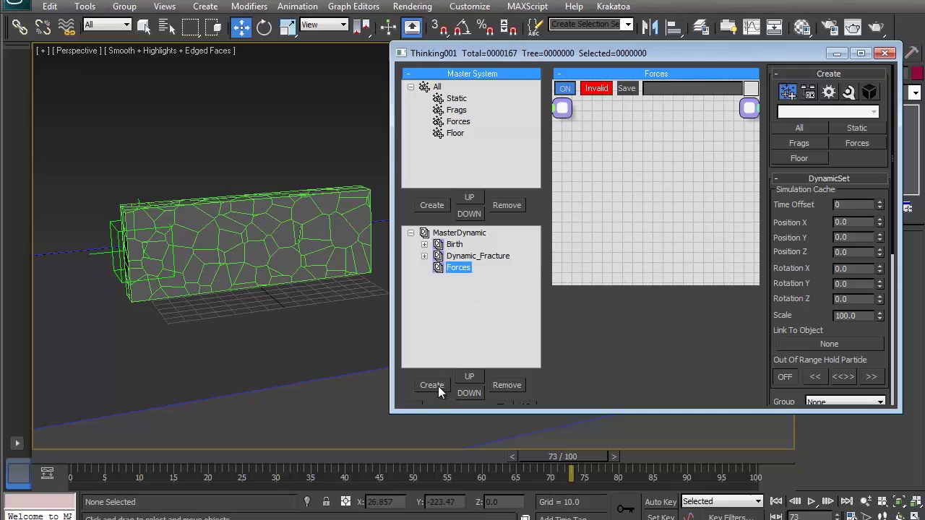
Create a nested dynamic set inside Forces and name it Wind.
left_click(431, 385)
left_click(495, 281)
left_click(495, 282)
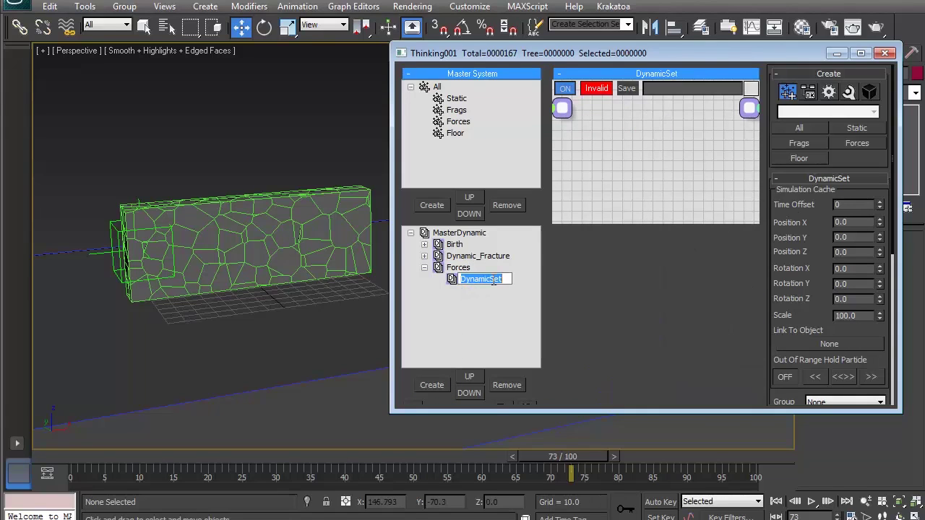
type("Wind")
key("Return")
Create a second nested dynamic set inside Forces, alongside Wind, and name it Gravity.
left_click(465, 258)
left_click(463, 268)
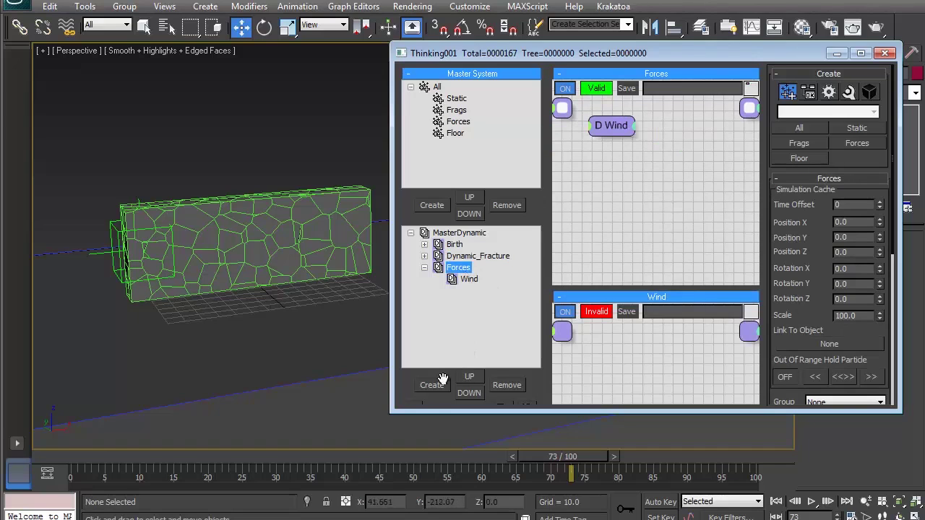
left_click(433, 386)
left_click(477, 292)
left_click(479, 289)
type("Gravity")
key("Return")
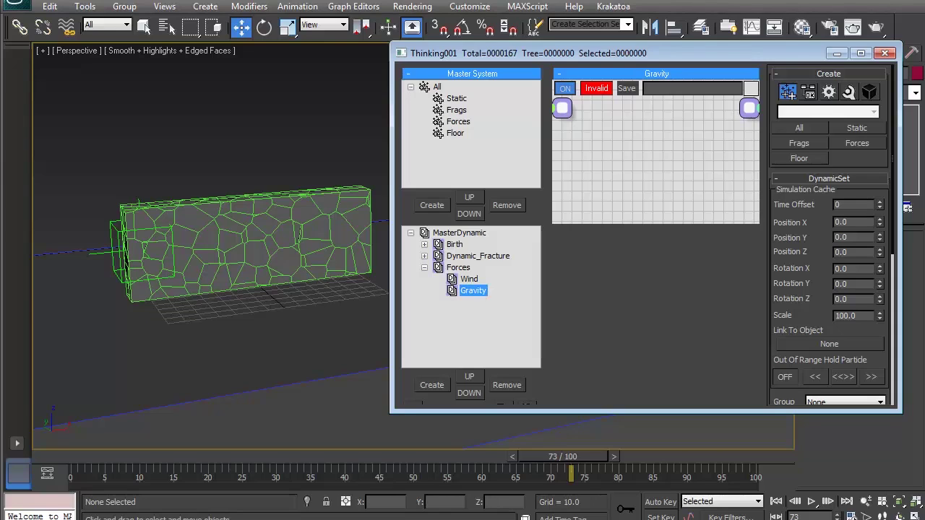
Open the Wind dynamic set, enlarge its canvas and add a Force operator.
left_click(458, 267)
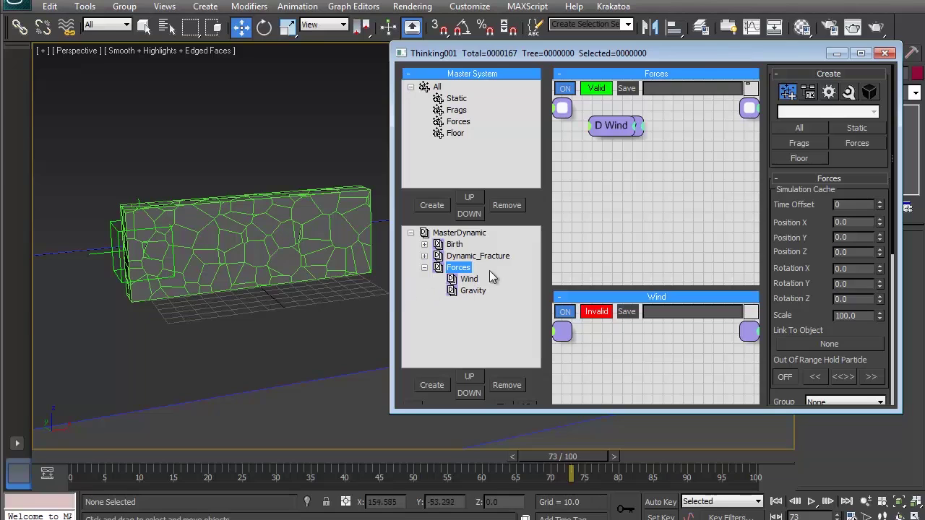
left_click(475, 278)
left_click_drag(629, 218, 629, 347)
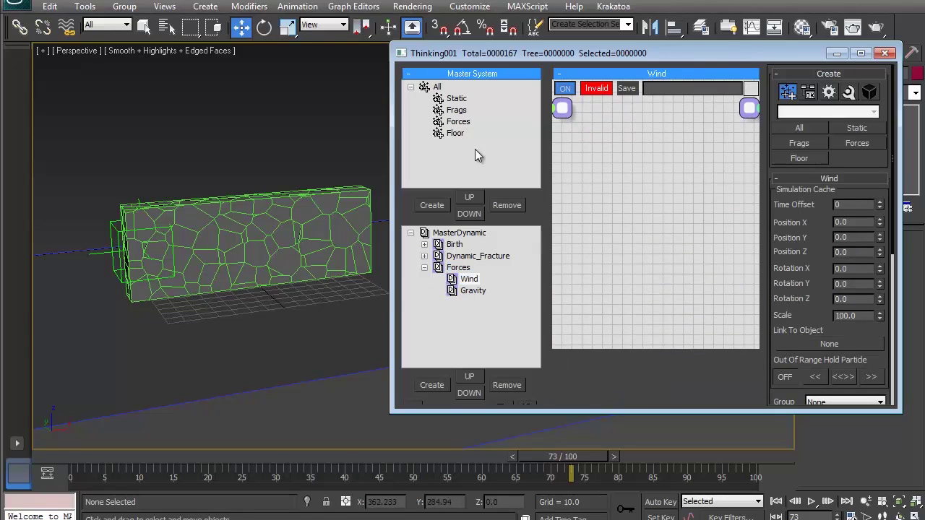
mouse_move(578, 177)
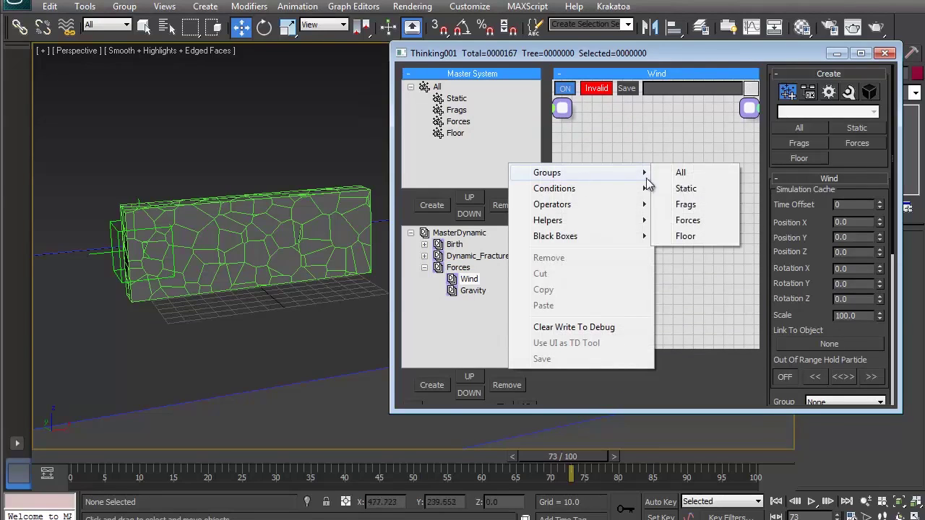
left_click(686, 226)
left_click_drag(612, 169, 611, 159)
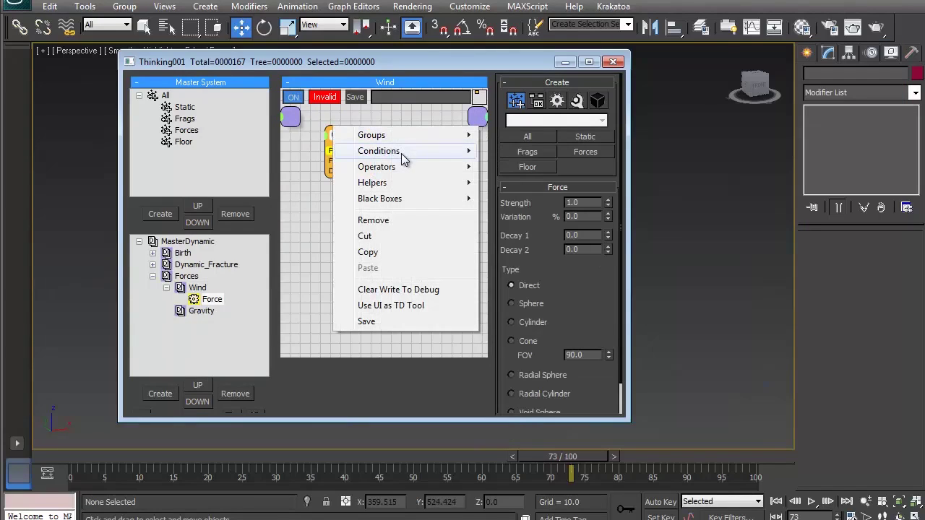
Add a StdForce dynamics operator next to the Force operator in the Wind dynamic set.
mouse_move(398, 167)
mouse_move(499, 168)
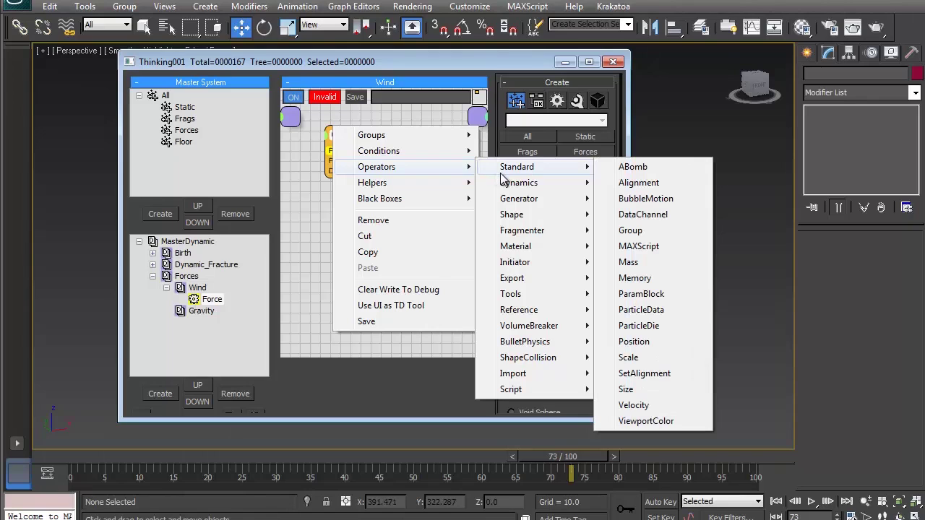
mouse_move(503, 184)
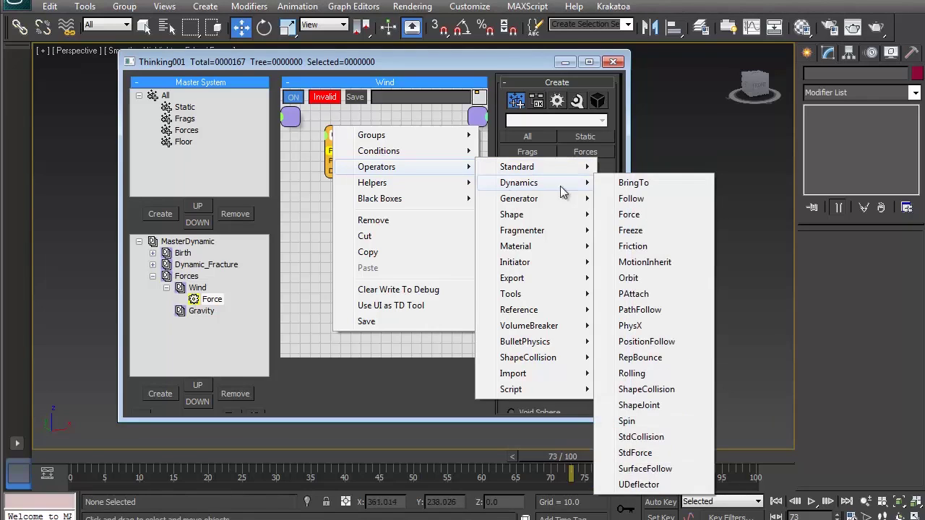
left_click(635, 453)
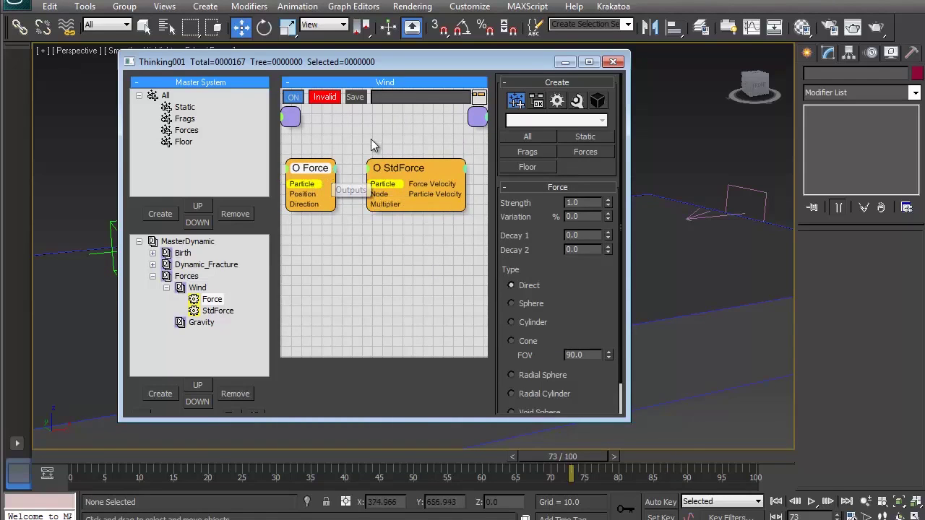
middle_click_drag(372, 142, 459, 120)
Remove the Force operator from the Wind dynamic set, keeping only StdForce.
right_click(305, 155)
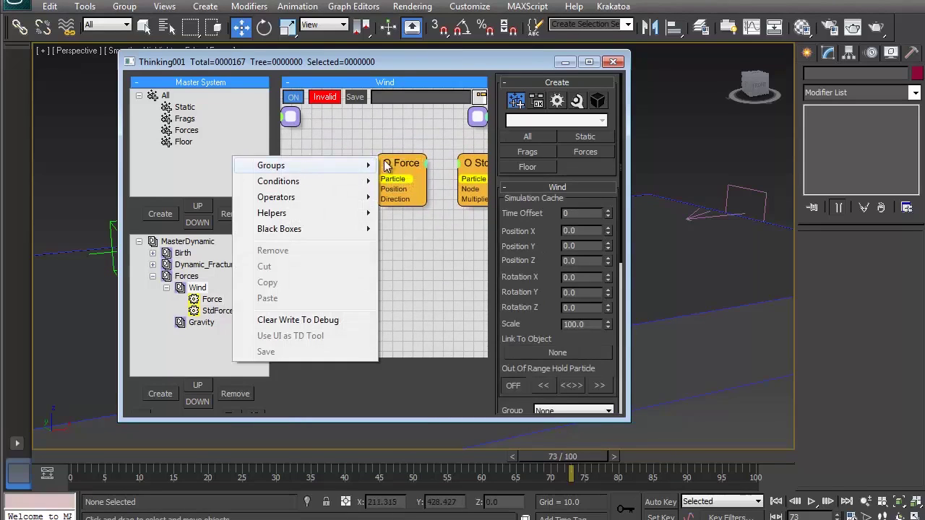
left_click(393, 163)
right_click(394, 163)
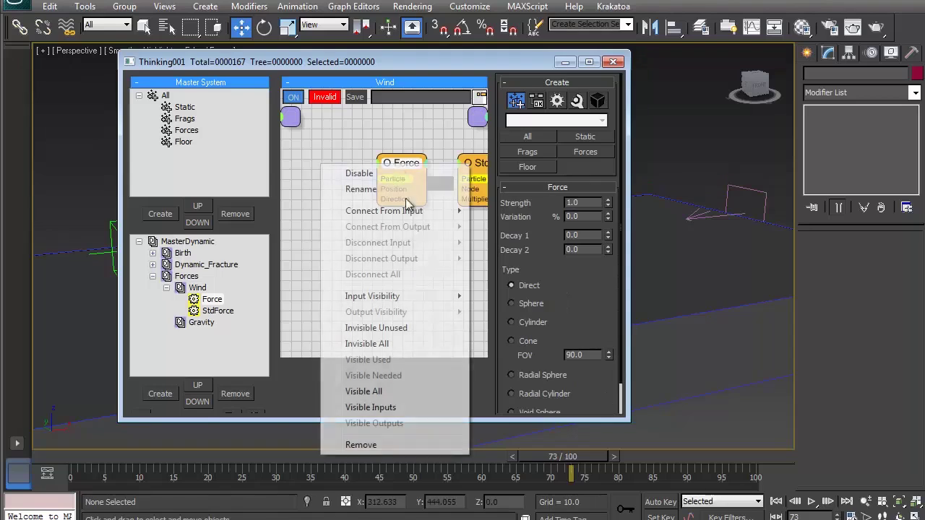
left_click(369, 445)
Add the Forces group node to the Wind dynamic set and connect its Particle output to StdForce's Particle input.
right_click(321, 157)
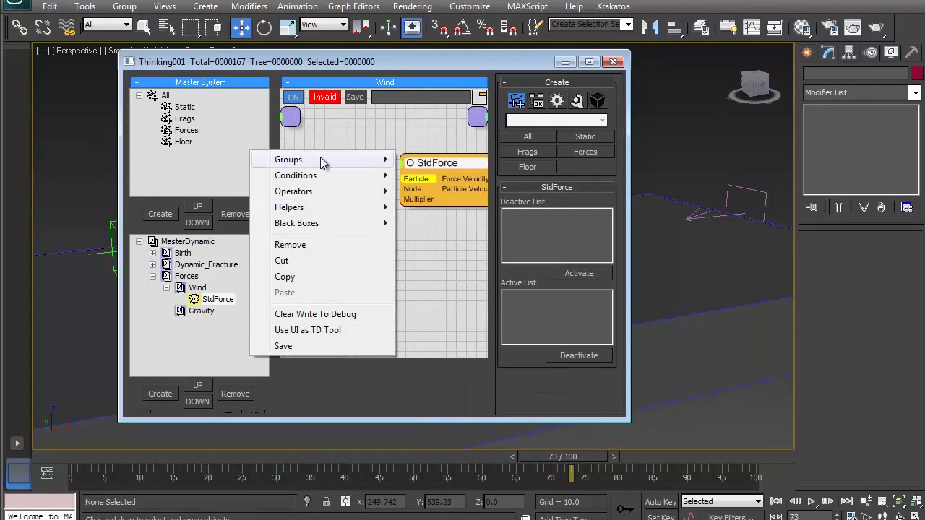
mouse_move(320, 159)
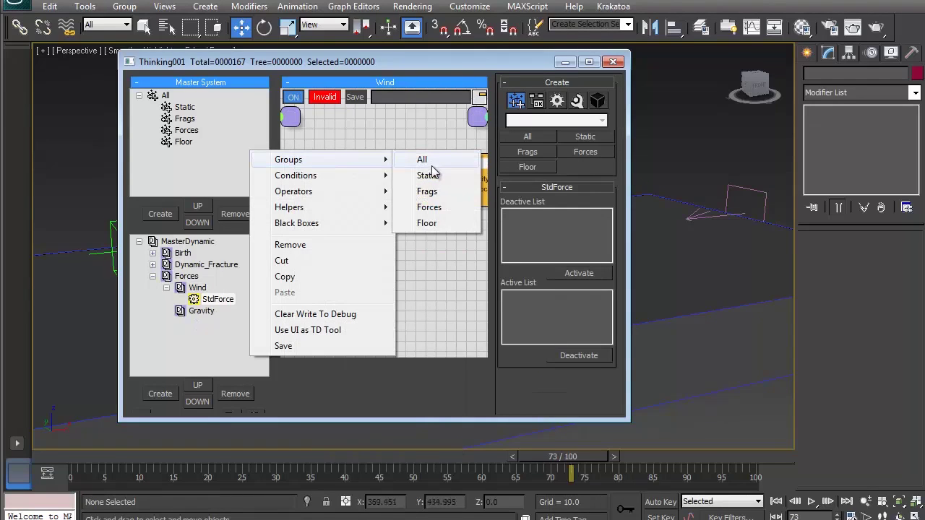
left_click(429, 207)
left_click_drag(368, 137, 363, 134)
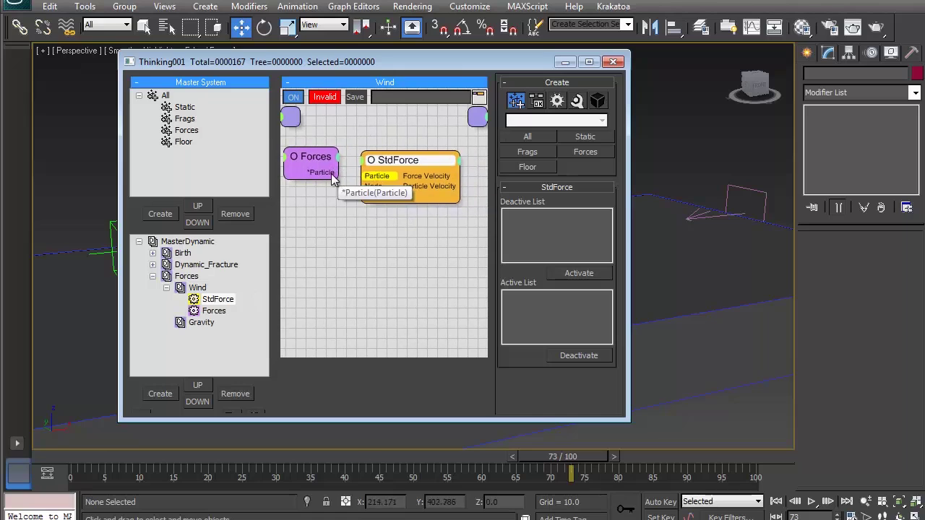
left_click_drag(386, 184, 376, 177)
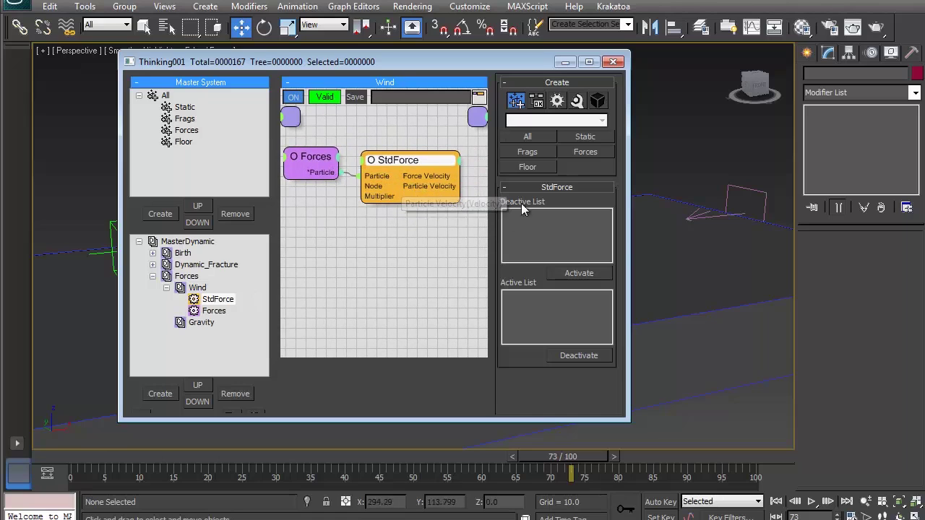
Minimize the Thinking editor, show the viewport in wireframe and bind the Wind space warp to the Thinking Particles icon.
left_click(560, 63)
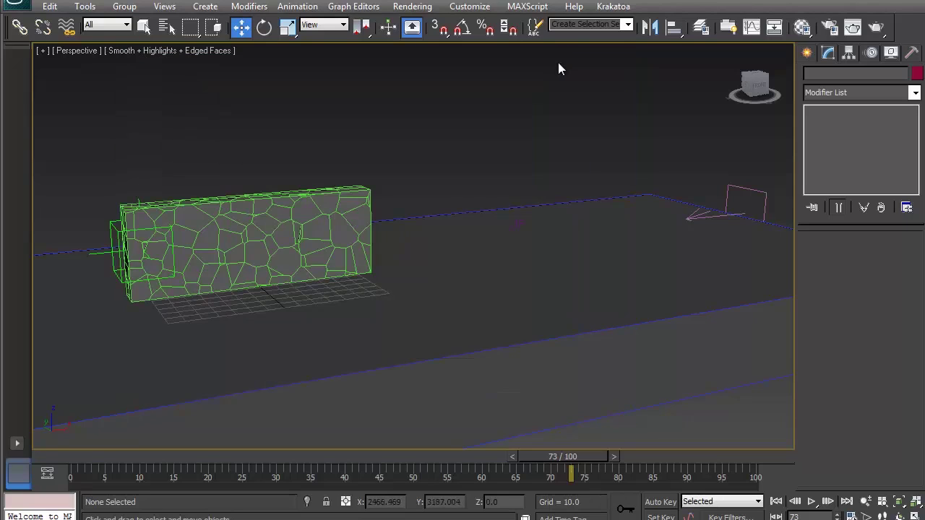
key("F3")
left_click(744, 189)
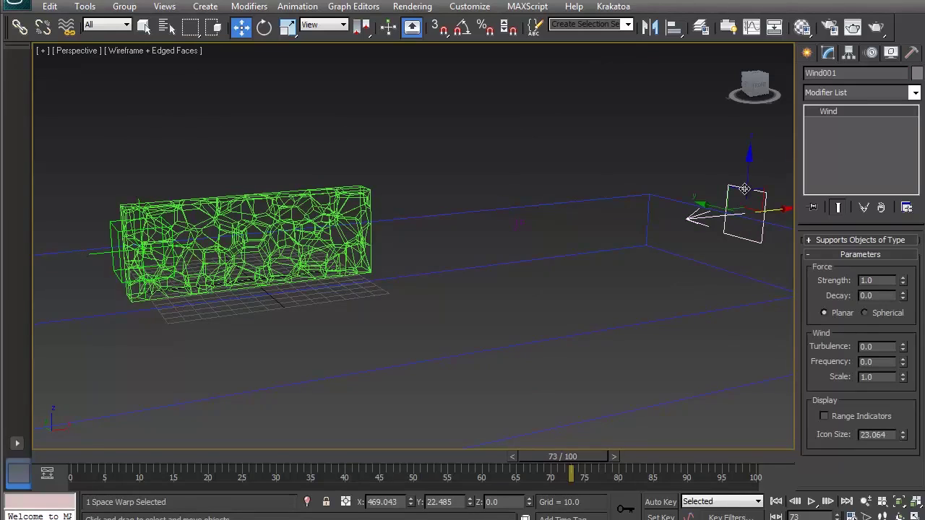
left_click(67, 27)
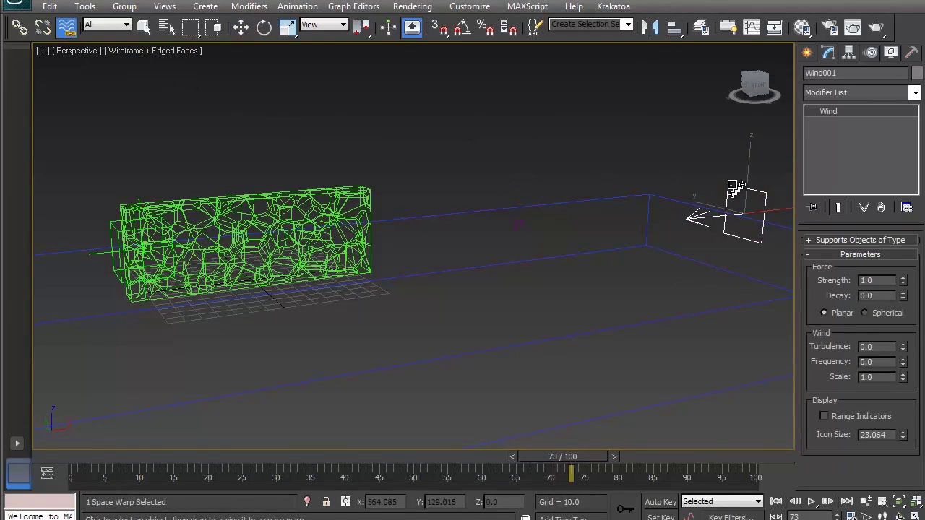
left_click_drag(556, 227, 516, 230)
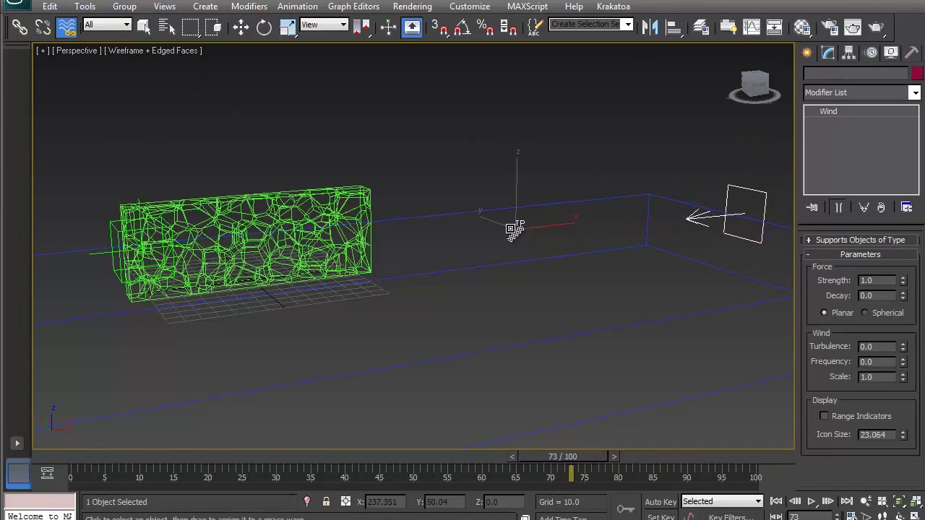
Set the Thinking Particles icon's object color to white and deselect it.
key("w")
left_click(516, 228)
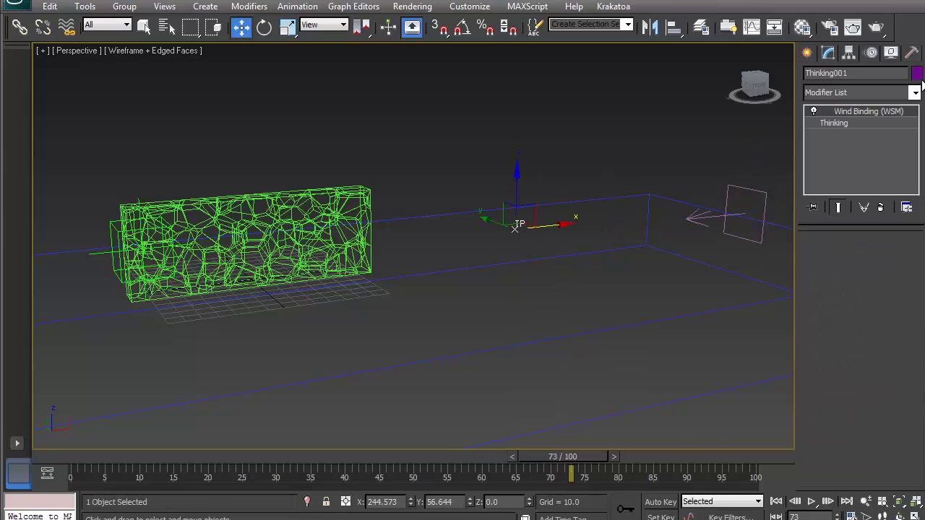
left_click(916, 73)
left_click(879, 331)
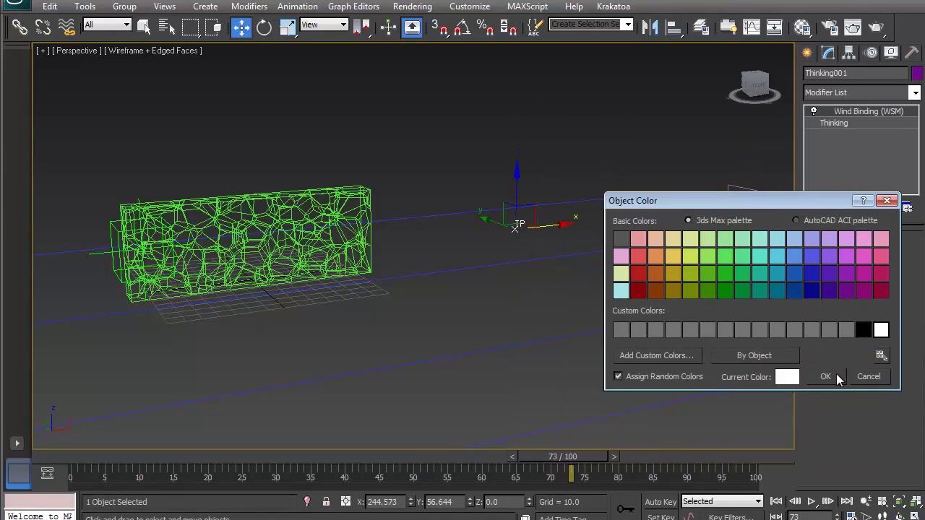
left_click(825, 376)
left_click(530, 223)
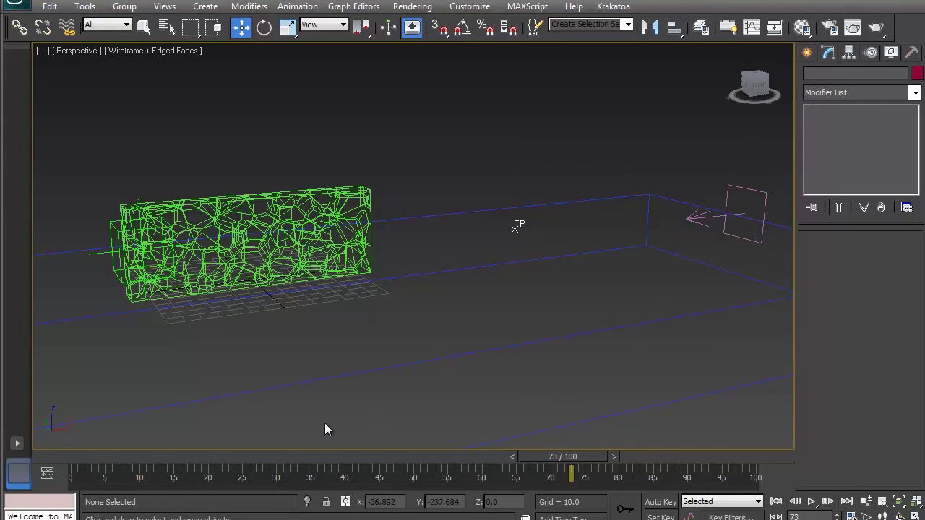
Reopen the Thinking editor and activate Wind001 in the StdForce operator of the Wind dynamic set.
left_click(316, 518)
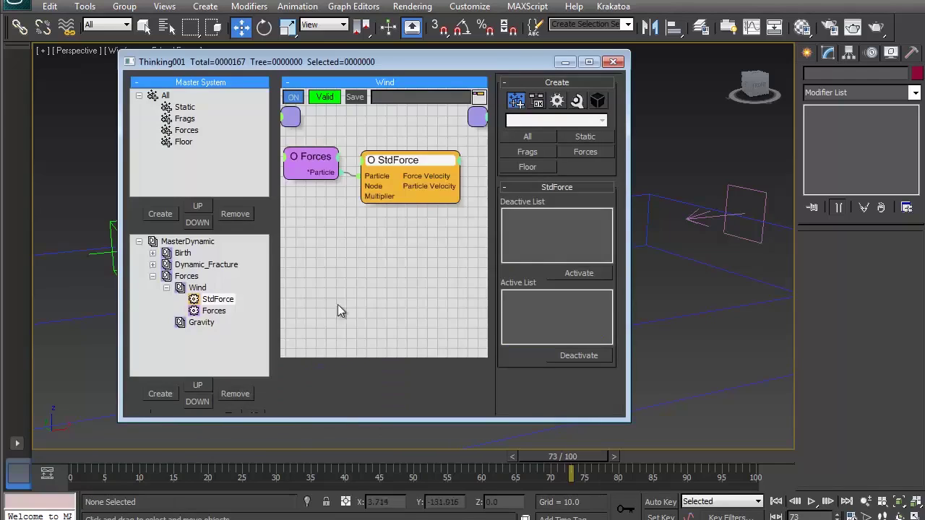
left_click(710, 223)
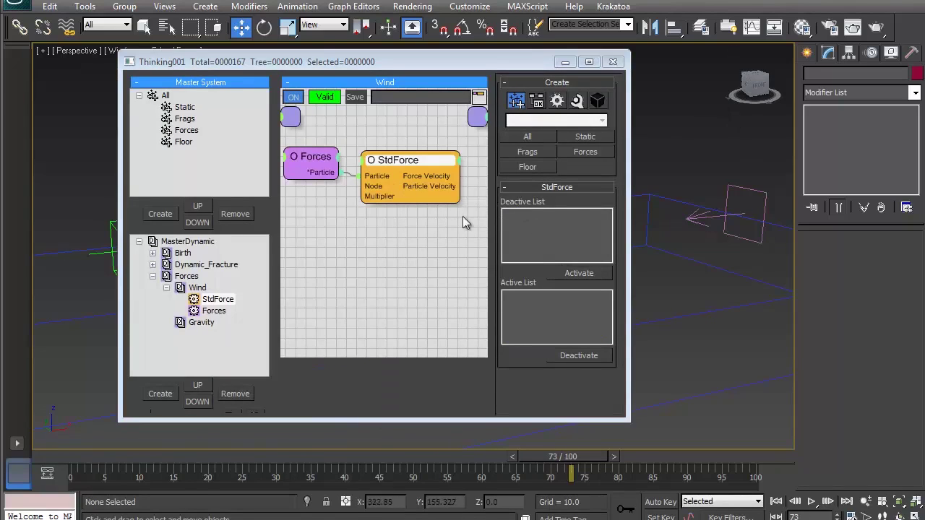
left_click(439, 216)
left_click(405, 181)
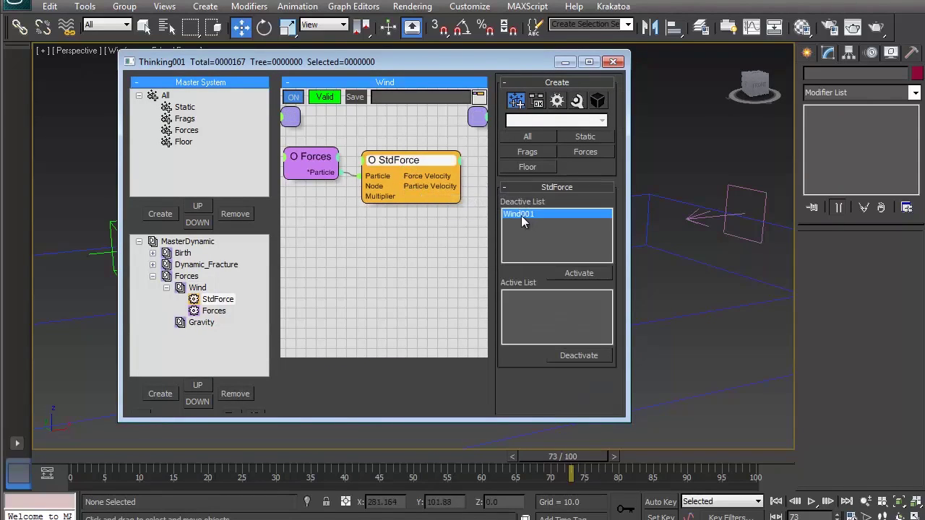
left_click(572, 273)
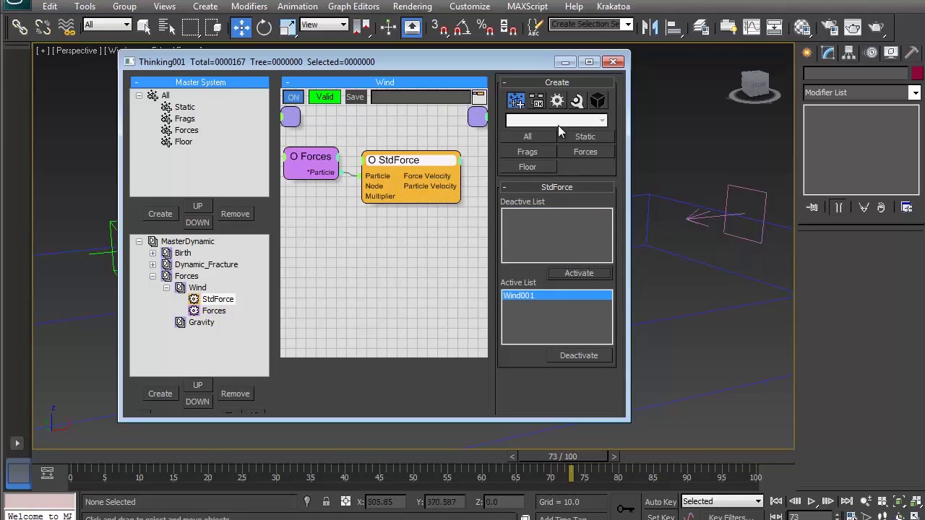
Minimize the editor and scrub the timeline to frame 35 to check how the fragments react to the wind.
left_click(565, 62)
left_click_drag(53, 448, 298, 452)
key("w")
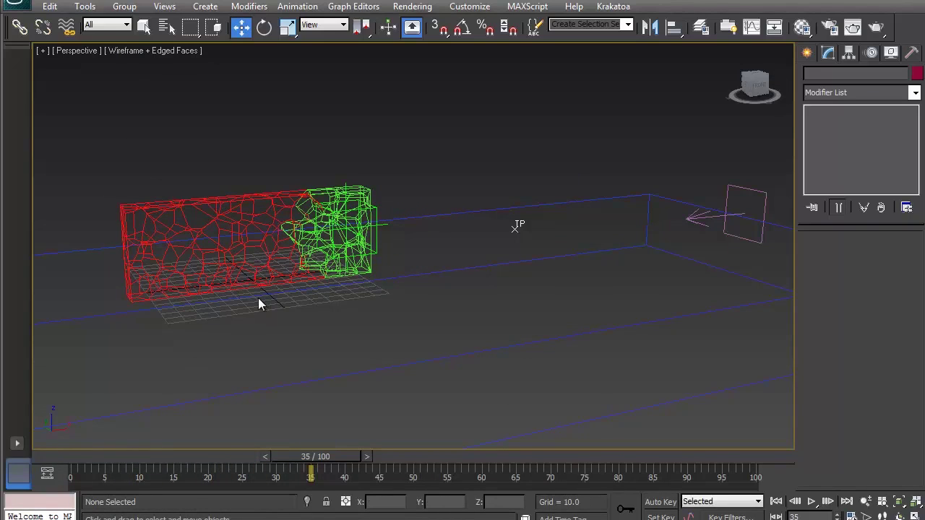
Nest the Frags group under Forces in the Master System and move the Floor group above Forces.
key("alt+Tab")
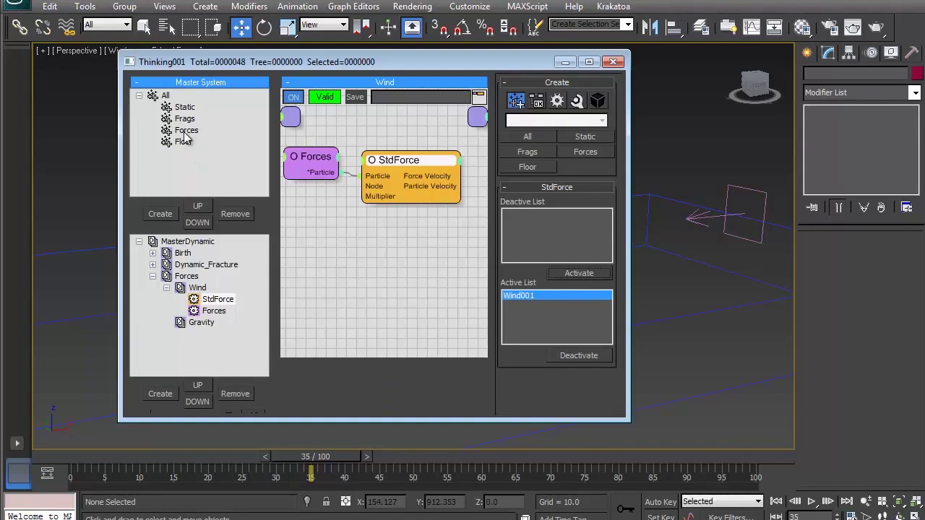
left_click_drag(165, 120, 166, 132)
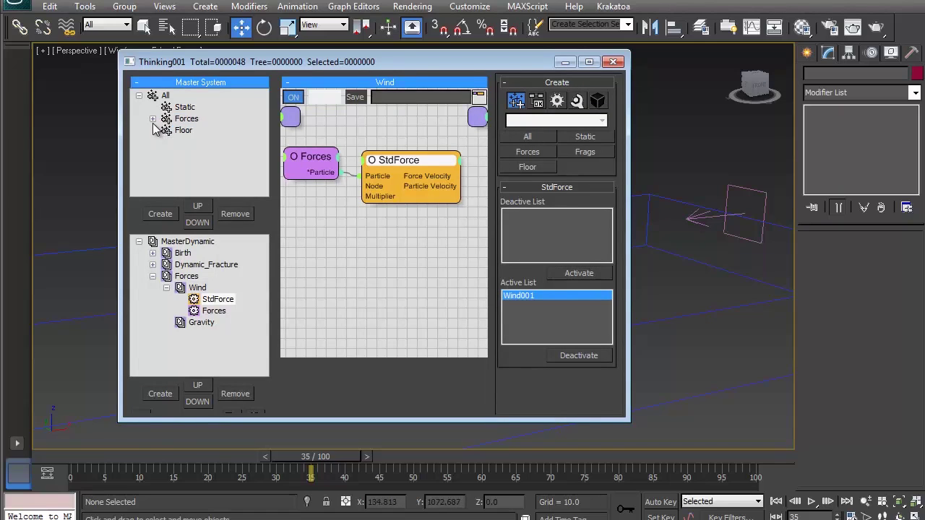
left_click(185, 141)
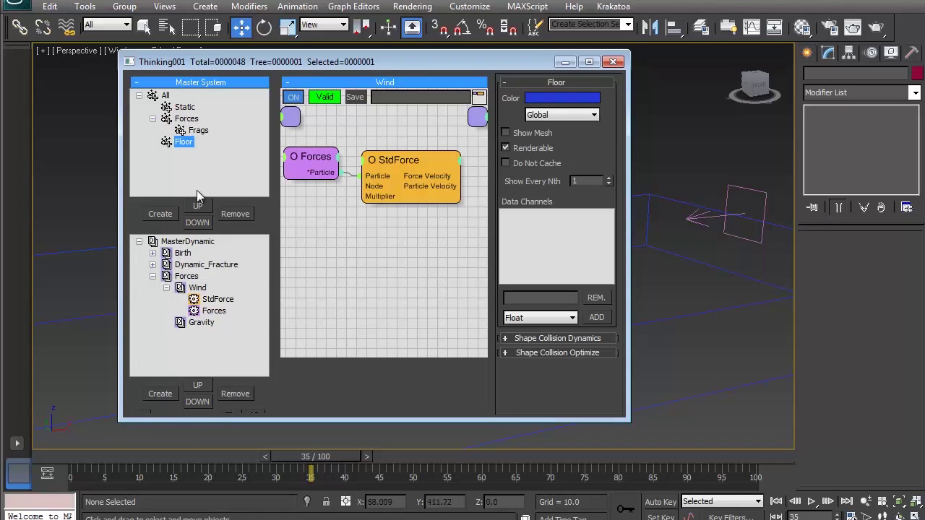
left_click(197, 205)
left_click(200, 132)
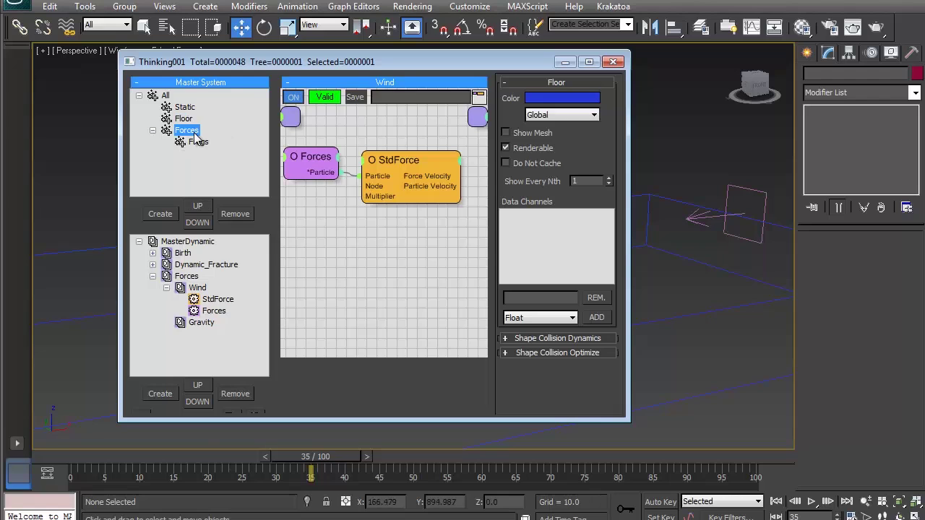
Minimize the editor, scrub through the animation to frame 66 and examine how the wind moves the fragments.
left_click(562, 63)
left_click_drag(59, 452, 608, 457)
key("w")
middle_click_drag(312, 277, 355, 275)
left_click_drag(72, 457, 388, 445)
key("w")
left_click(771, 187)
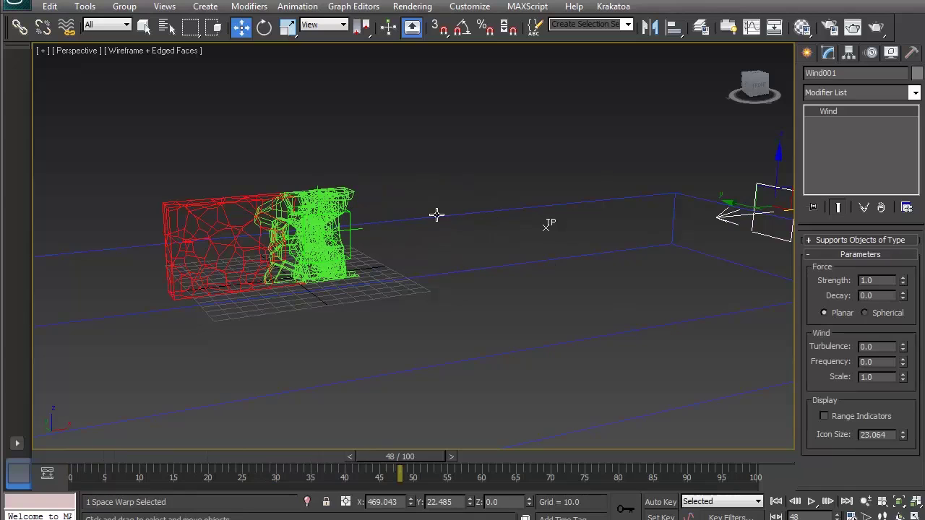
left_click_drag(104, 461, 495, 456)
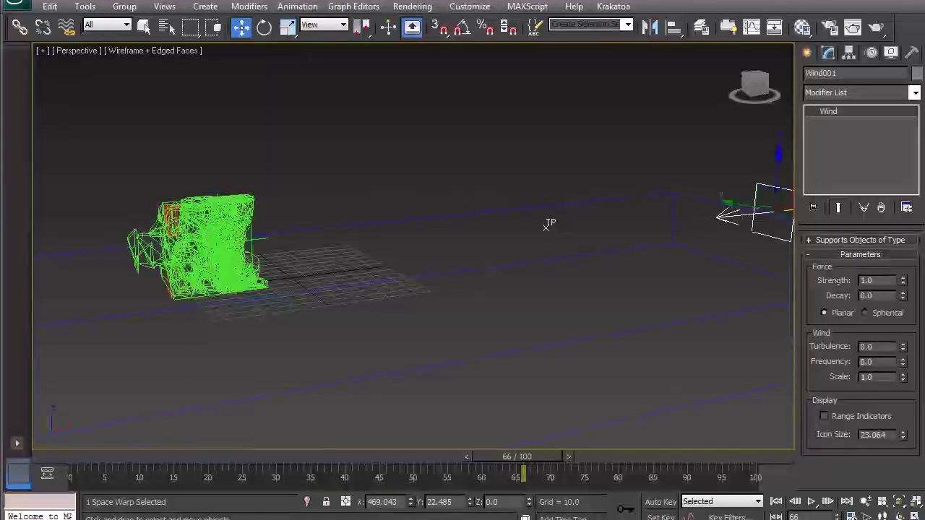
Add a Spin operator below StdForce in the Wind dynamic set and connect the Forces Particle output to its Particle input.
key("alt+Tab")
middle_click_drag(350, 257, 373, 253)
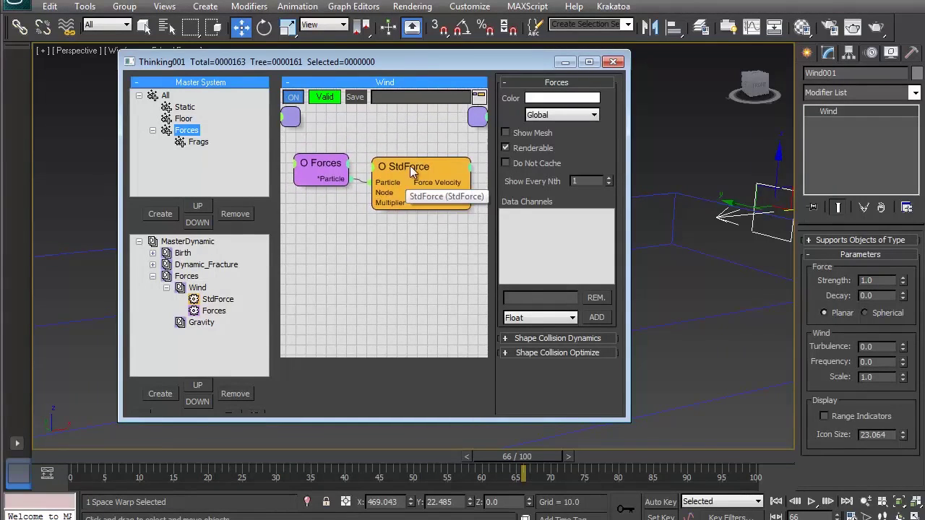
left_click(410, 166)
left_click_drag(410, 165, 422, 147)
right_click(368, 240)
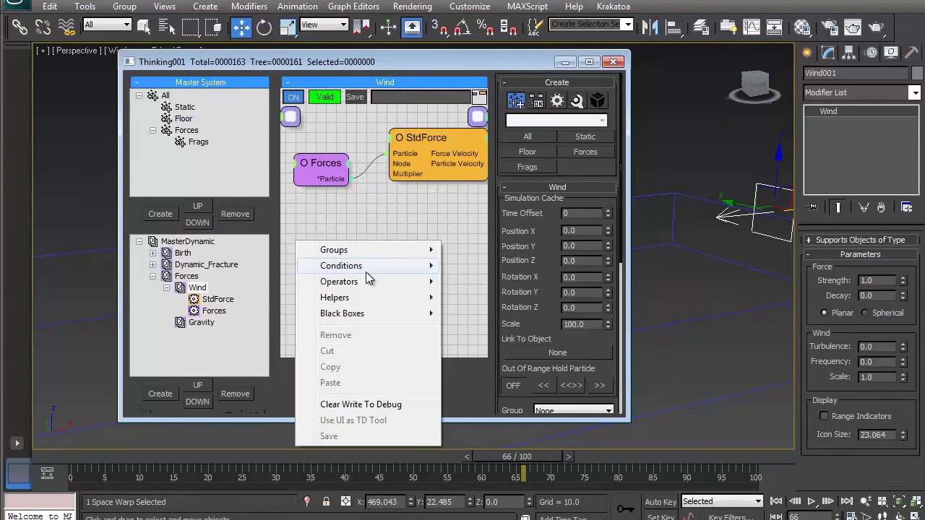
mouse_move(369, 281)
mouse_move(463, 296)
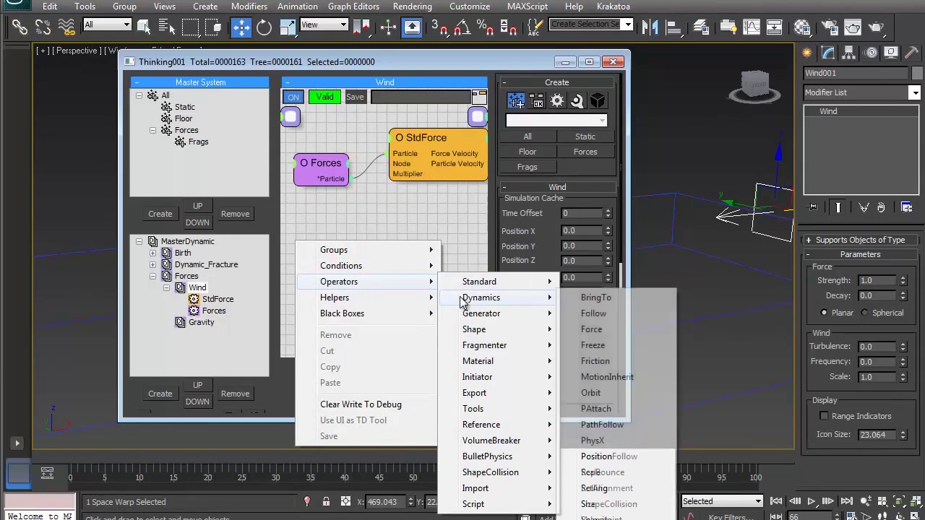
left_click(596, 518)
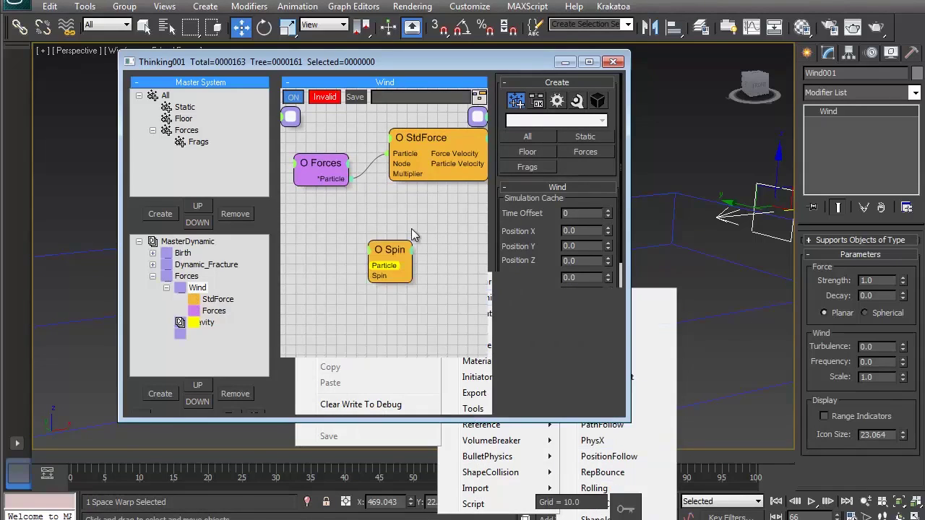
left_click_drag(392, 248, 418, 211)
left_click_drag(349, 178, 398, 228)
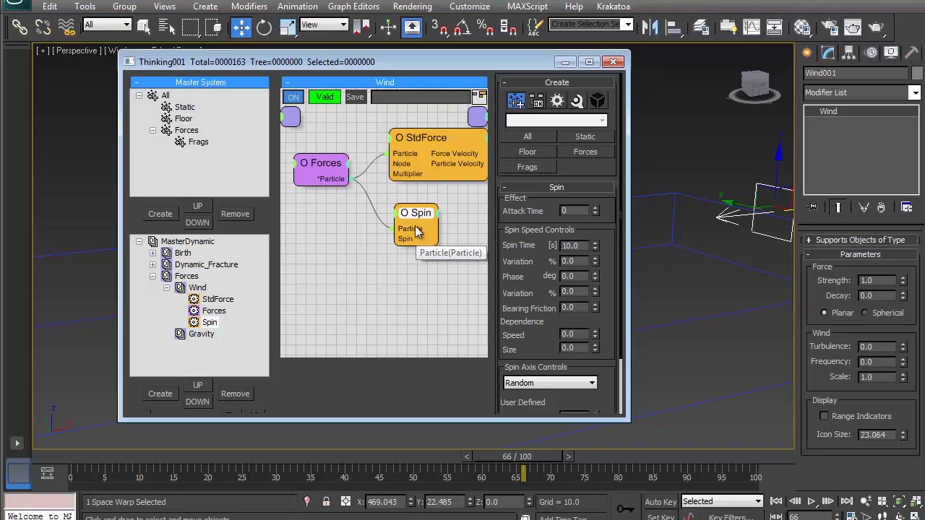
Review the Spin operator's axis options and scrub the timeline to frame 59 to check the fragments' rotation.
left_click_drag(514, 266, 505, 185)
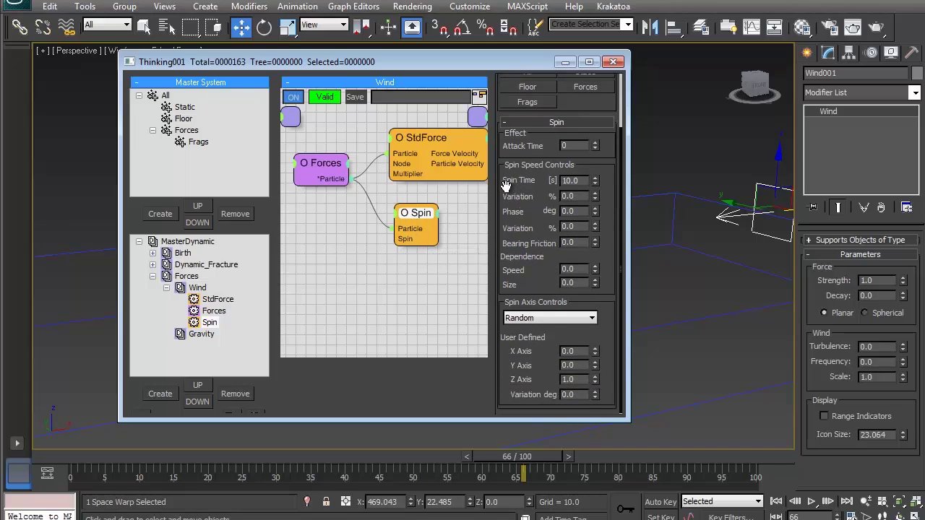
left_click(542, 316)
left_click(542, 316)
left_click(565, 63)
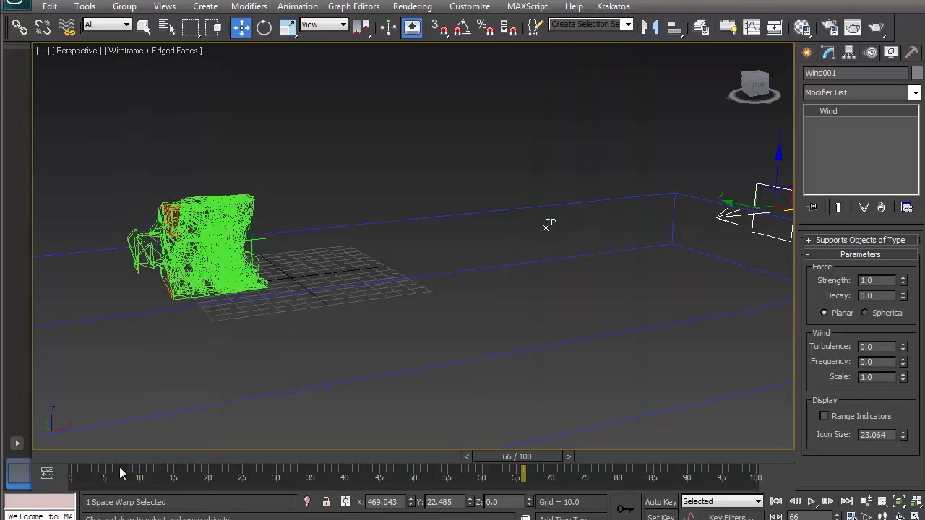
left_click_drag(59, 453, 471, 454)
key("w")
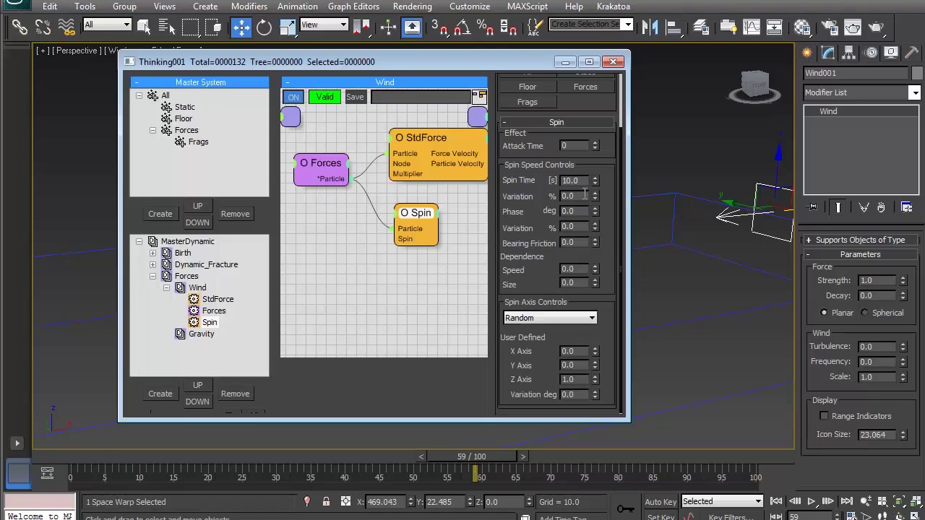
Set the Spin operator's Spin Time to 5 with 50% variation and its Phase to 45 degrees with 10% variation.
type("50")
key("shift+Tab")
type("5")
key("Return")
type("45")
key("Return")
type("10")
key("Return")
Minimize the editor, scrub and play the animation to check the varied spin, and return to frame 0.
left_click(565, 62)
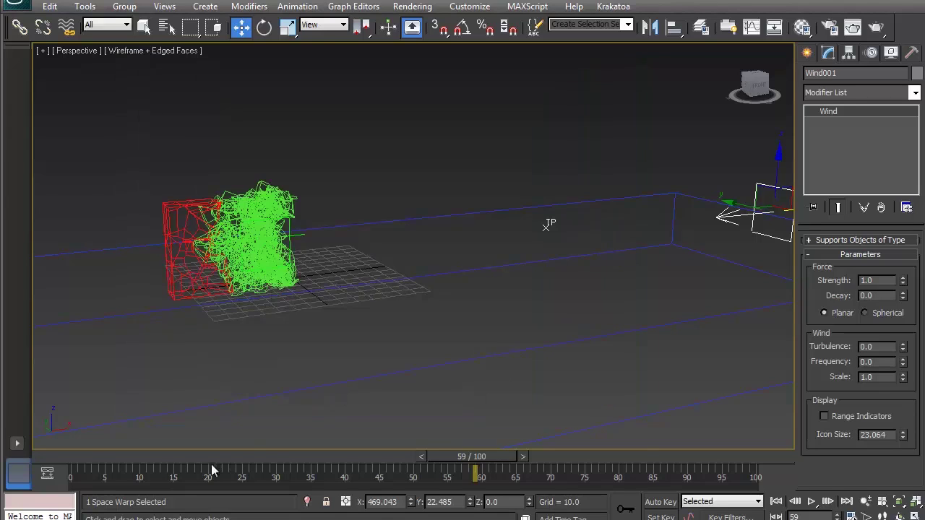
left_click_drag(64, 459, 584, 474)
key("w")
key("Home")
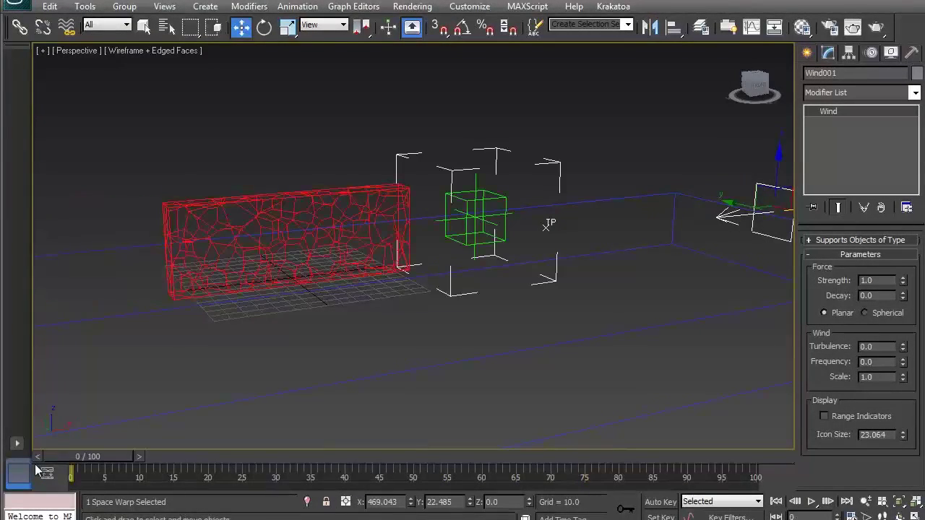
key("slash")
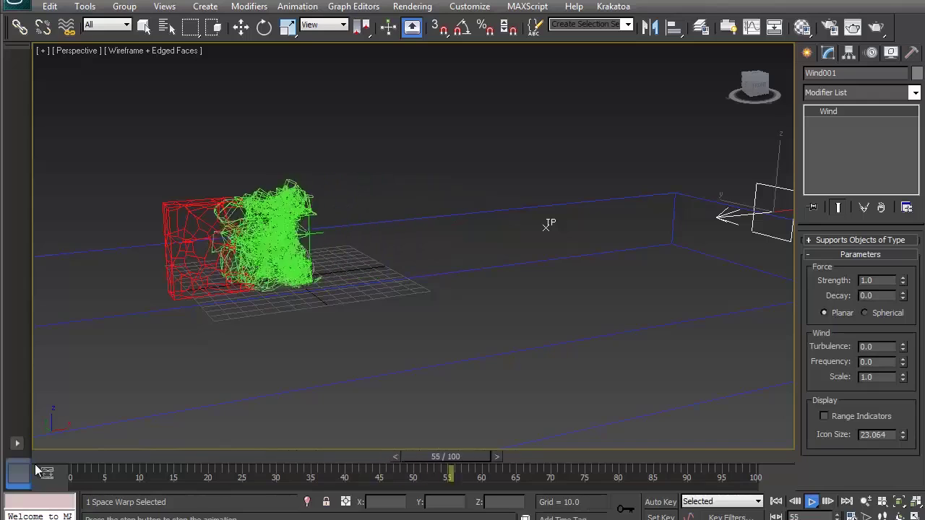
key("slash")
left_click(78, 452)
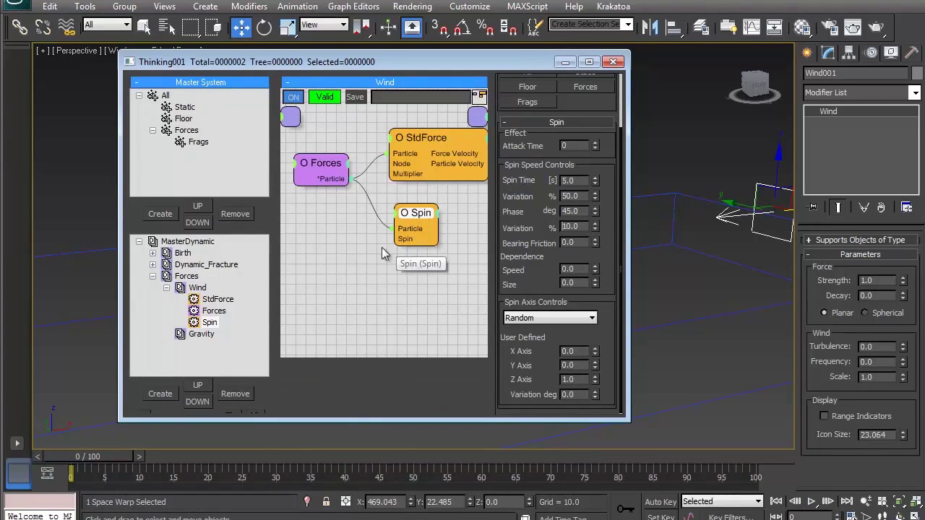
Set the Spin operator's Spin Time to 10 and its Phase to 10 degrees.
left_click_drag(546, 181, 492, 187)
type("10")
key("Return")
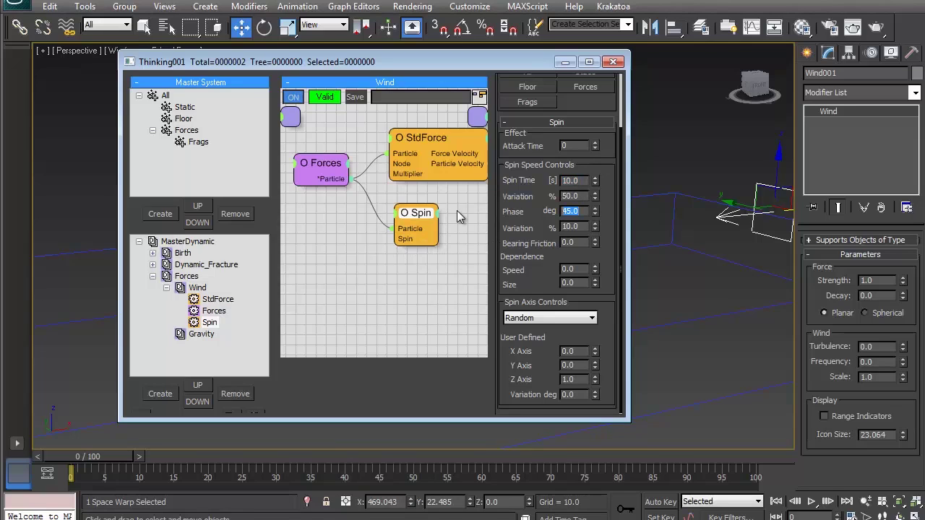
type("10")
key("Return")
middle_click_drag(355, 220, 351, 256)
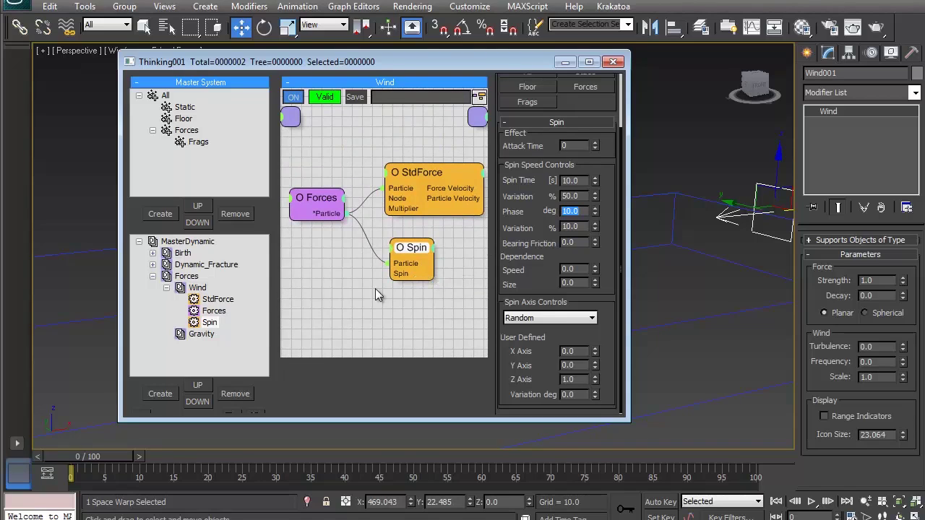
Collapse the Wind dynamic set, open the Gravity dynamic set and enlarge its node canvas.
left_click(197, 288)
left_click(166, 288)
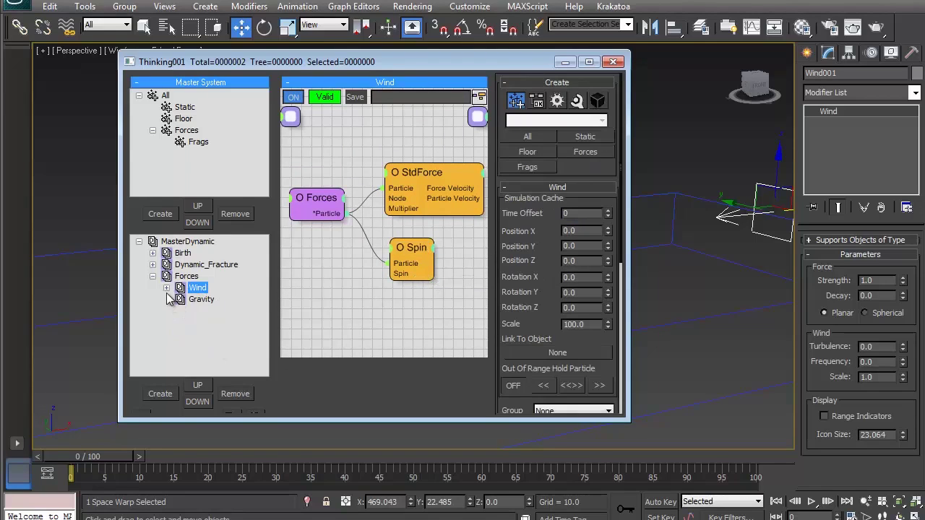
left_click(198, 300)
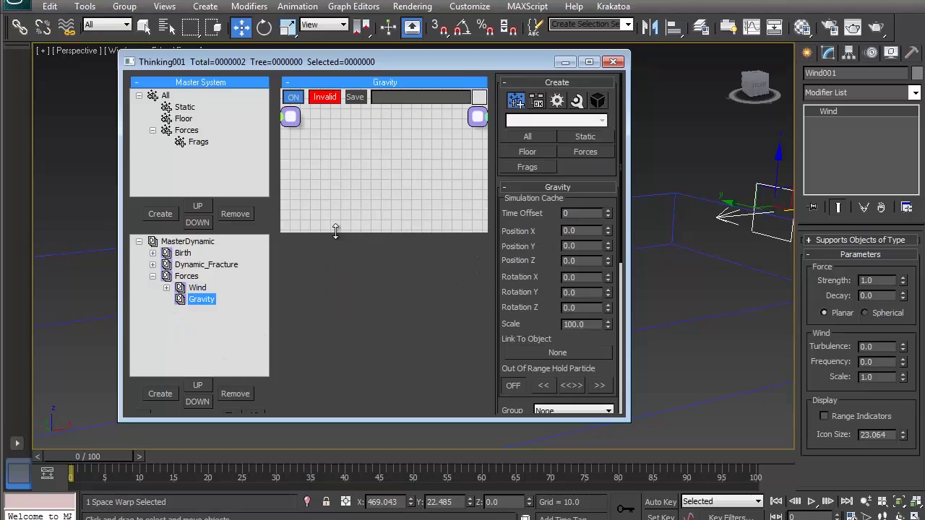
left_click_drag(336, 230, 335, 391)
Bring up the Forces space warps for creation and place a Forces group node in the Gravity dynamic set.
right_click(320, 193)
left_click(808, 53)
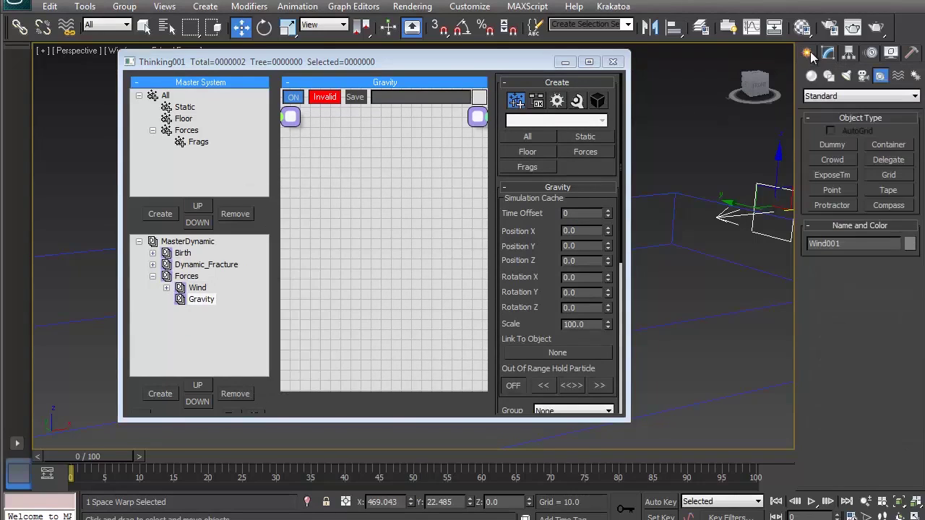
left_click(896, 78)
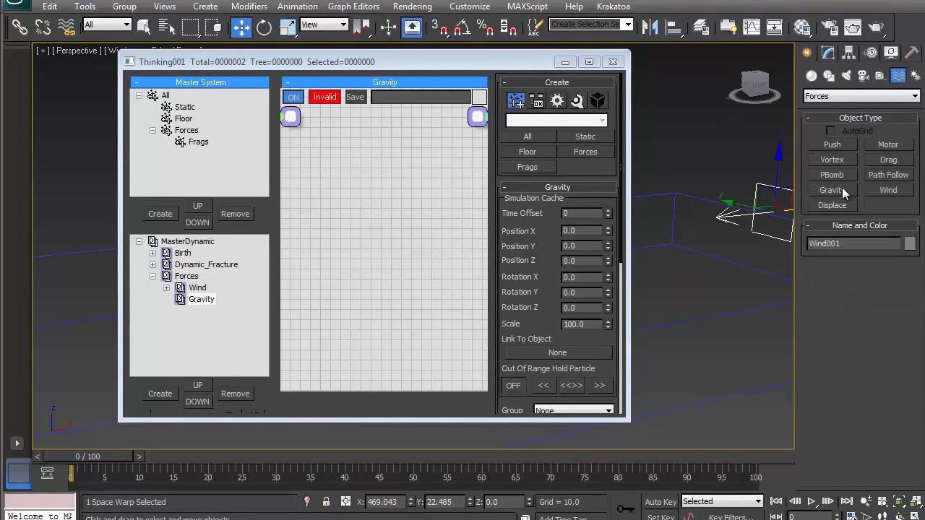
right_click(262, 158)
mouse_move(331, 159)
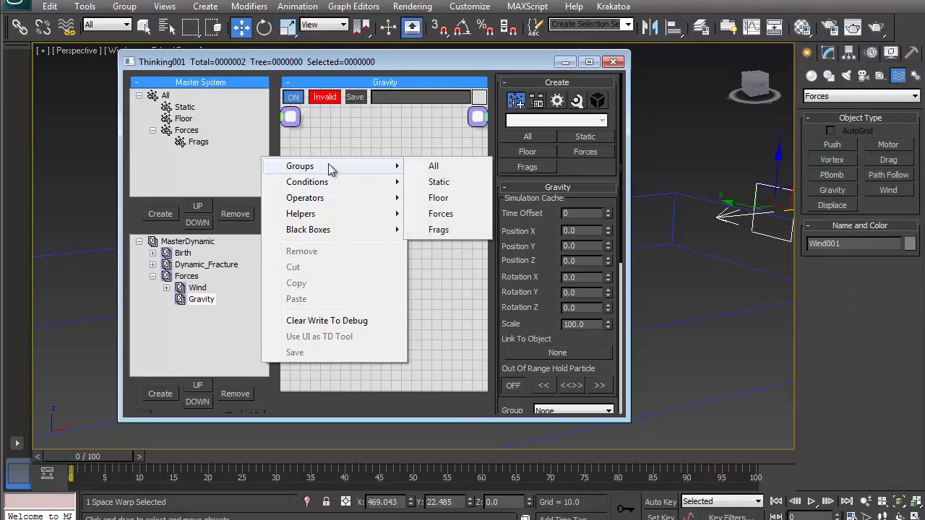
left_click(435, 213)
left_click_drag(361, 166, 319, 145)
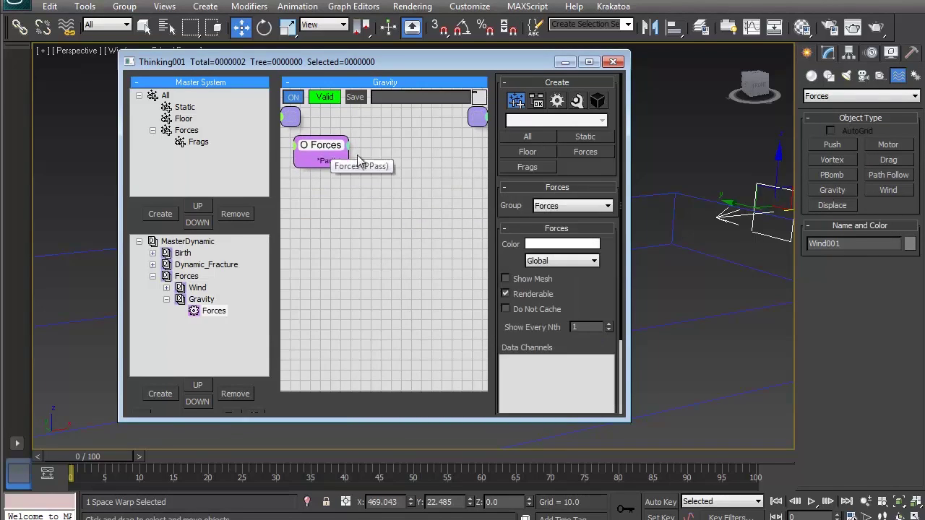
Add a Force operator to the Gravity dynamic set and place it beside the Forces node.
right_click(389, 156)
mouse_move(380, 200)
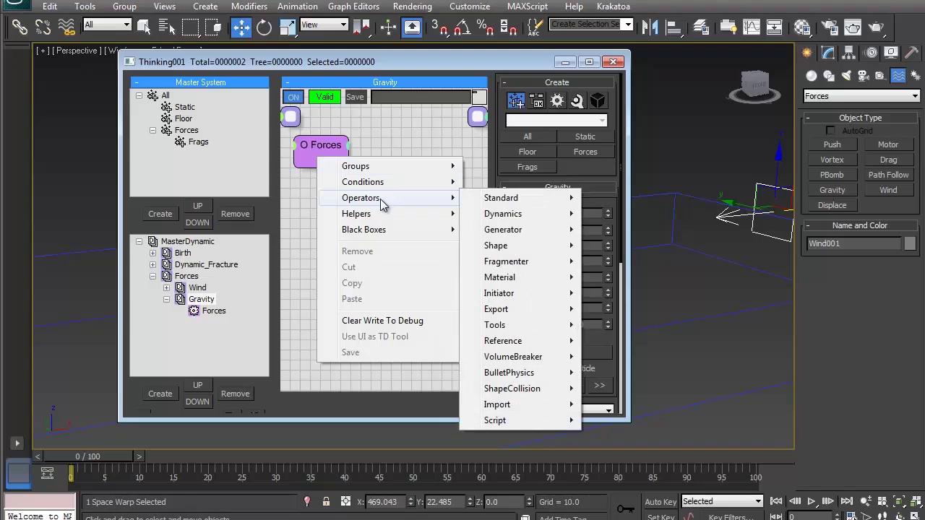
mouse_move(505, 214)
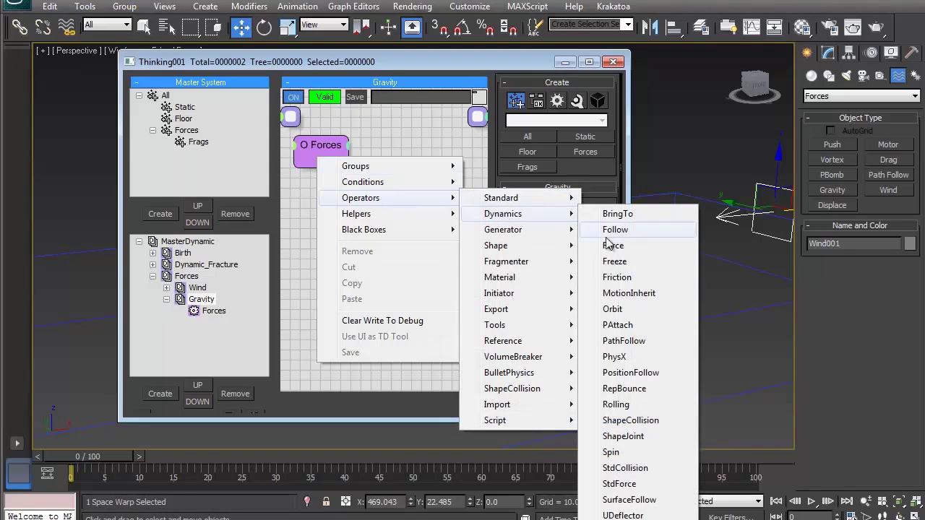
left_click(613, 245)
left_click_drag(422, 164, 430, 142)
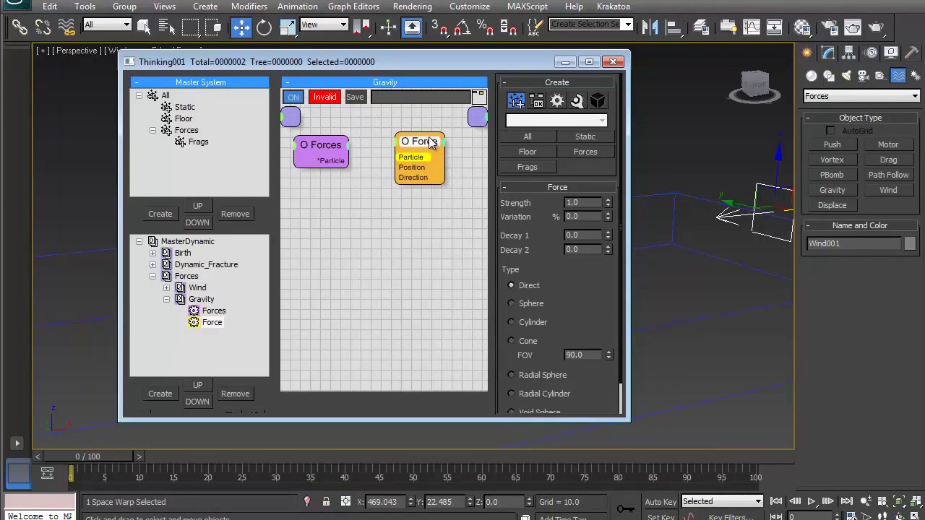
Add a Point3 helper below the Forces node and wire the Forces particle output to the Force operator's Particle input.
left_click(312, 243)
right_click(300, 226)
mouse_move(281, 287)
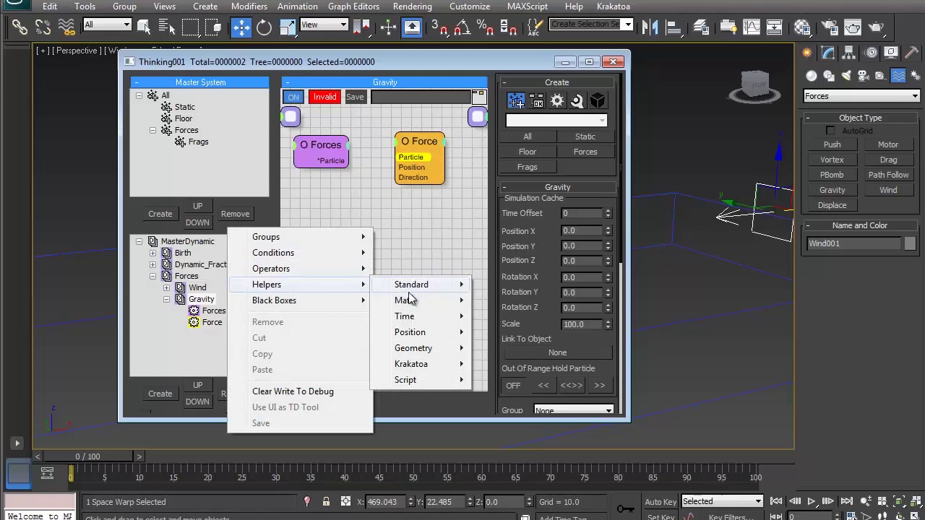
mouse_move(411, 300)
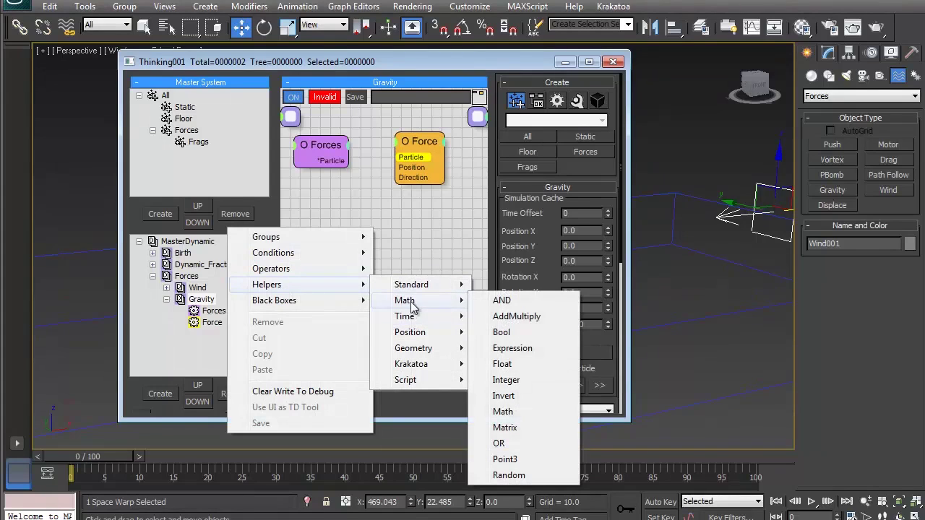
left_click(511, 458)
left_click_drag(333, 177, 340, 212)
left_click_drag(347, 160, 411, 140)
Set the Point3 helper's Z-Value to -1.0 and connect its Vector output to the Force operator's Direction input.
left_click(370, 221)
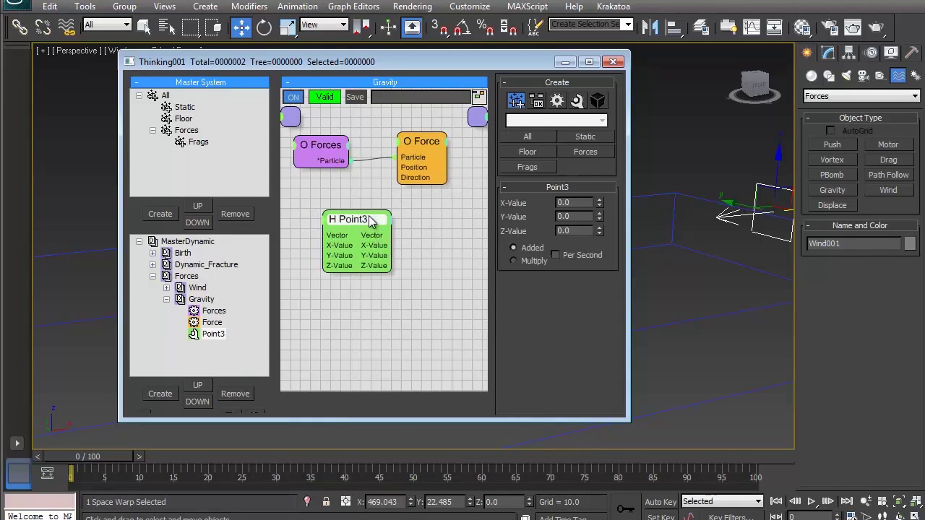
left_click_drag(572, 231, 523, 230)
type("-1.0")
key("Return")
left_click_drag(390, 232, 361, 202)
Set the Force operator's Strength to 100 and its Variation to 10 percent.
left_click(431, 150)
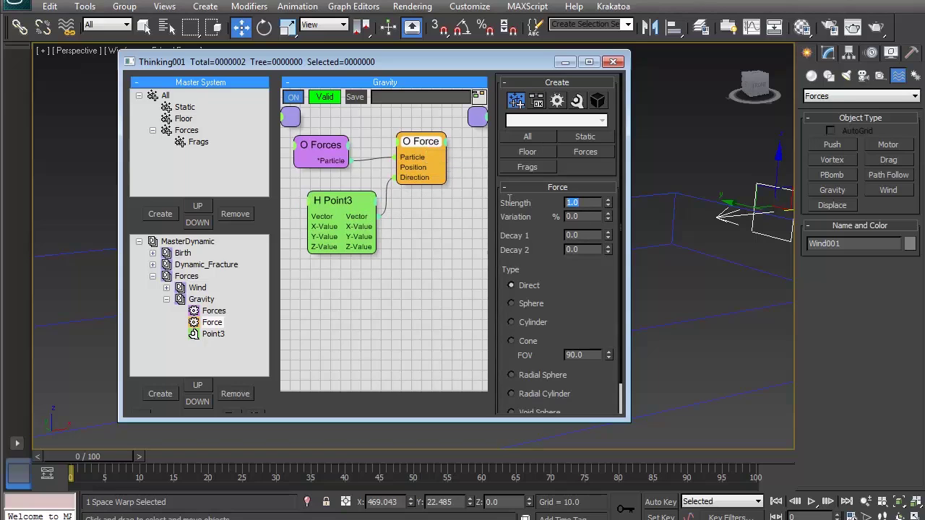
type("100")
key("Return")
type("10")
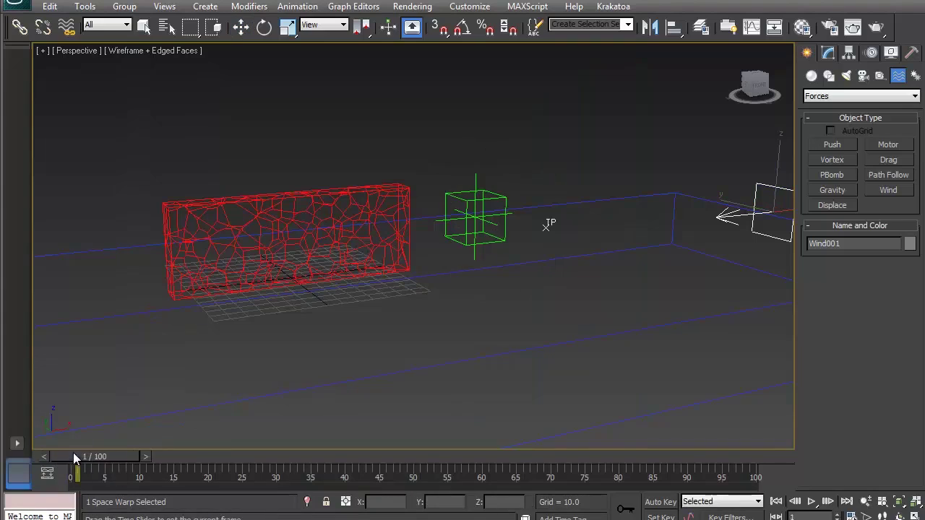
Scrub the animation to check how the fragments fall under gravity, and save the scene.
left_click_drag(73, 453, 530, 438)
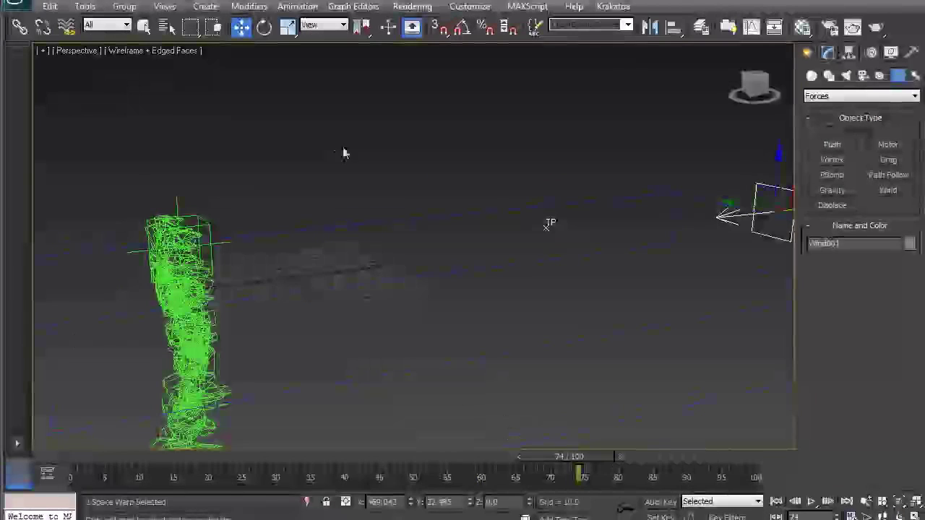
left_click_drag(57, 456, 477, 431)
key("ctrl+s")
left_click_drag(60, 456, 373, 454)
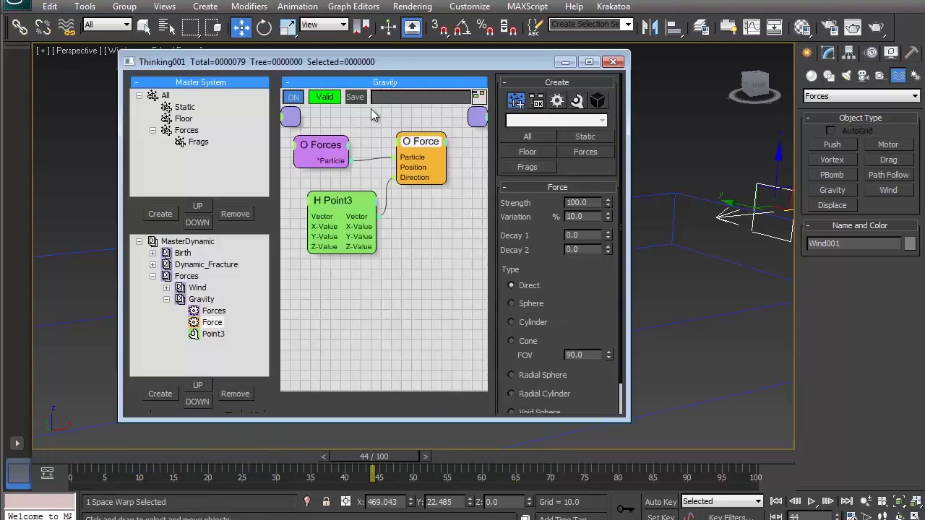
Collapse the Forces dynamic set and create a new dynamic set named SC under MasterDynamic.
left_click(189, 279)
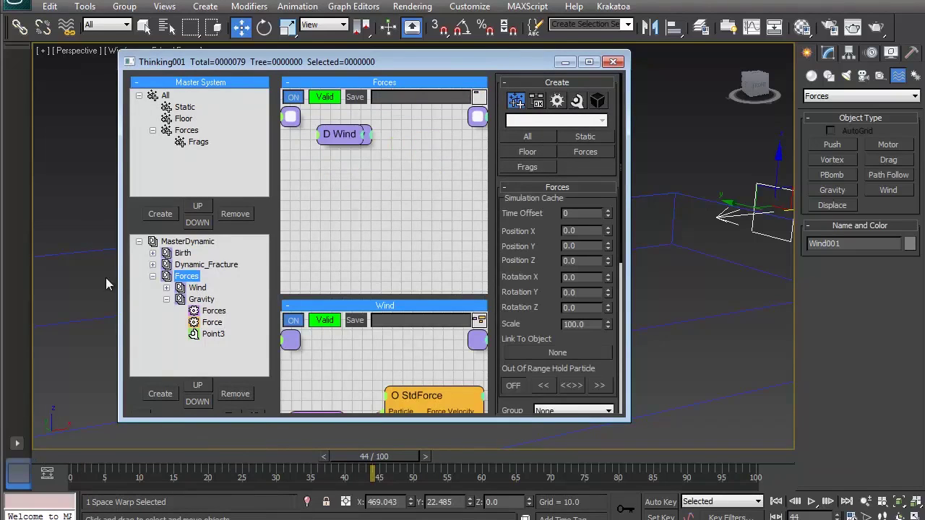
left_click(152, 276)
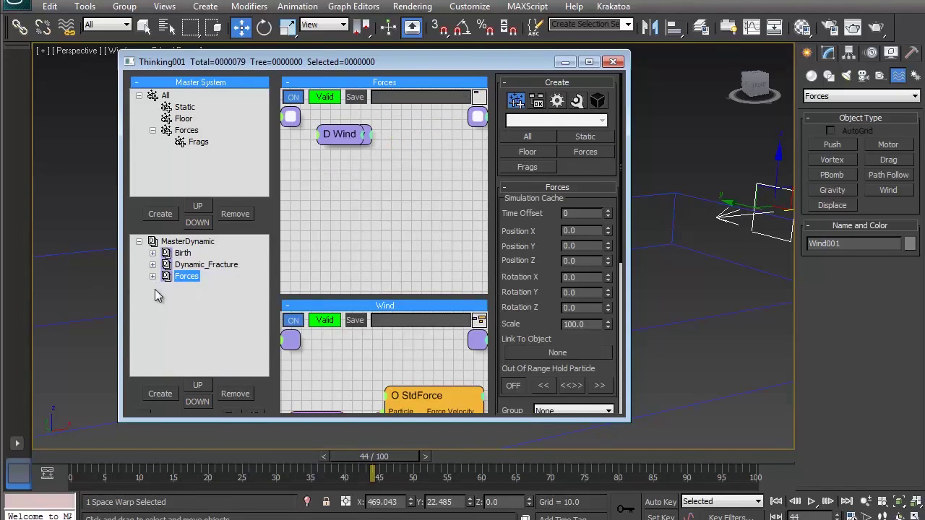
left_click(191, 243)
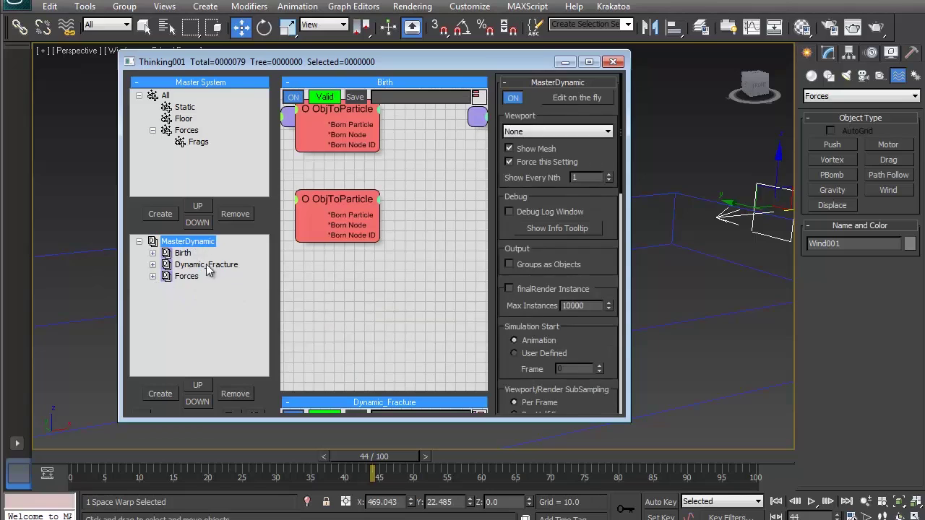
left_click(167, 394)
left_click(193, 288)
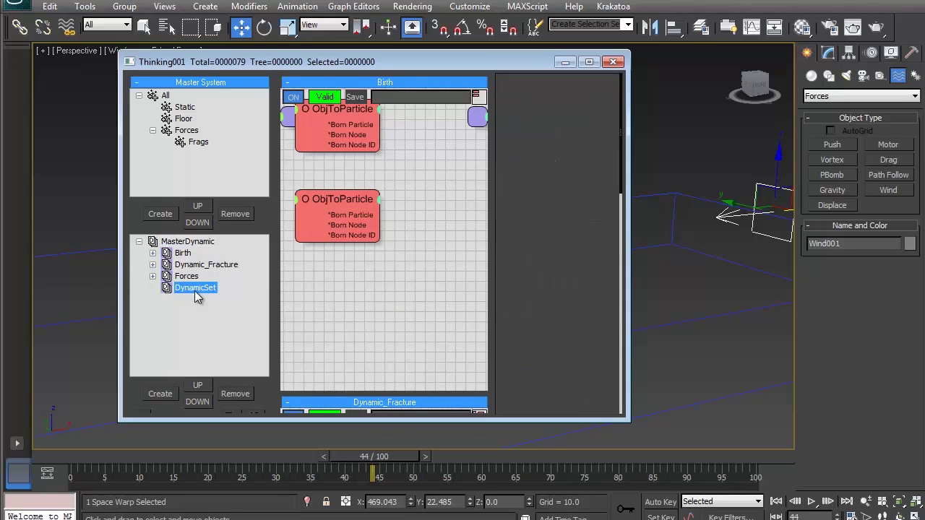
left_click(192, 288)
type("SC")
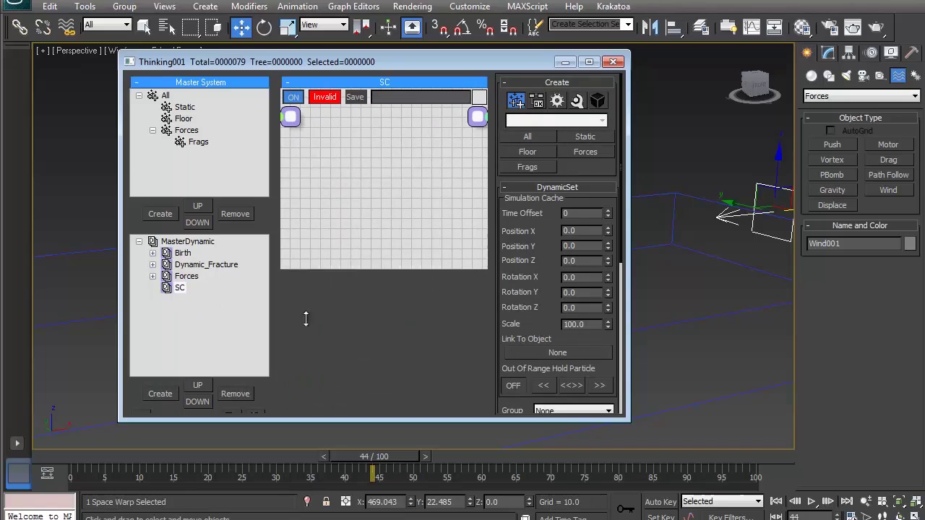
Add a ShapeCollision SC operator to the SC dynamic set and position it on the canvas.
right_click(321, 152)
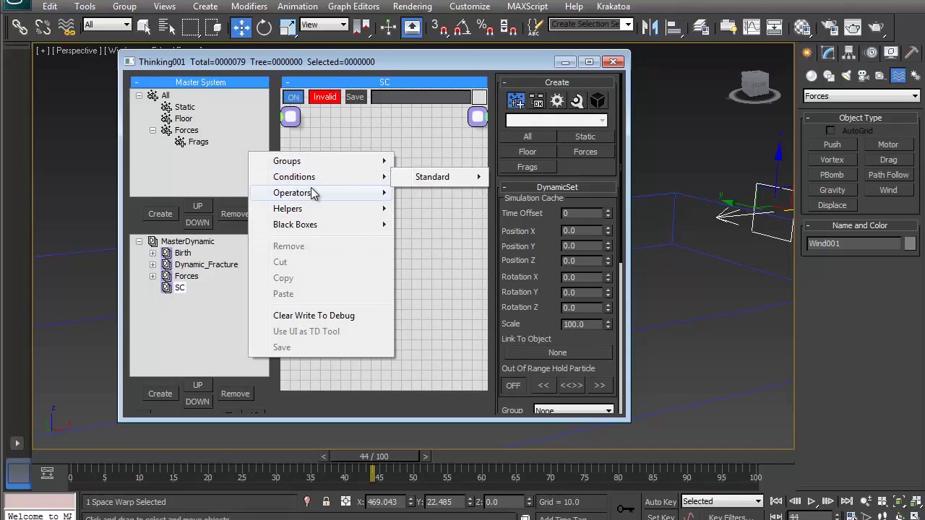
mouse_move(293, 161)
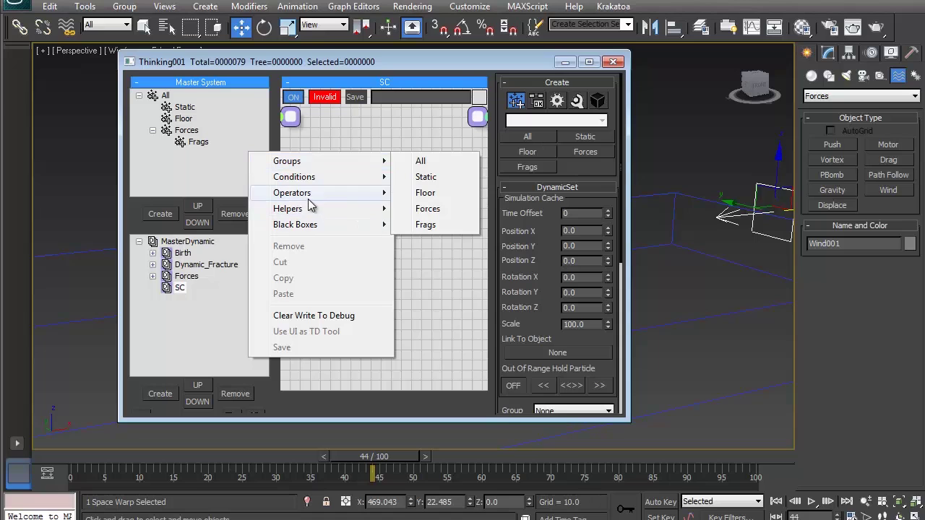
mouse_move(309, 195)
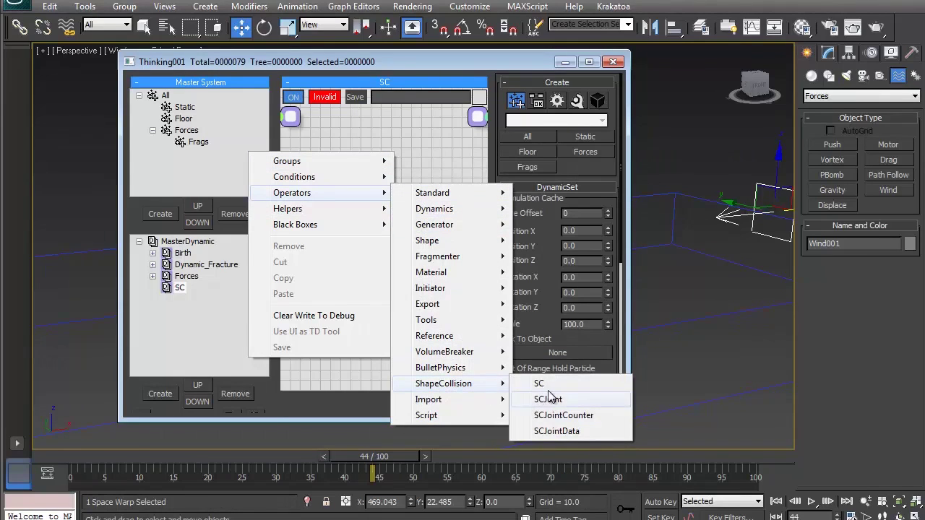
mouse_move(433, 209)
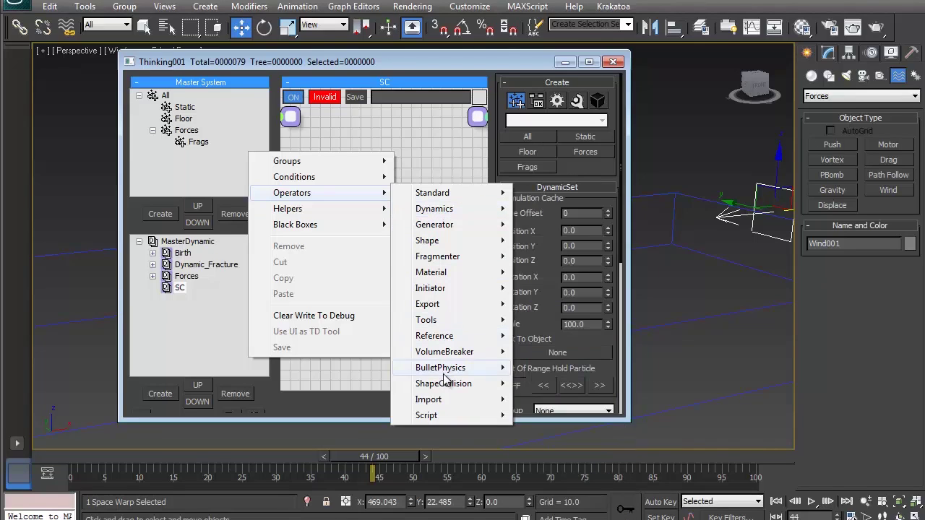
mouse_move(447, 382)
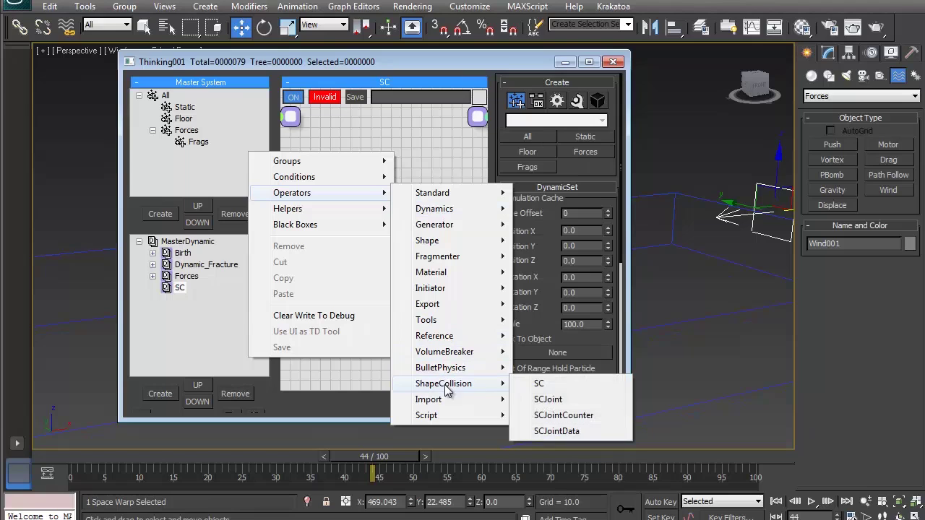
left_click(540, 388)
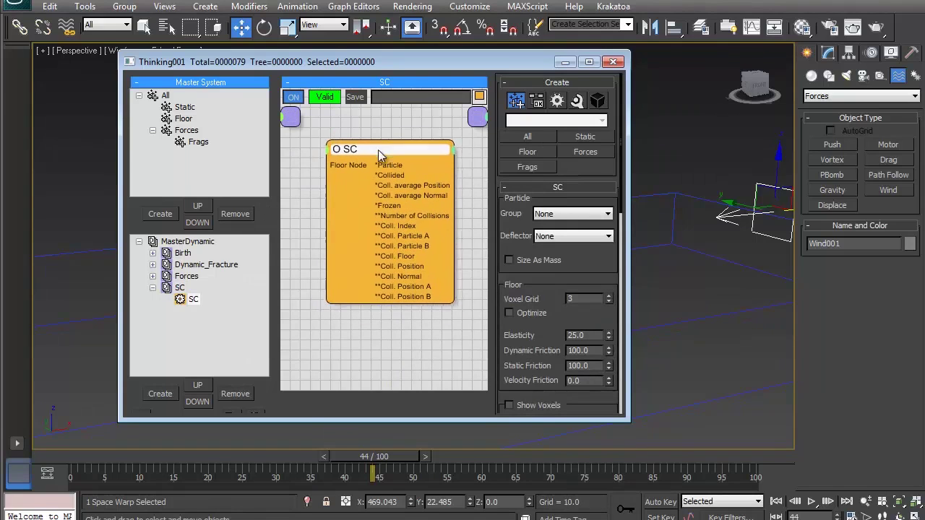
left_click_drag(378, 150, 402, 150)
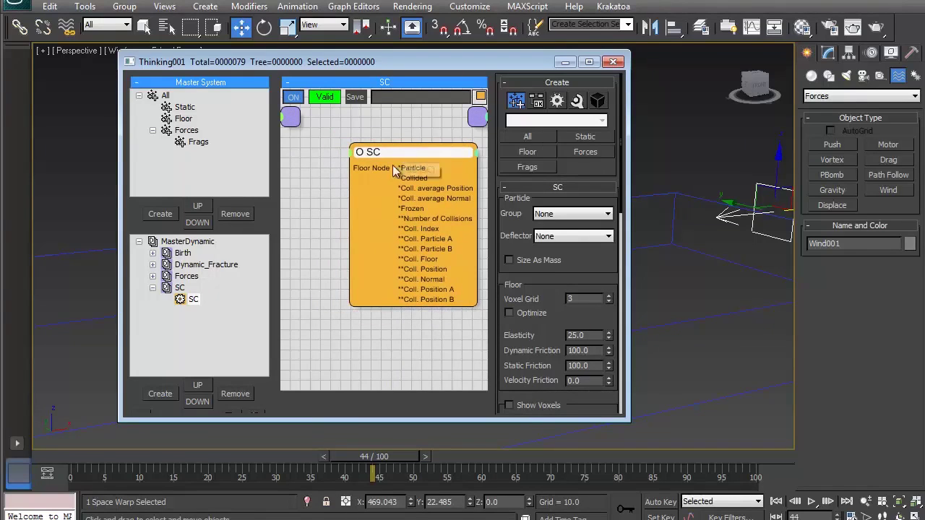
left_click(297, 193)
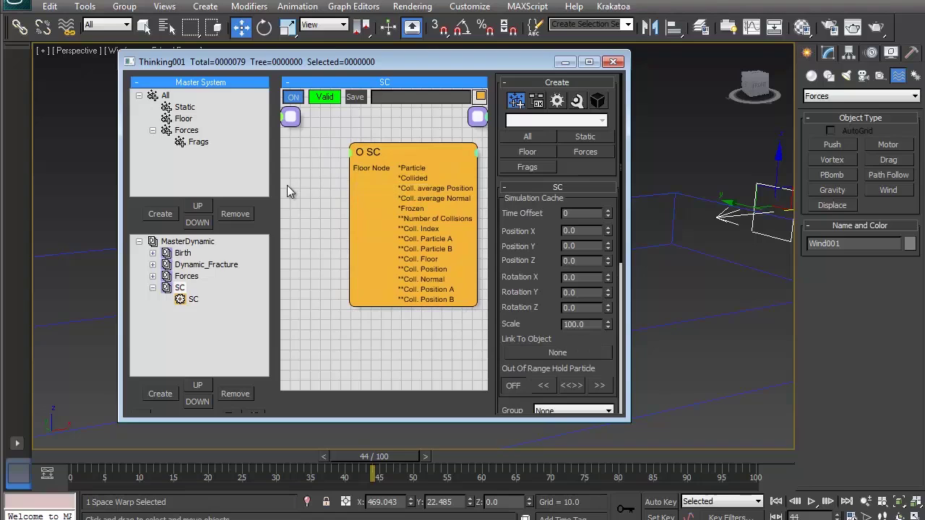
left_click_drag(383, 153, 340, 147)
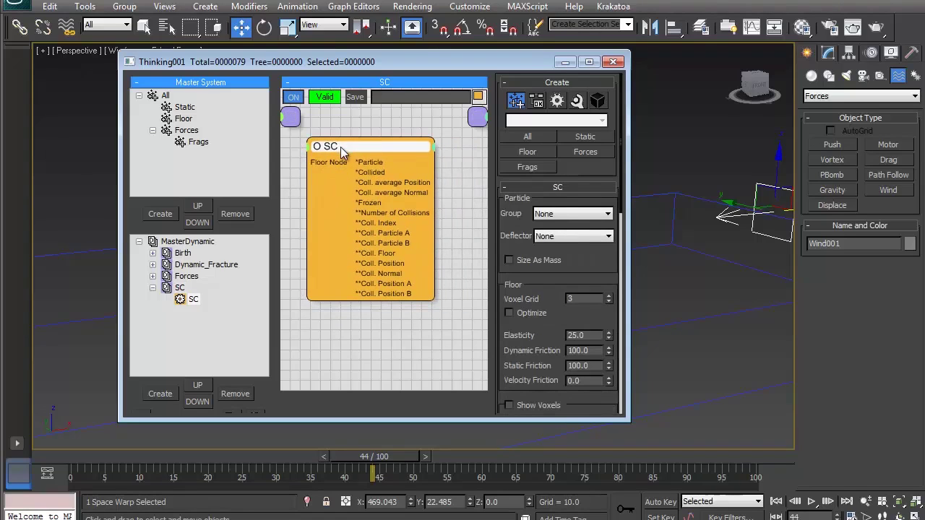
Set the SC operator's Deflector to Floor, checking the floor's ObjToParticle settings in Birth and the available particle groups.
left_click(553, 236)
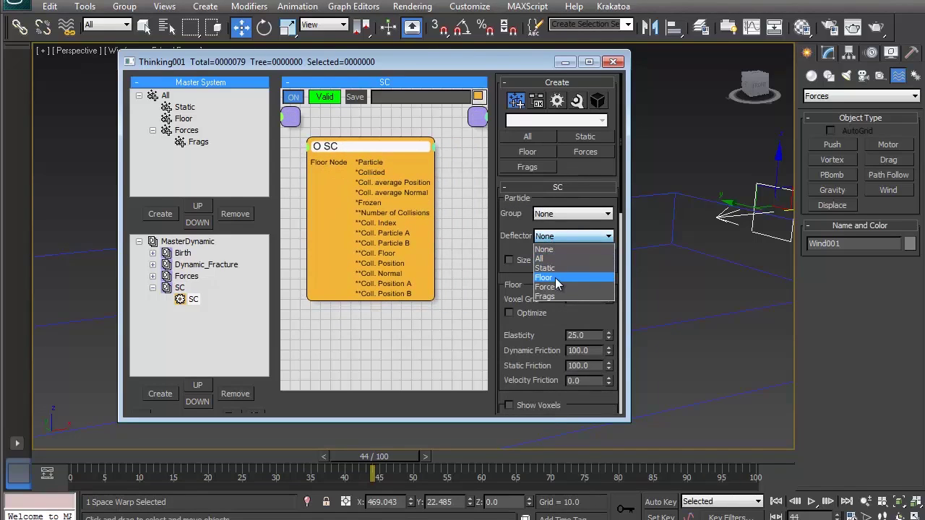
left_click(556, 278)
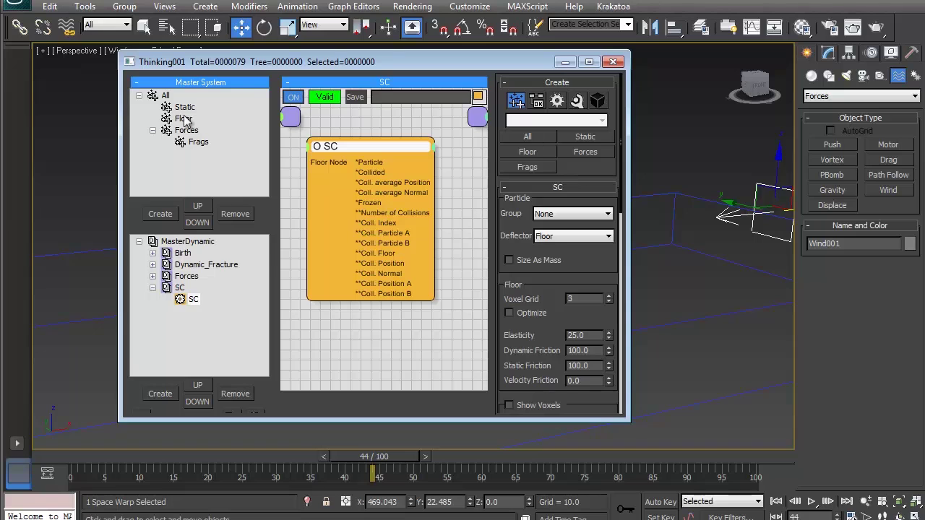
left_click(184, 253)
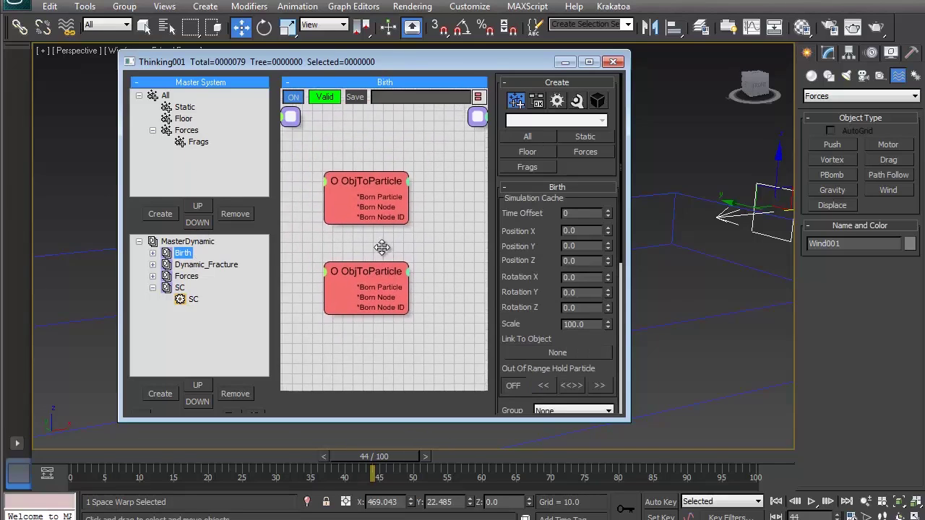
left_click(372, 185)
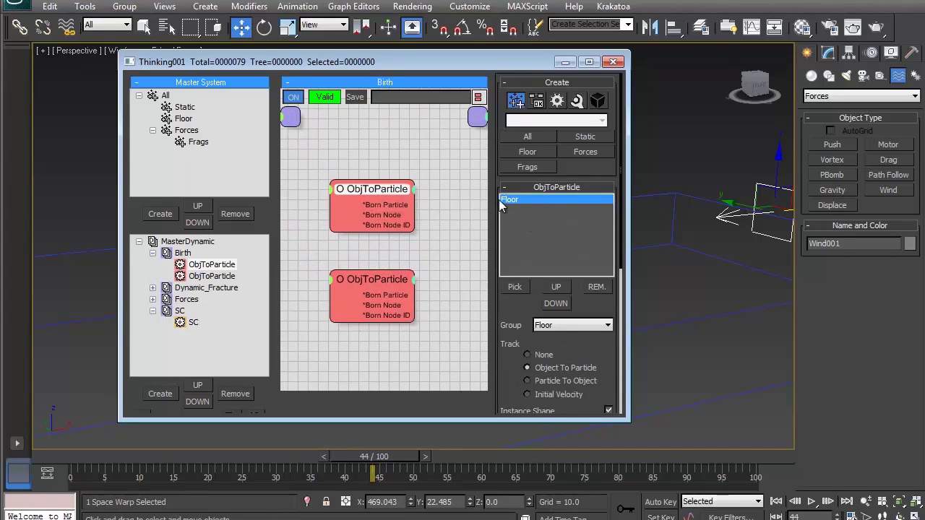
left_click(194, 322)
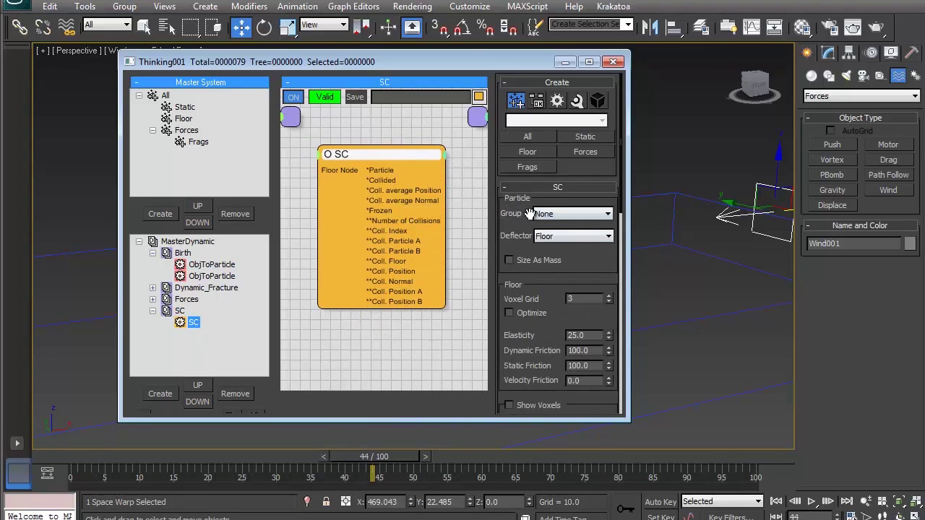
left_click(571, 214)
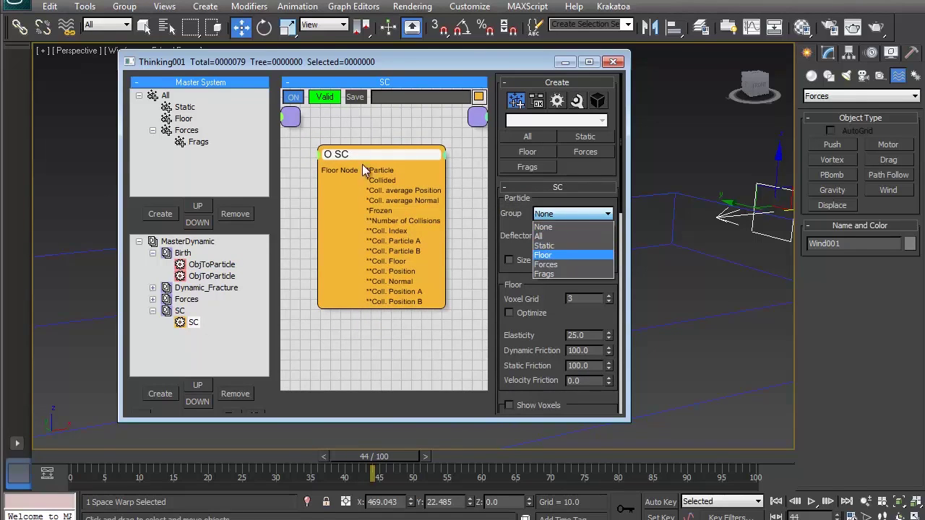
left_click(263, 123)
Create a new particle group under All and name it SC.
left_click(163, 168)
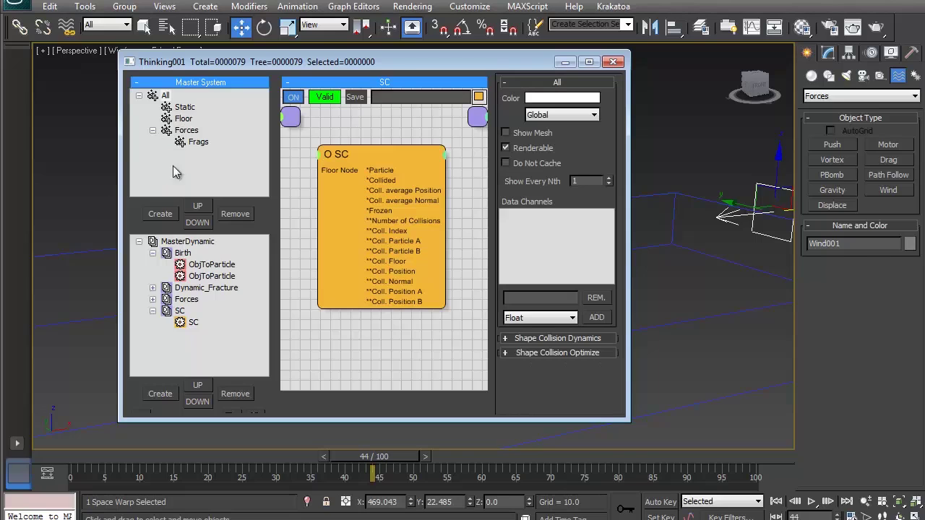
left_click(160, 214)
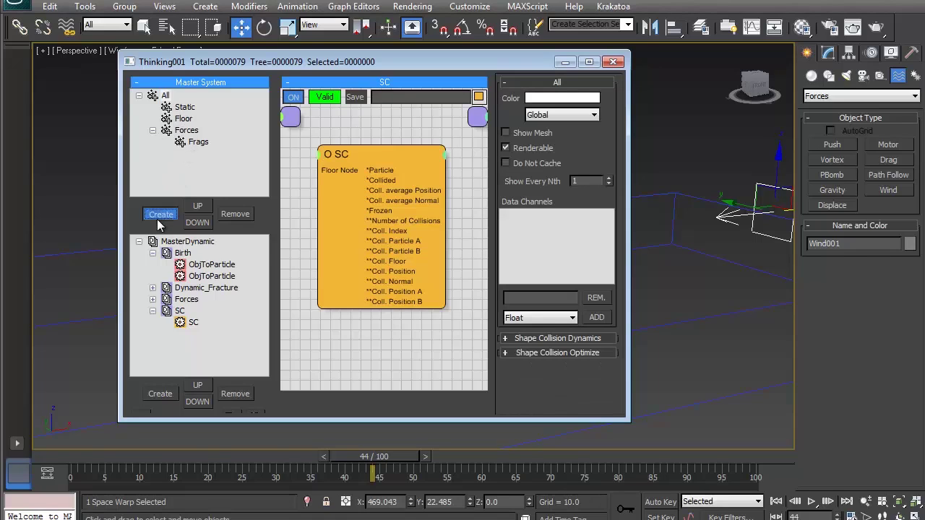
left_click(190, 158)
type("SC")
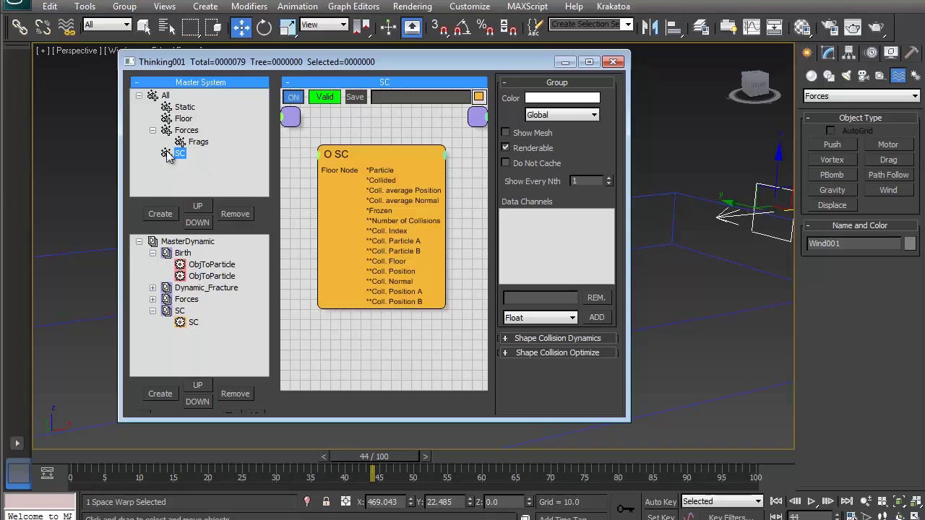
Nest the Forces group, with its Frags subgroup, and the Floor group under the SC group.
left_click_drag(167, 132, 164, 151)
left_click(153, 131)
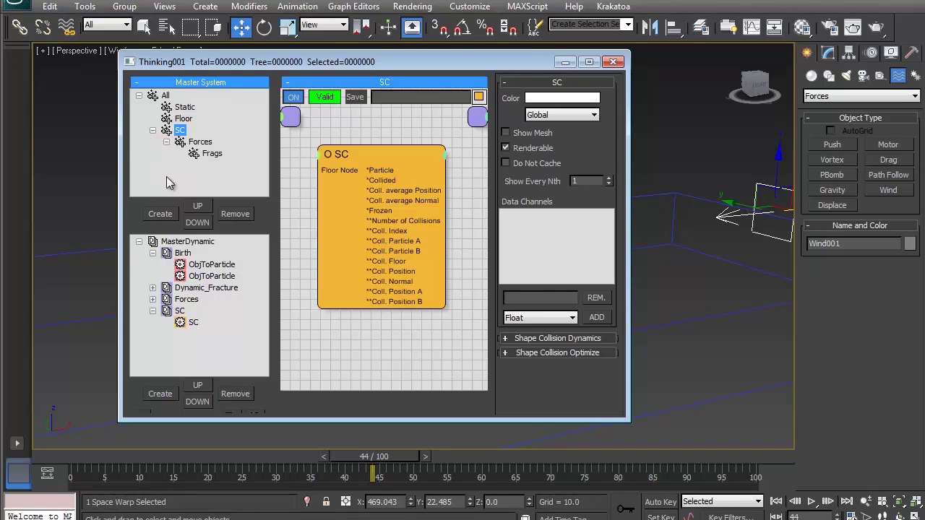
mouse_move(182, 126)
left_mouse_down()
mouse_move(185, 135)
mouse_move(170, 127)
left_mouse_up()
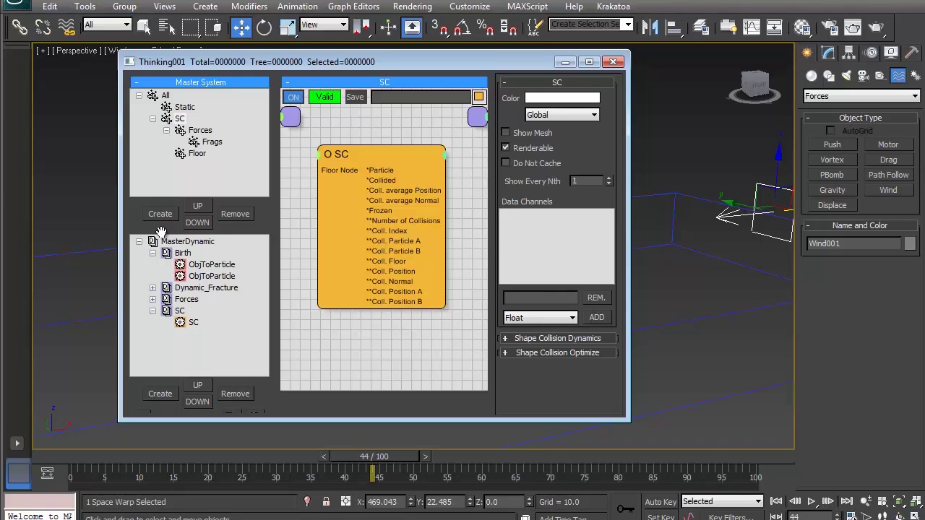
Move the Floor group above the Forces group within the SC particle group.
left_click(195, 154)
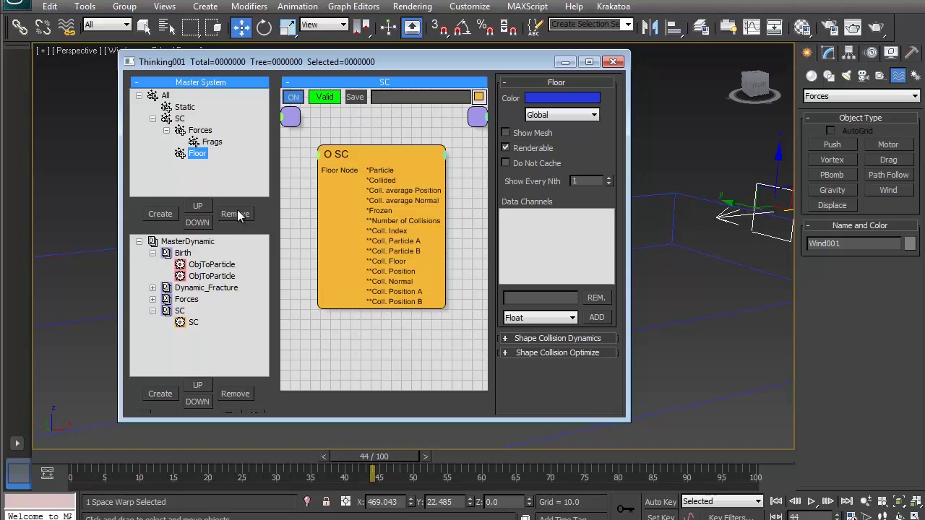
left_click(205, 207)
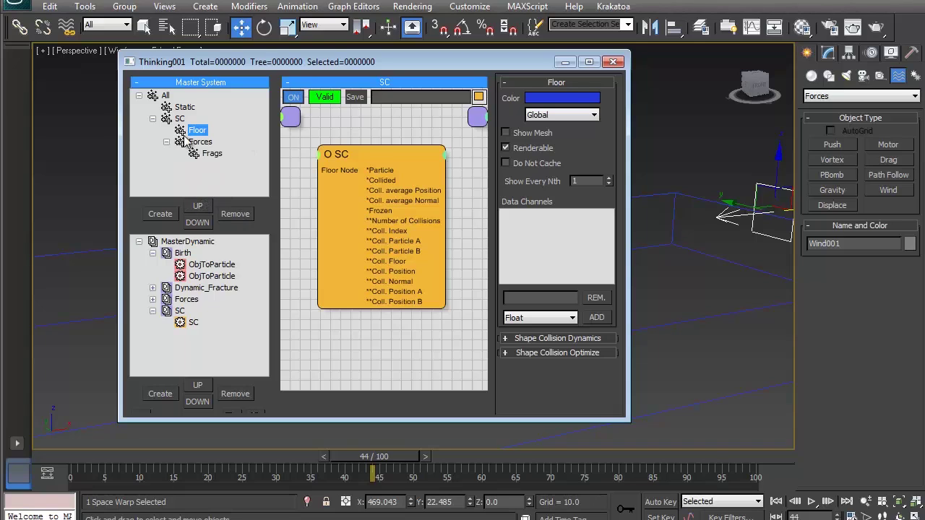
left_click(209, 153)
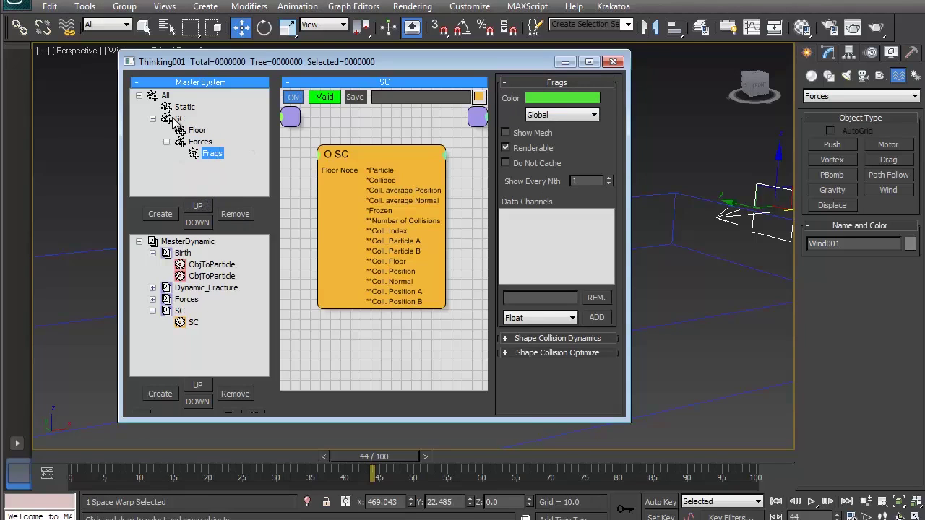
left_click(180, 120)
left_click(166, 142)
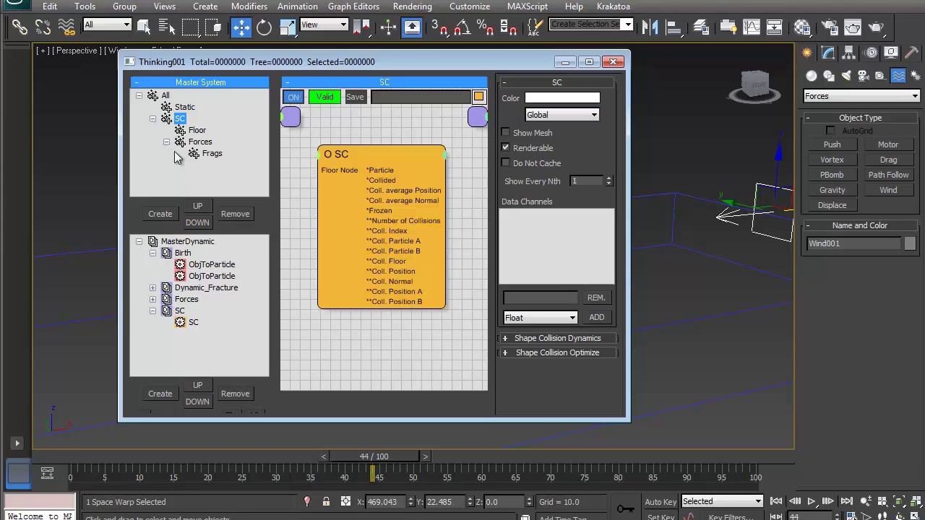
Set the SC operator's Group to SC and scrub the simulation forward to frame 45.
left_click_drag(338, 180, 326, 178)
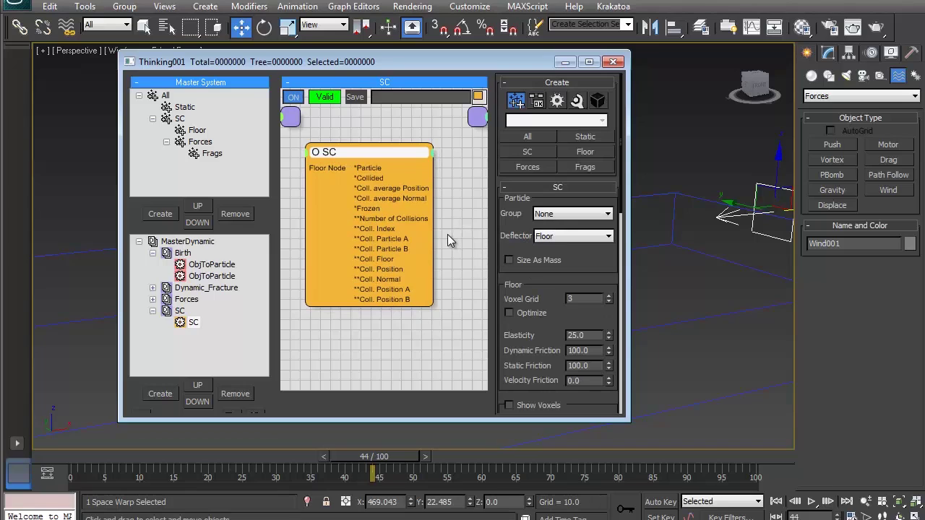
left_click(543, 214)
left_click(542, 251)
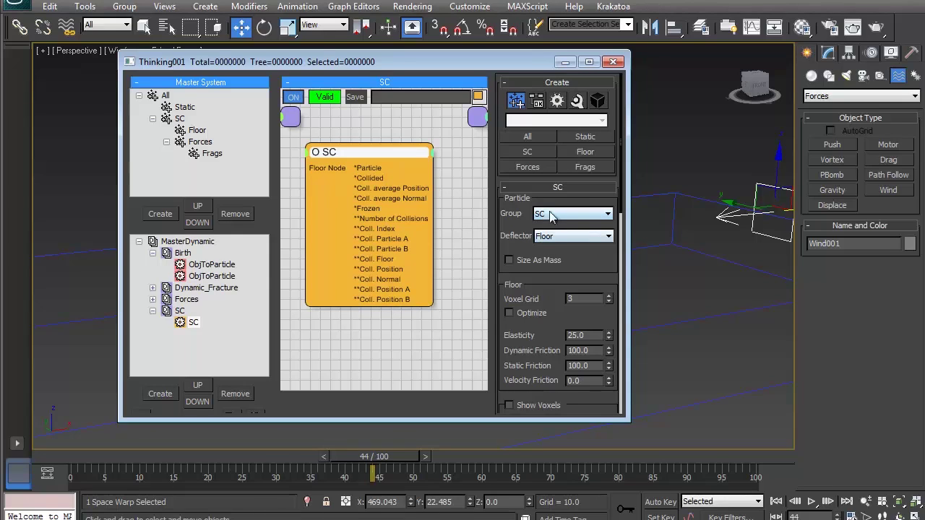
left_click(566, 63)
left_click_drag(55, 457, 378, 470)
key("w")
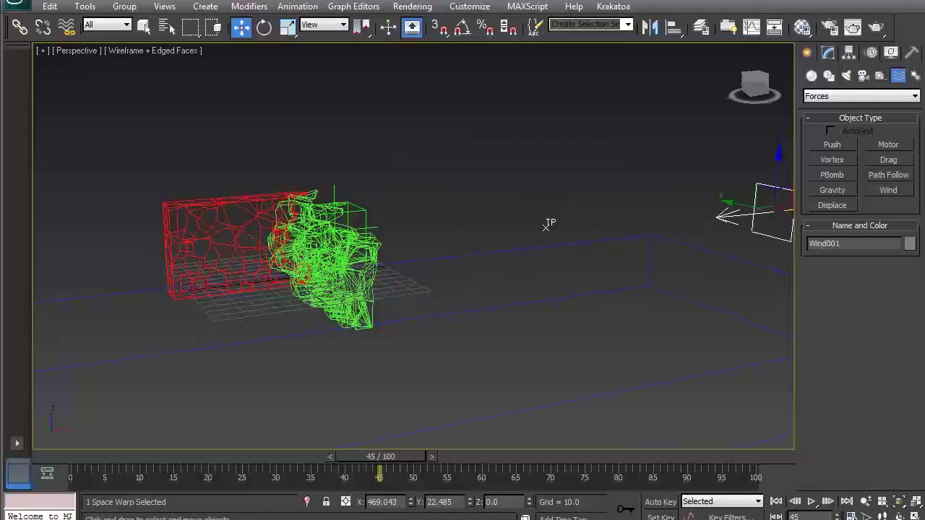
Set the Floor group's Shape Collision Dynamics mode to Neutron and return the timeline to frame 0.
key("alt+Tab")
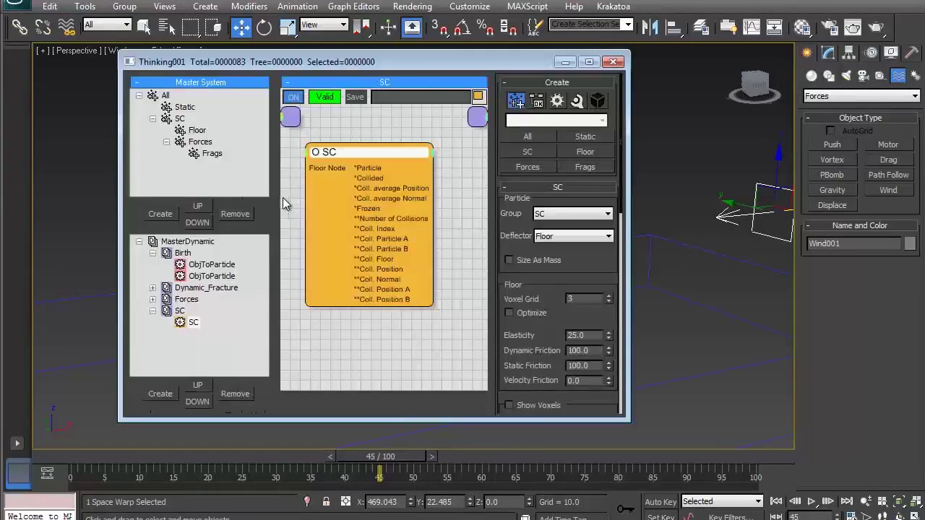
left_click(196, 132)
left_click(573, 347)
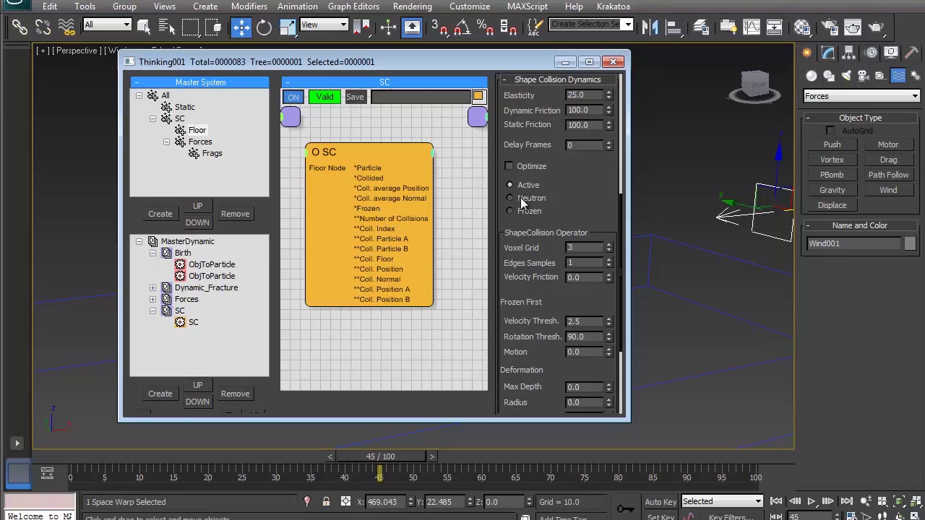
left_click_drag(519, 197, 510, 305)
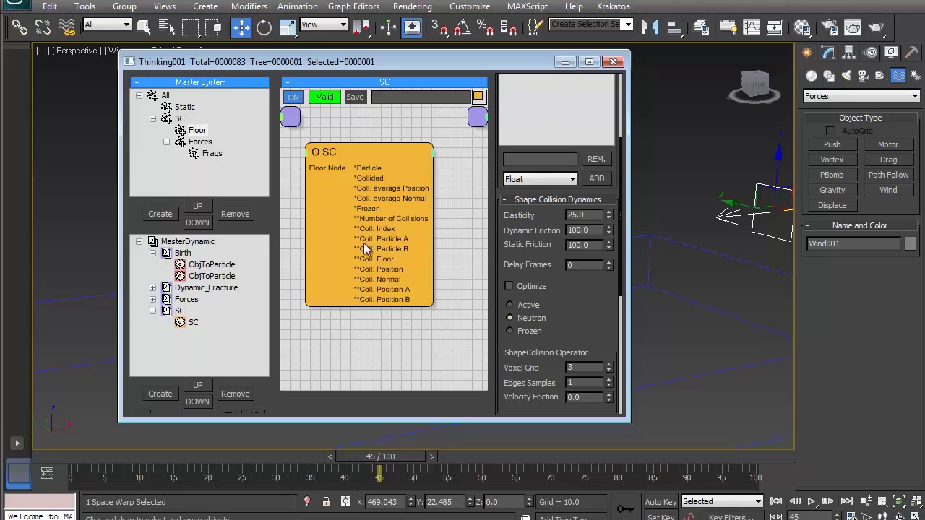
key("Escape")
left_click(61, 456)
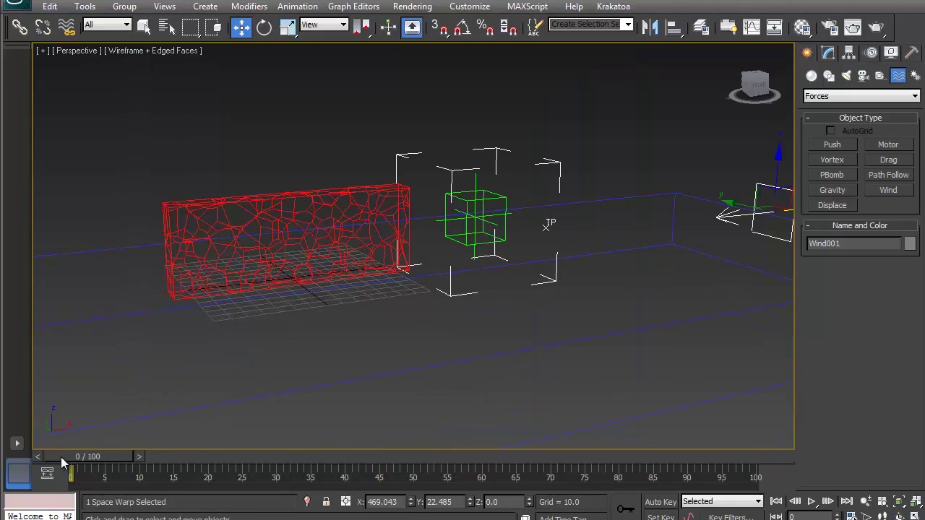
Turn off Real Time playback in the time configuration, play the simulation and scrub it to frame 62.
left_click(850, 516)
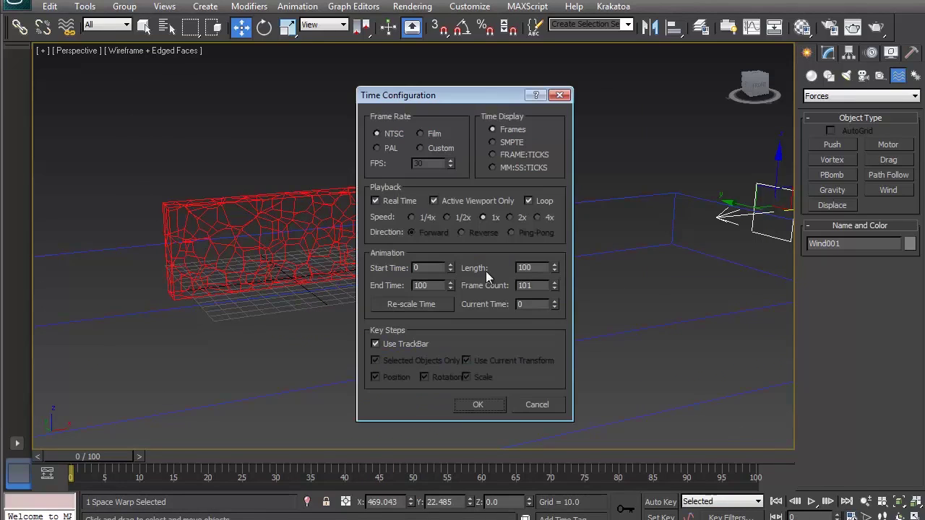
left_click(374, 202)
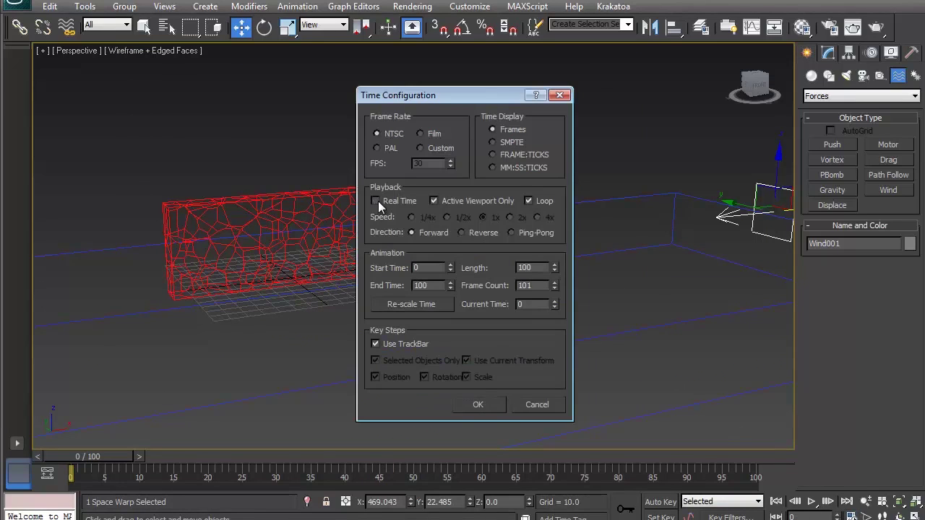
left_click(478, 406)
left_click(814, 503)
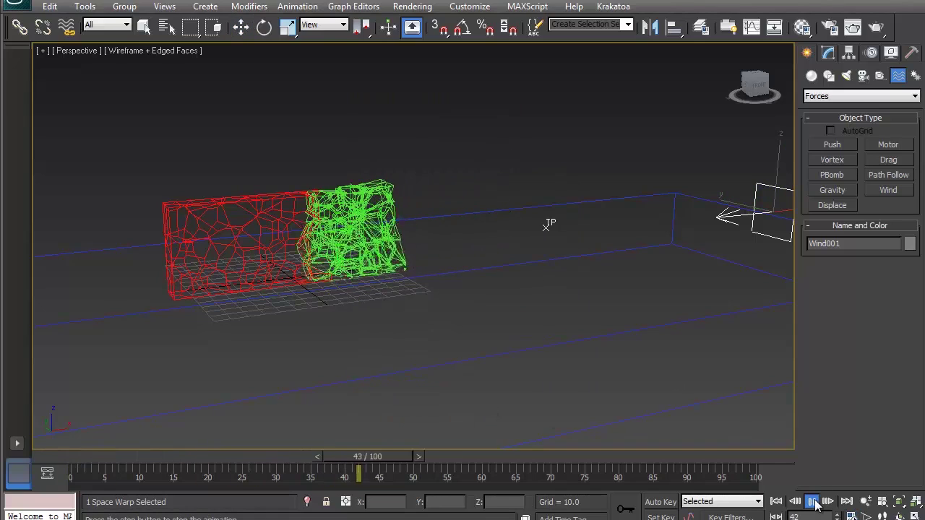
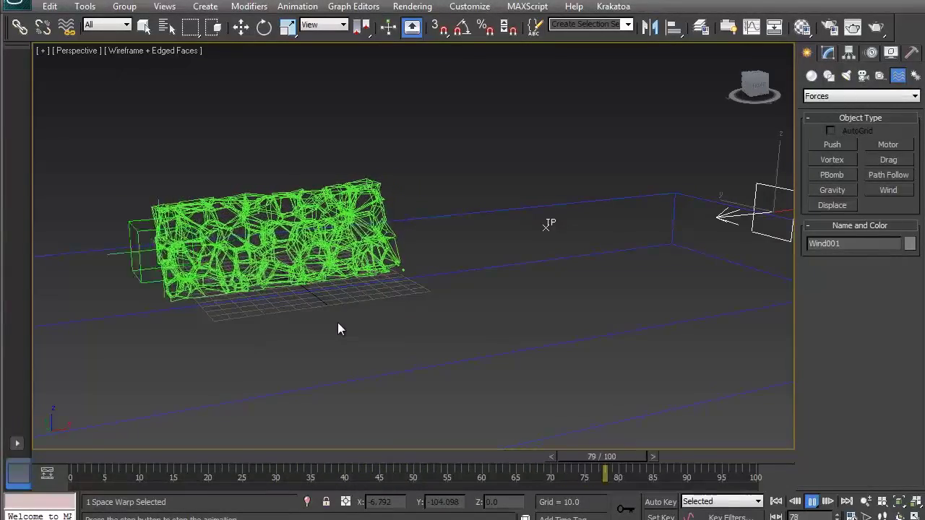
left_click(86, 452)
left_click_drag(86, 452, 491, 457)
key("w")
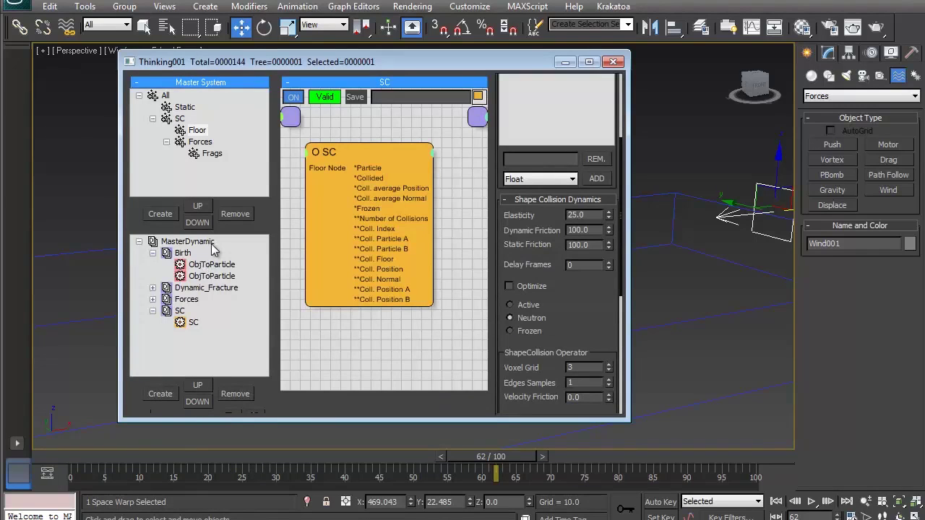
Turn on Edit on the fly for MasterDynamic and scrub the simulation to frame 50.
left_click(210, 242)
left_click(581, 99)
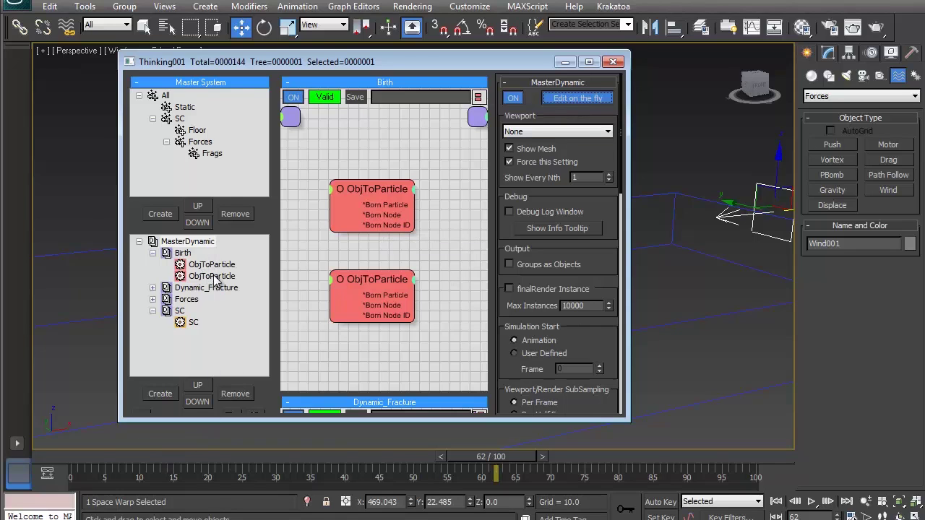
left_click(565, 64)
left_click_drag(99, 456, 453, 461)
key("w")
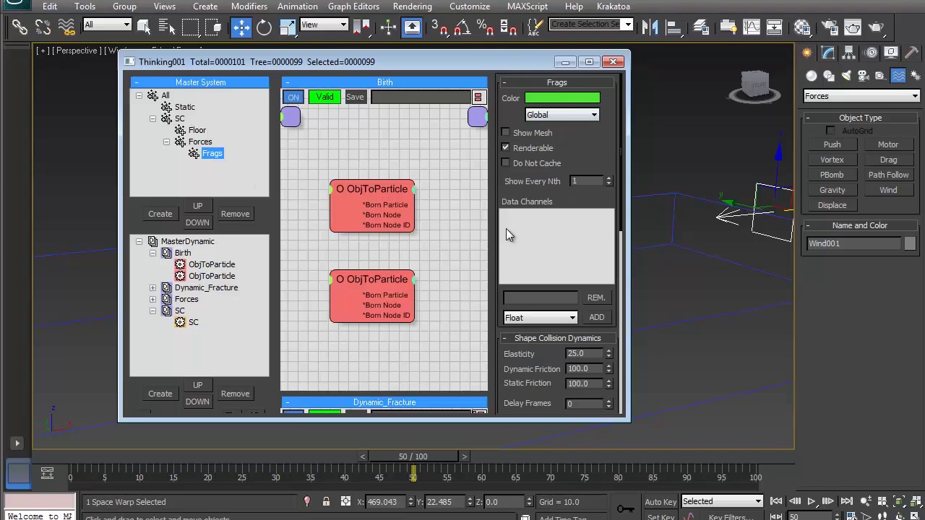
Set the Frags group's Shape Collision Dynamics to Elasticity 70, Dynamic Friction 20 and Static Friction 20.
left_click_drag(510, 366, 510, 208)
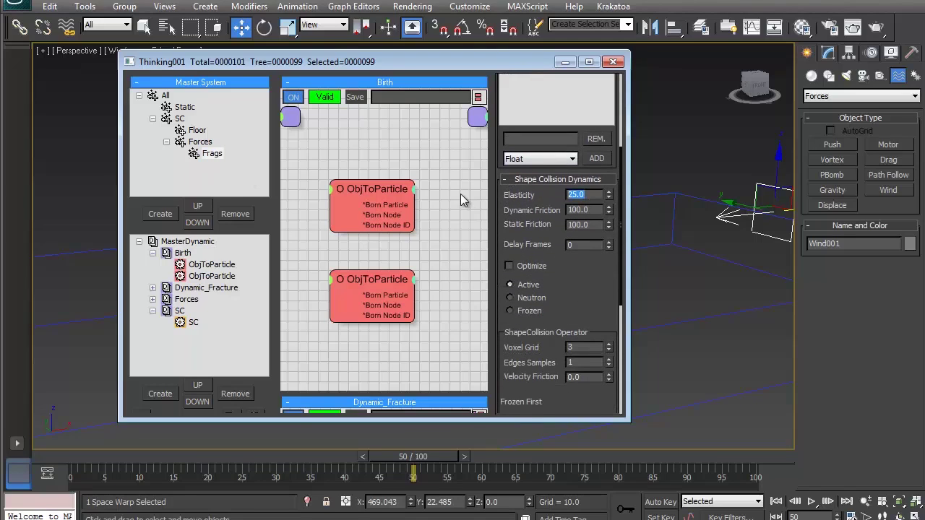
type("70")
key("Tab")
type("20")
left_click_drag(597, 226, 492, 217)
type("20")
key("Return")
Play the simulation from frame 0 and scrub to frame 78 to examine how the fragments peel off and collide.
left_click(565, 62)
left_click(45, 458)
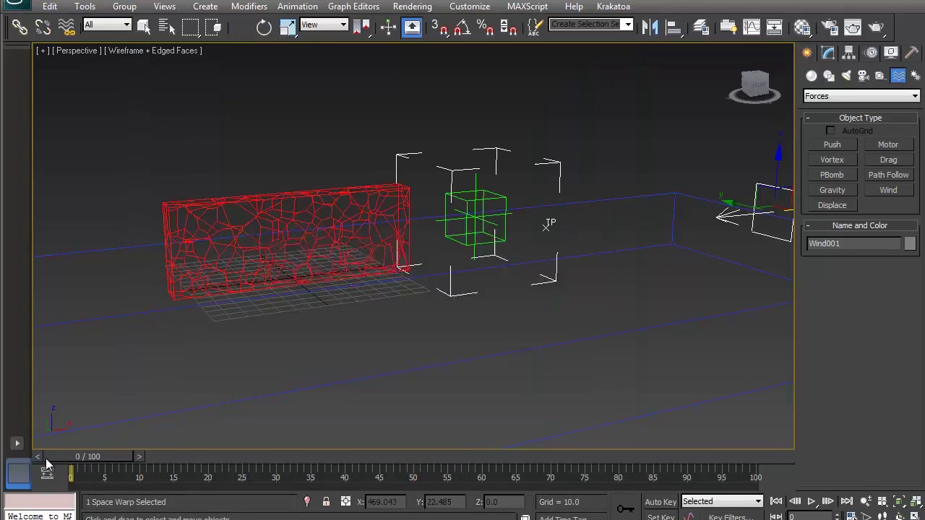
left_click(810, 501)
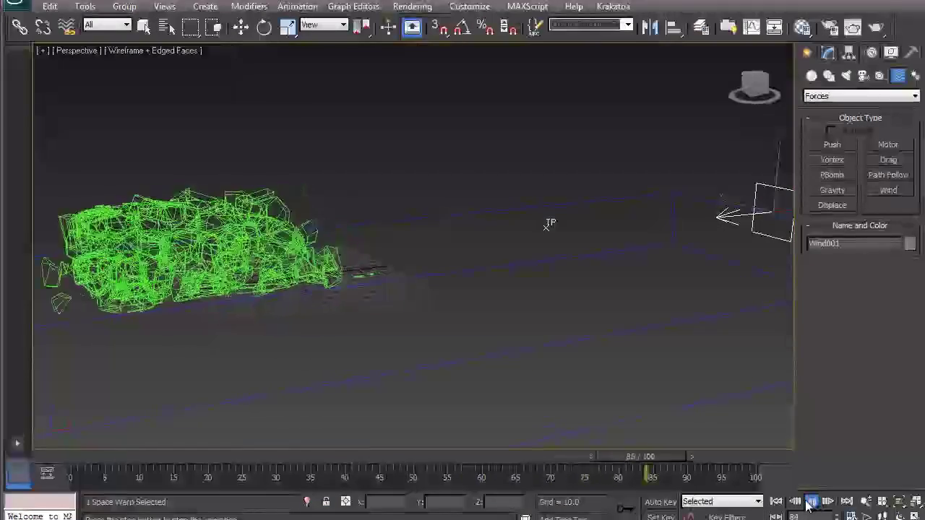
middle_click_drag(477, 334, 498, 349)
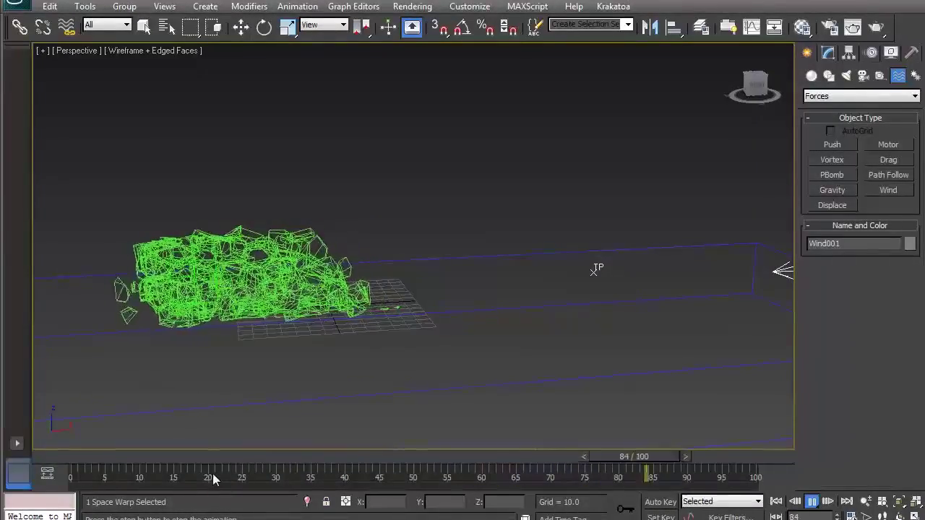
left_click(67, 456)
left_click_drag(62, 457, 595, 460)
key("w")
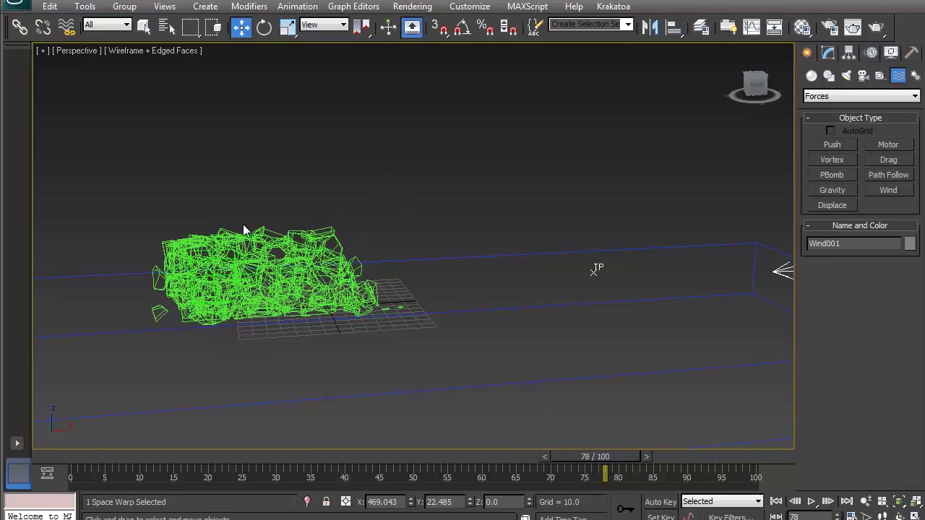
key("alt+Tab")
left_click(211, 354)
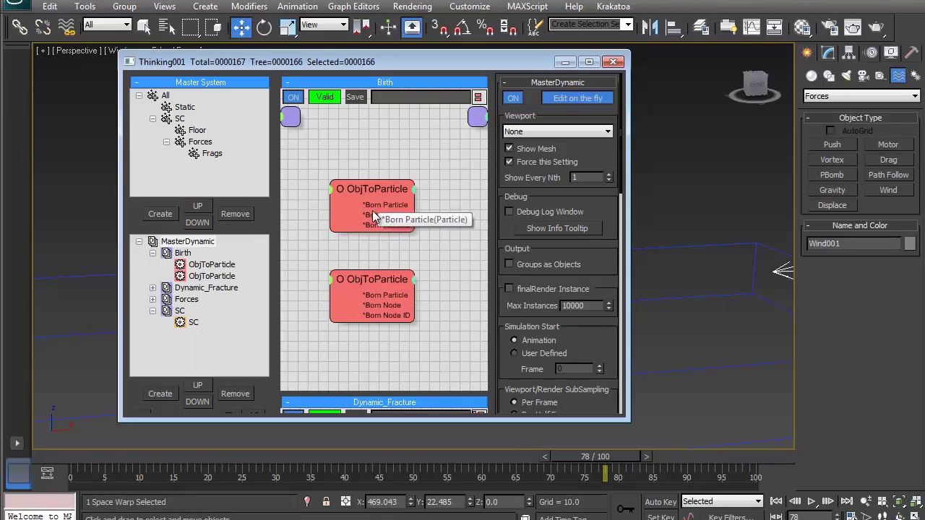
left_click(562, 64)
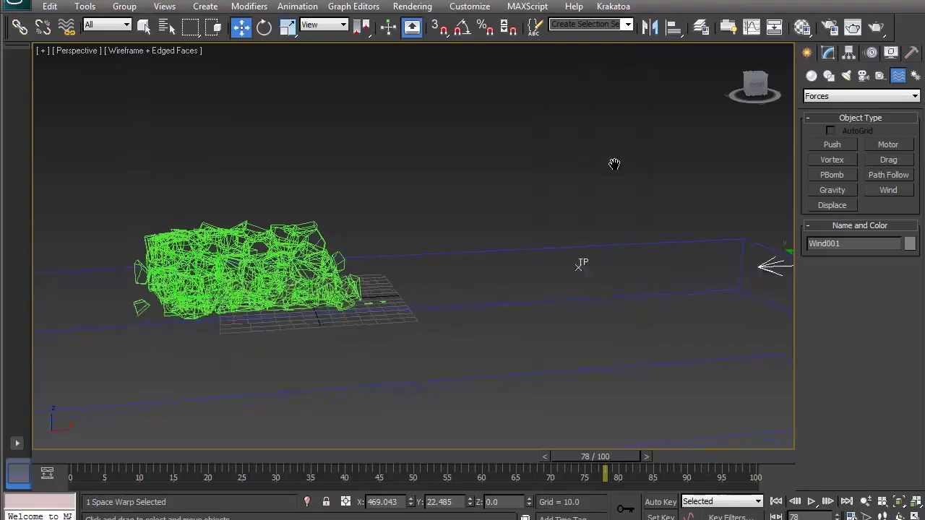
Set Wind001's Turbulence to 5, Frequency to 2 and Scale to 0.1, and play the simulation from the start.
left_click(848, 54)
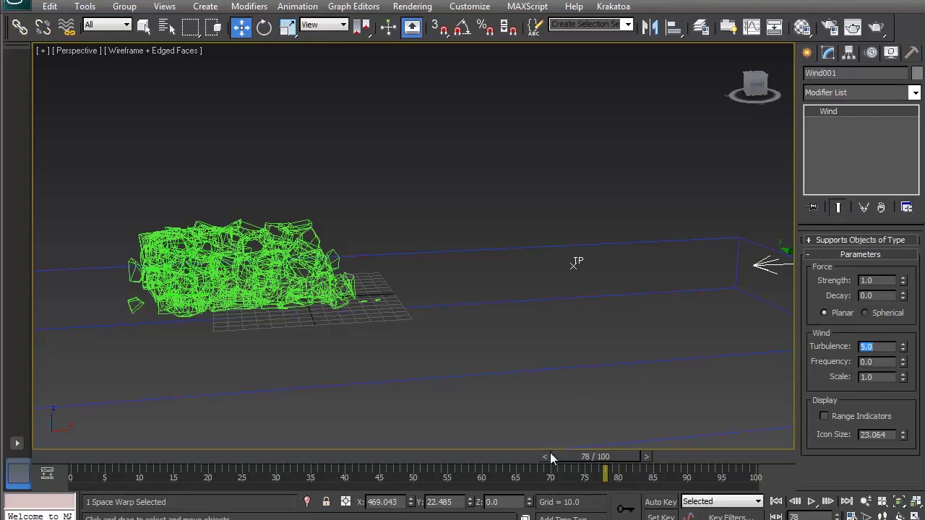
key("Tab")
key("Tab")
type("0.1")
left_click(778, 500)
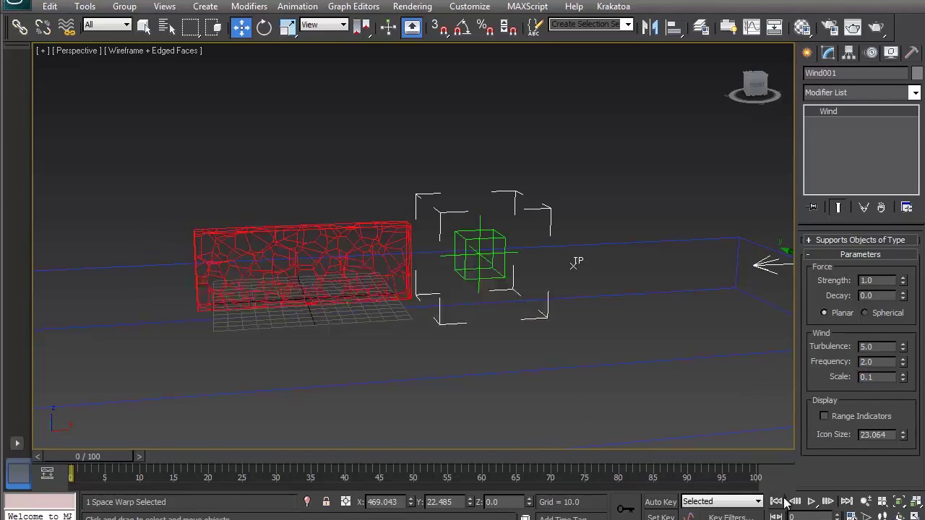
left_click(812, 501)
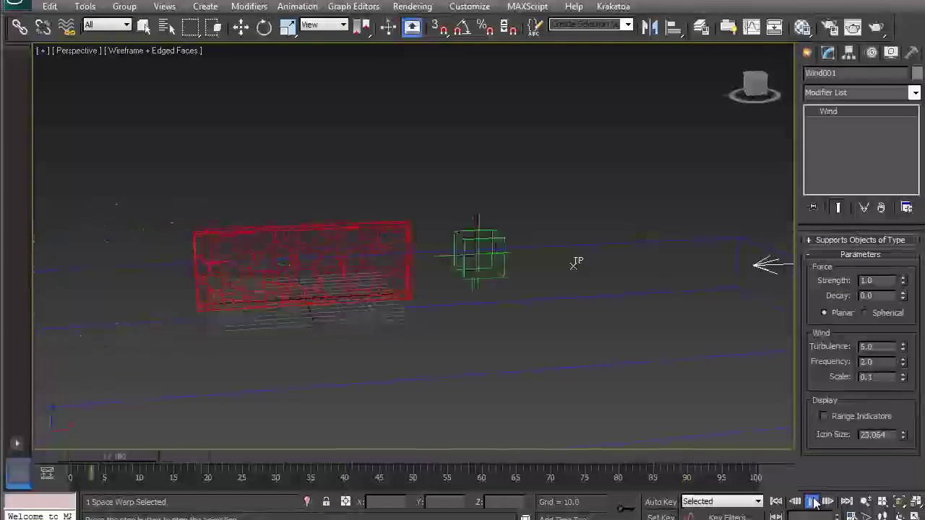
left_click(812, 501)
Set Wind001's Scale to 0.05 and replay the simulation from frame 0 to frame 94.
double_click(877, 376)
type("0.05")
left_click(775, 501)
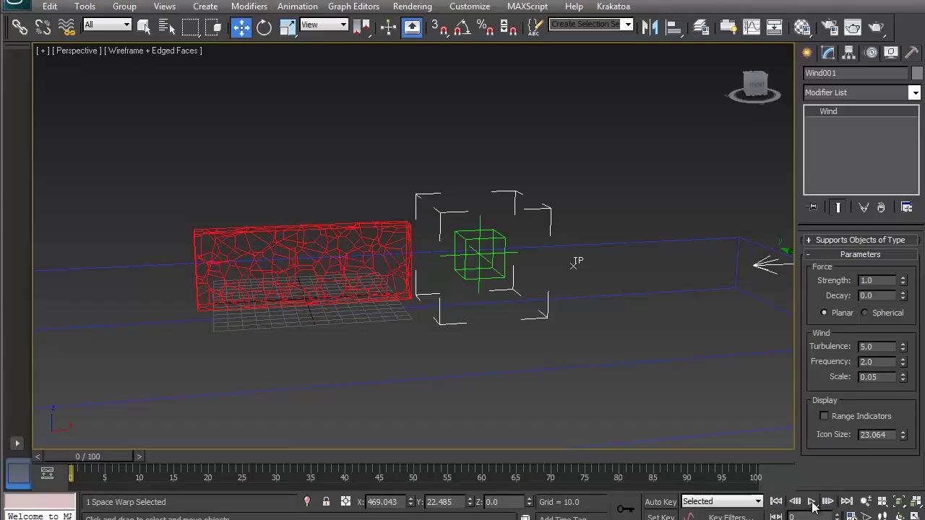
left_click(812, 501)
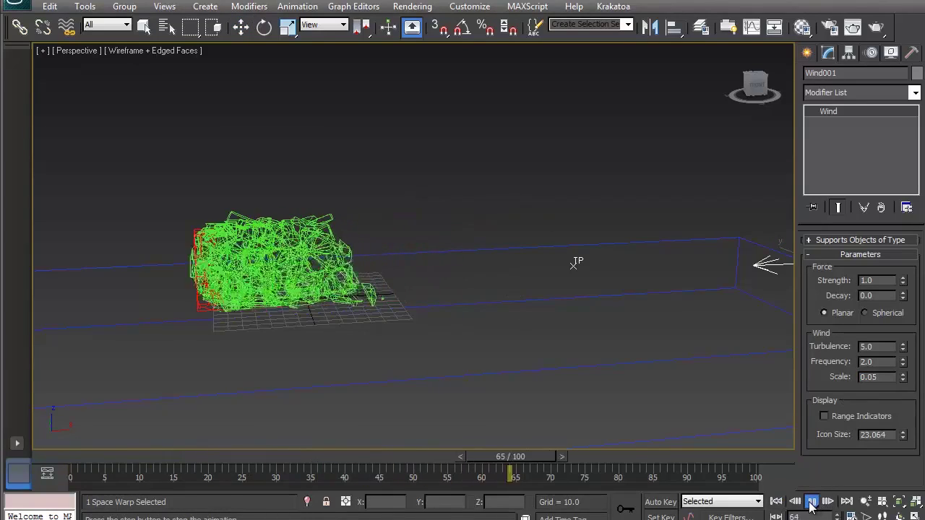
left_click(811, 506)
key("w")
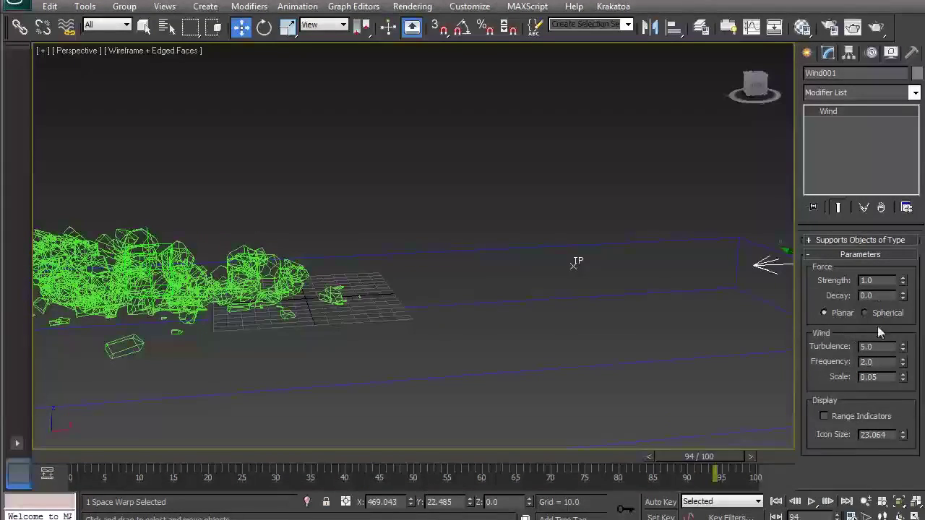
Set Wind001's Turbulence to 10 and restart the simulation from frame 0.
double_click(882, 351)
type("10")
key("Return")
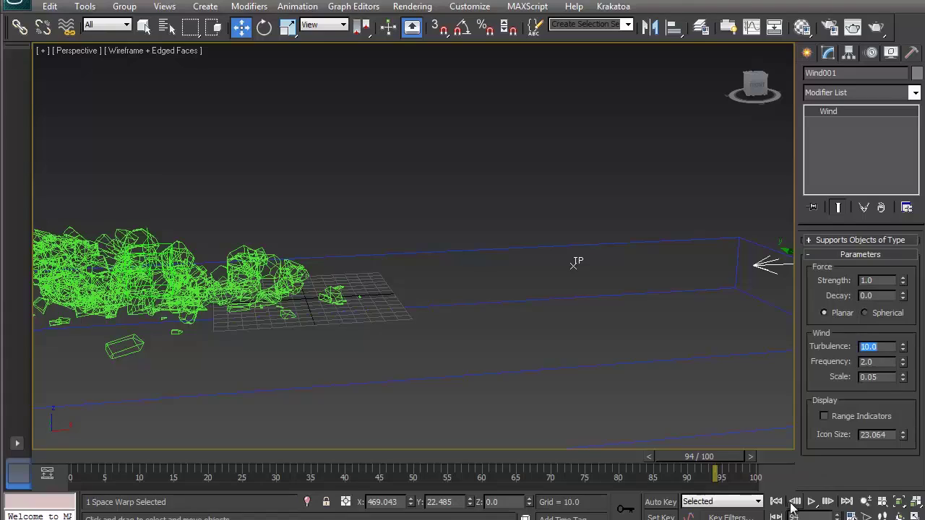
left_click(776, 502)
left_click(811, 502)
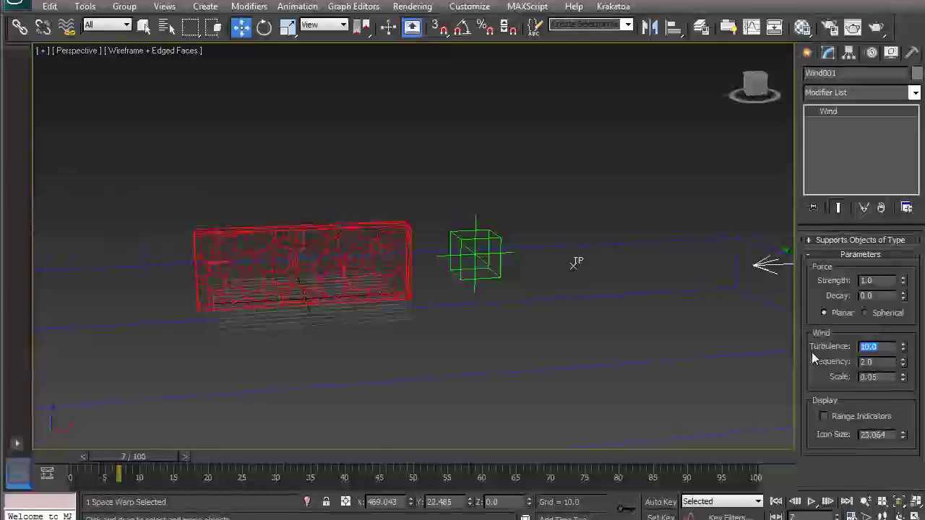
Set Wind001's Turbulence to 8 and Frequency to 1, and play the simulation.
type("8")
key("Return")
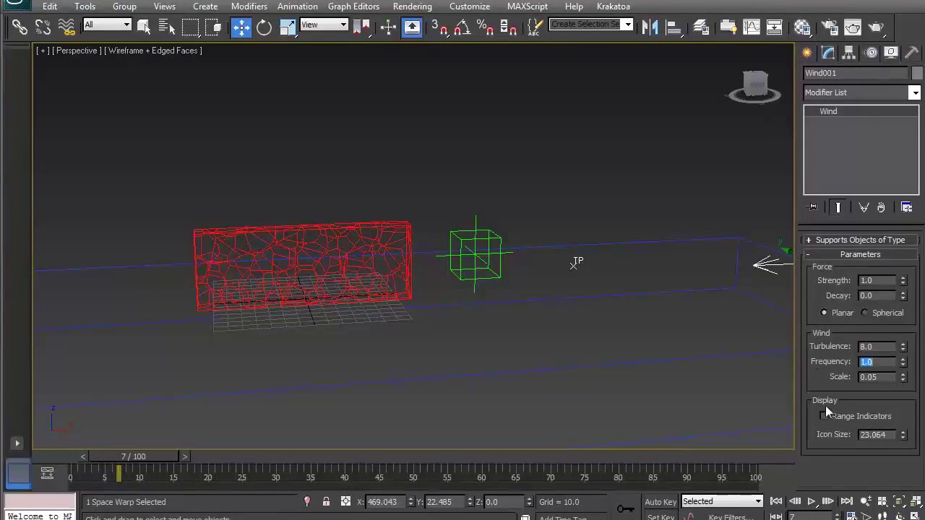
left_click(810, 502)
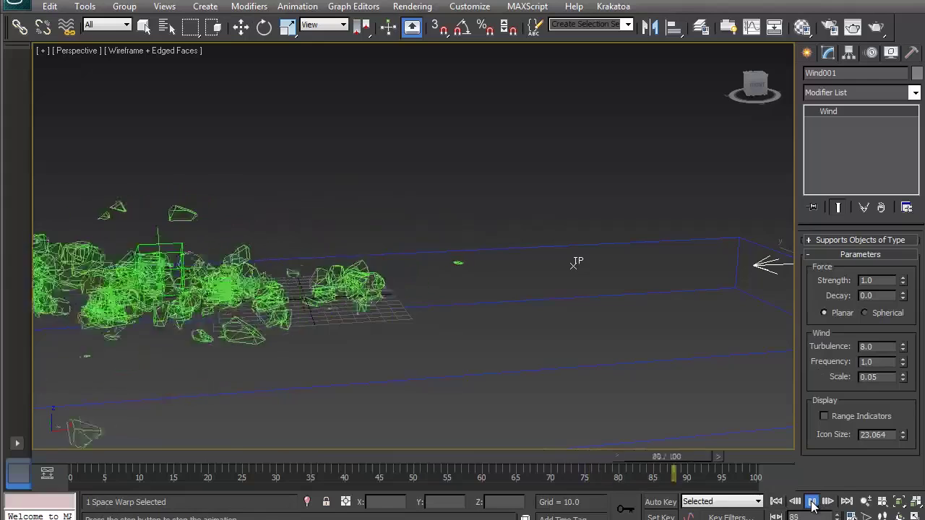
Set Wind001's Turbulence to 6, run the simulation from the start, and return to frame 0.
left_click(811, 502)
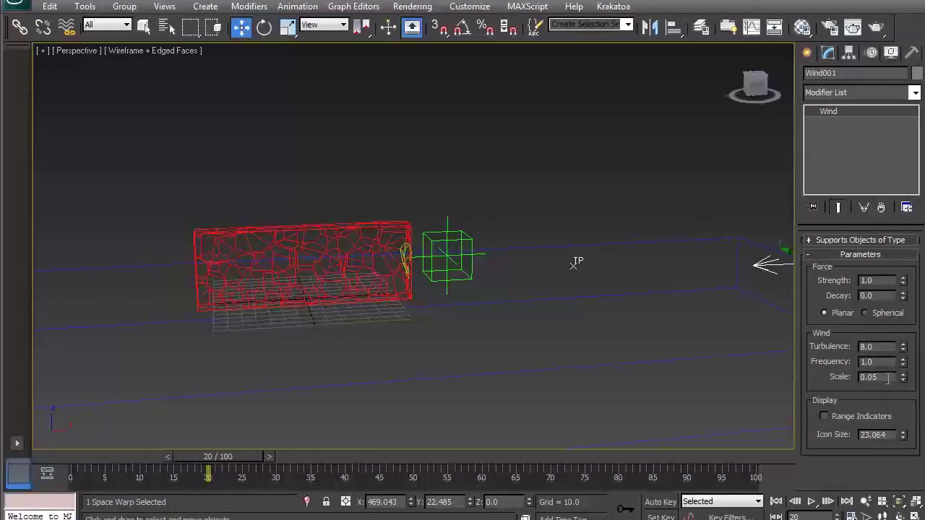
type("6")
key("Return")
left_click(777, 507)
left_click(811, 504)
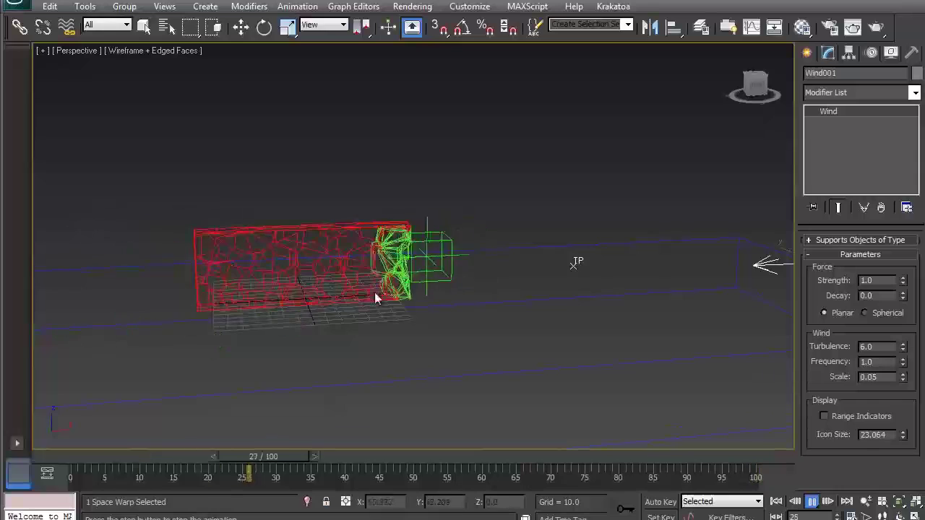
left_click_drag(81, 455, 412, 381)
key("w")
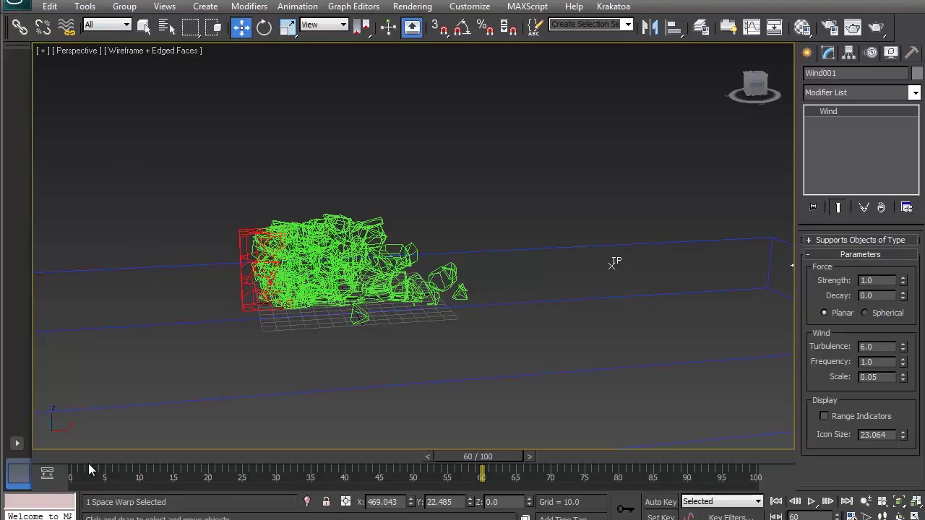
left_click(56, 454)
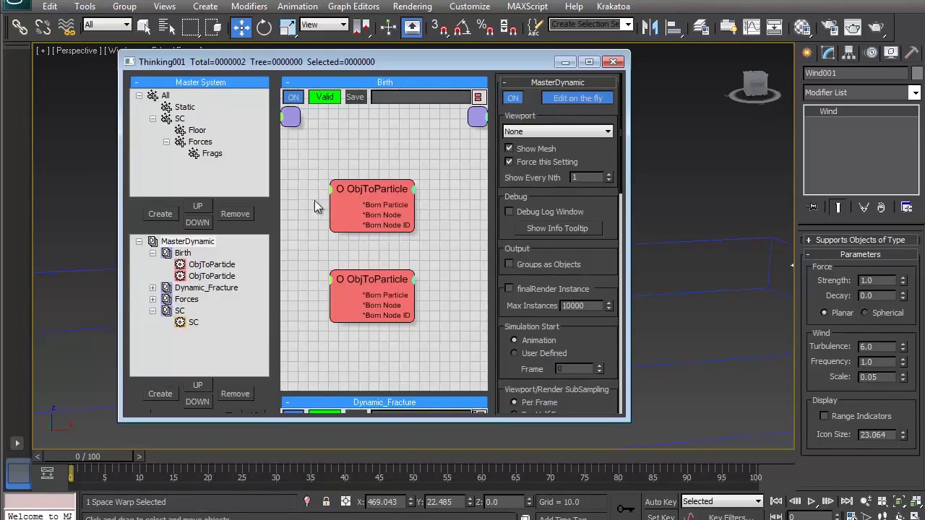
Disable the SC operator in the SC dynamic set and scrub the simulation to frame 65 to view the falling fragments.
left_click(181, 287)
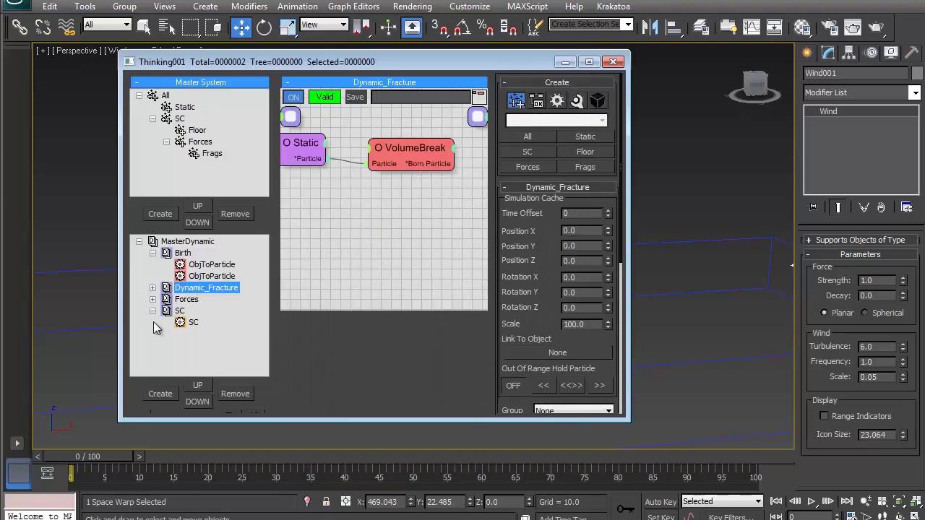
left_click(180, 311)
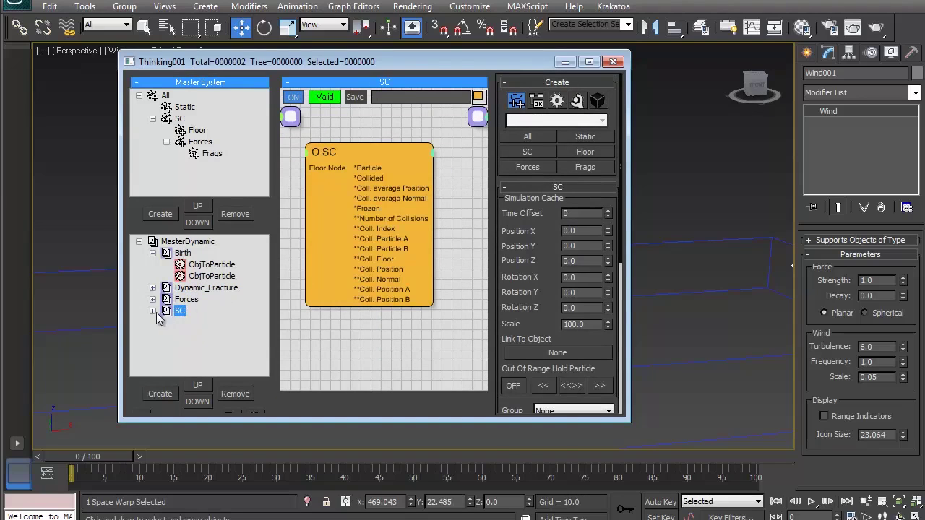
right_click(339, 152)
left_click(335, 162)
left_click_drag(359, 66, 612, 87)
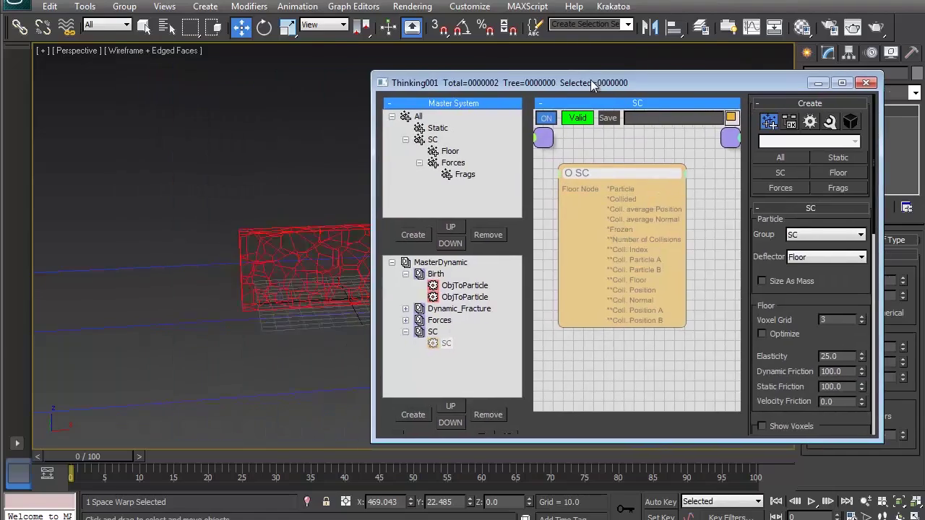
left_click_drag(95, 451, 153, 458)
left_click_drag(341, 462, 530, 458)
key("w")
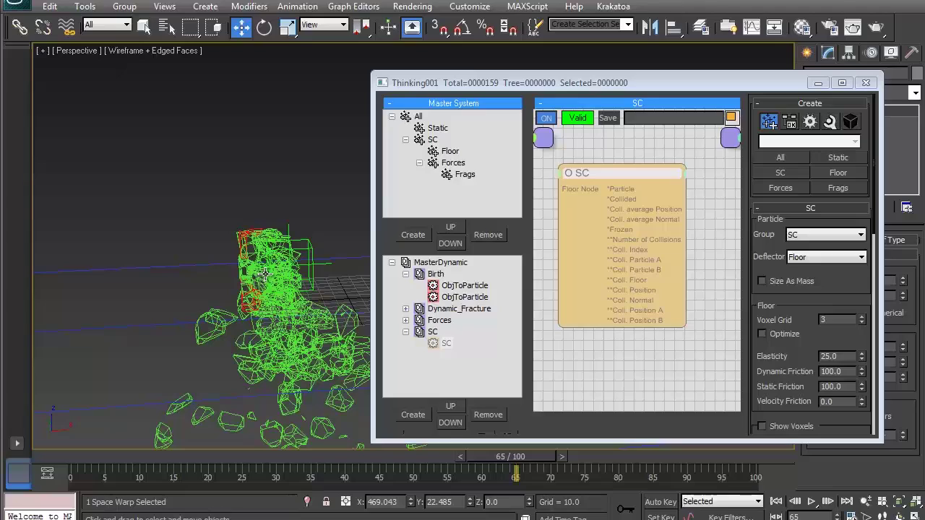
middle_click_drag(145, 318, 86, 221)
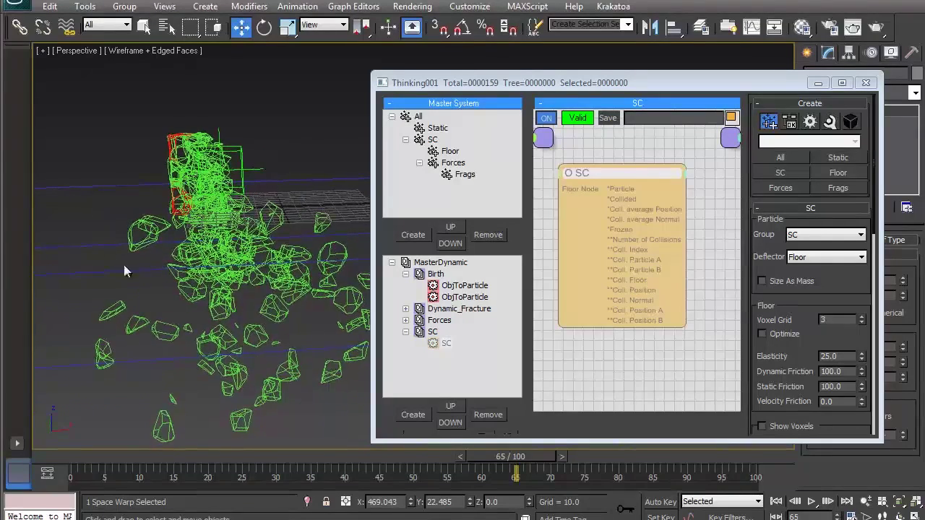
Open the Dynamic_Fracture set, reposition its Static and VolumeBreak nodes, and check which group VolumeBreak outputs to.
left_click(455, 309)
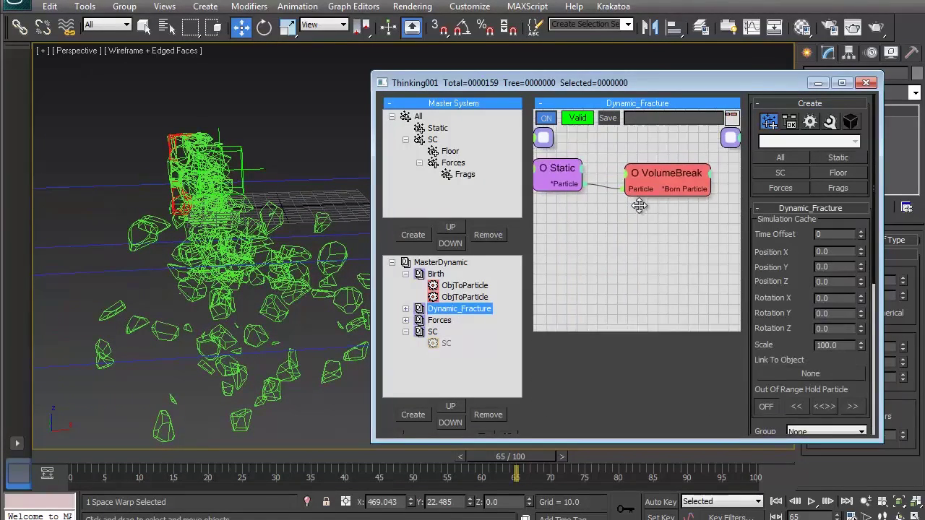
left_click_drag(674, 186, 668, 180)
left_click_drag(564, 177, 569, 178)
left_click(597, 254)
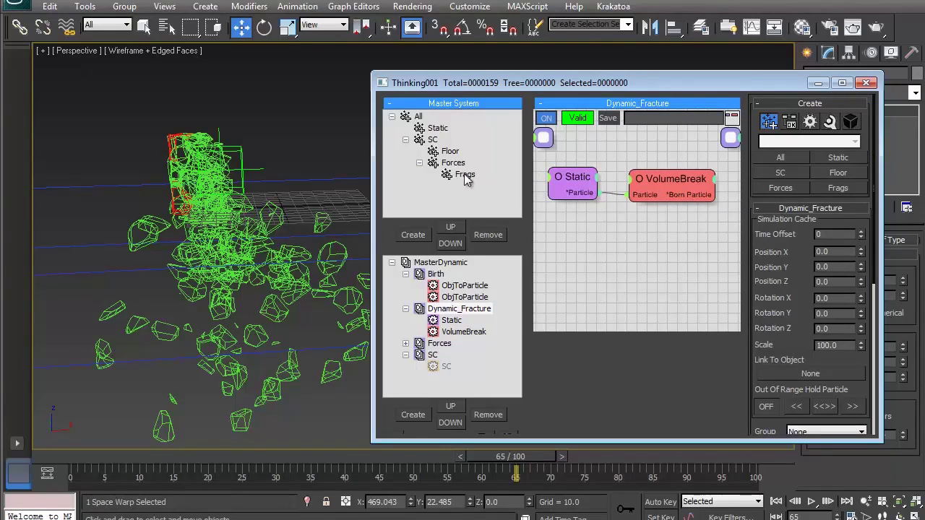
left_click(671, 181)
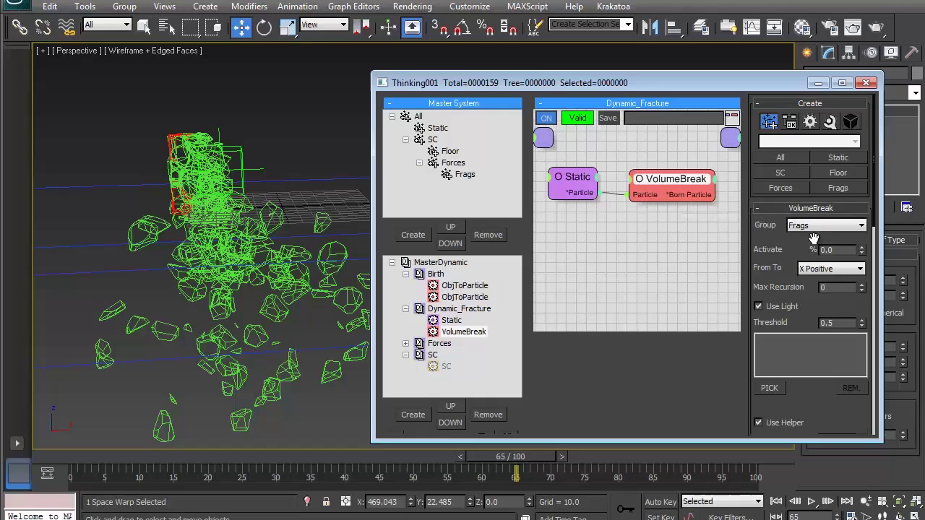
left_click(555, 261)
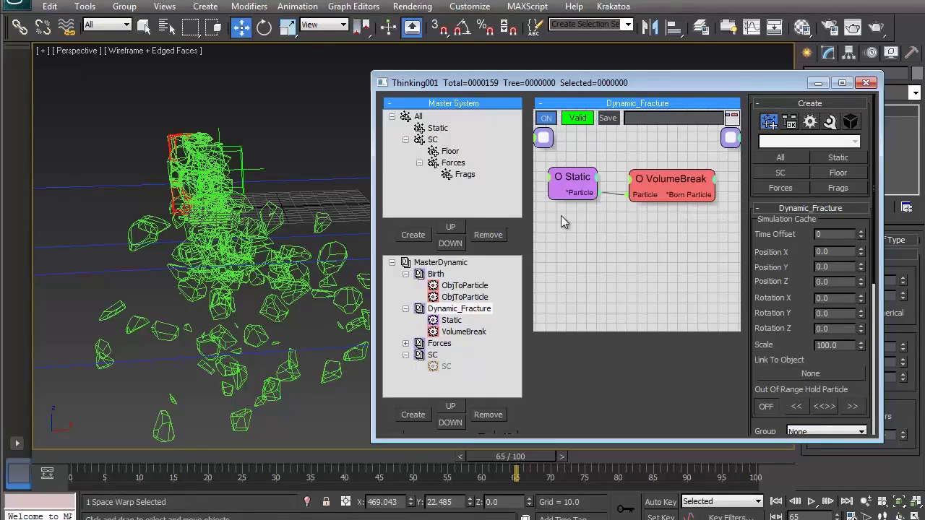
Add a Frags group node to Dynamic_Fracture and place it below the Static node.
right_click(566, 242)
mouse_move(565, 251)
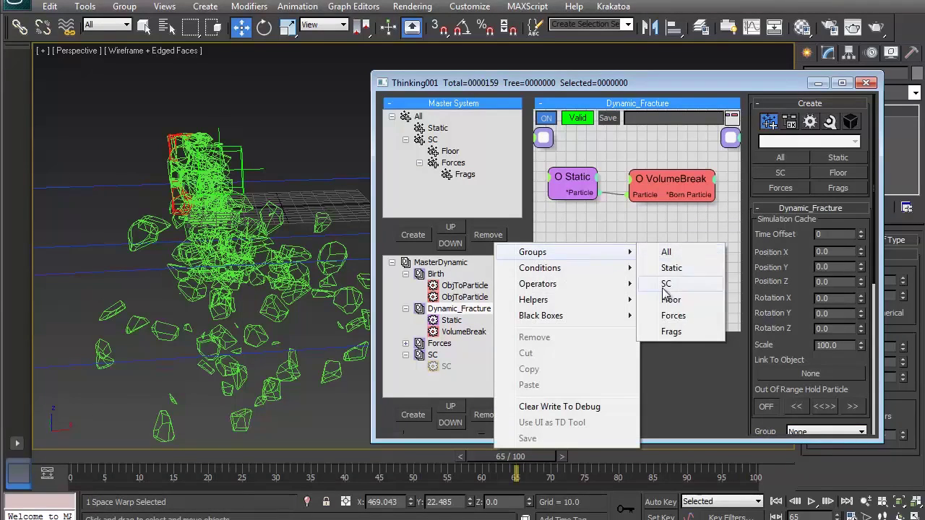
left_click(670, 332)
left_click_drag(588, 258, 568, 253)
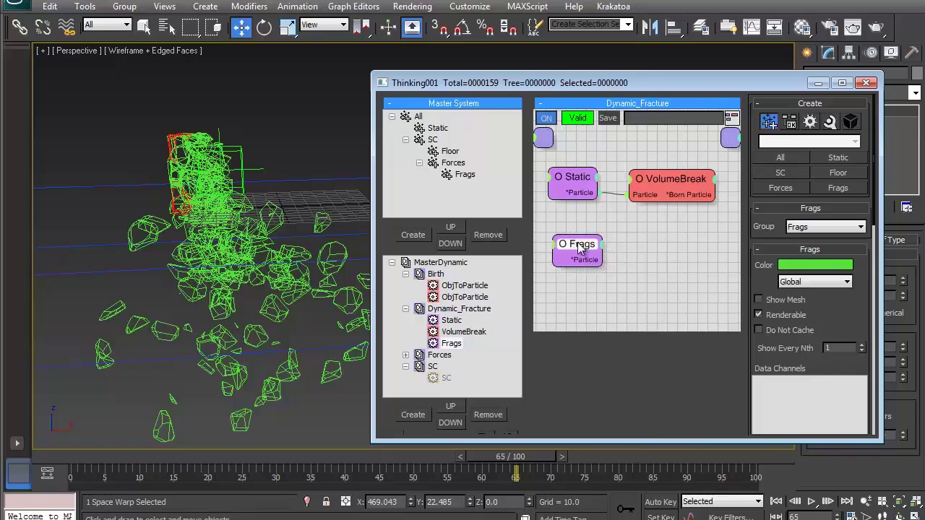
Create a particle group named Small_frags under Forces and select it.
left_click(462, 163)
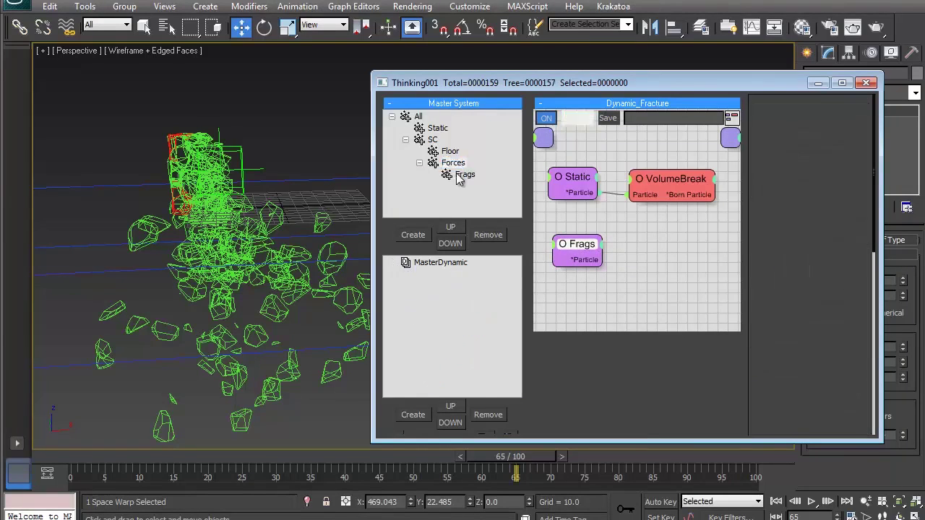
left_click(423, 236)
left_click(469, 187)
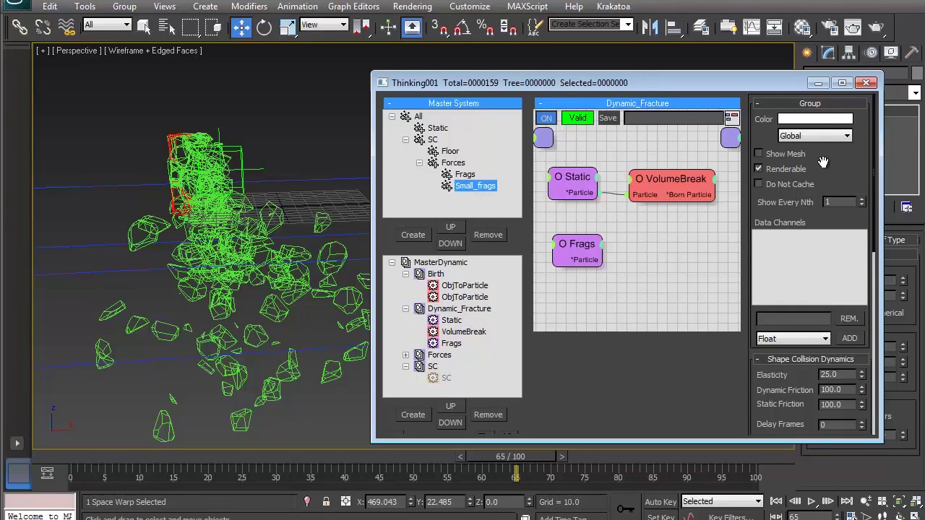
Set the Small_frags group color to orange-yellow with Red 249, Green 188 and Blue 22.
left_click(803, 120)
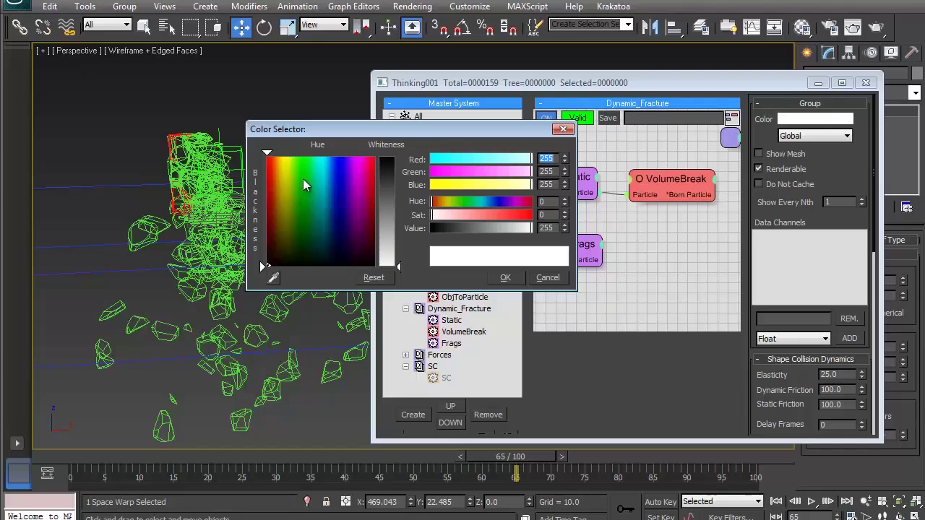
mouse_move(325, 174)
left_mouse_down()
mouse_move(284, 165)
mouse_move(277, 153)
left_mouse_up()
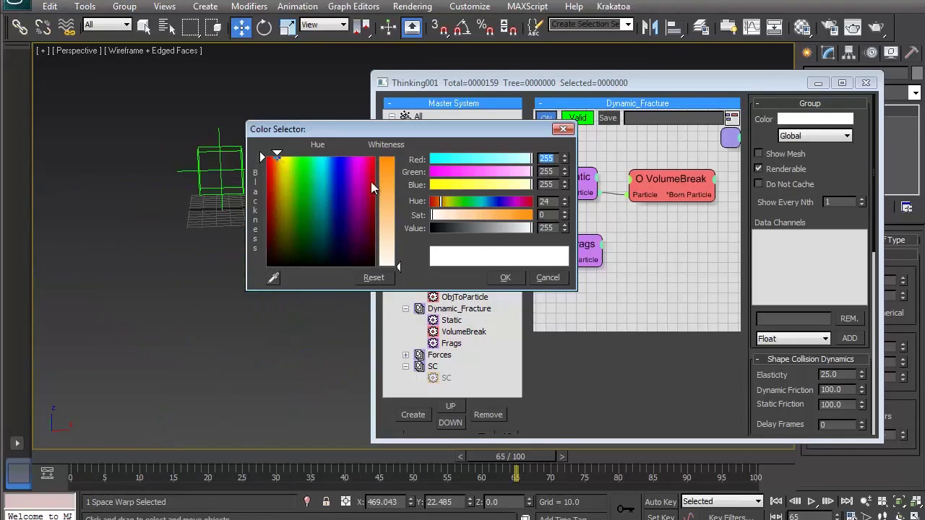
left_click(396, 166)
left_click_drag(395, 161, 395, 164)
left_click_drag(284, 165, 280, 160)
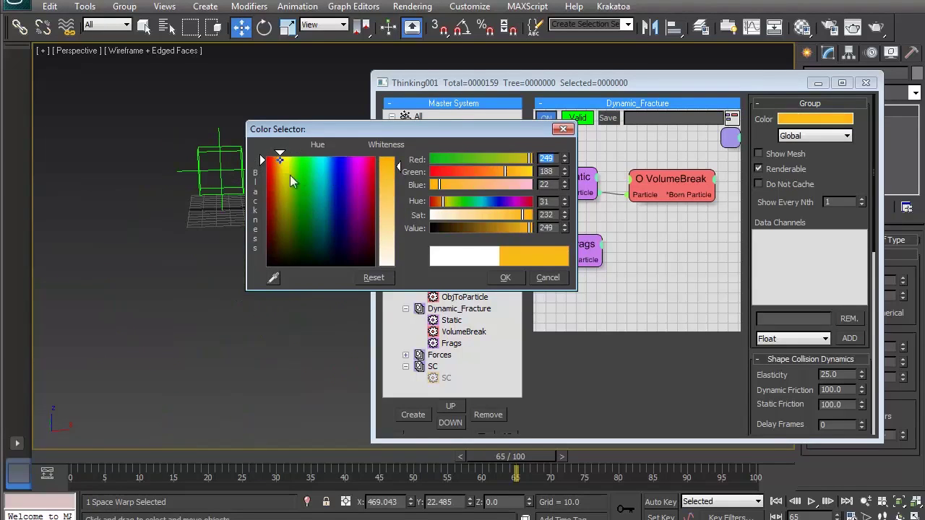
left_click(501, 278)
left_click(595, 287)
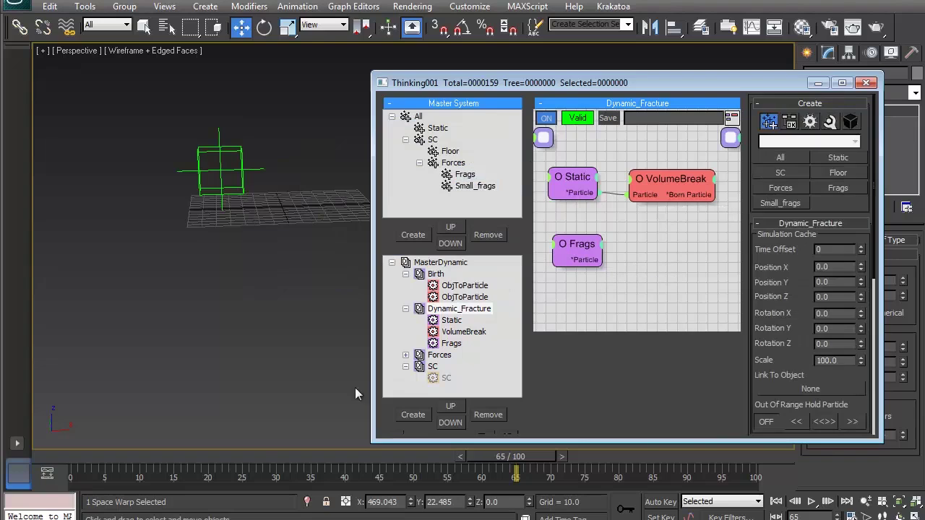
Set VolumeBreak's Raster to 10% and scrub the simulation from frame 0 to frame 68.
left_click_drag(82, 463, 186, 457)
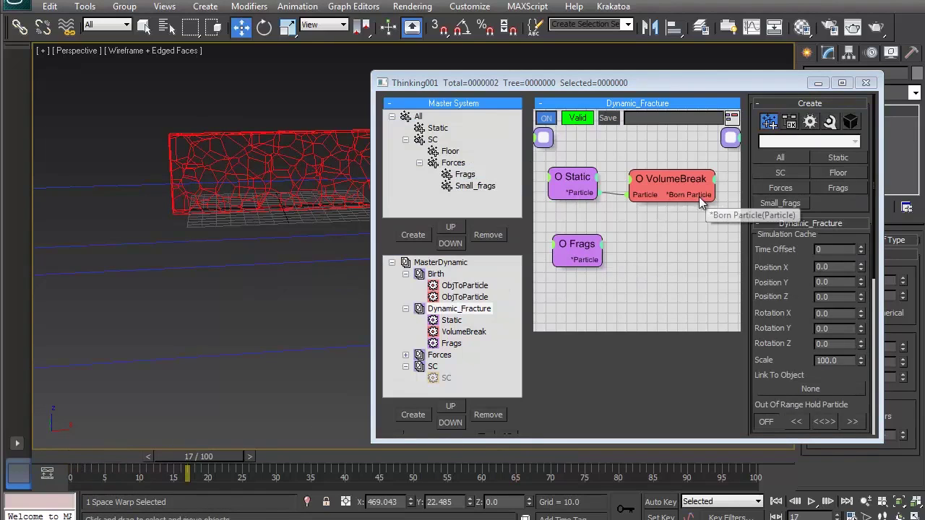
left_click(666, 181)
scroll(810, 421, "down", 5)
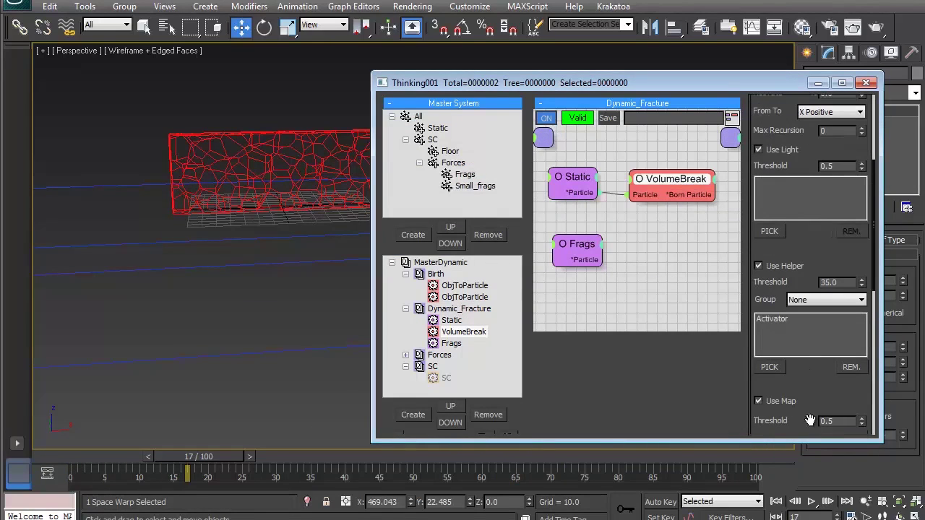
scroll(788, 375, "down", 8)
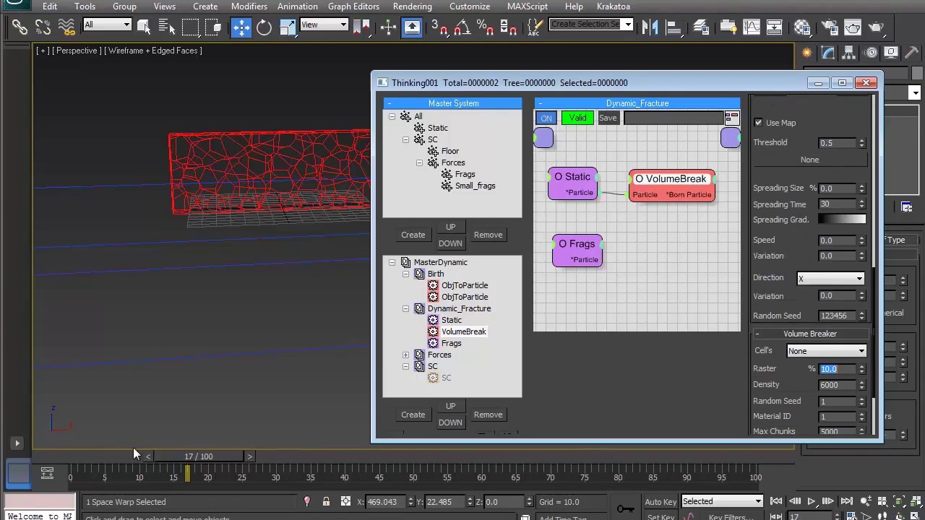
left_click_drag(144, 456, 48, 464)
left_click_drag(158, 471, 536, 476)
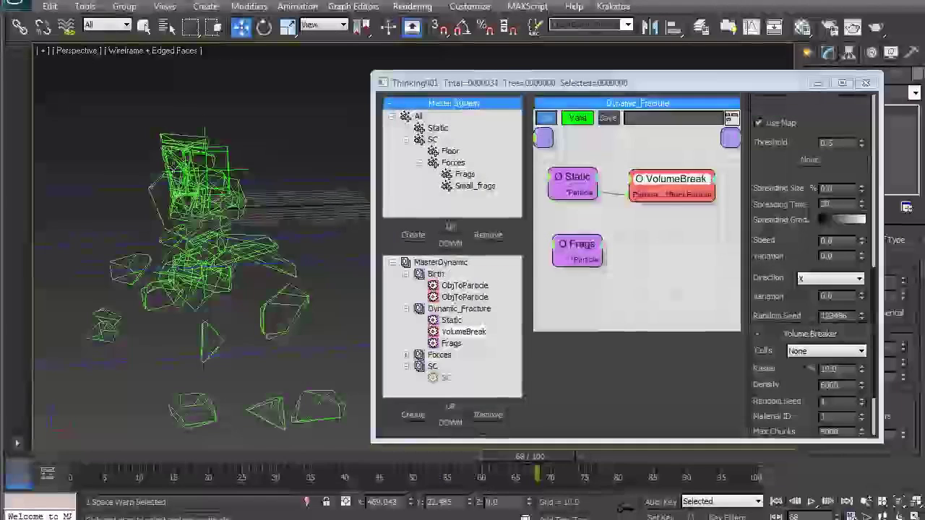
Add a standard Threshold condition to Dynamic_Fracture and place it beside the Frags node, below VolumeBreak.
left_click_drag(577, 249, 571, 244)
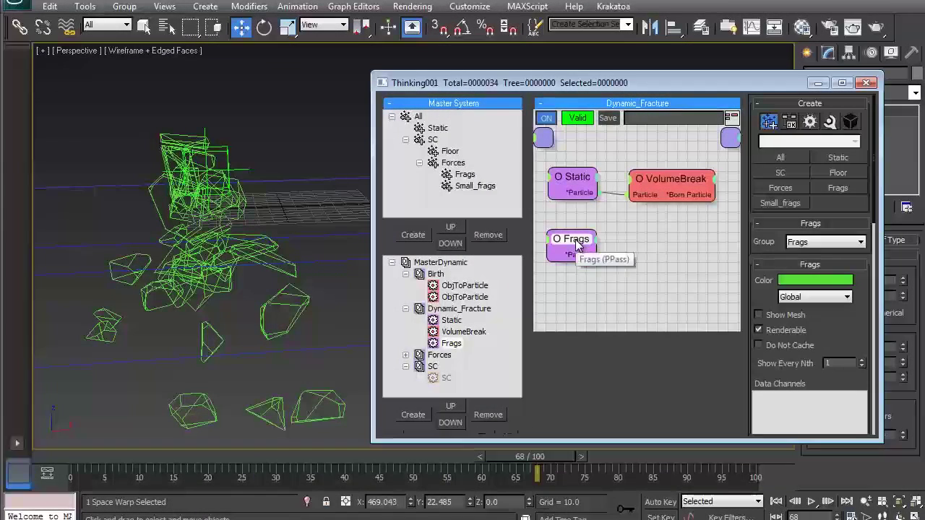
left_click(680, 182)
left_click(649, 245)
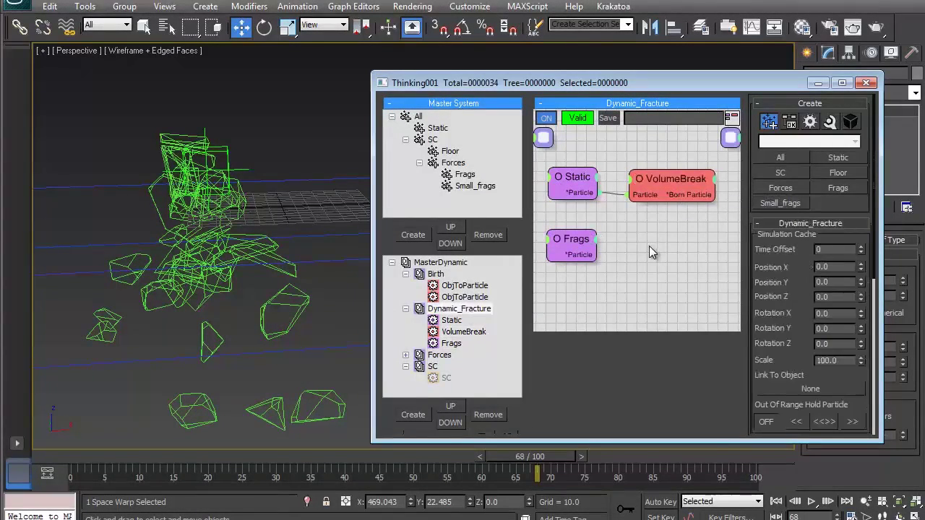
right_click(577, 247)
mouse_move(648, 290)
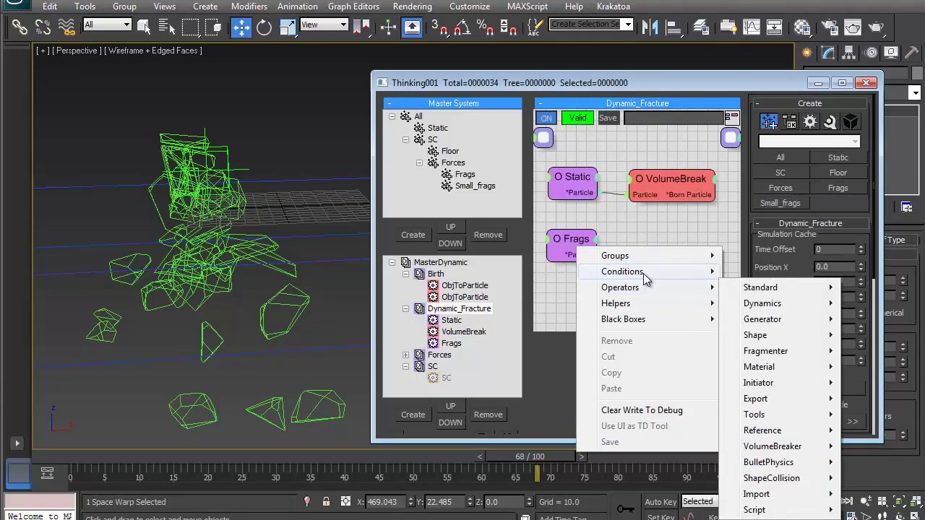
mouse_move(749, 278)
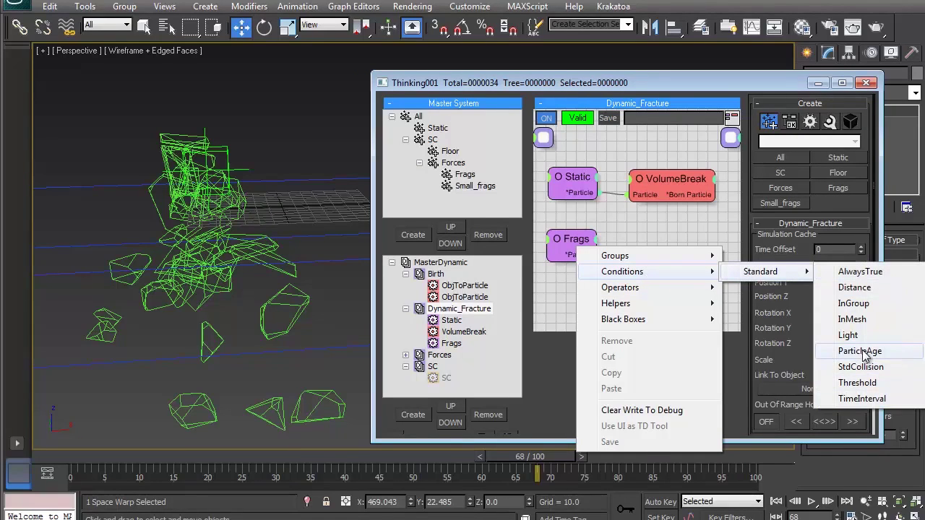
left_click(855, 383)
left_click_drag(686, 262, 656, 232)
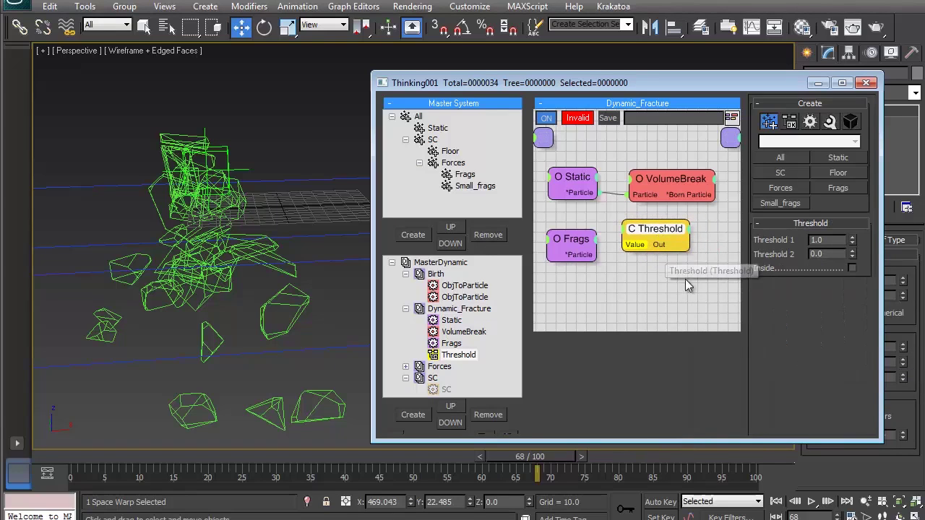
Widen the Thinking001 editor, add a Velocity output to the Frags node and move the node away from Threshold.
middle_click_drag(687, 282, 680, 280)
left_click_drag(370, 259, 214, 258)
left_click_drag(471, 237, 463, 242)
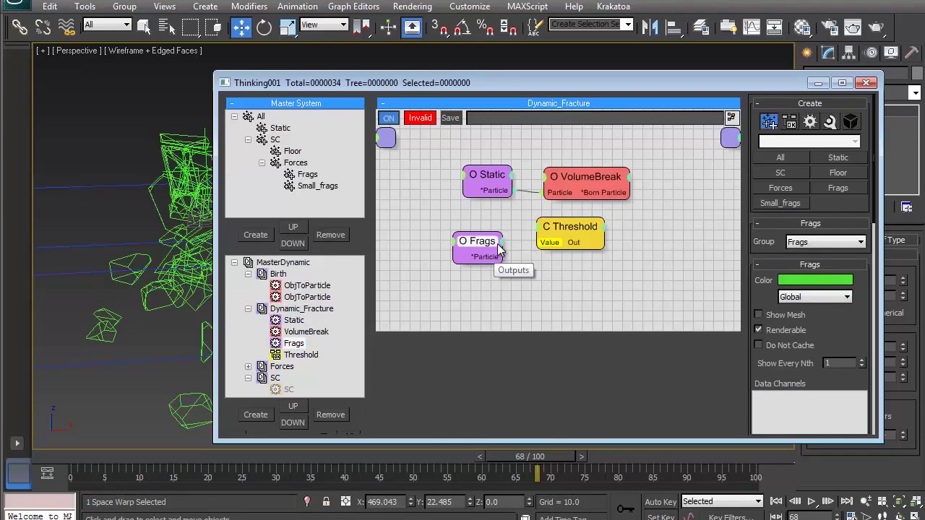
left_click(480, 257)
left_click(487, 282)
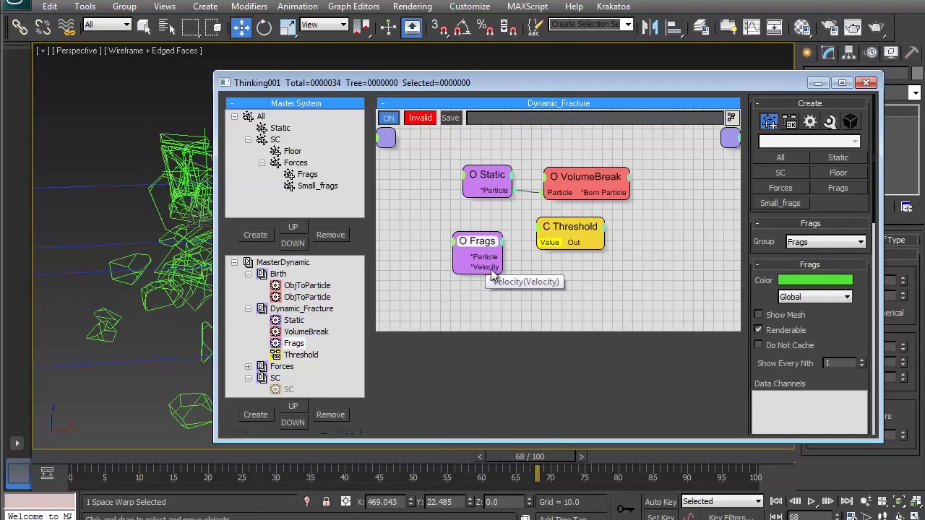
left_click_drag(491, 240, 486, 246)
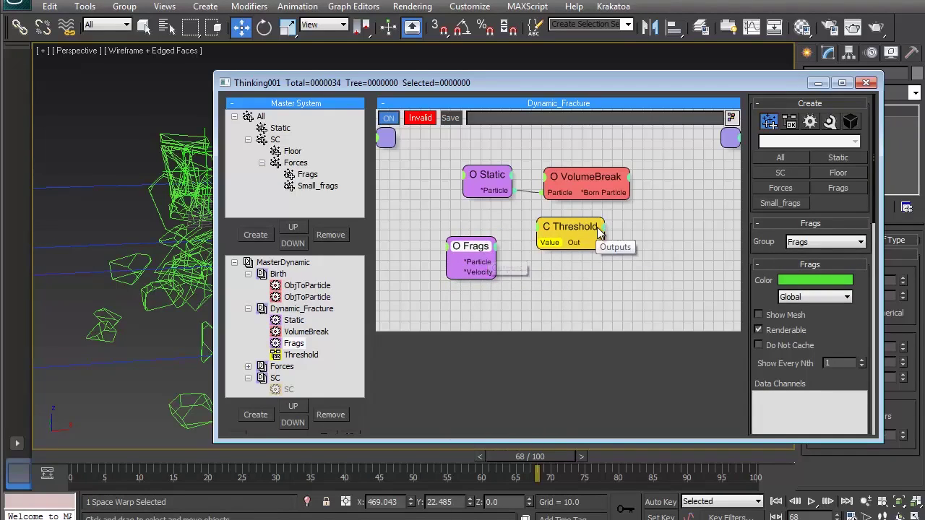
Add a second VolumeBreak operator to Dynamic_Fracture and place it below and beyond the Threshold condition.
left_click_drag(598, 231, 573, 269)
mouse_move(645, 309)
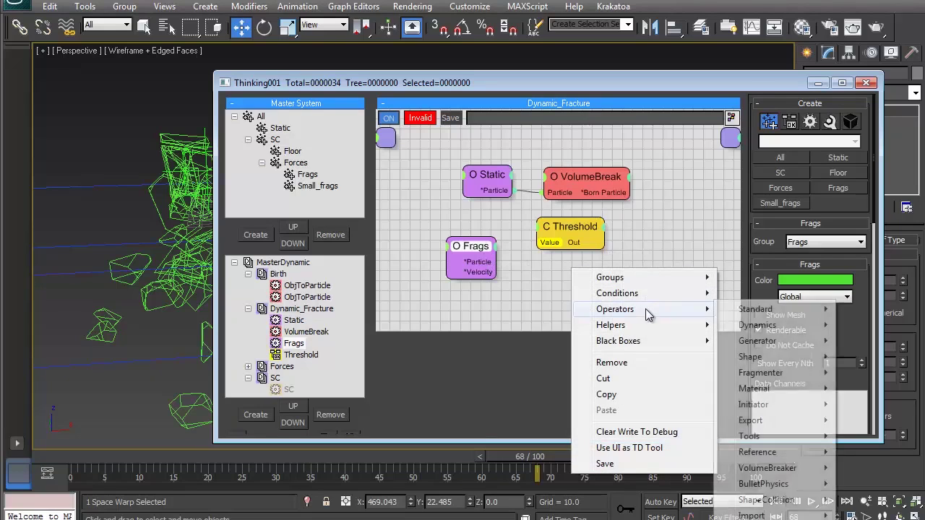
mouse_move(835, 328)
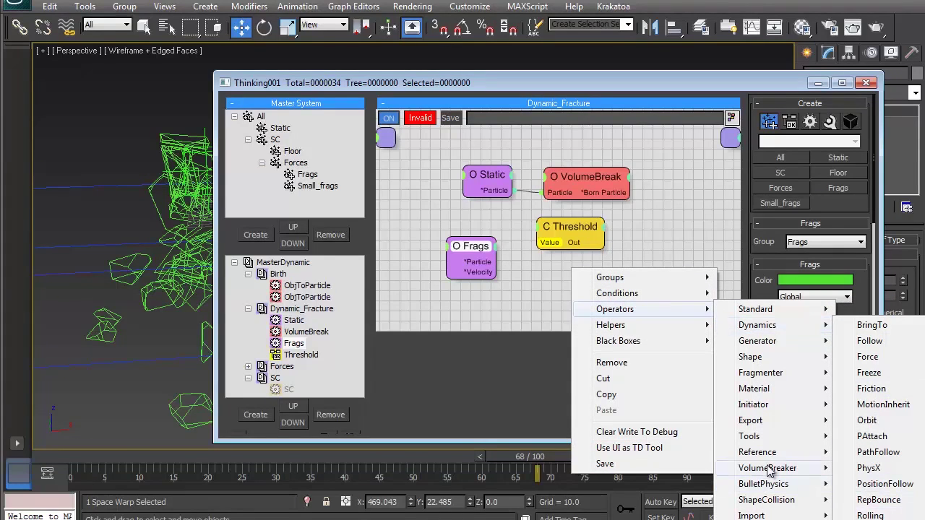
mouse_move(770, 471)
left_click(882, 484)
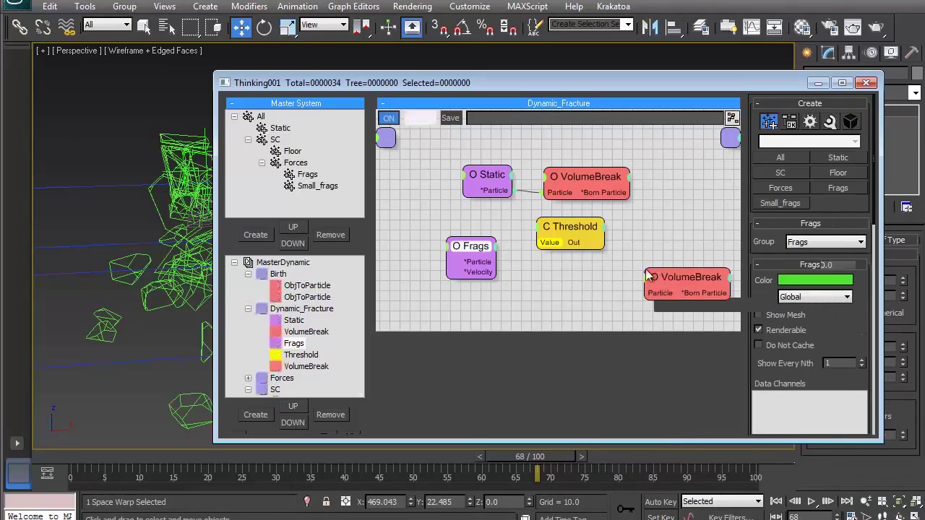
left_click_drag(657, 276, 636, 279)
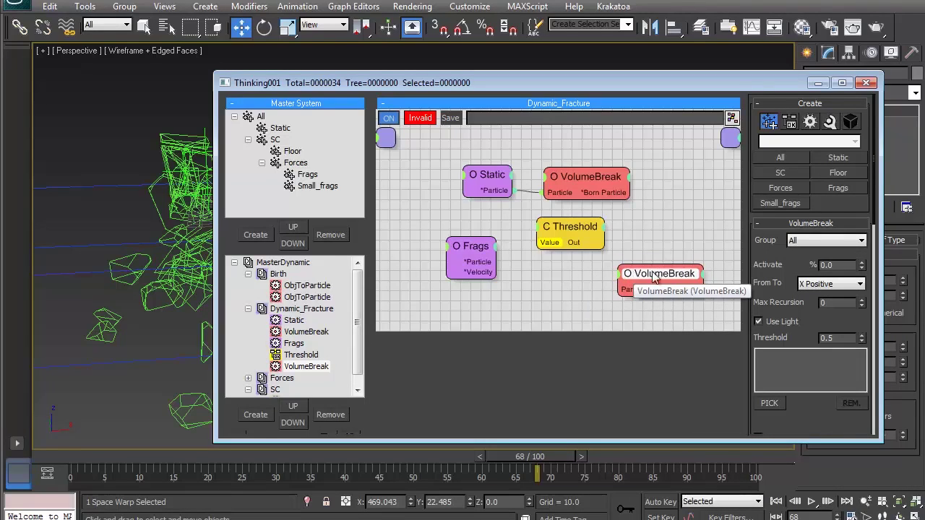
Wire Frags' Particle output to the new VolumeBreak and its Velocity through Threshold into VolumeBreak's ON input.
left_click_drag(484, 266, 621, 282)
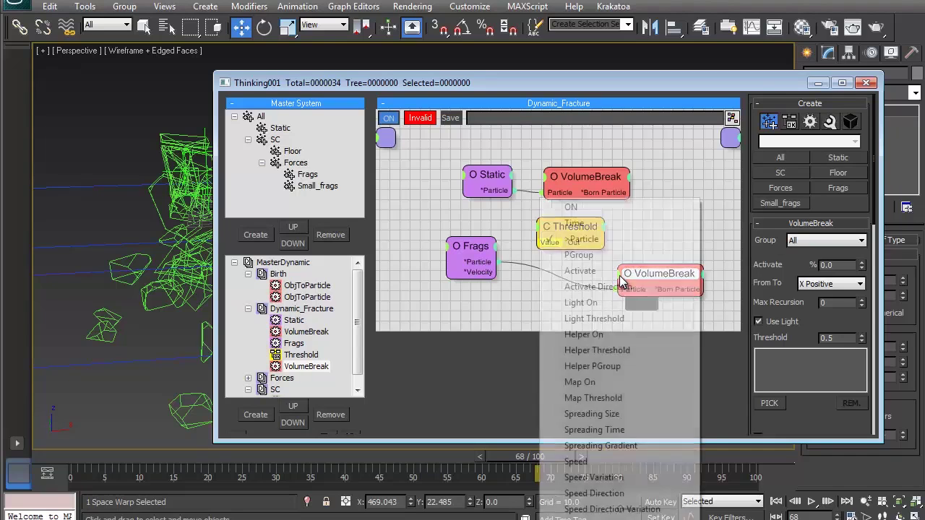
left_click(594, 208)
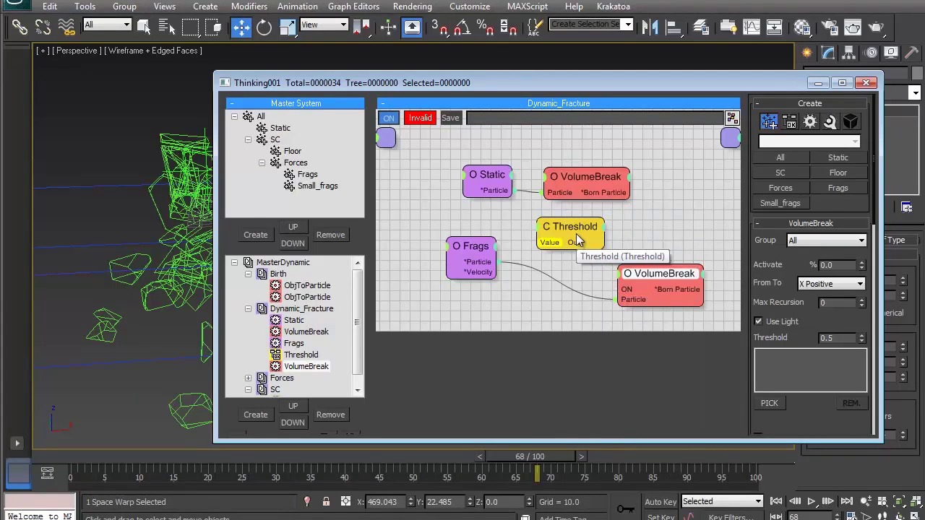
left_click_drag(497, 272, 625, 293)
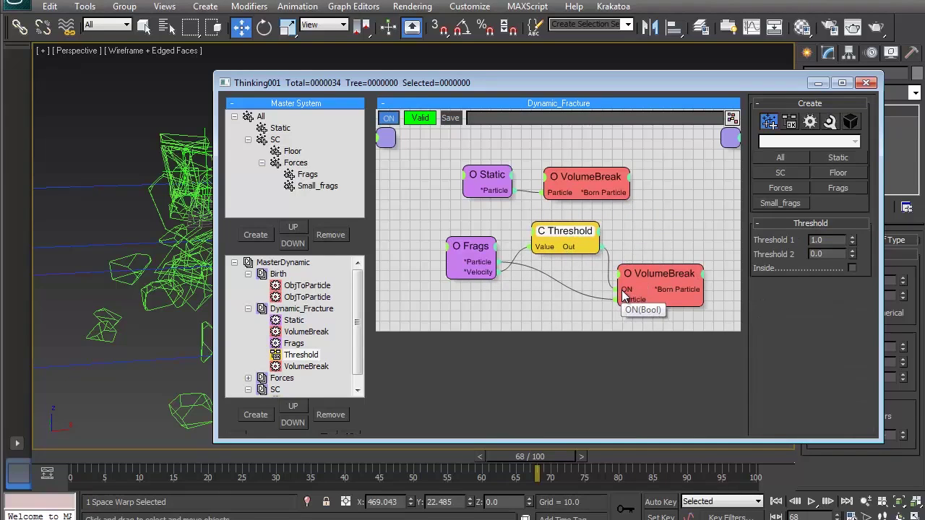
Assign the new VolumeBreak's output to the Small_frags group and scrub the simulation to frame 77.
left_click(643, 276)
left_click(803, 240)
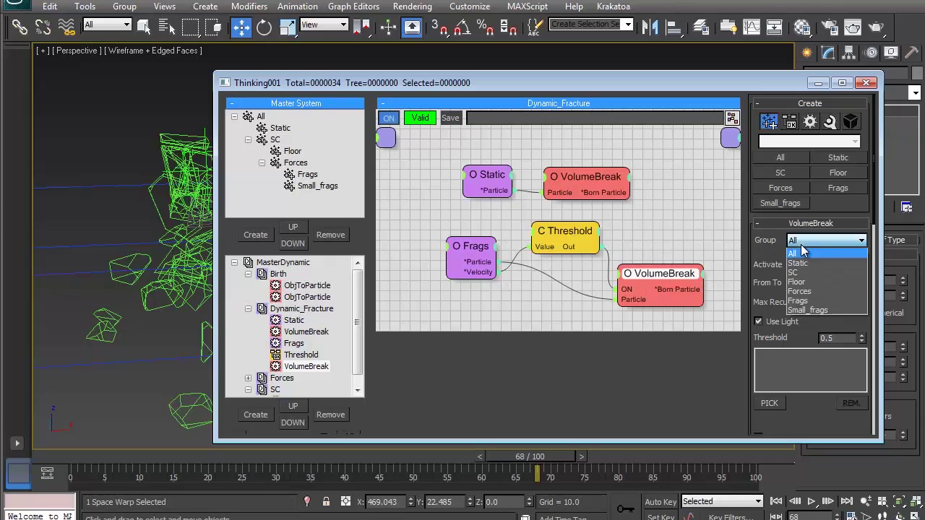
left_click(805, 309)
scroll(785, 310, "down", 5)
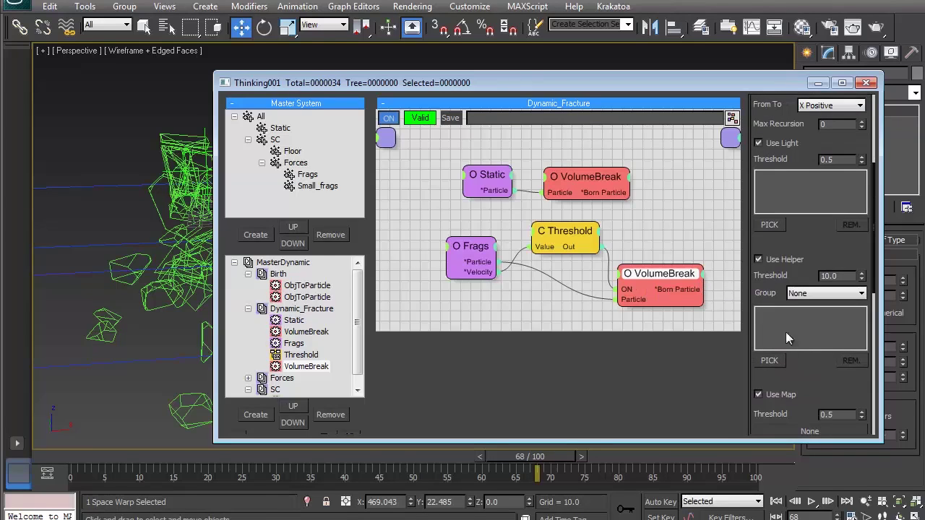
left_click_drag(793, 381, 799, 94)
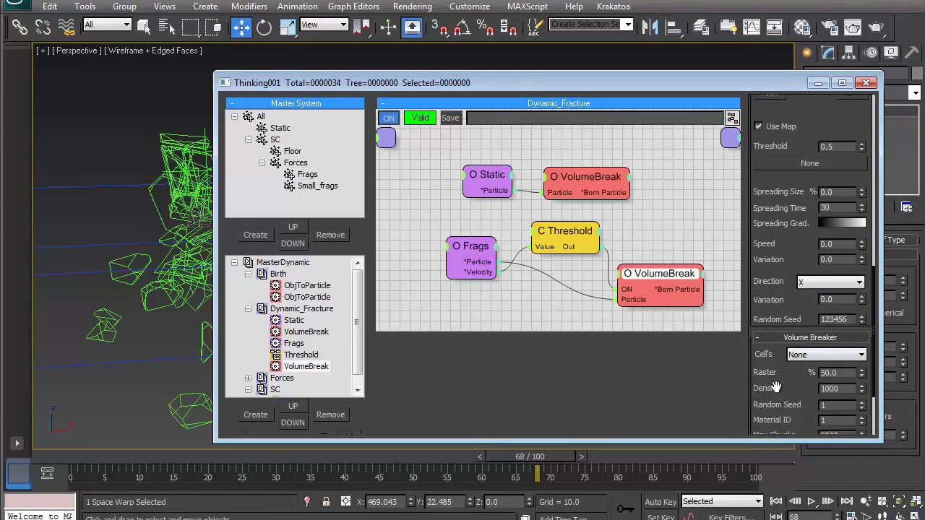
left_click_drag(775, 387, 783, 291)
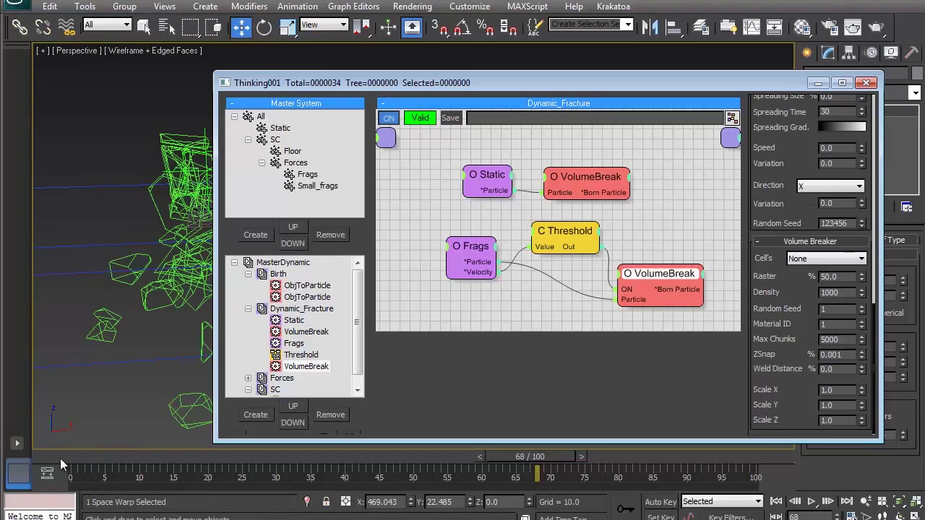
left_click(151, 457)
left_click_drag(362, 458, 562, 460)
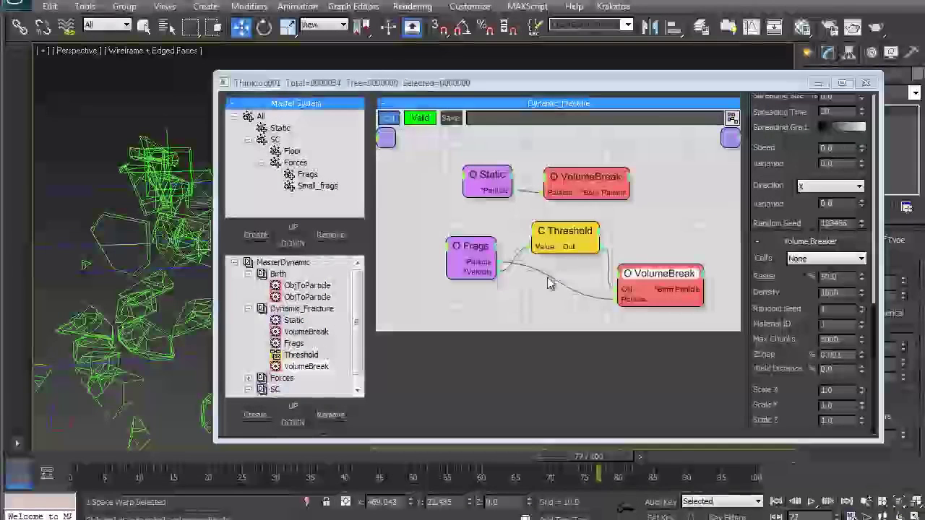
Set the Threshold condition's Threshold 1 to 50 and scrub the simulation to frame 74.
left_click(555, 242)
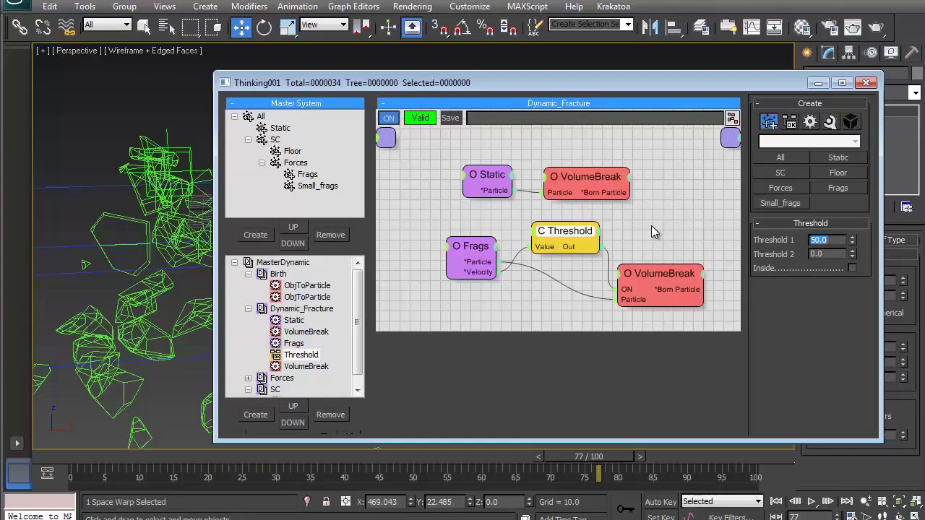
left_click(92, 460)
left_click_drag(251, 462, 557, 463)
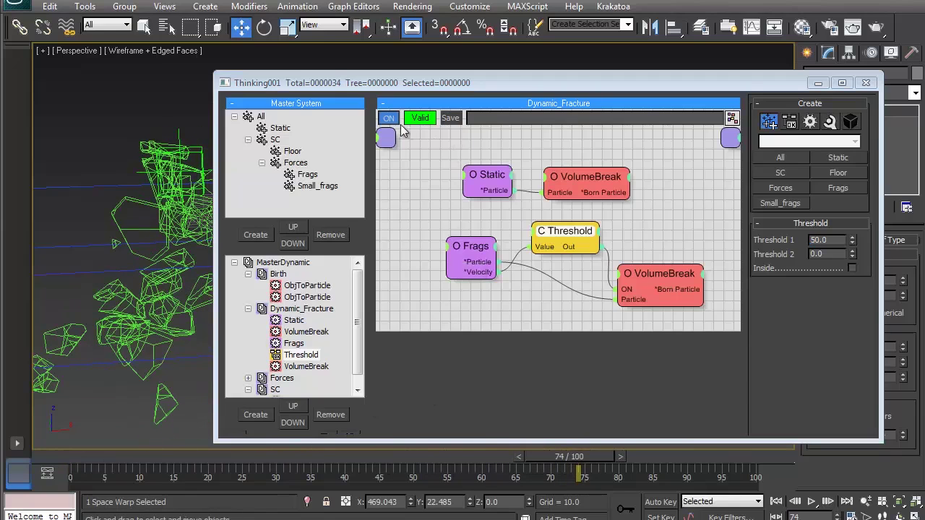
Shift the Frags and second VolumeBreak nodes slightly and set that VolumeBreak's Activate value to 100%.
left_click_drag(463, 258, 450, 250)
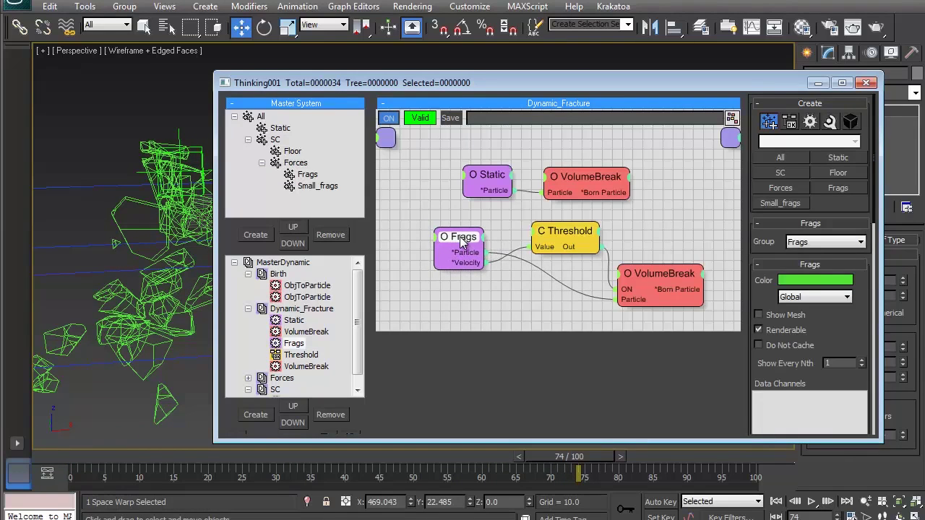
left_click_drag(618, 276, 612, 269)
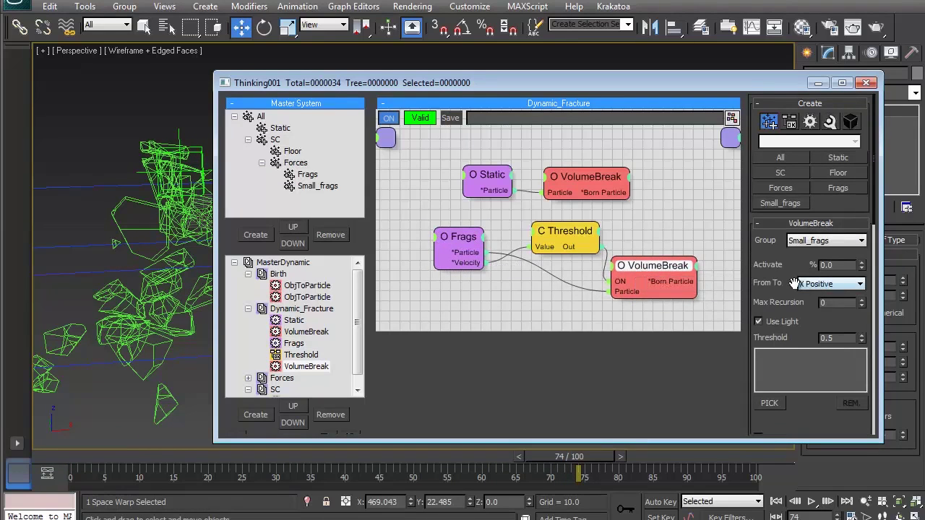
type("100")
key("Return")
Resize the Thinking001 editor to uncover more of the viewport and scrub the simulation from the start to frame 61.
left_click(40, 461)
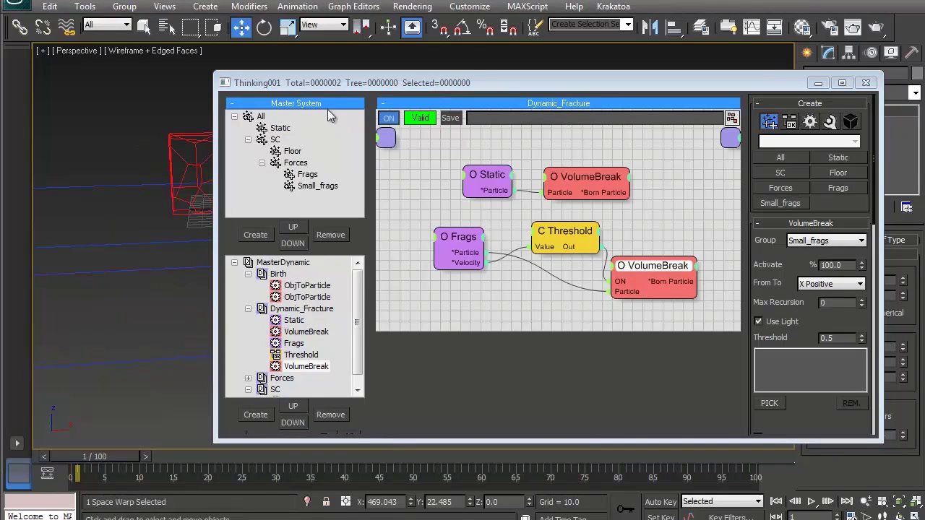
left_click_drag(217, 128, 513, 158)
left_click(811, 501)
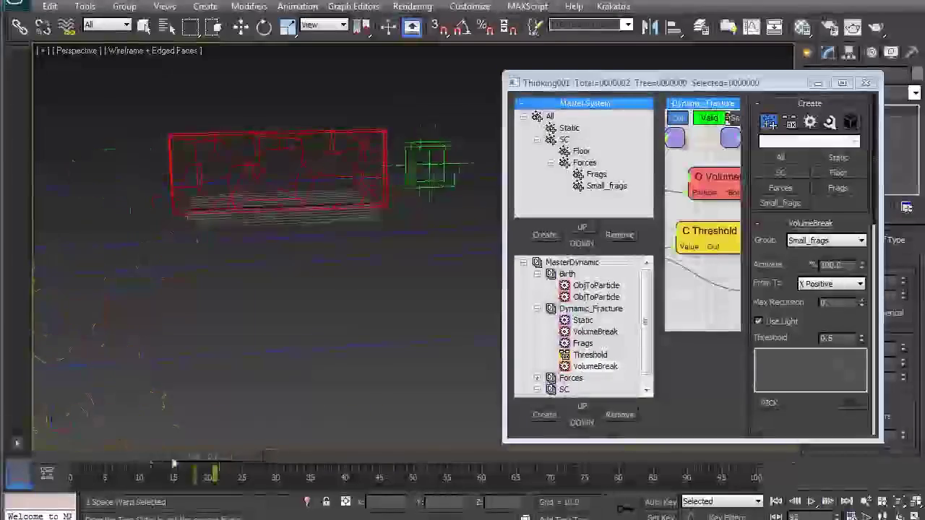
left_click_drag(79, 457, 492, 456)
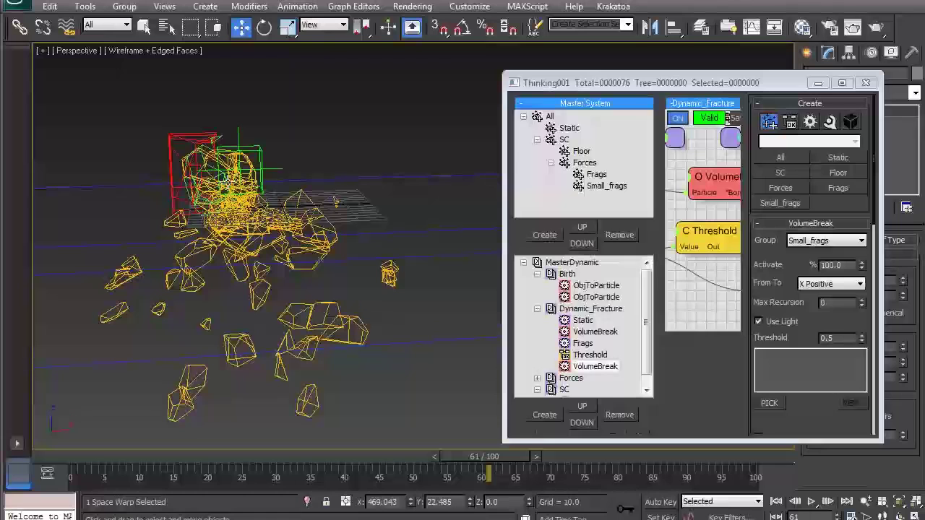
left_click_drag(506, 239, 368, 239)
Set the Threshold condition's Threshold 1 to 10 and scrub the simulation to frame 51.
left_click(649, 241)
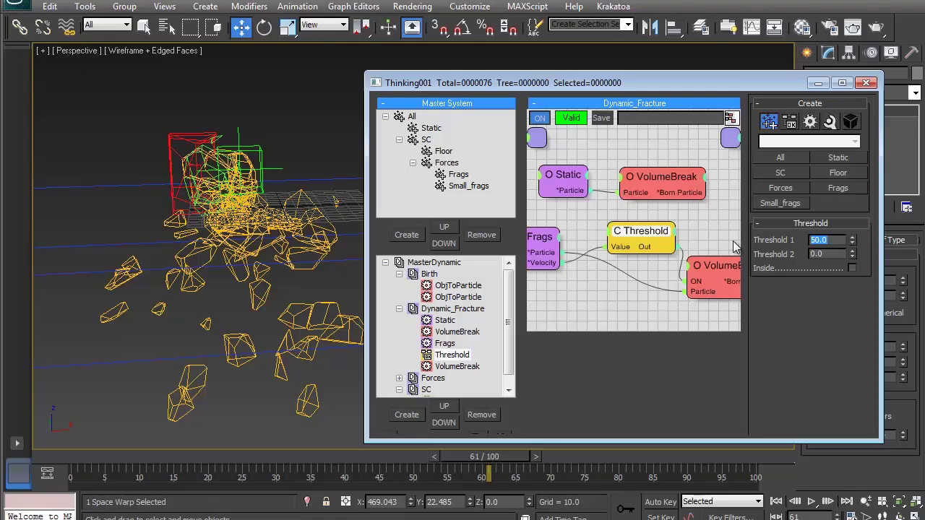
type("10")
key("Return")
left_click_drag(81, 453, 403, 464)
Set the Threshold condition's Threshold 1 to 100 and scrub the simulation from frame 0 to frame 58.
left_click_drag(834, 240, 683, 246)
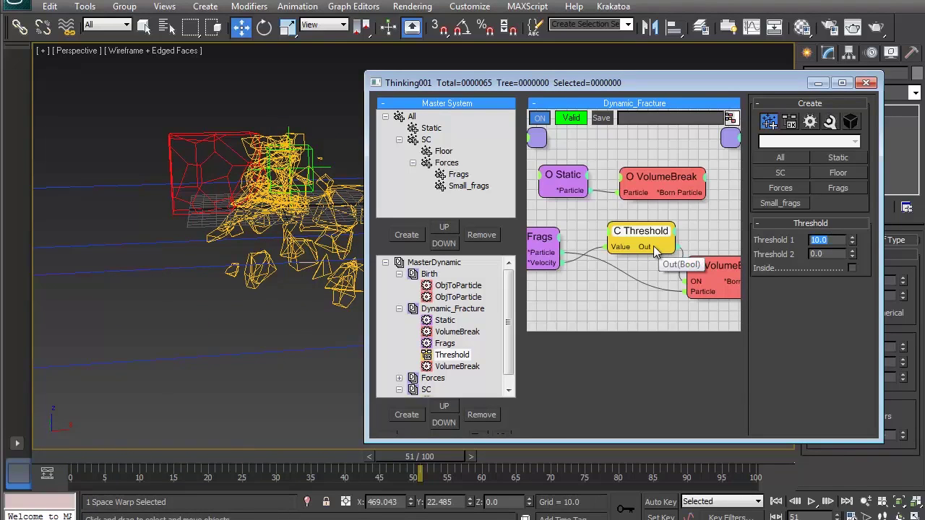
type("100")
key("Return")
left_click(70, 456)
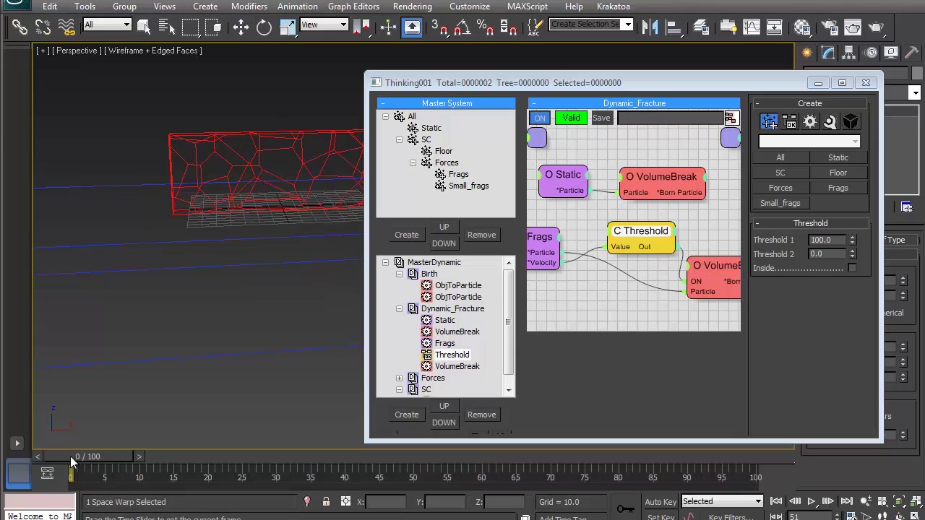
left_click_drag(153, 458, 454, 462)
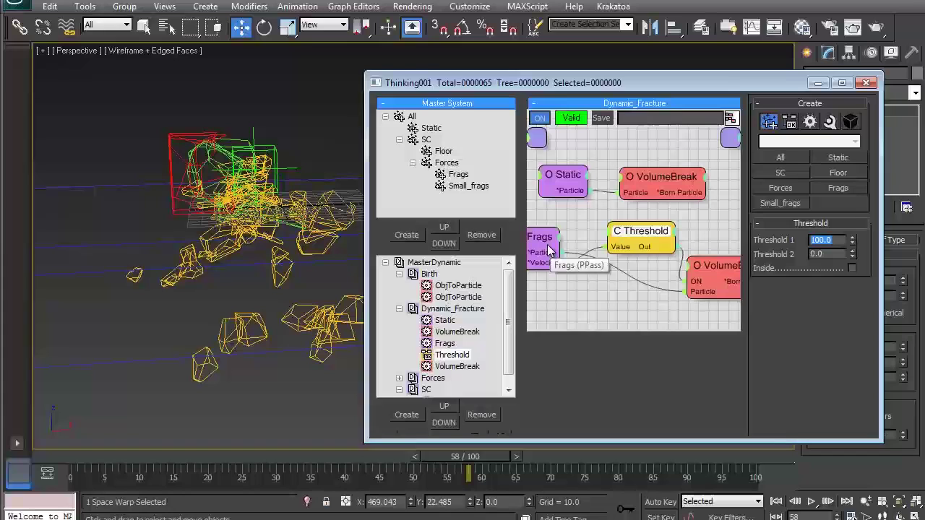
Set the Threshold condition's Threshold 1 to 150 and scrub the simulation from the start to frame 69.
type("50")
key("Return")
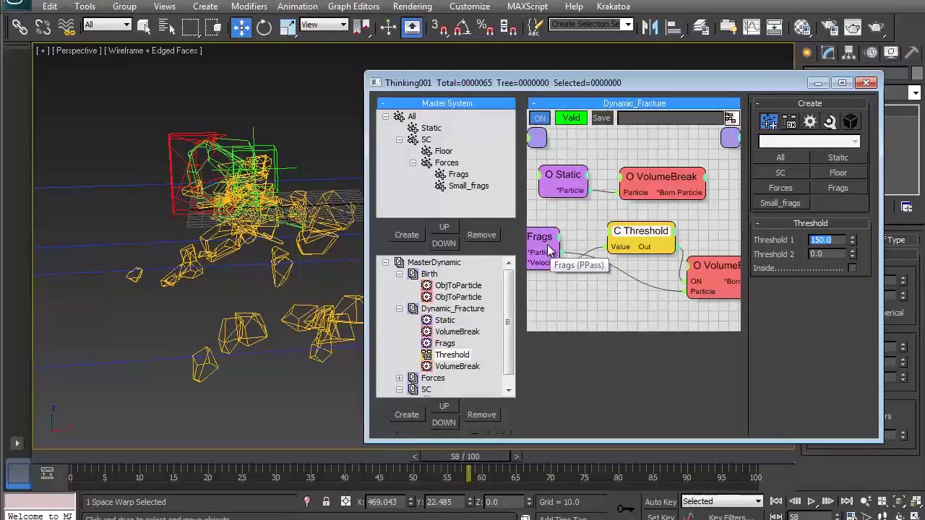
left_click(63, 465)
left_click_drag(63, 460, 192, 458)
middle_click_drag(230, 396, 180, 415)
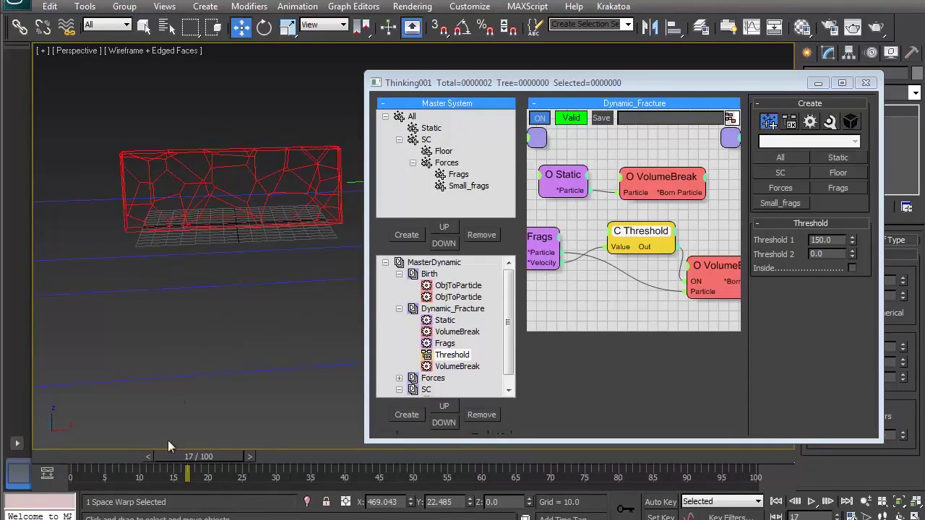
left_click_drag(180, 460, 420, 460)
key("w")
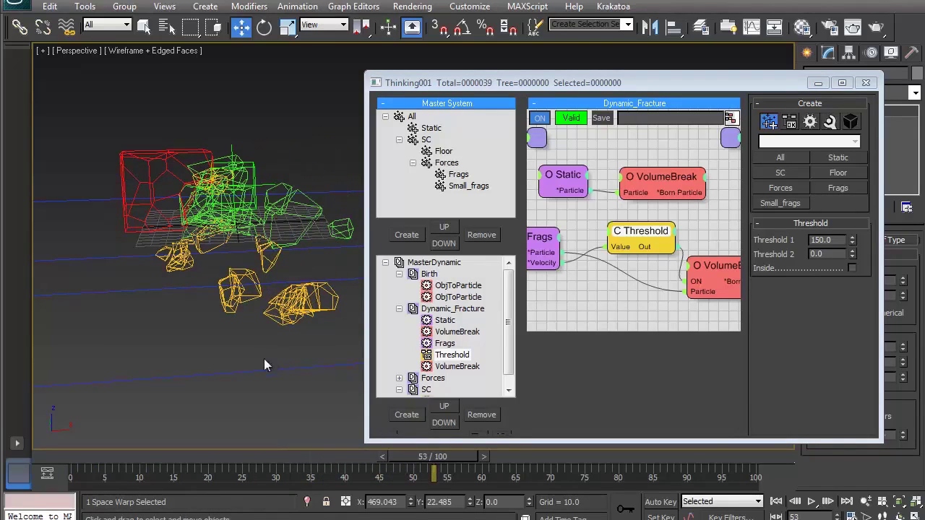
left_click_drag(443, 454, 553, 455)
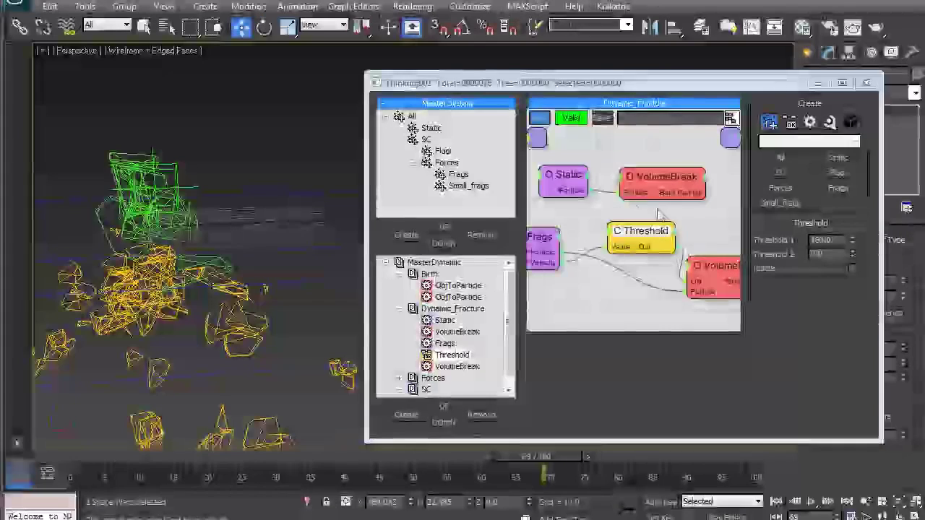
Set the second VolumeBreak's Activate value to 75% and scrub the simulation from the start to frame 61.
left_click(705, 267)
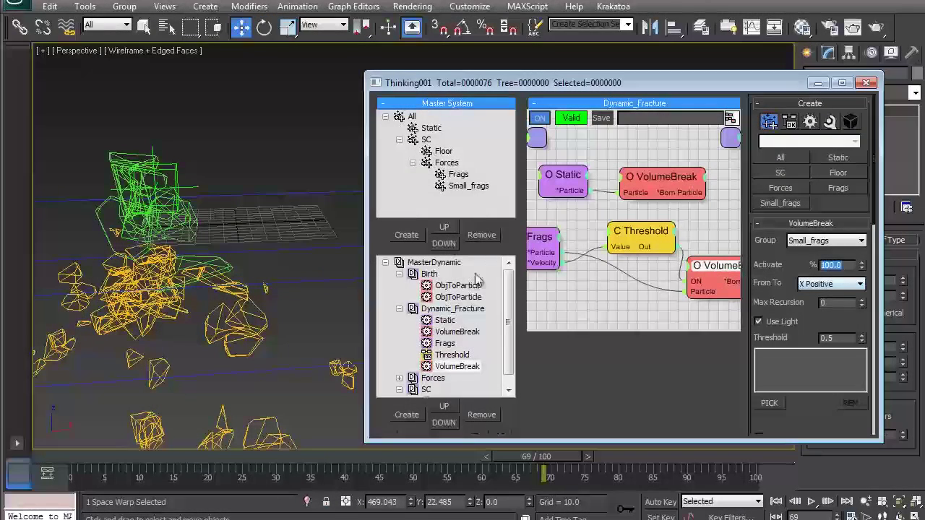
type("75")
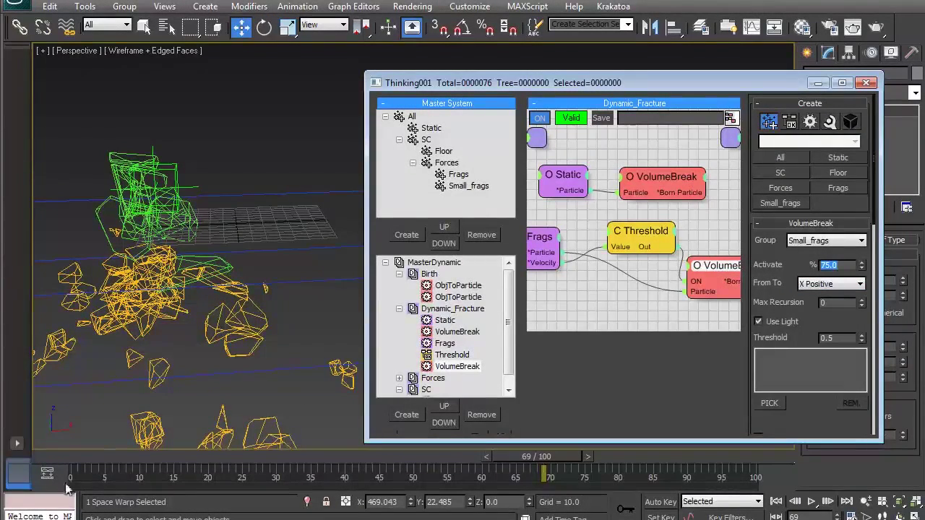
left_click_drag(63, 458, 458, 446)
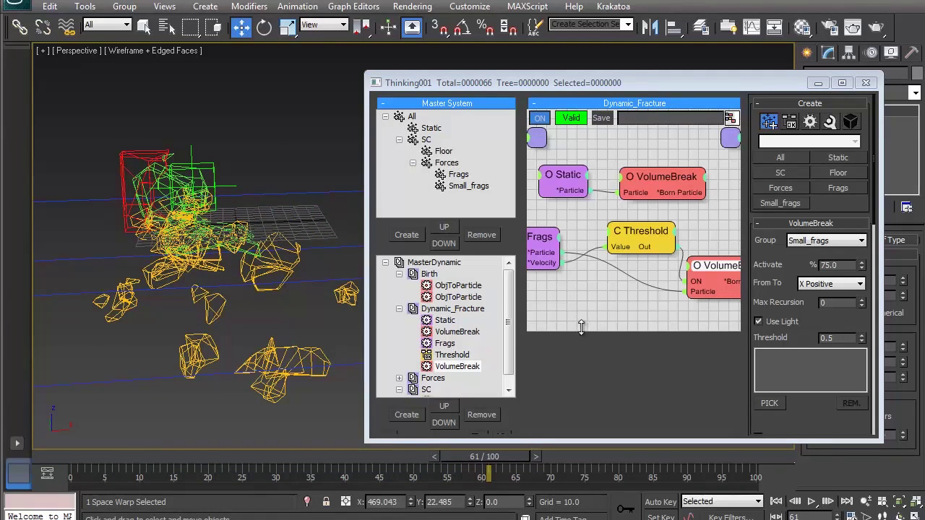
Set the second VolumeBreak's Density to 5000 and scrub the simulation from frame 0 to frame 57.
left_click_drag(799, 315, 796, 71)
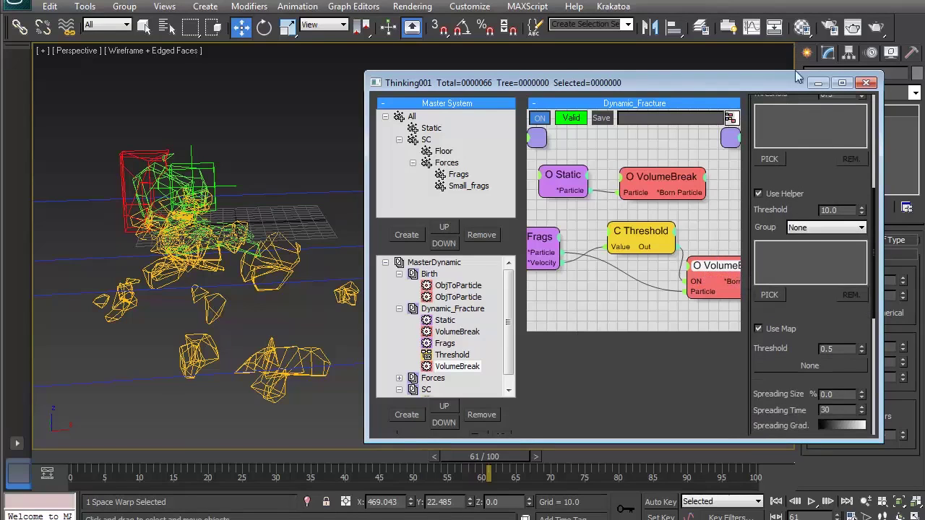
scroll(777, 351, "down", 5)
double_click(842, 276)
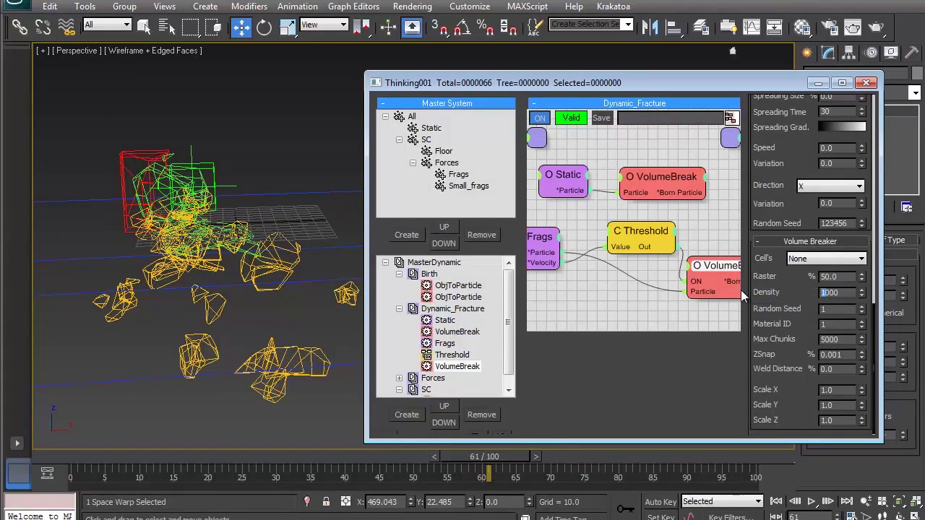
type("5")
key("Return")
left_click(70, 455)
left_click_drag(175, 456, 435, 461)
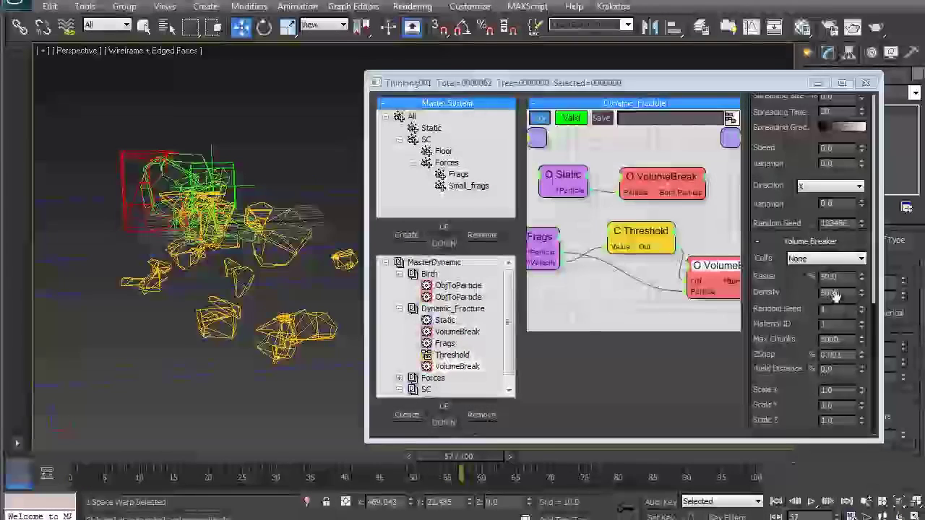
Set the second VolumeBreak's Raster to 10% and scrub the simulation to frame 61, then again from the start to frame 53.
left_click_drag(843, 276, 723, 278)
type("10")
key("Return")
left_click_drag(424, 456, 452, 461)
key("w")
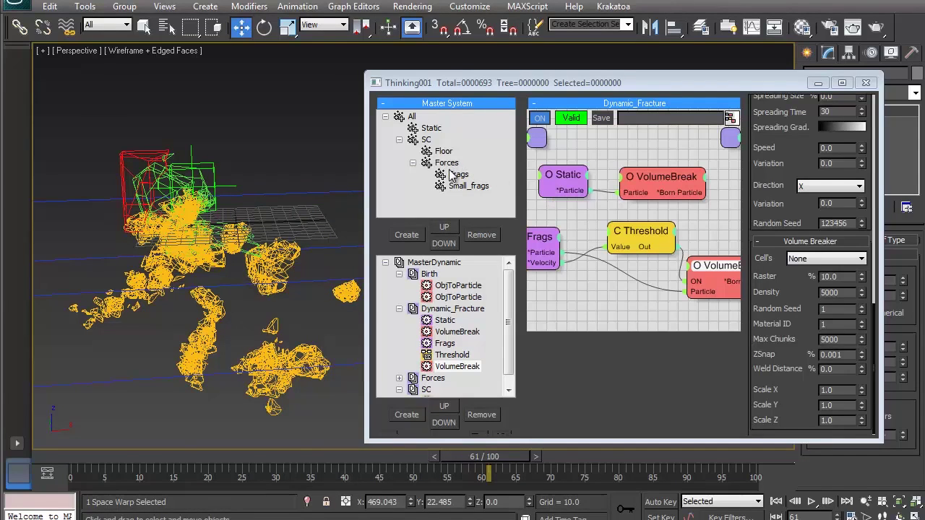
left_click_drag(63, 458, 433, 457)
key("w")
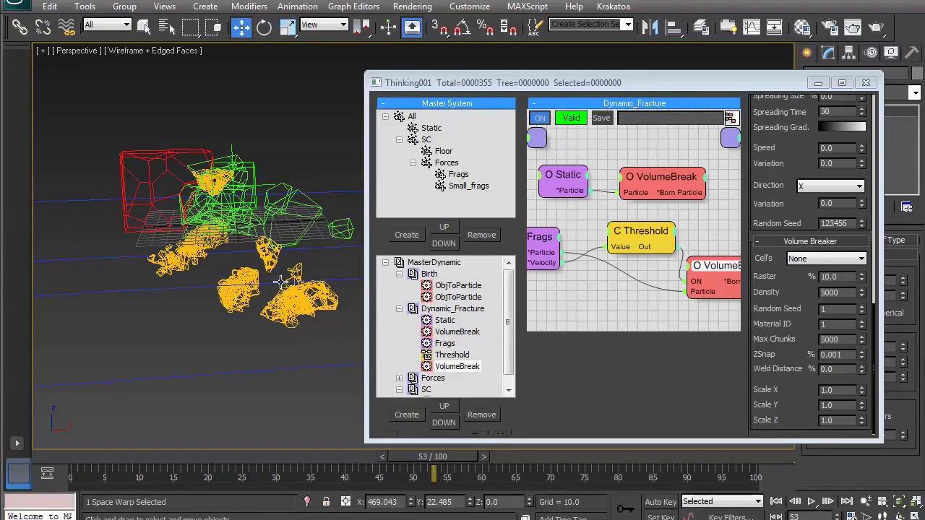
Re-enable the SC operator in the SC dynamic set, play the simulation and return to frame 0.
left_click_drag(510, 313, 510, 358)
left_click(426, 378)
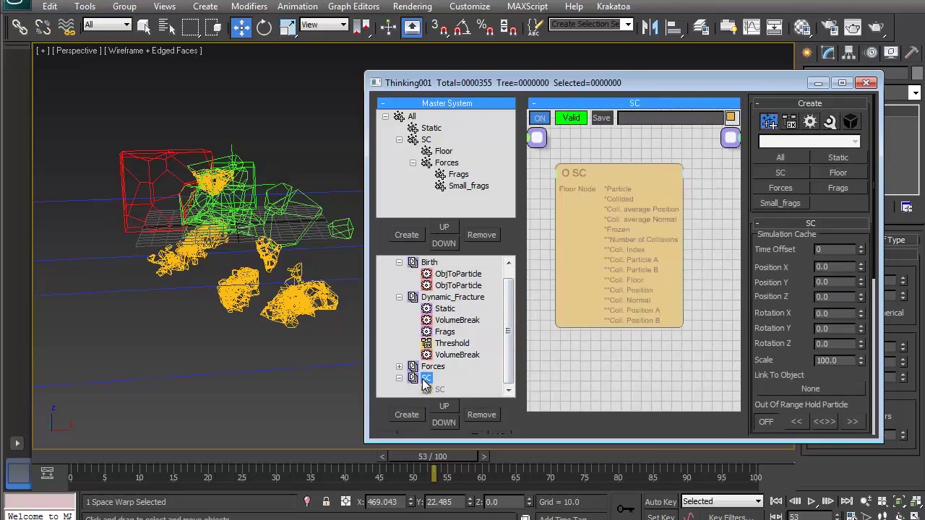
right_click(584, 177)
left_click(587, 184)
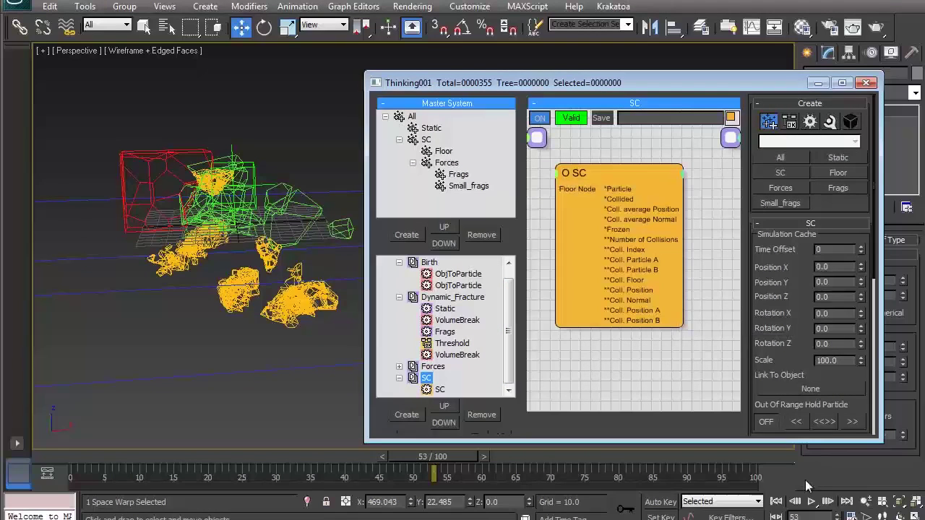
left_click(810, 502)
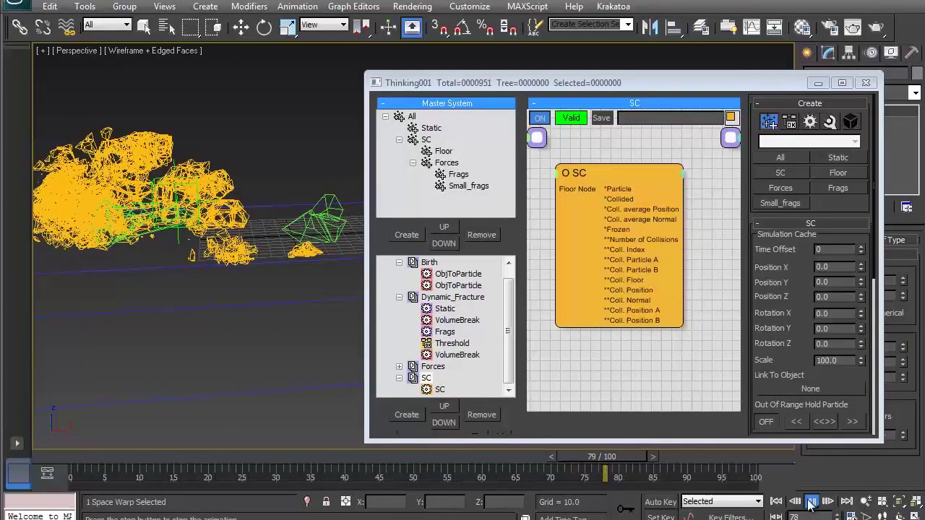
left_click(776, 503)
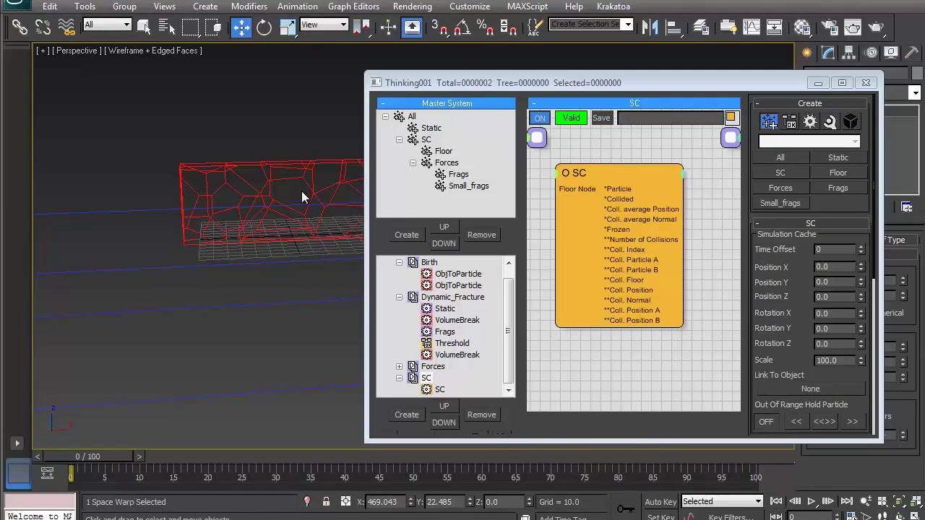
Set the Small_frags group's Elasticity to 85 and its Dynamic and Static Friction to 10, then play the simulation and return to frame 0.
left_click(464, 186)
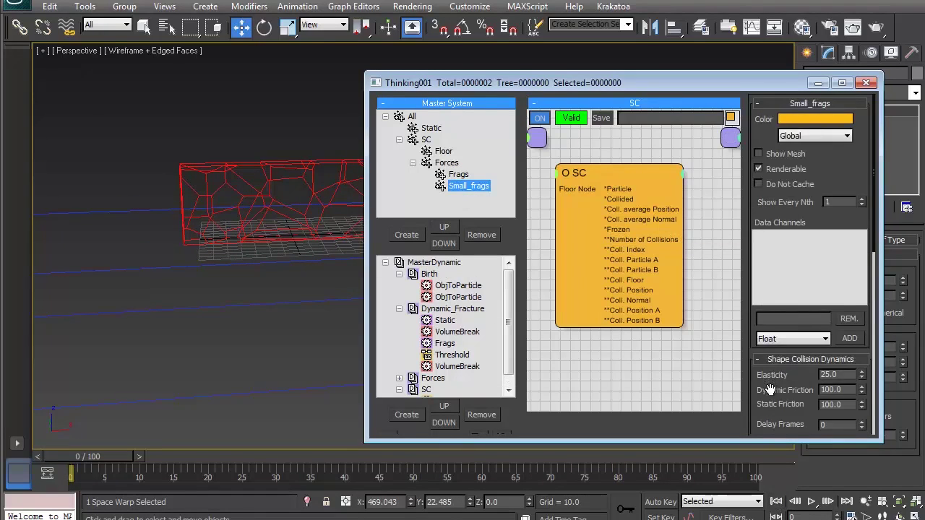
left_click_drag(770, 390, 835, 273)
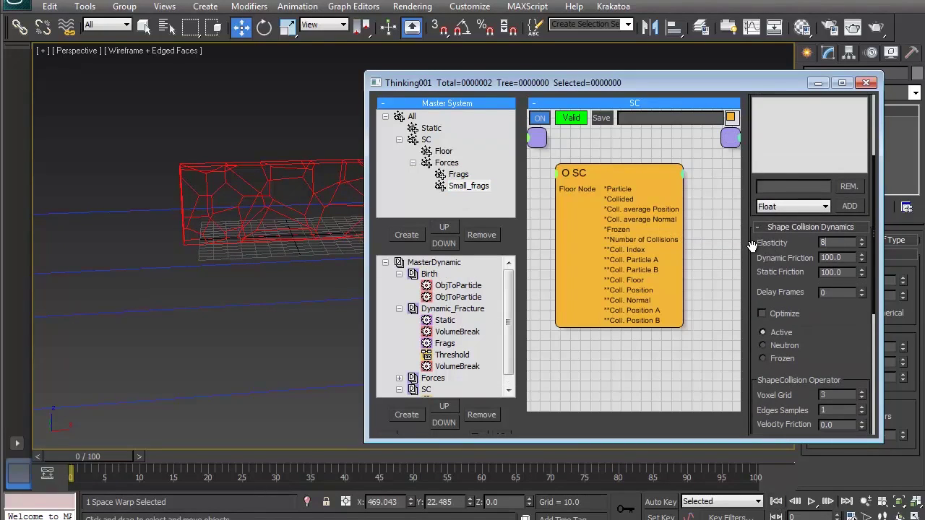
double_click(838, 258)
type("1")
left_click(810, 500)
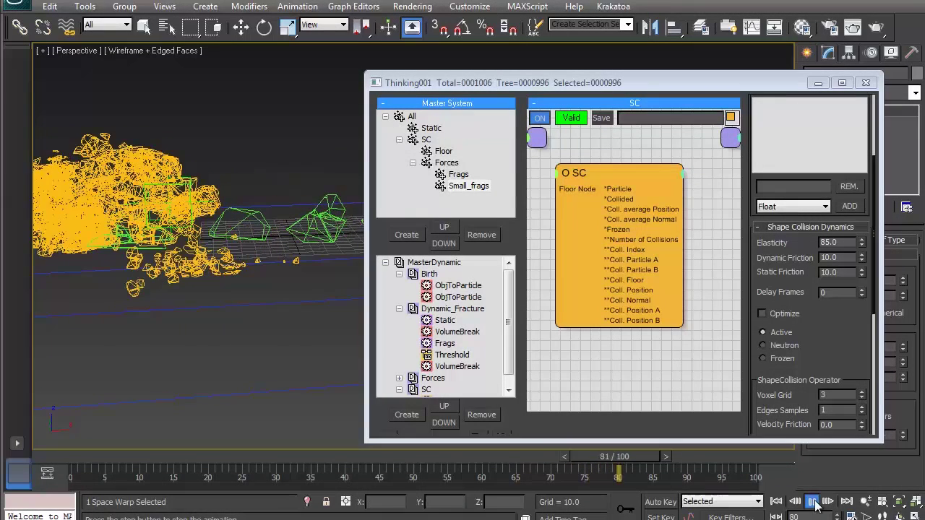
left_click(775, 501)
left_click(80, 0)
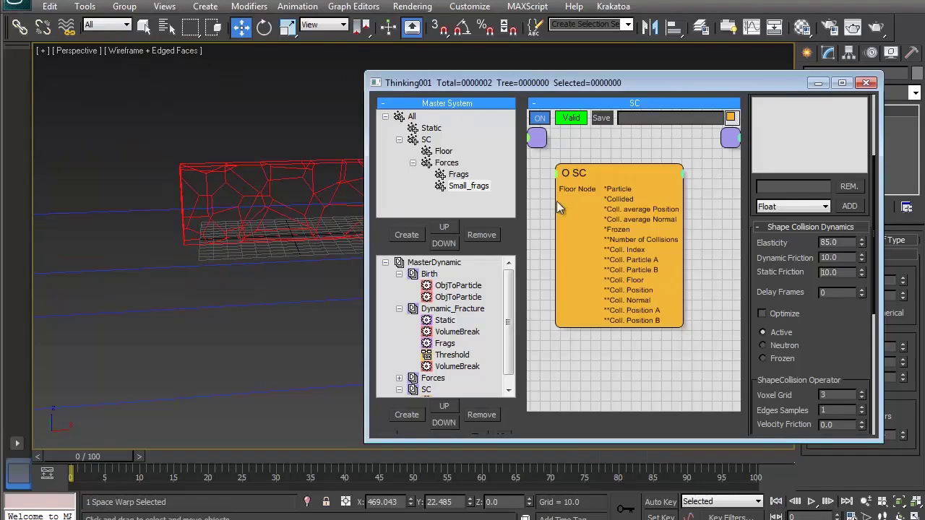
Unhide the Logo_Main object by name and select its RAP text in the Perspective view.
left_click(817, 83)
left_click(487, 136)
middle_click_drag(487, 130, 529, 199)
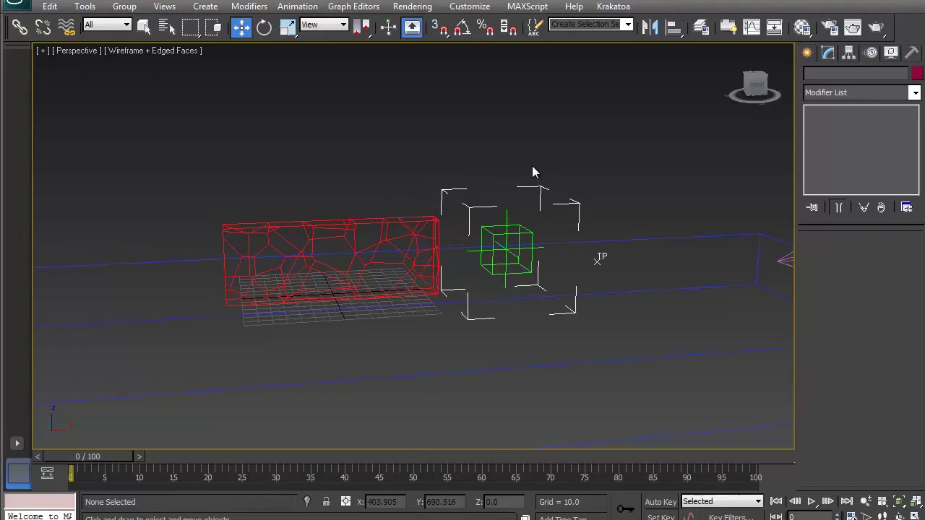
right_click(537, 135)
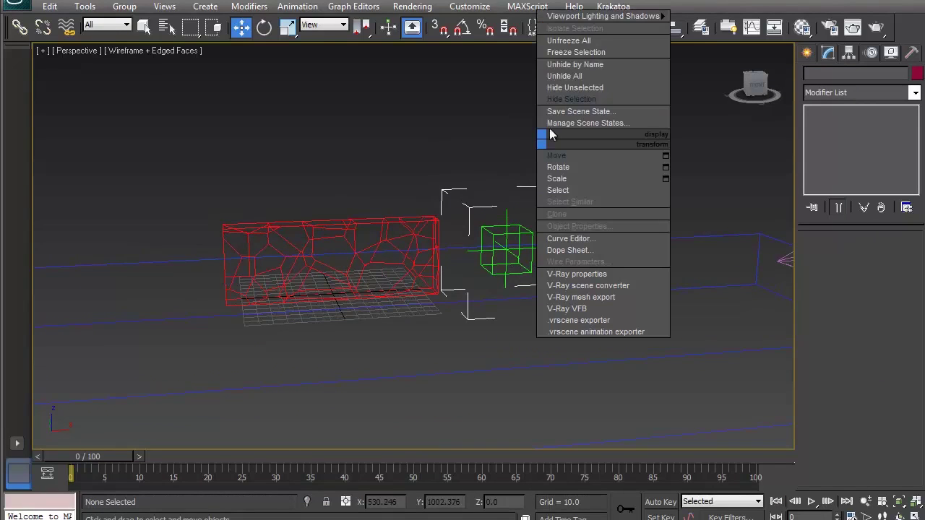
left_click(559, 66)
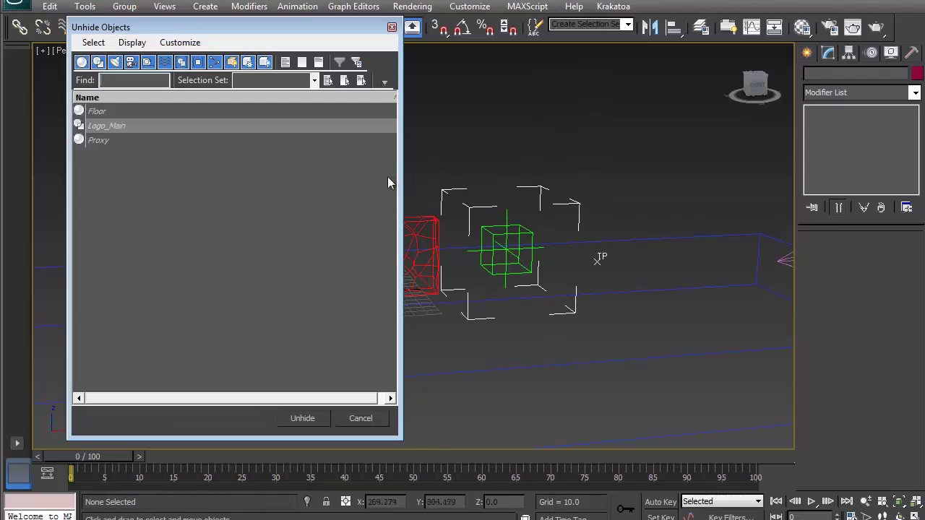
double_click(113, 127)
middle_click_drag(442, 253, 510, 224)
scroll(481, 253, "up", 4)
middle_click_drag(481, 253, 289, 171, "alt")
left_click(289, 171)
middle_click_drag(343, 256, 275, 241, "alt")
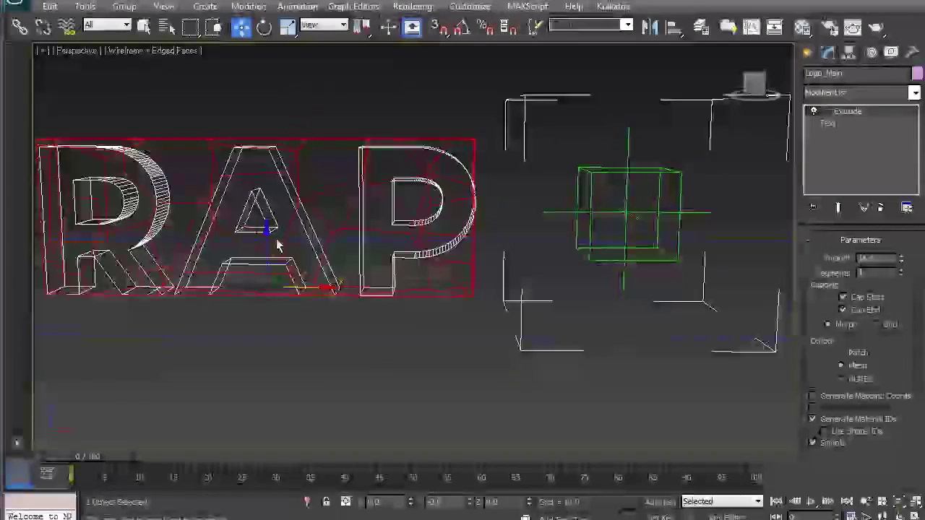
In the Birth dynamic set's second ObjToParticle operator, replace the Proxy object with Logo_Main.
middle_click_drag(168, 366, 707, 232, "alt")
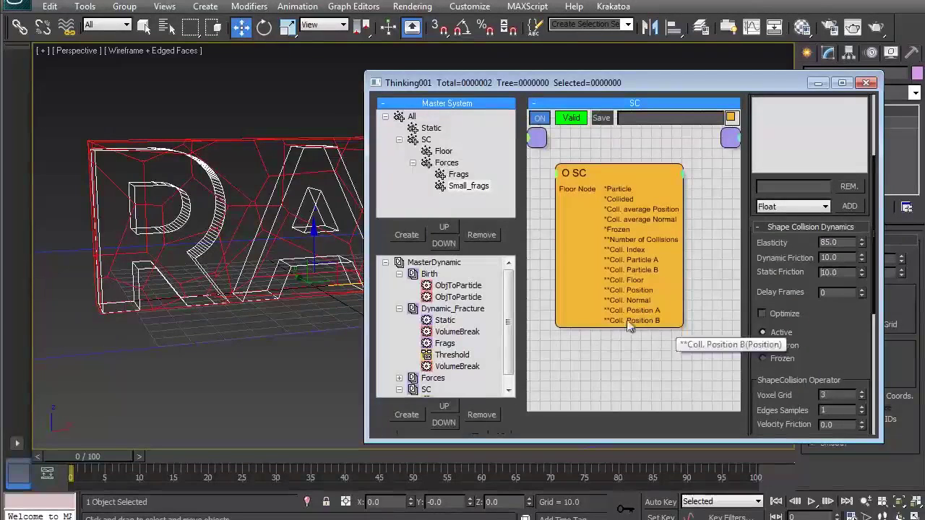
scroll(510, 362, "down", 1)
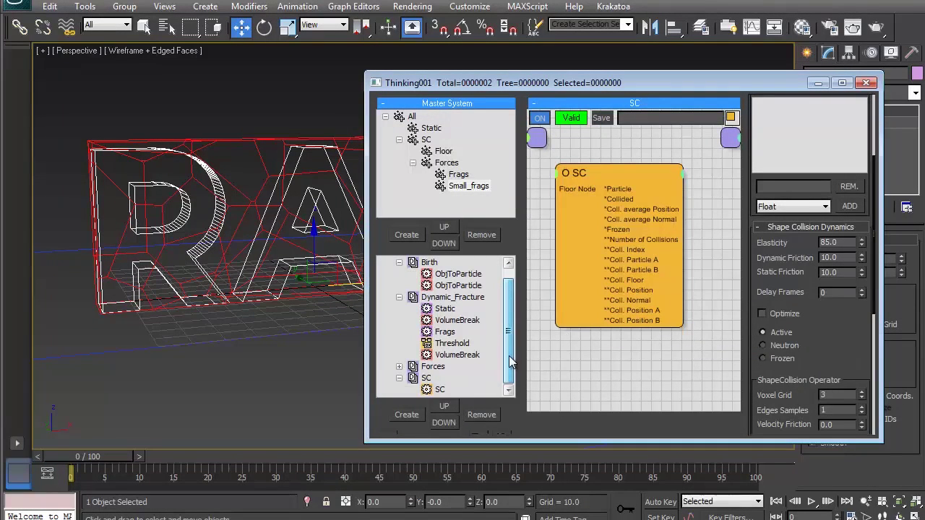
left_click(430, 262)
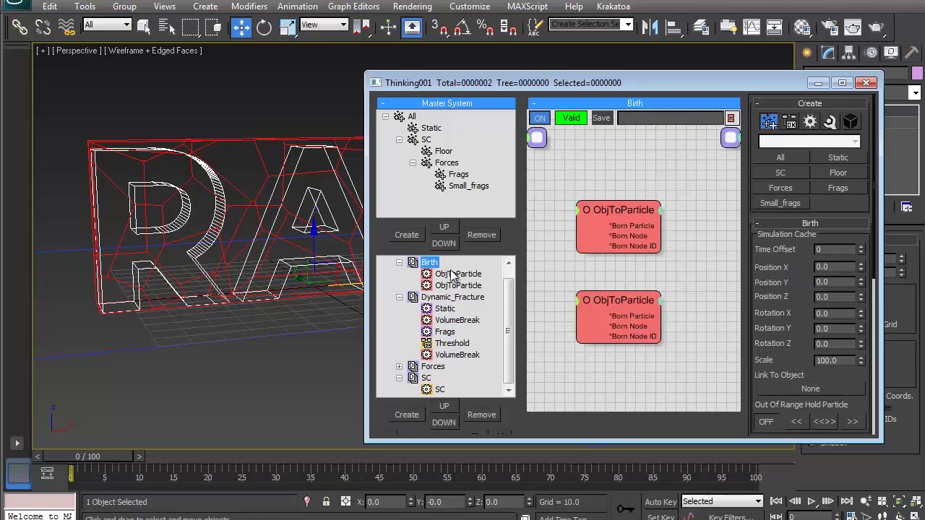
left_click(456, 274)
left_click(616, 302)
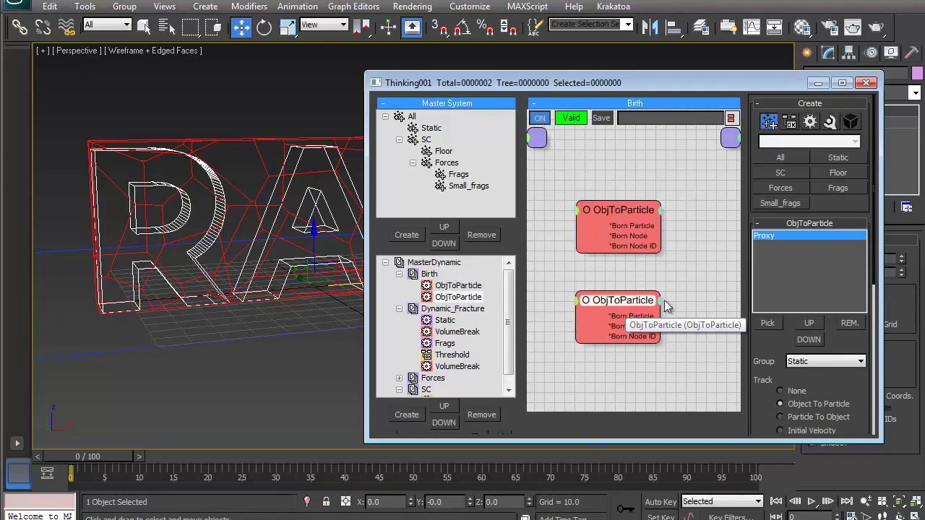
left_click(849, 325)
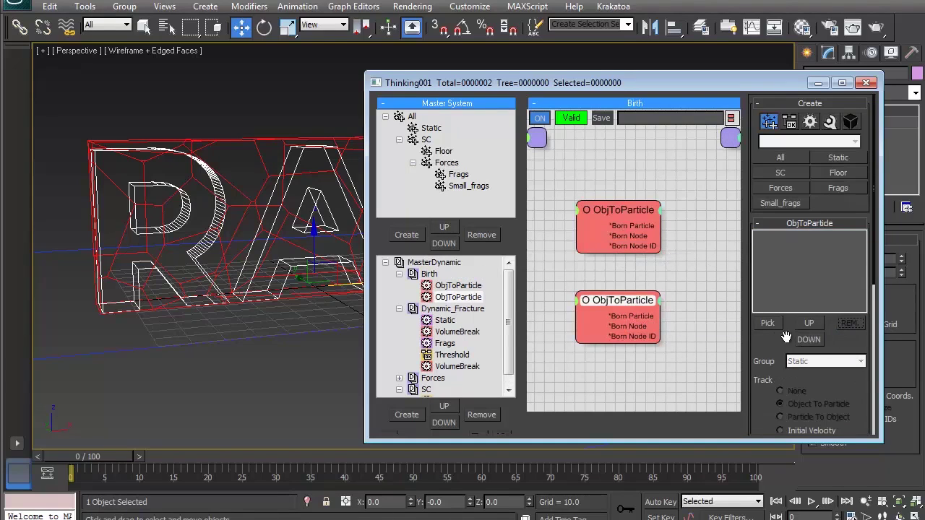
left_click(767, 323)
left_click(294, 159)
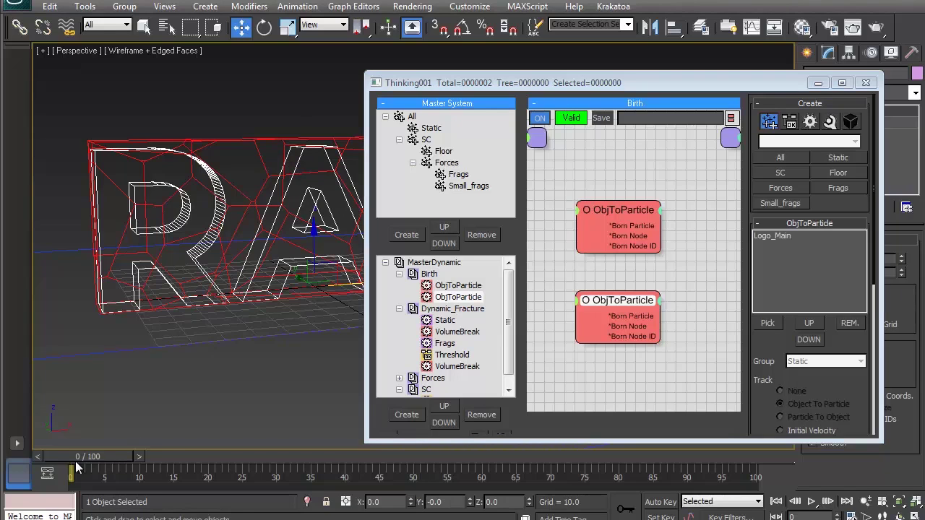
Assign Logo_Main to the Static group in the ObjToParticle operator and hide the source object.
middle_click_drag(323, 270, 298, 260, "alt")
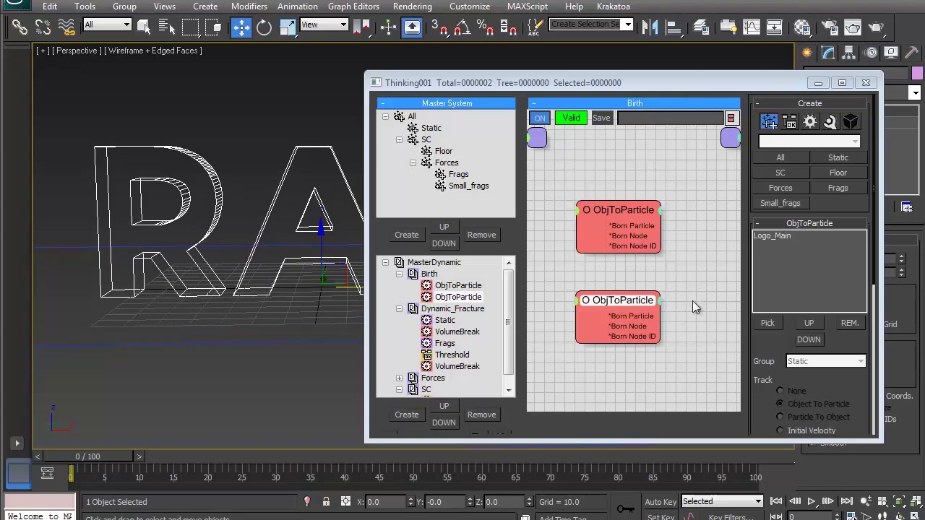
left_click(778, 238)
left_click(820, 365)
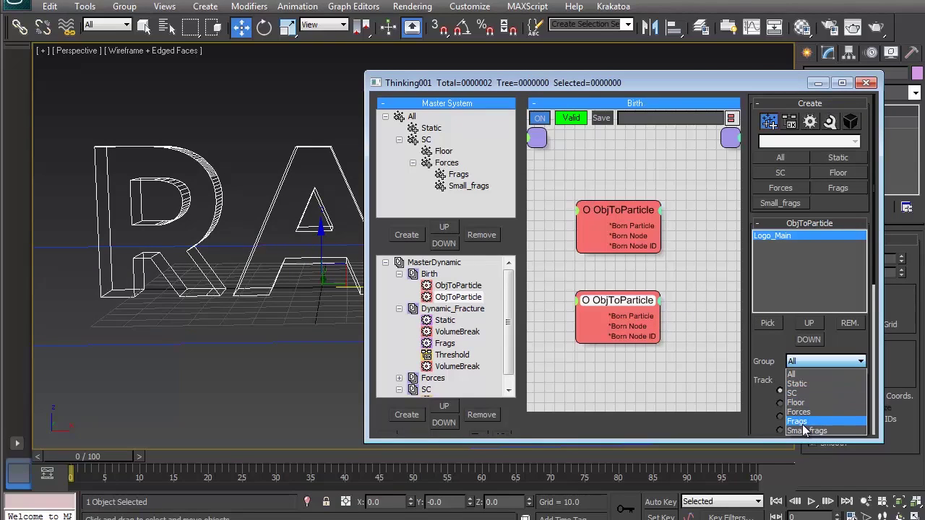
left_click(804, 385)
left_click_drag(759, 361, 761, 289)
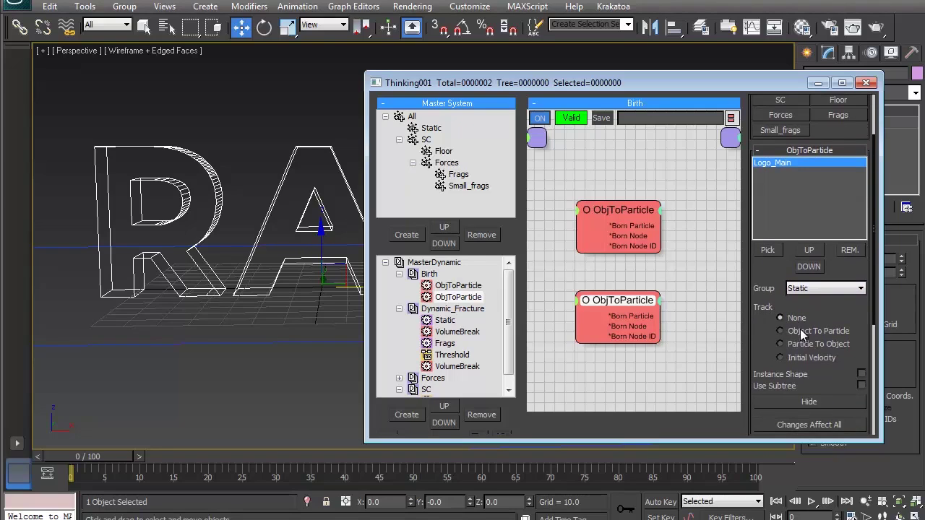
left_click(827, 400)
key("w")
middle_click_drag(217, 303, 296, 284, "alt")
Minimize the Thinking Particles window, clear the selection and play the fracture simulation on the RAP letters.
left_click(804, 86)
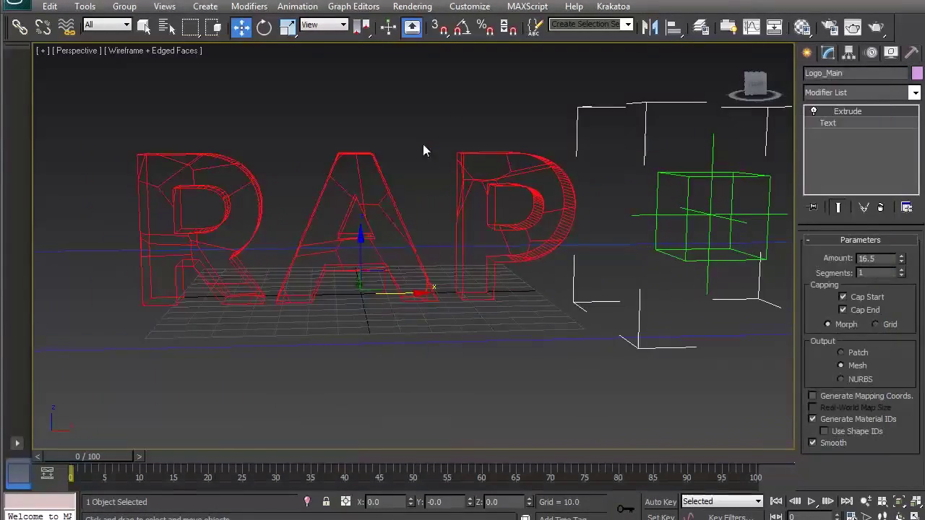
left_click(424, 149)
middle_click_drag(409, 144, 443, 170)
key("/")
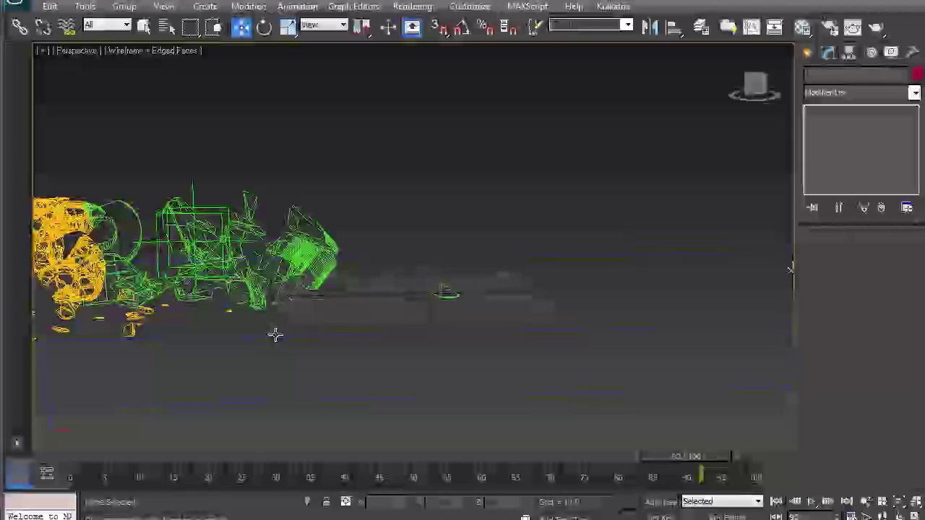
Scrub through the logo destruction animation to frame 67 and return to frame 0.
left_click_drag(70, 460, 535, 470)
key("w")
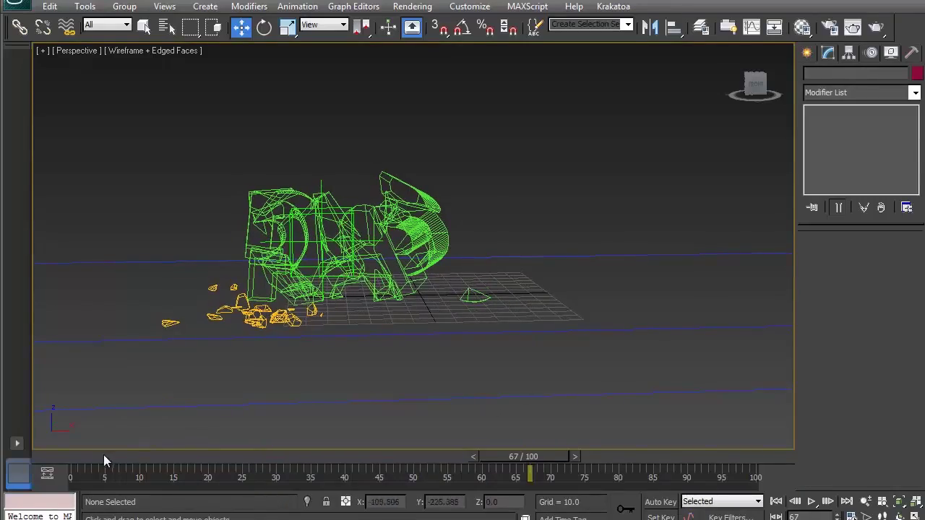
left_click(94, 456)
mouse_move(505, 176)
middle_mouse_down("alt")
mouse_move(542, 173)
mouse_move(519, 178)
middle_mouse_up("alt")
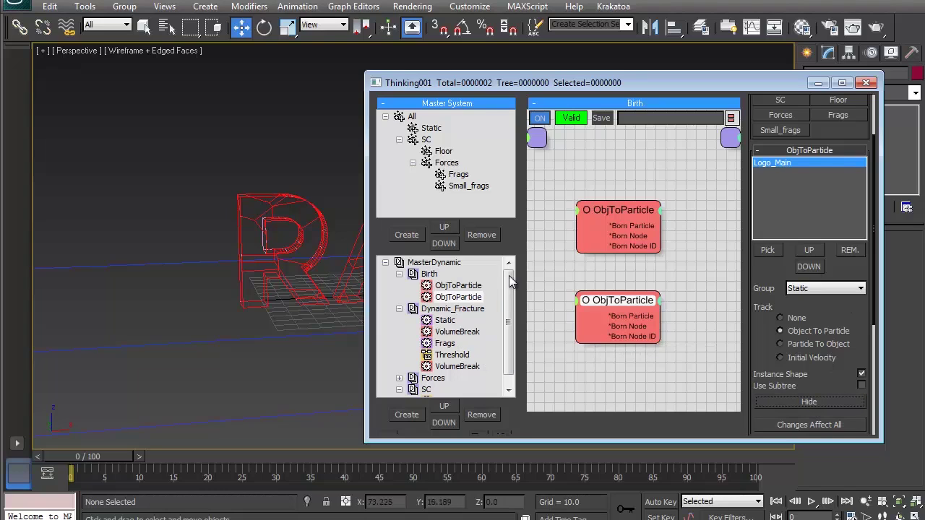
Select the Logo_Main text object and isolate it from the rest of the scene.
left_click(818, 82)
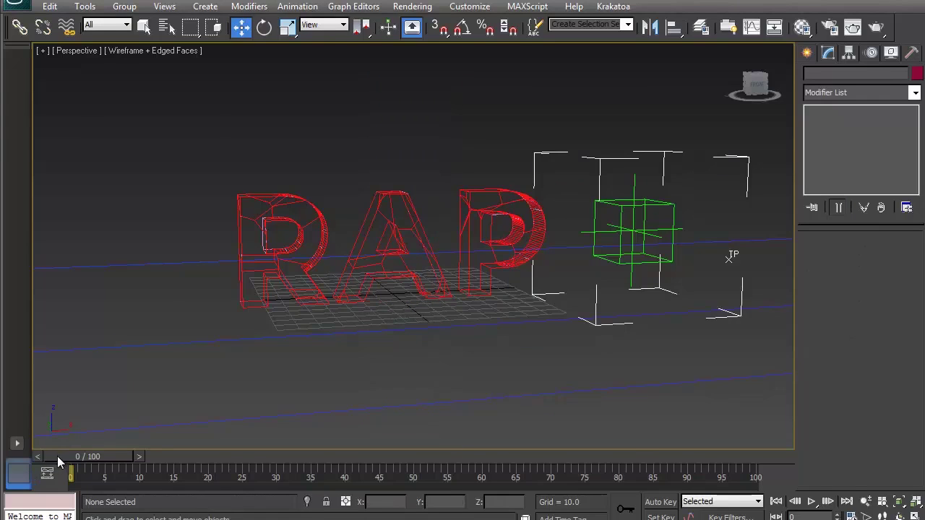
left_click(290, 201)
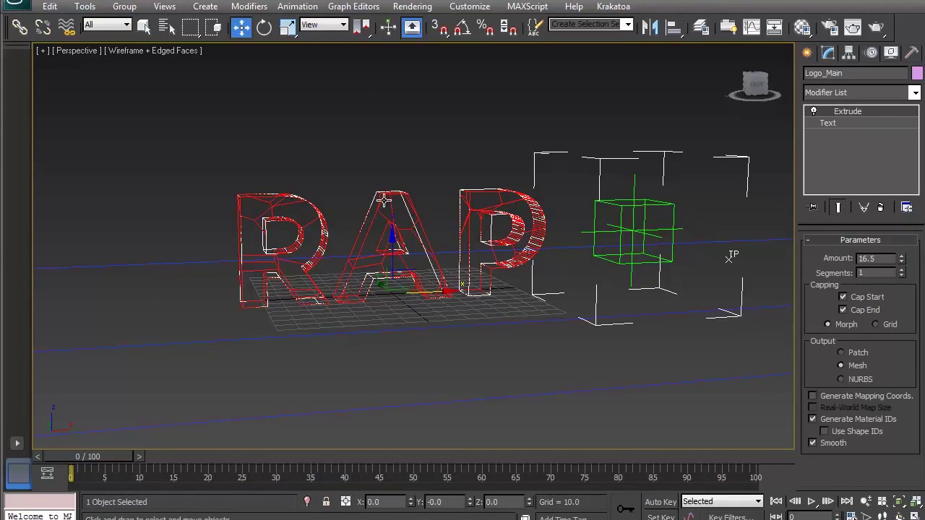
mouse_move(391, 248)
middle_mouse_down("alt")
mouse_move(450, 268)
mouse_move(399, 254)
middle_mouse_up("alt")
key("alt+q")
key("g")
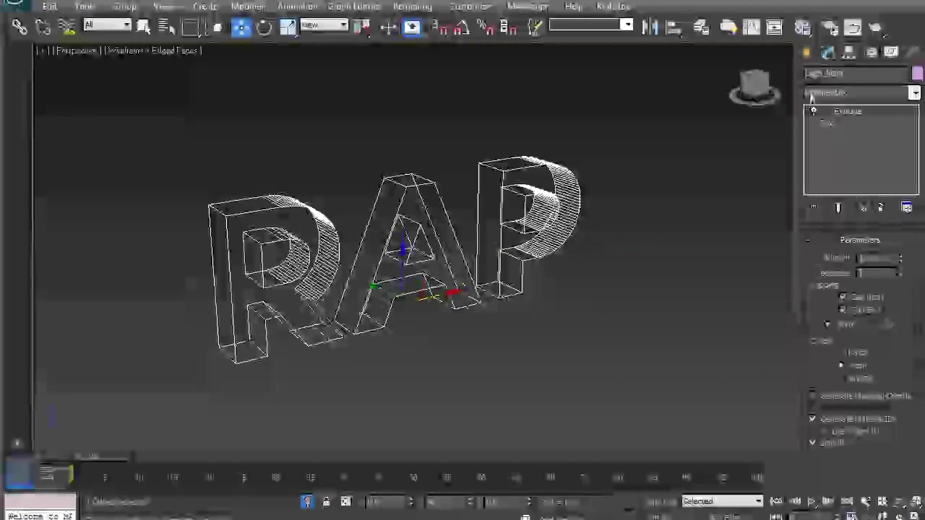
middle_click_drag(360, 325, 366, 327, "alt")
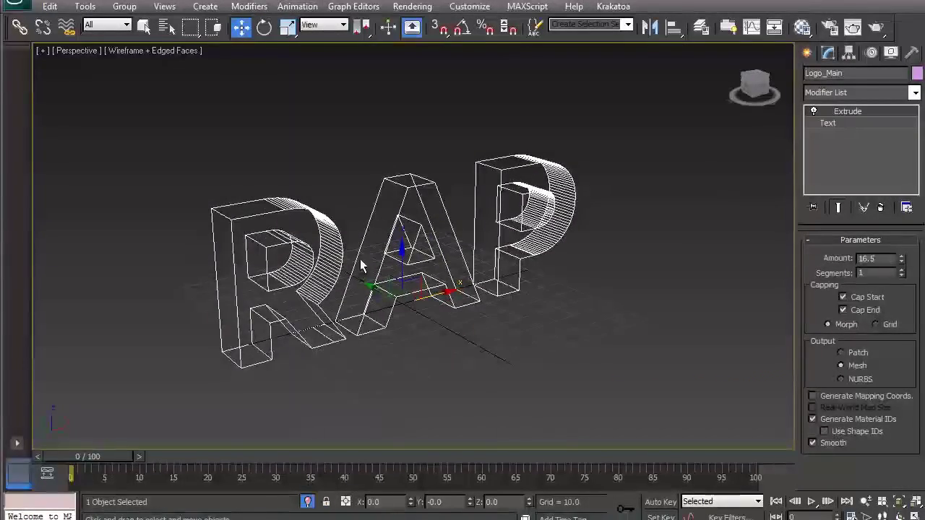
middle_click_drag(375, 252, 385, 255, "alt")
left_click(874, 74)
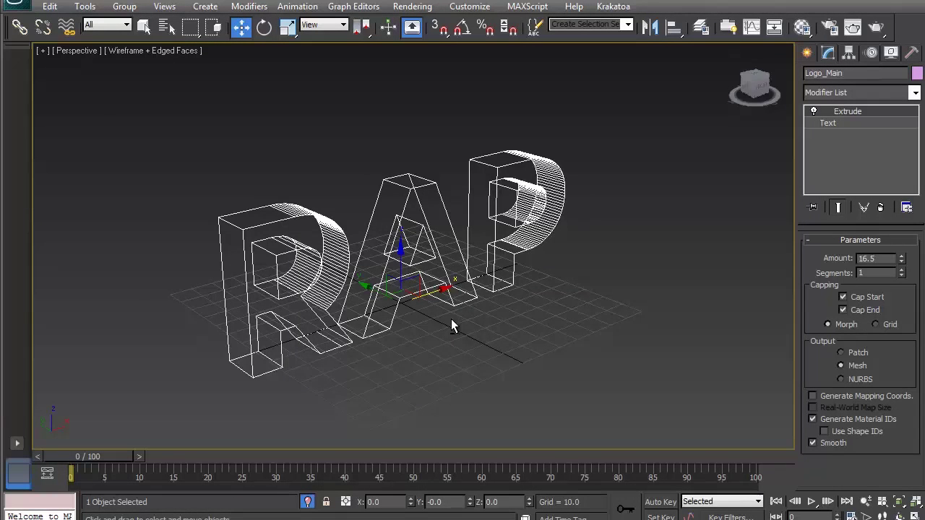
Clone Logo_Main as a single copy named Logo_Shell and set the copy's X position to 0.
middle_click_drag(451, 320, 344, 324, "alt")
key("ctrl+v")
mouse_move(500, 299)
middle_mouse_down()
mouse_move(485, 280)
mouse_move(497, 300)
middle_mouse_up()
key("ctrl+z")
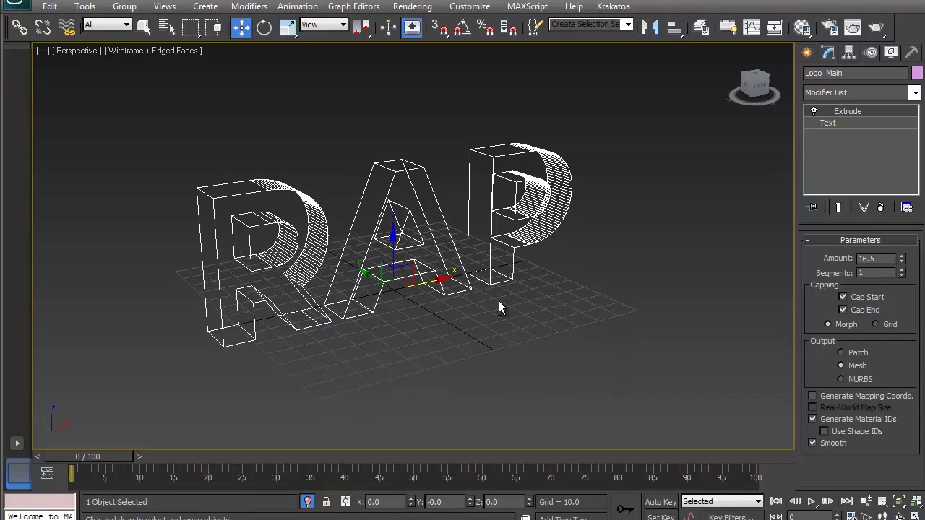
left_click(434, 283)
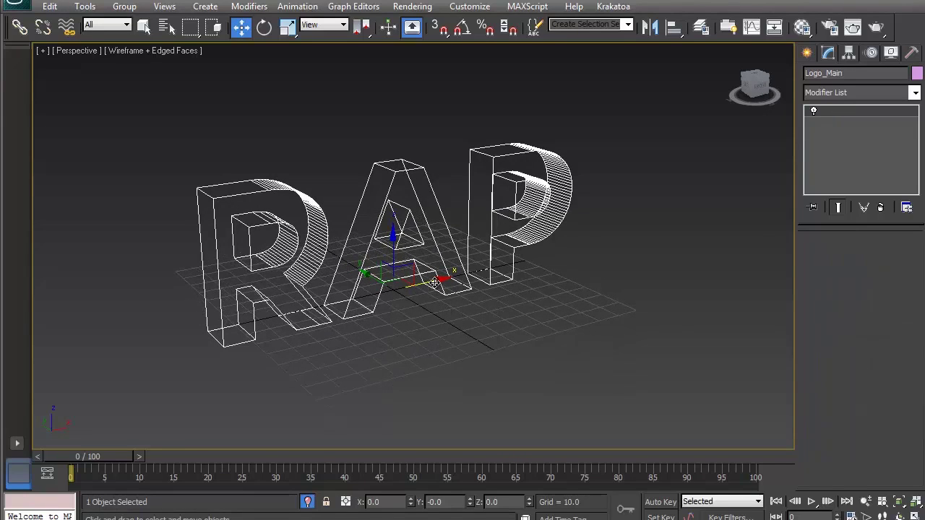
left_click_drag(434, 283, 430, 283, "shift")
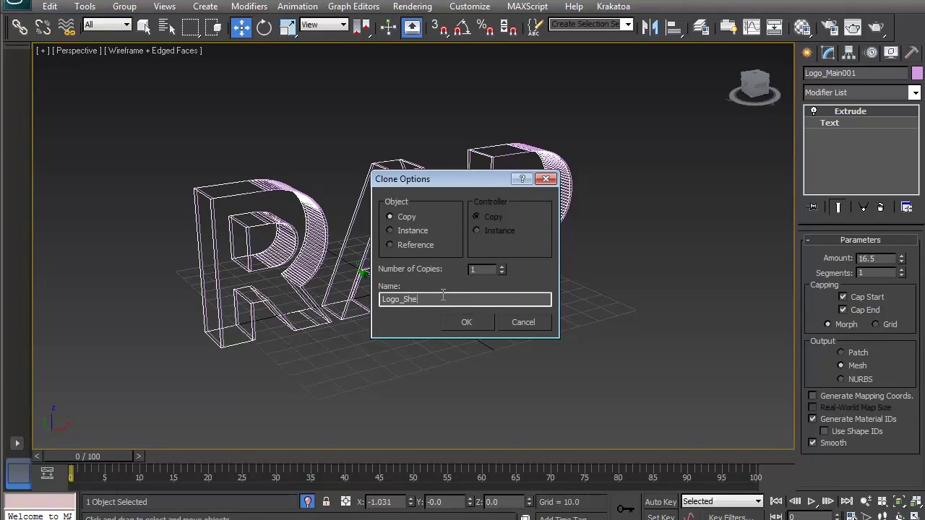
key("Return")
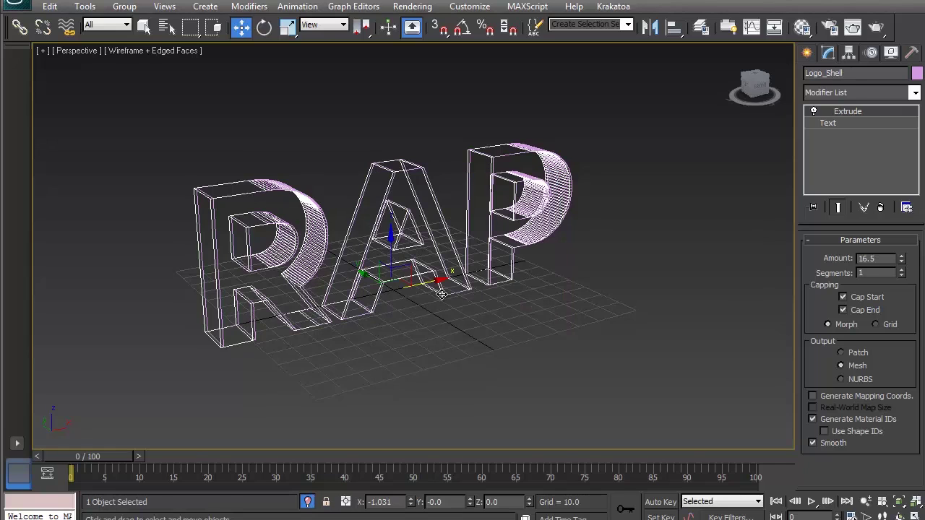
middle_click_drag(500, 321, 500, 434, "alt")
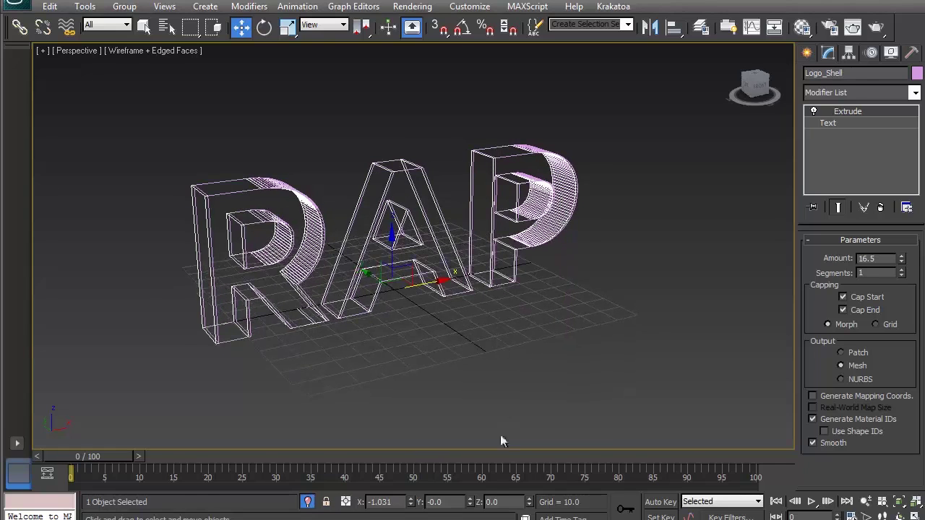
right_click(410, 503)
Isolate Logo_Shell and convert it to an Editable Poly.
mouse_move(455, 304)
middle_mouse_down("alt")
mouse_move(385, 285)
mouse_move(443, 292)
middle_mouse_up("alt")
middle_click_drag(424, 258, 441, 271)
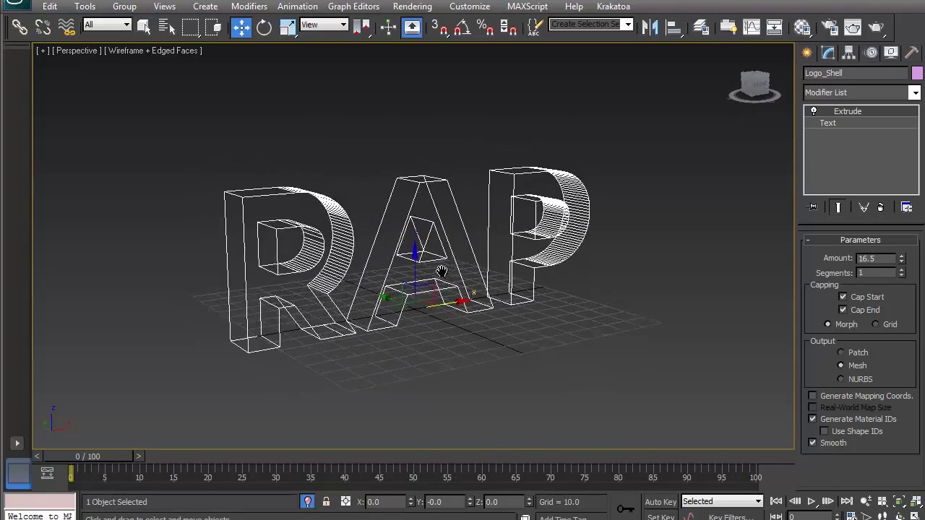
scroll(440, 271, "up", 5)
right_click(488, 230)
mouse_move(601, 365)
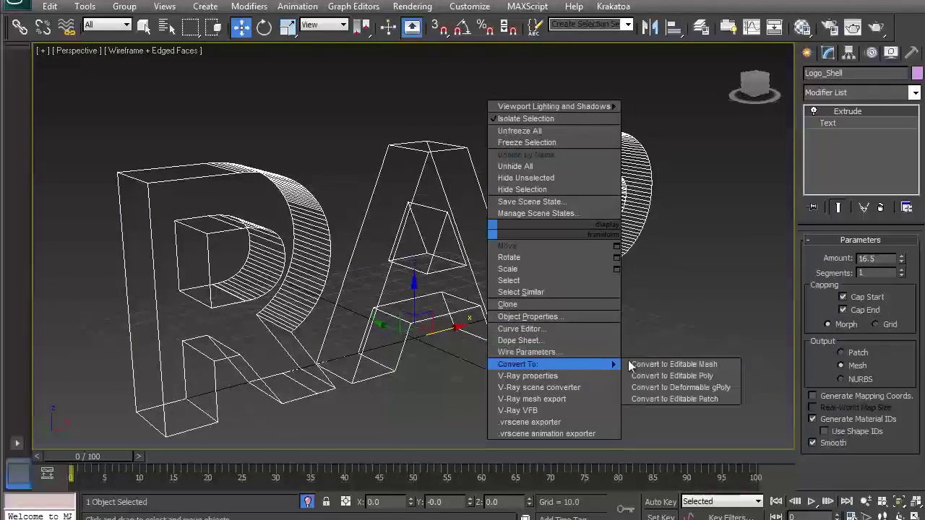
left_click(672, 376)
Examine the converted Logo_Shell geometry in the Front view and return to the Perspective view.
middle_click_drag(642, 191, 574, 209, "alt")
key("alt+w")
right_click(426, 222)
key("alt+w")
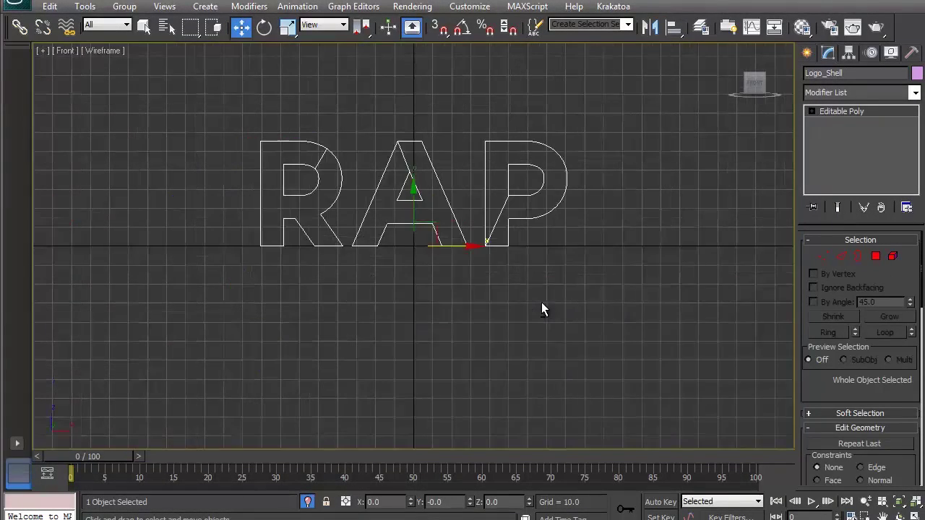
key("alt+w")
right_click(477, 281)
key("alt+w")
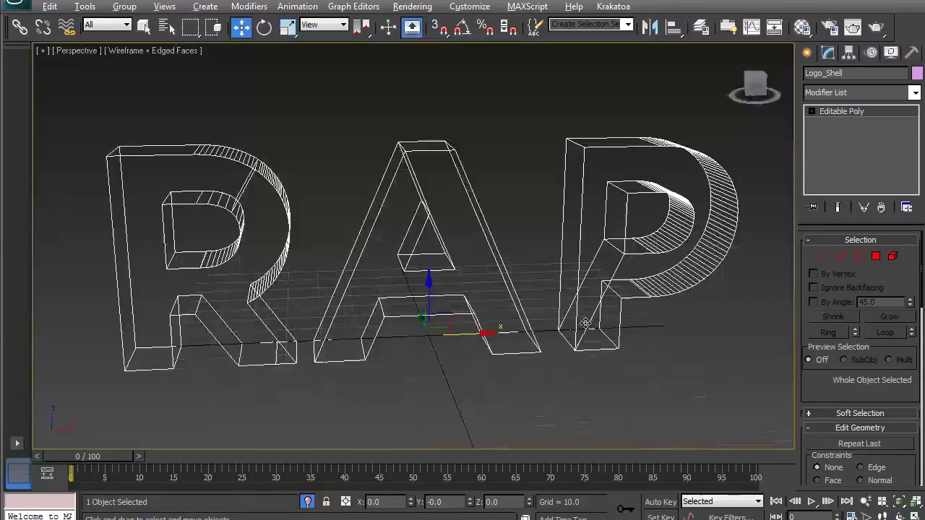
middle_click_drag(514, 275, 600, 272, "alt")
Apply a Shell modifier to Logo_Shell with an outer amount of 1.35.
left_click(850, 93)
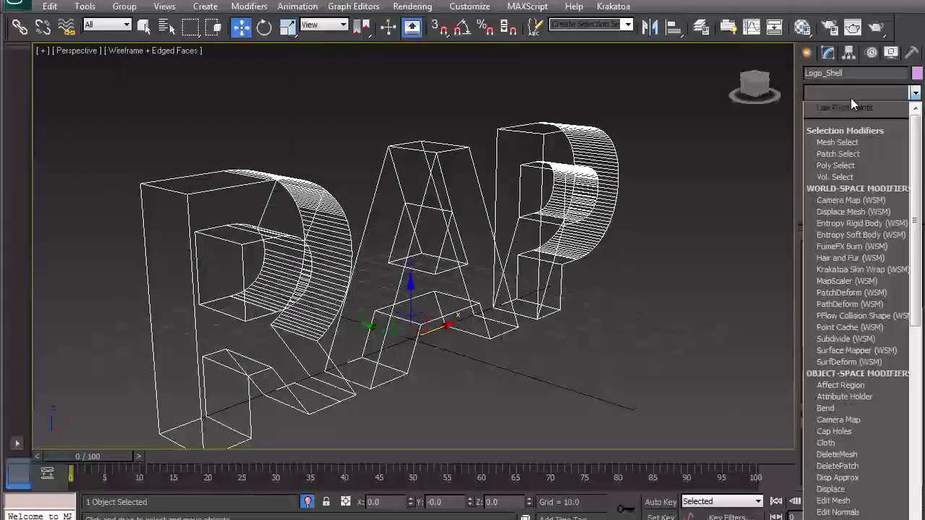
key("s")
key("s")
key("s")
key("s")
key("s")
key("s")
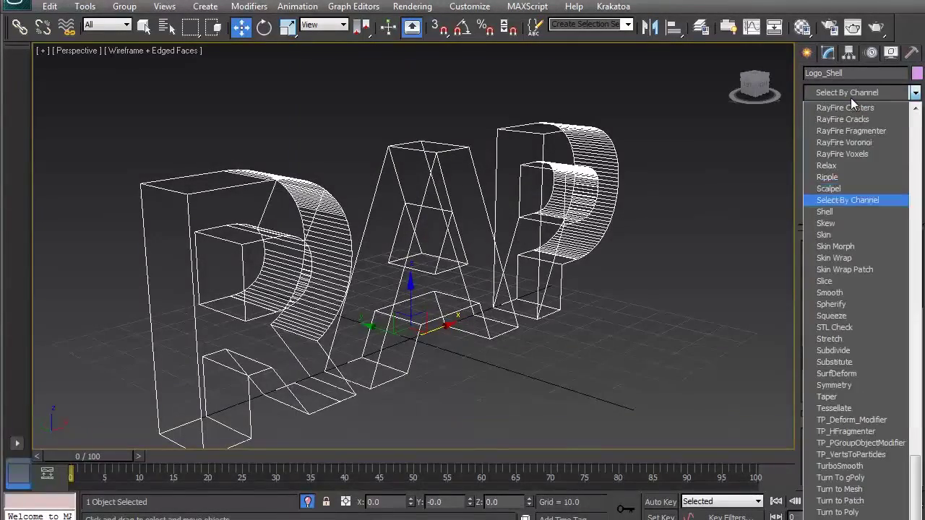
left_click(825, 212)
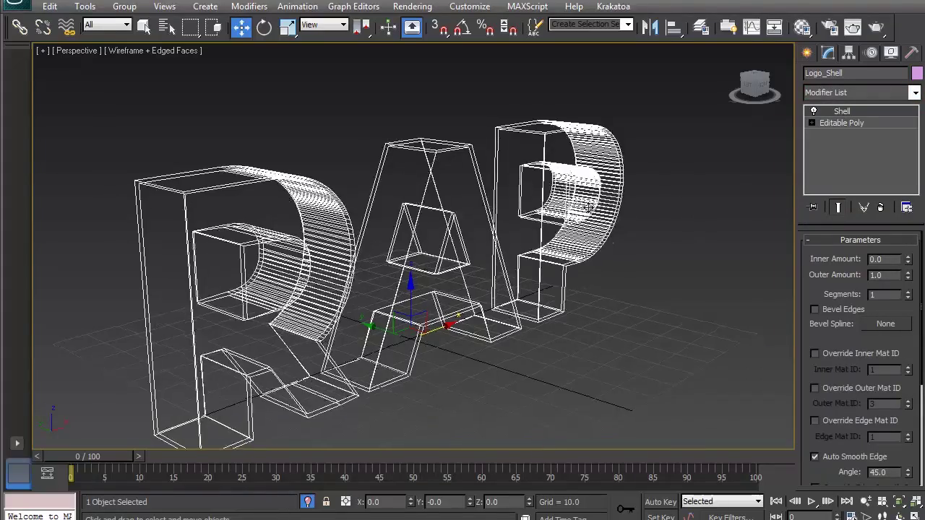
middle_click_drag(559, 160, 527, 156, "alt")
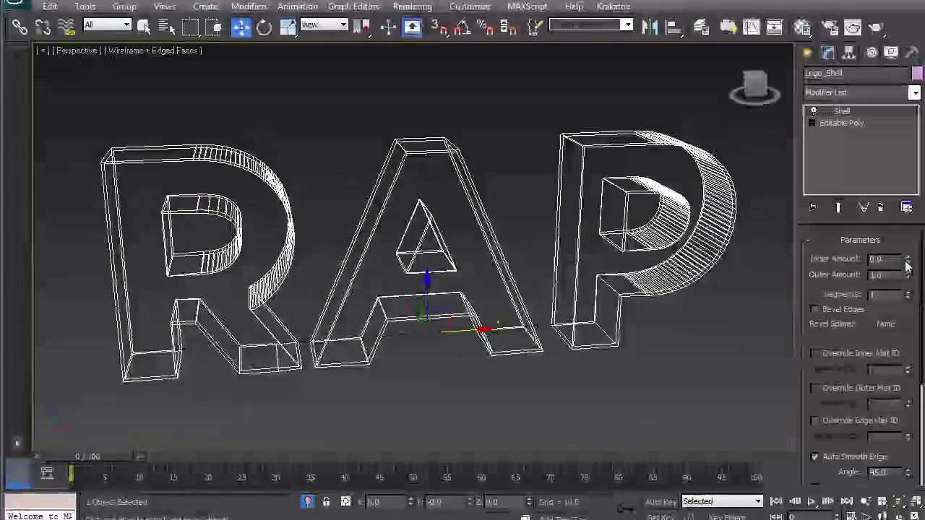
left_click_drag(909, 279, 908, 260)
Collapse Logo_Shell with its Shell modifier into an Editable Poly.
middle_click_drag(516, 292, 547, 250, "alt")
right_click(547, 246)
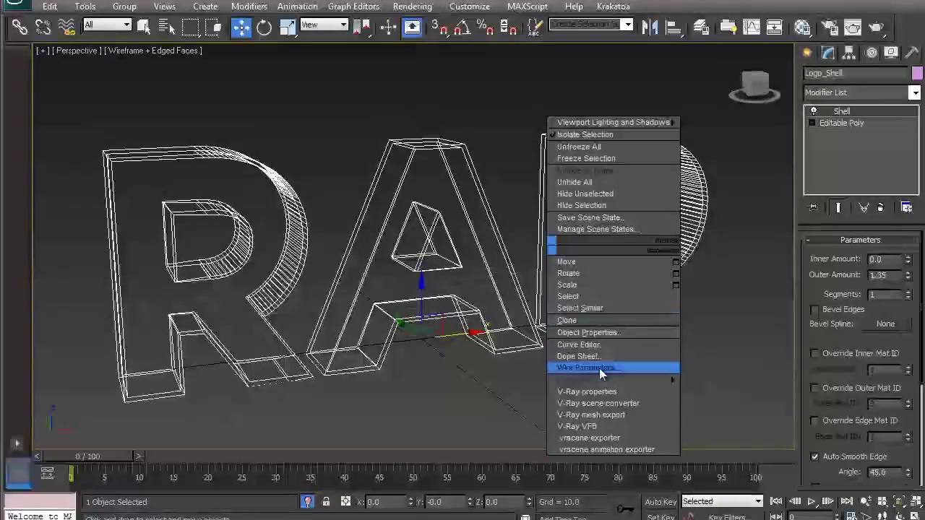
mouse_move(610, 381)
left_click(706, 394)
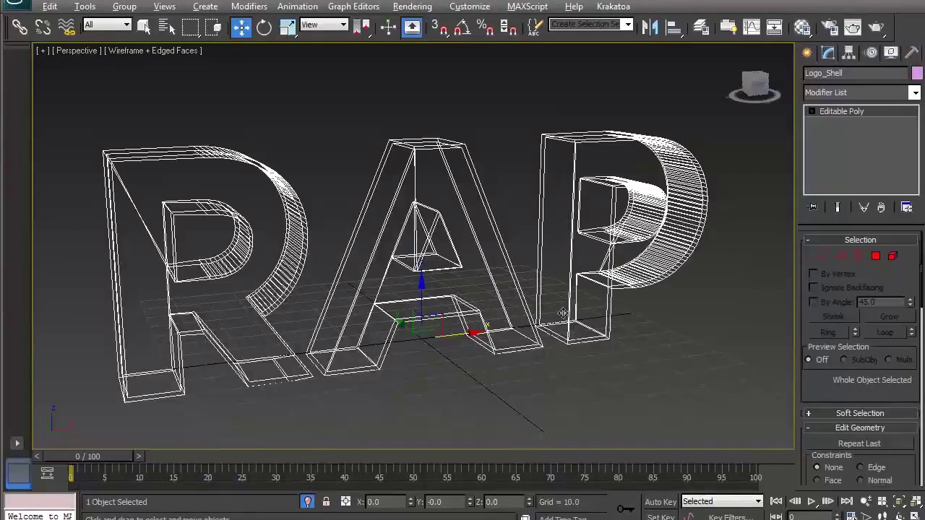
mouse_move(564, 311)
middle_mouse_down("alt")
mouse_move(434, 295)
mouse_move(578, 305)
middle_mouse_up("alt")
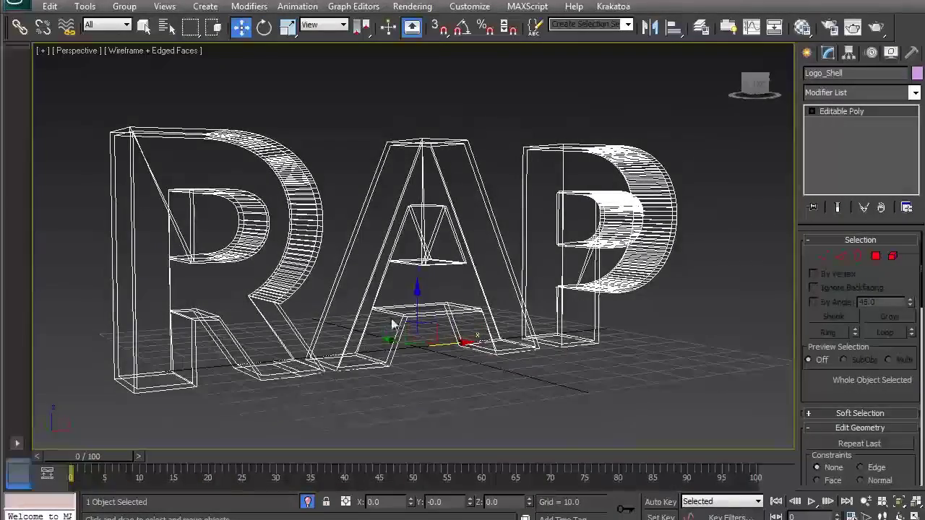
middle_click_drag(397, 307, 412, 309, "alt")
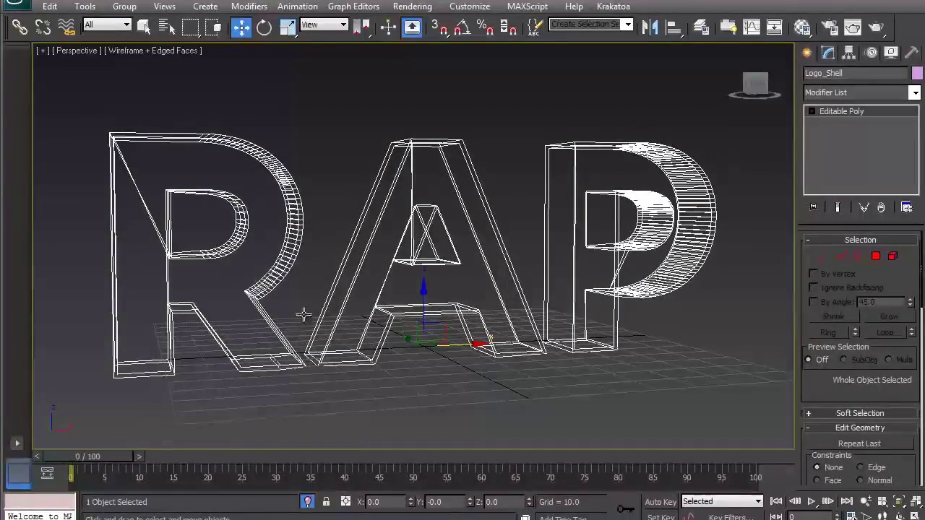
middle_click_drag(412, 240, 497, 269, "alt")
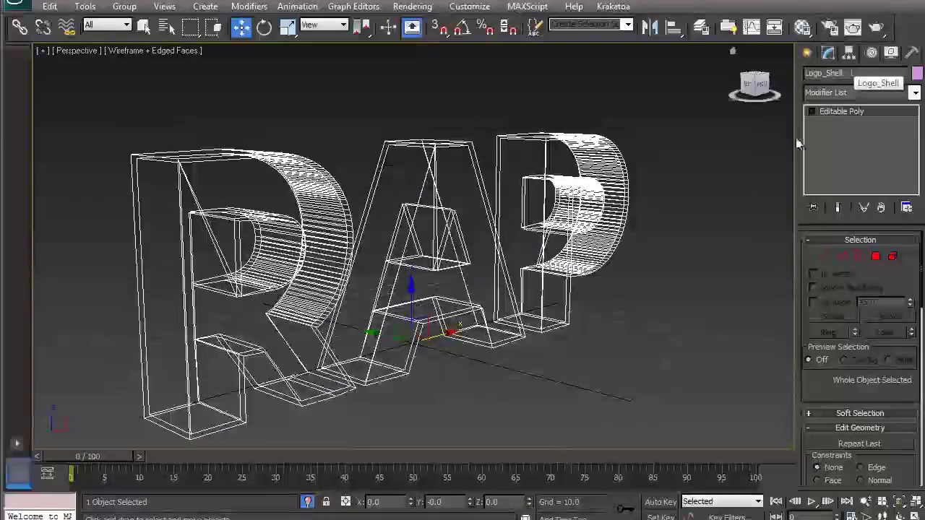
Exit isolation to bring back the full scene and check Logo_Shell around the fractured logo.
left_click(643, 220)
key("alt+w")
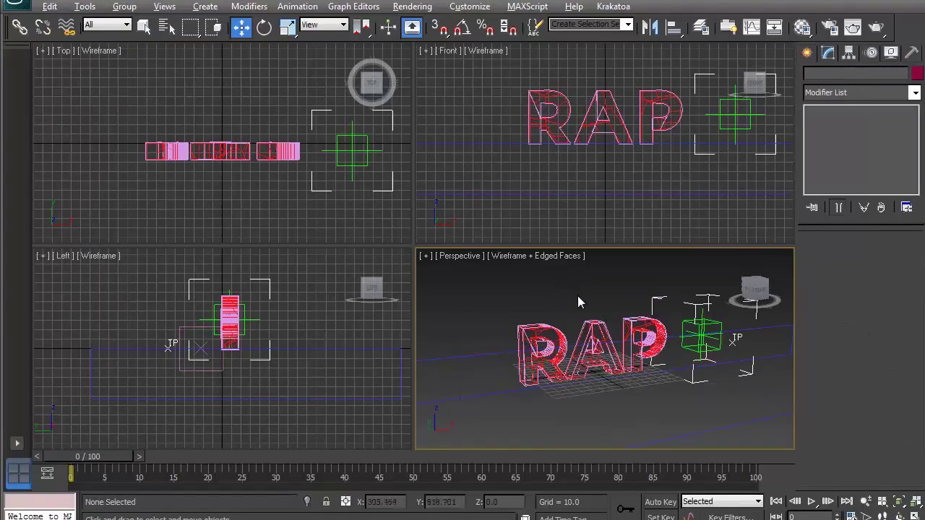
key("alt+w")
middle_click_drag(516, 285, 410, 230, "alt")
left_click(318, 131)
key("z")
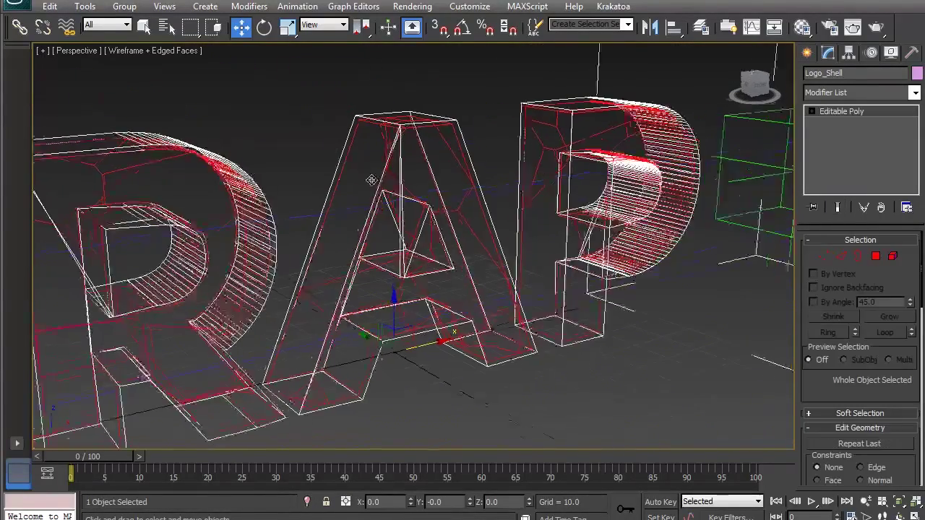
scroll(376, 181, "down", 3)
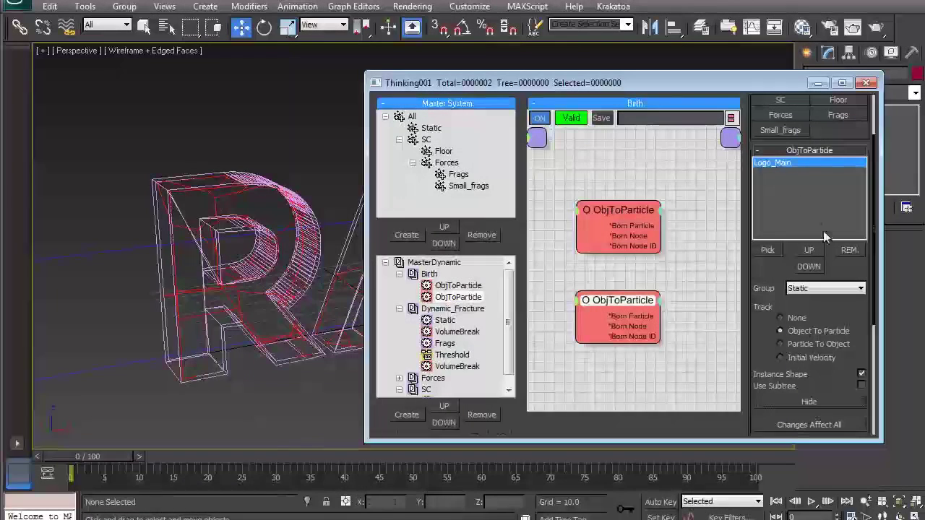
Replace Logo_Main with Logo_Shell in the second ObjToParticle operator of the Birth dynamic set.
left_click(846, 256)
left_click(767, 250)
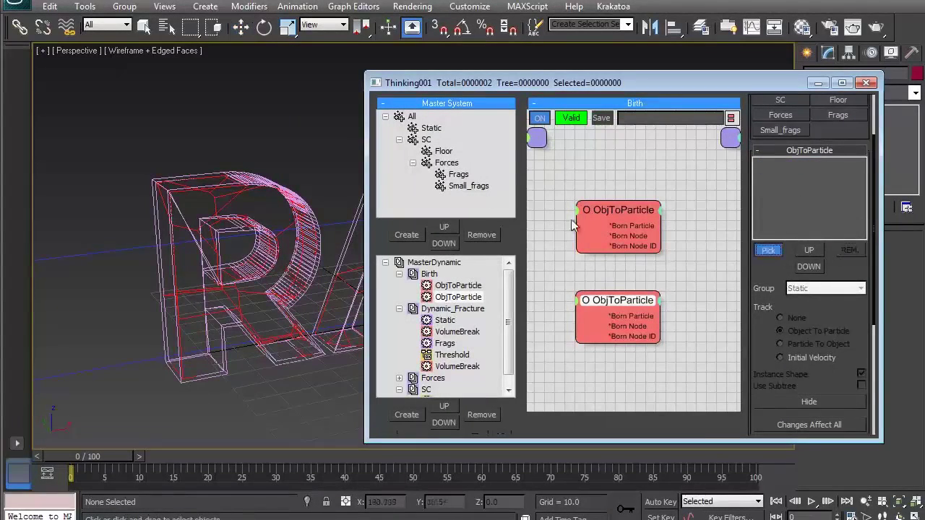
key("h")
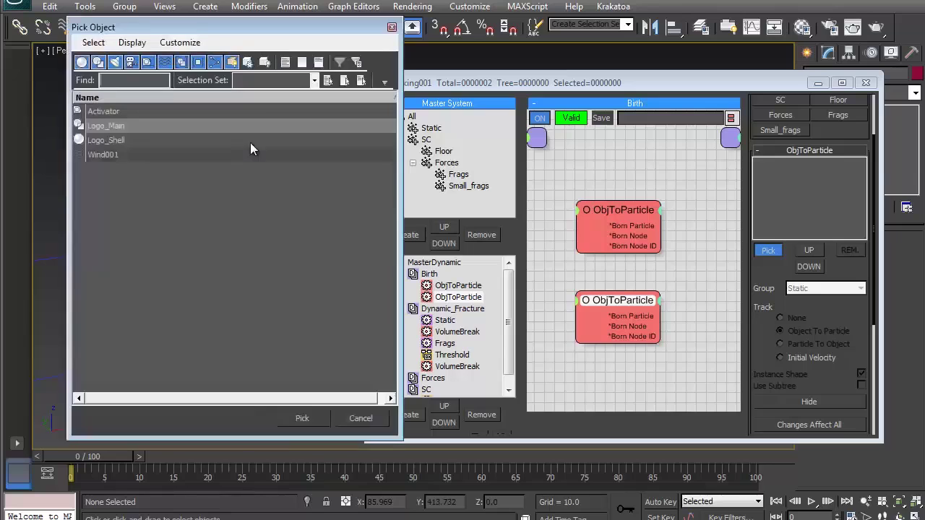
double_click(111, 144)
left_click(769, 165)
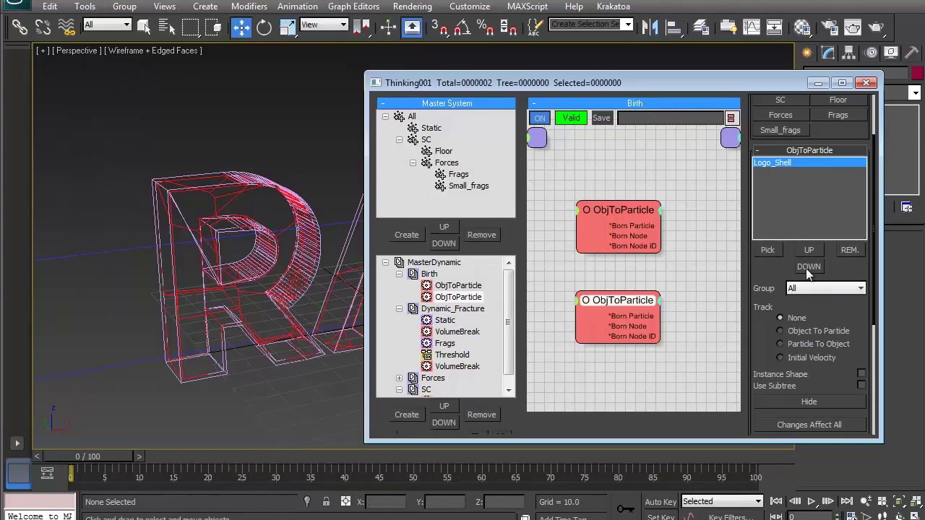
Assign Logo_Shell to the Static group with Object To Particle tracking and Instance Shape enabled, and hide the source object.
left_click(824, 288)
left_click(801, 311)
left_click(862, 374)
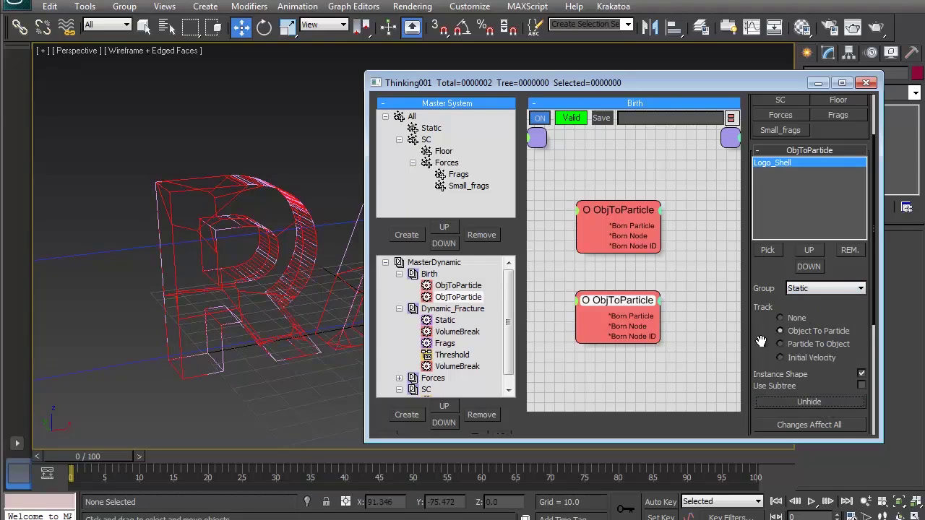
Scrub the animation from frame 0 to frame 71 to review how the logo and its shell fracture.
left_click_drag(63, 453, 244, 463)
key("w")
left_click(817, 83)
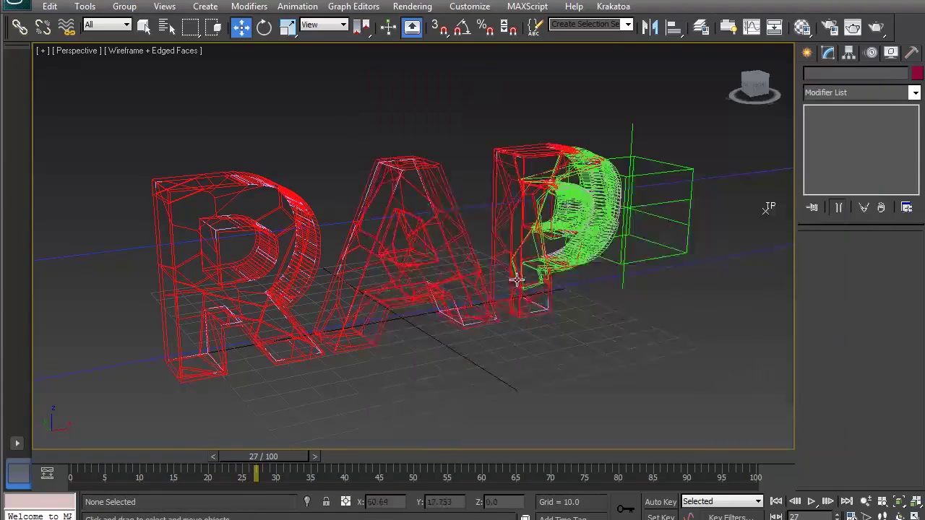
middle_click_drag(517, 281, 526, 269)
left_click_drag(272, 463, 548, 466)
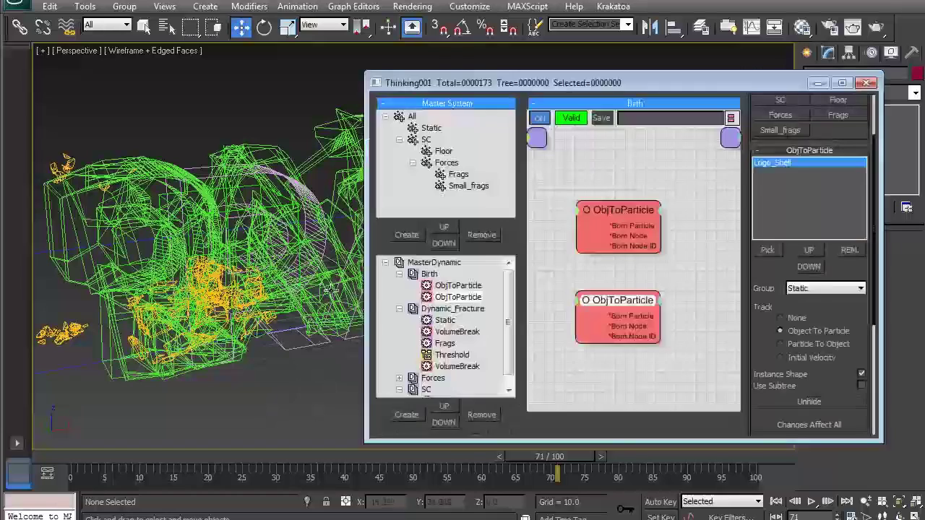
Set the Raster of the Threshold-driven VolumeBreak in Dynamic_Fracture to 25 % and scrub the simulation to frame 79.
left_click(443, 309)
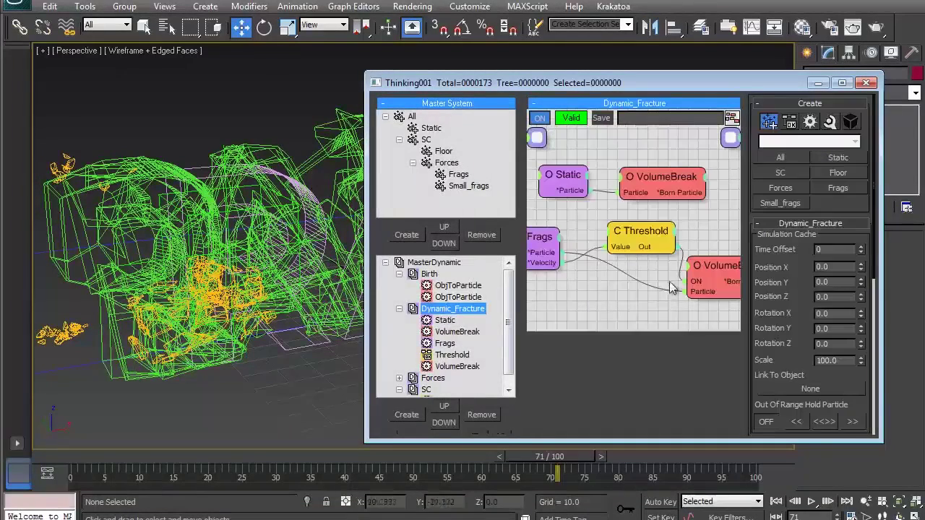
middle_click_drag(674, 287, 547, 257)
left_click(599, 230)
scroll(773, 282, "down", 10)
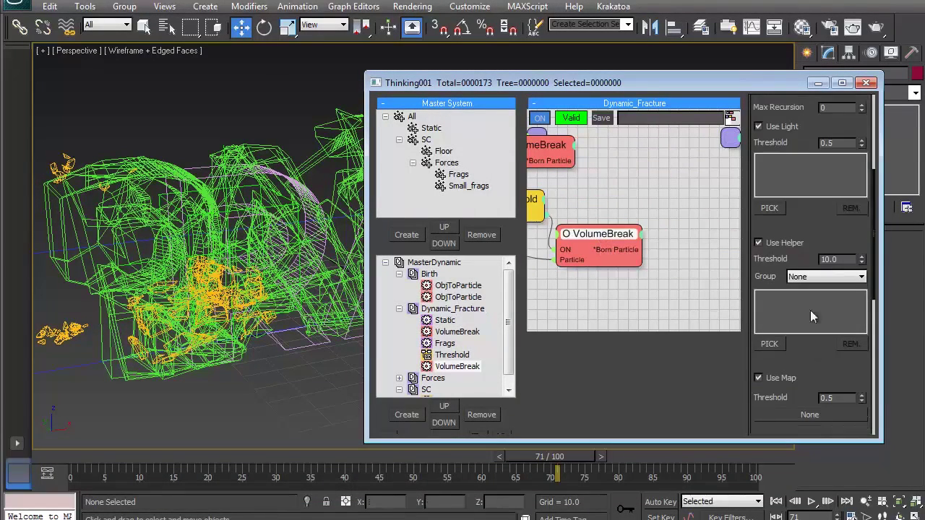
double_click(838, 348)
type("2")
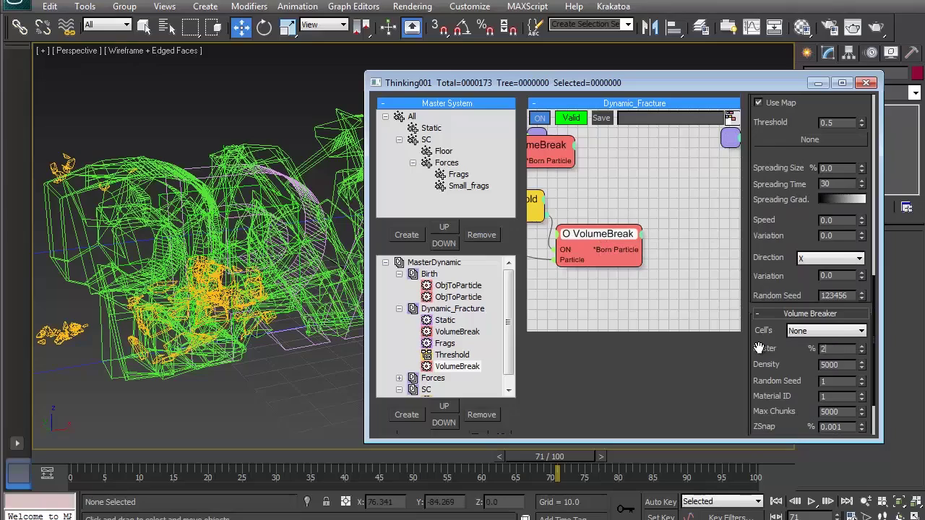
left_click_drag(84, 457, 516, 465)
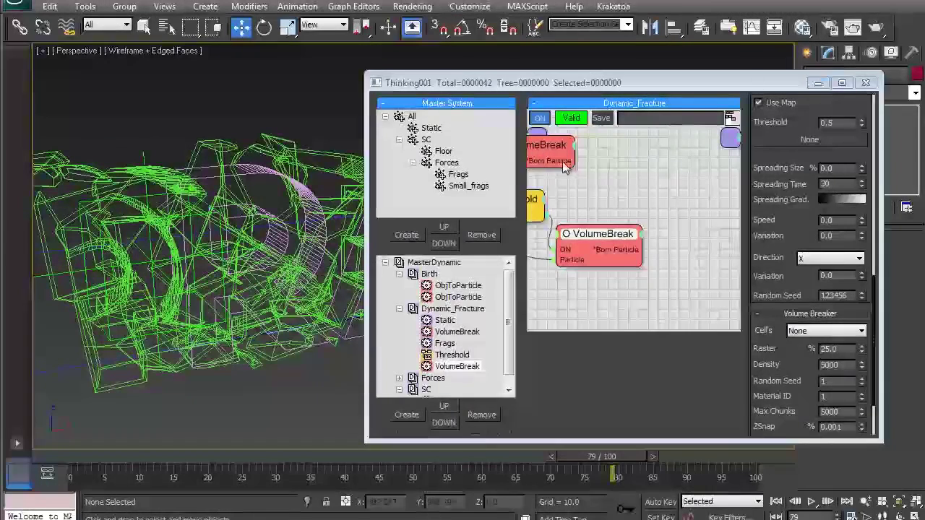
Create a new particle group directly under All, return to frame 0, and name the group World.
left_click(411, 117)
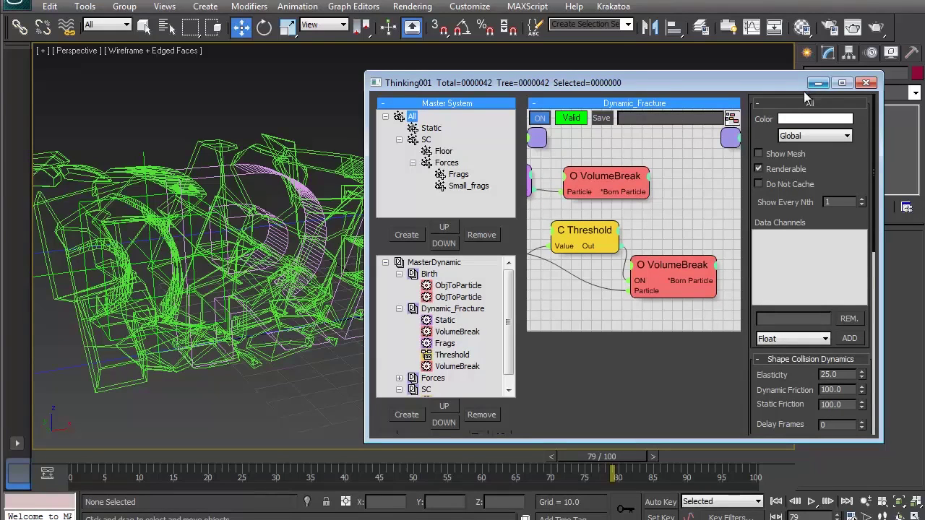
left_click(406, 234)
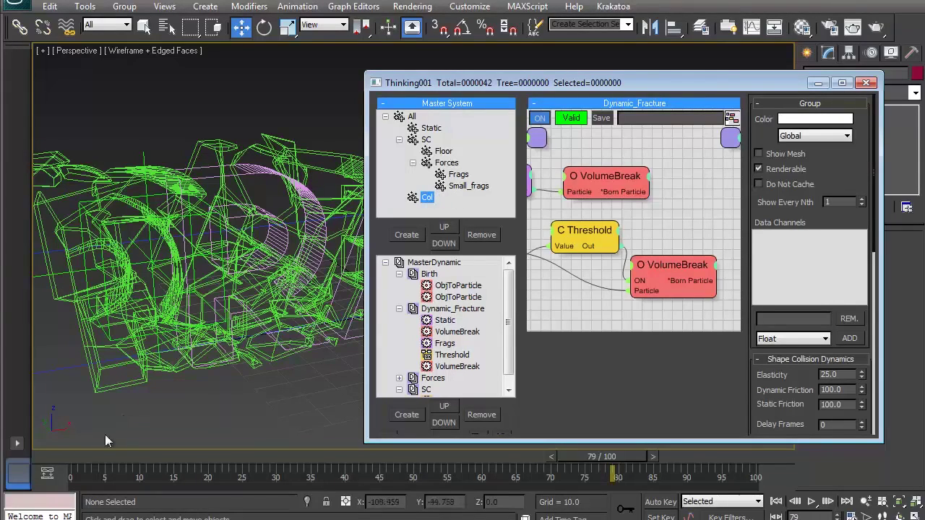
left_click(54, 456)
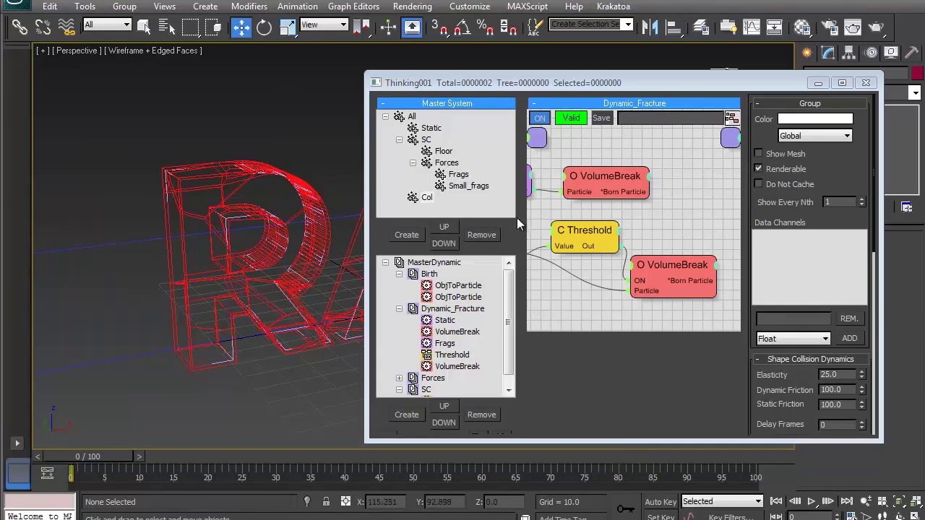
left_click(429, 202)
left_click(430, 201)
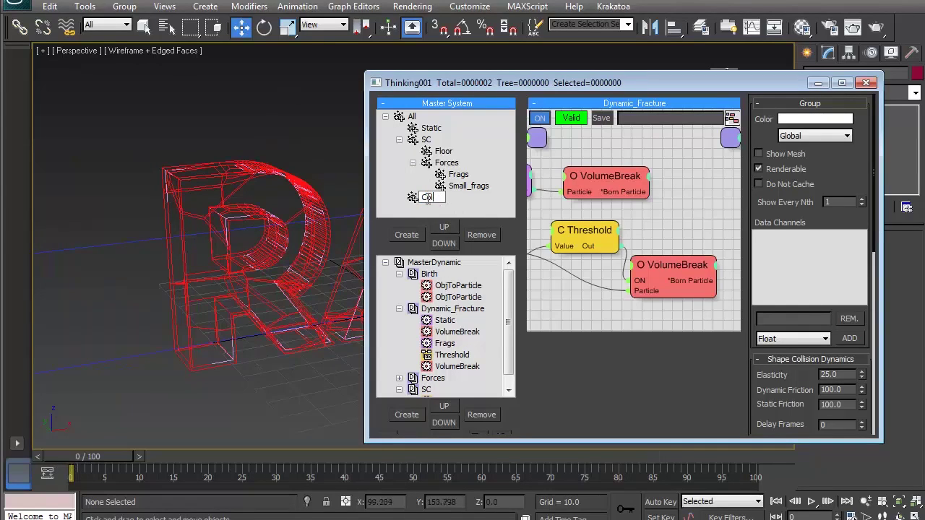
type("World")
key("Return")
Change the World group's display color to blue.
middle_click_drag(219, 214, 140, 197)
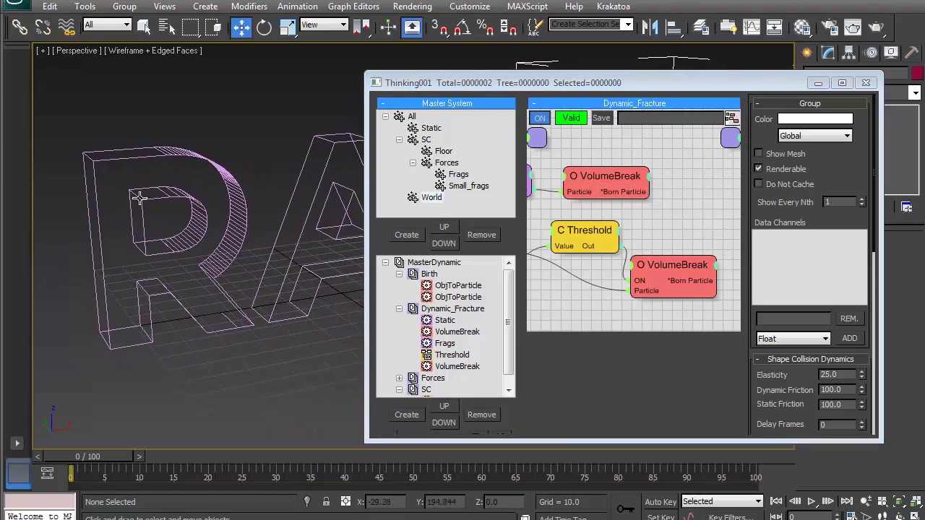
left_click(431, 197)
left_click(804, 122)
mouse_move(332, 220)
left_mouse_down()
mouse_move(331, 230)
mouse_move(329, 160)
left_mouse_up()
left_click(387, 177)
left_click(506, 276)
middle_click_drag(321, 232, 316, 219)
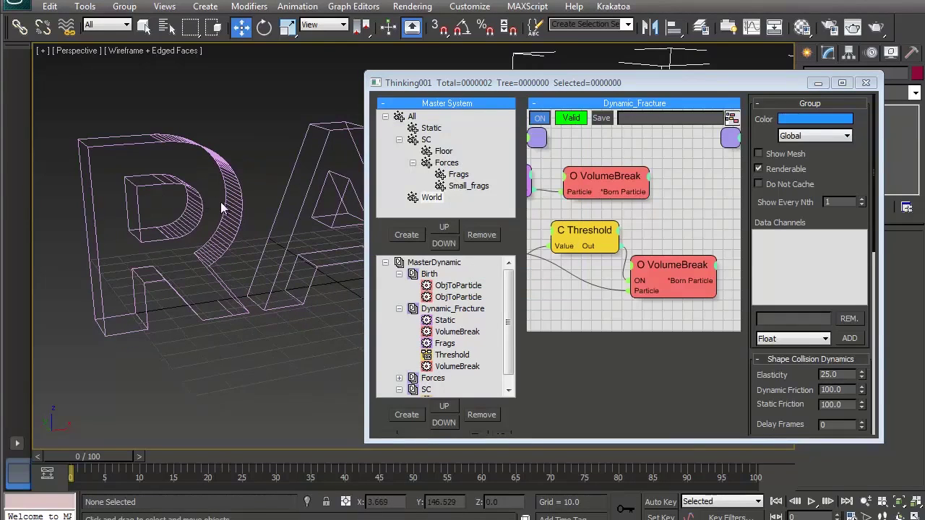
middle_click_drag(258, 221, 220, 224)
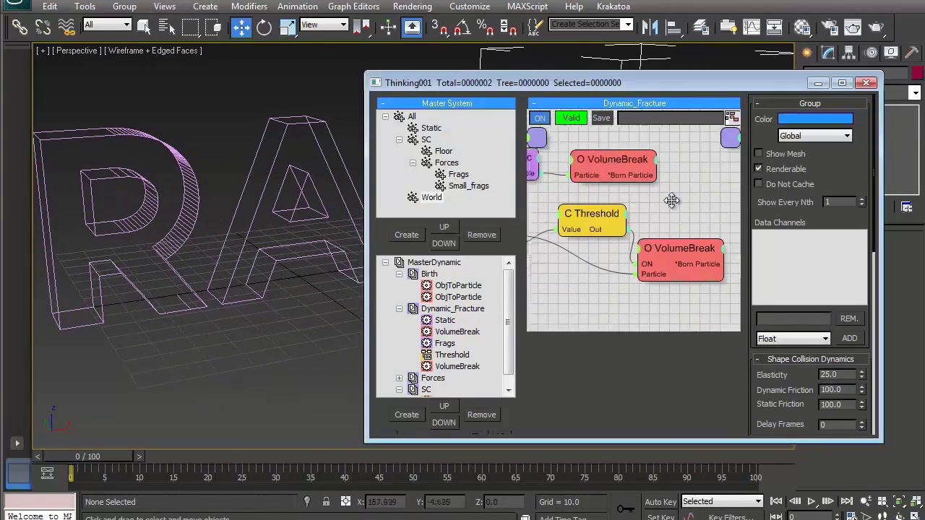
Add a third ObjToParticle operator to the Birth dynamic set and place it below the existing ones.
left_click(429, 274)
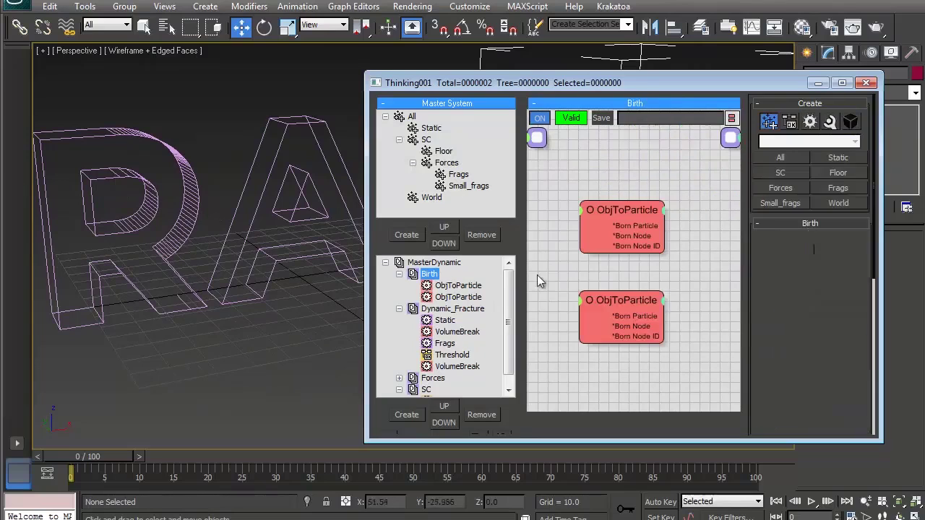
middle_click_drag(668, 288, 650, 148)
right_click(579, 263)
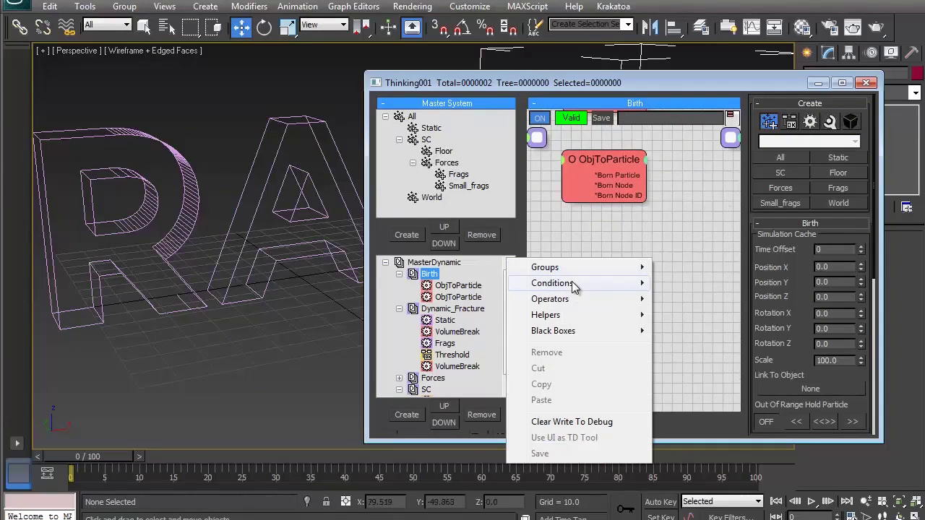
mouse_move(565, 298)
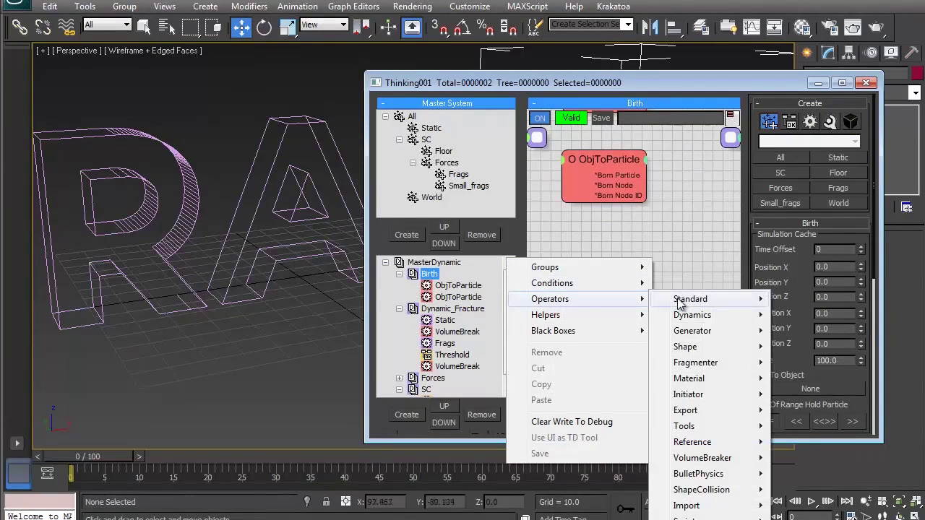
mouse_move(679, 302)
mouse_move(692, 331)
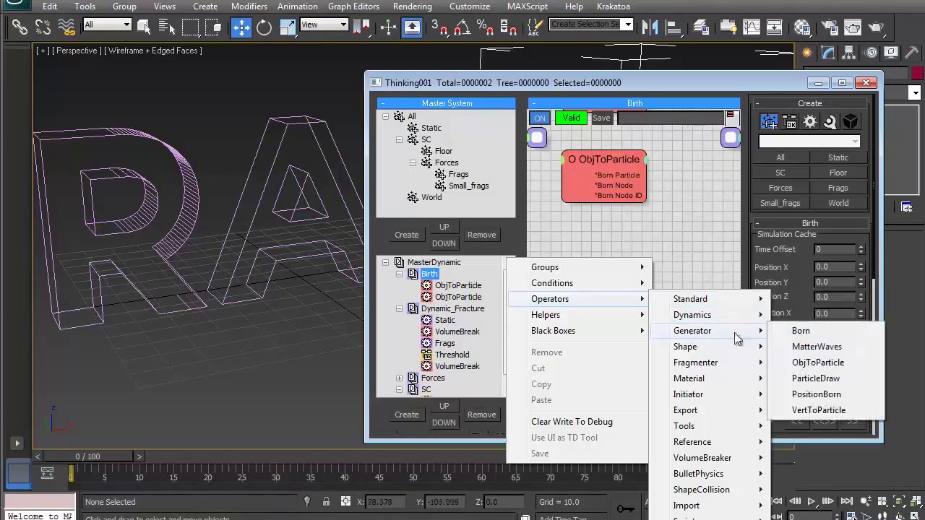
left_click(816, 362)
left_click_drag(605, 270, 590, 245)
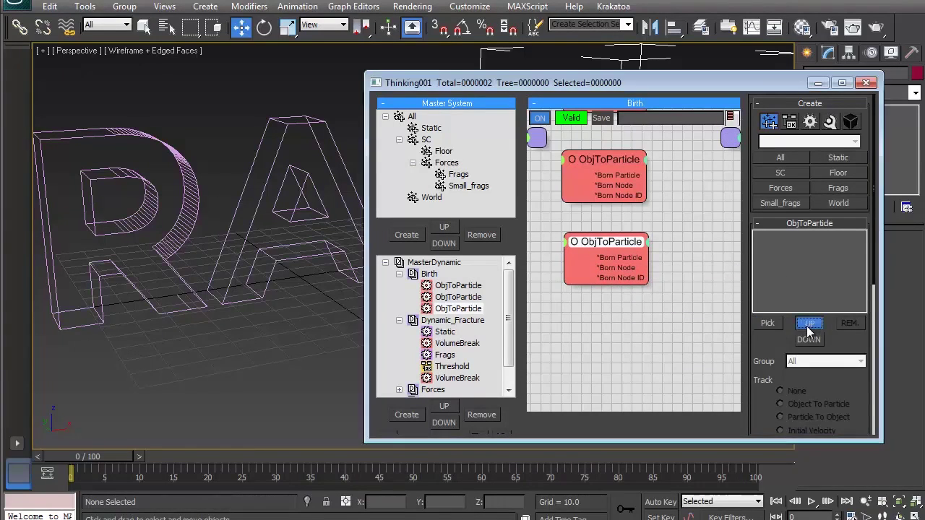
Pick Logo_Main as the source of the new ObjToParticle operator and assign it to the World group.
left_click(767, 323)
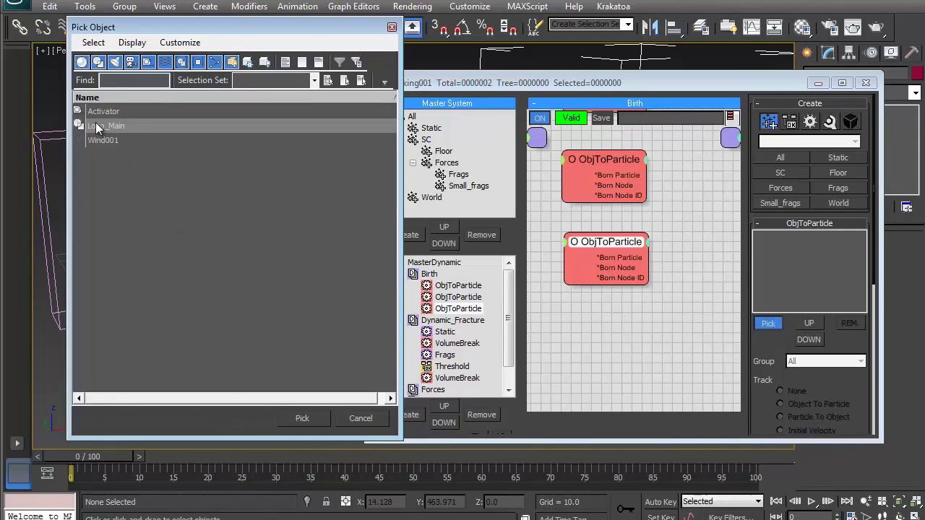
double_click(98, 127)
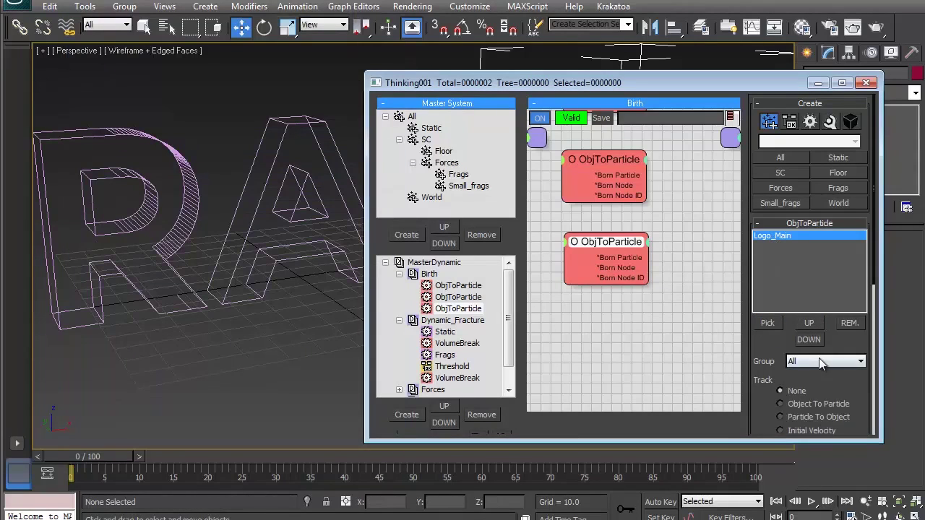
left_click(818, 358)
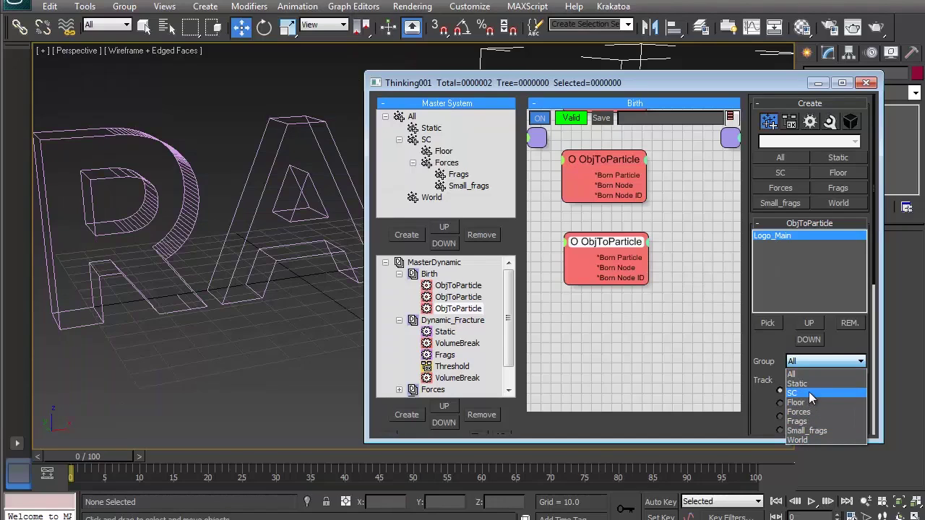
left_click(803, 437)
Set Logo_Main to Object To Particle tracking with Instance Shape, hide the source object, and refresh the simulation at frame 0.
scroll(807, 366, "down", 4)
left_click(795, 320)
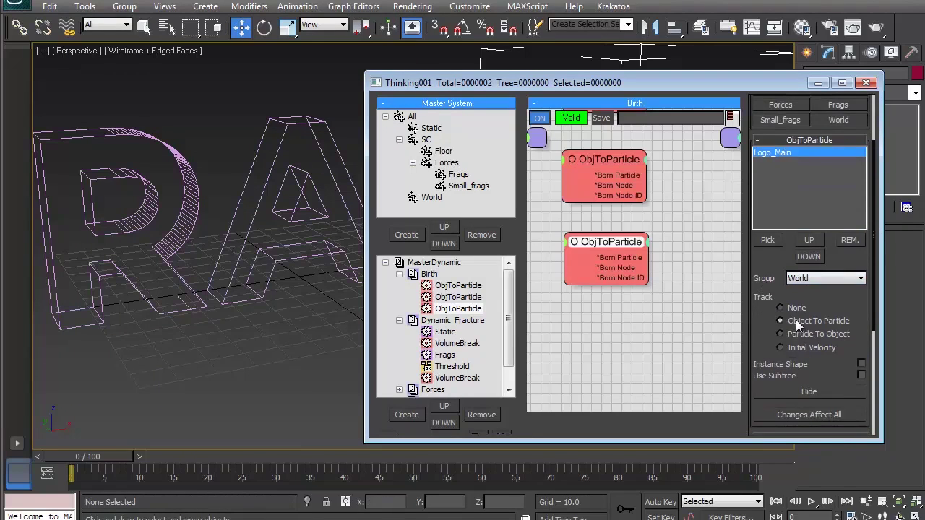
left_click(861, 364)
left_click(808, 391)
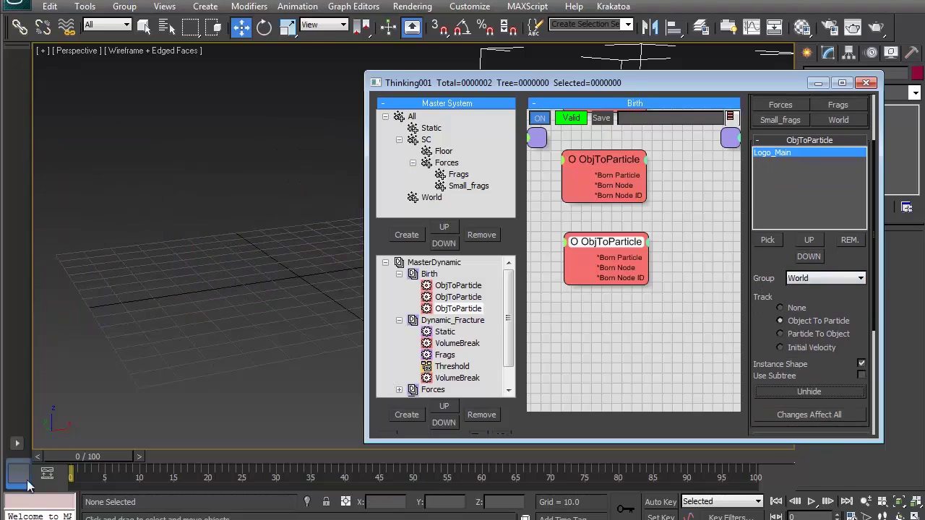
mouse_move(58, 456)
left_mouse_down()
mouse_move(66, 461)
mouse_move(53, 458)
left_mouse_up()
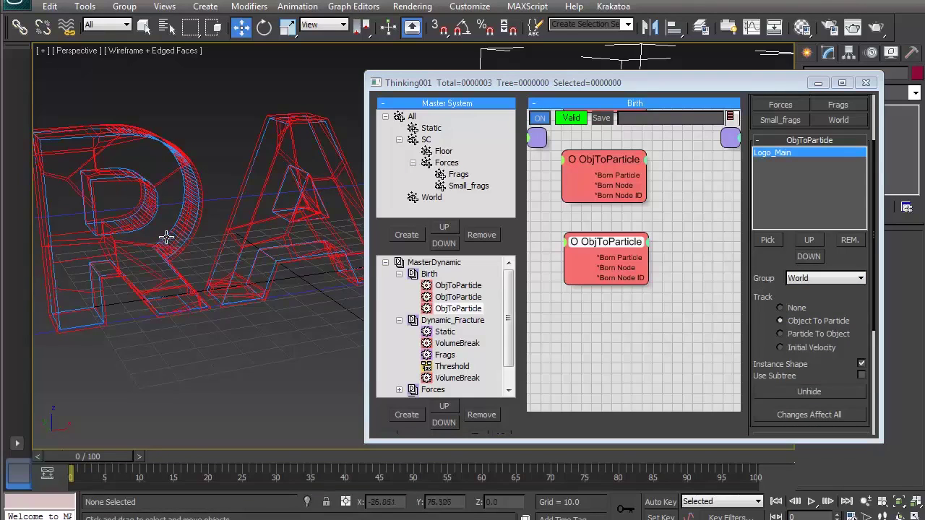
Nest the World group under SC, directly above Floor, and set its Shape Collision Dynamics state to Neutron.
left_click_drag(414, 199, 411, 145)
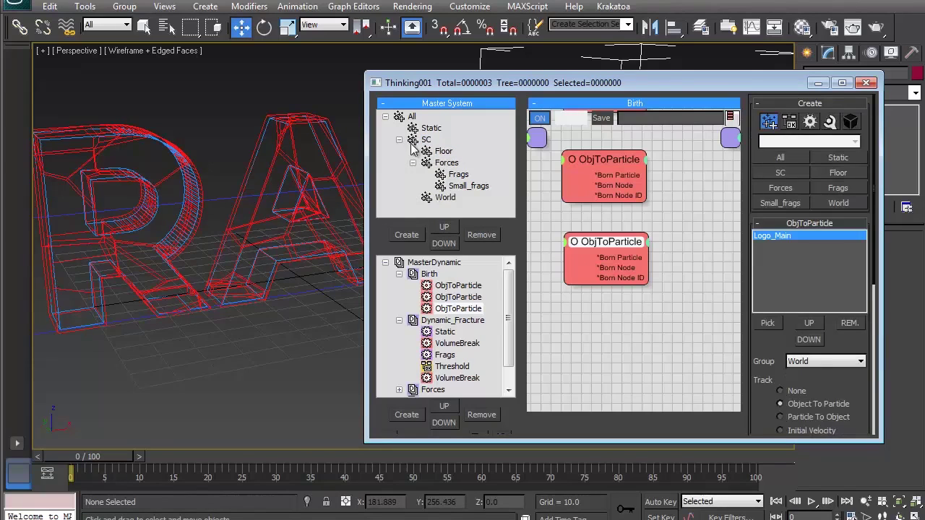
left_click(444, 199)
left_click(444, 228)
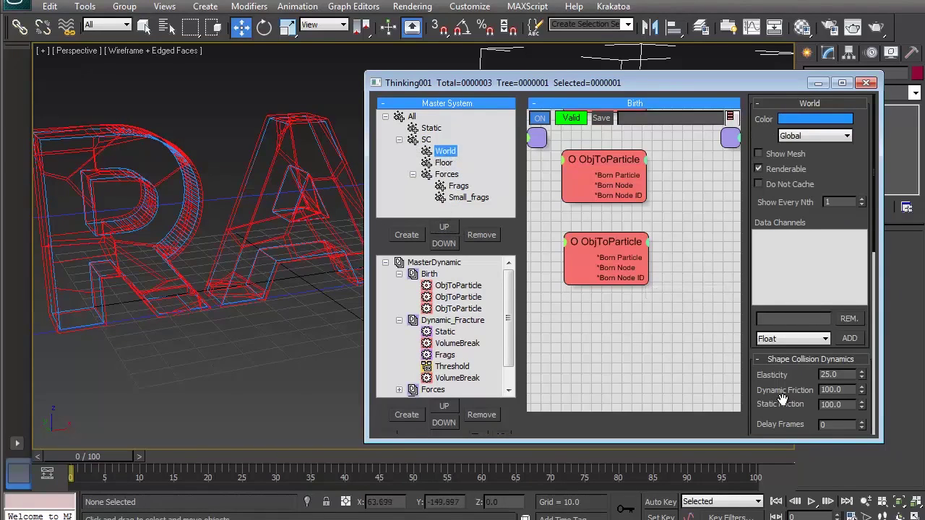
scroll(779, 287, "down", 5)
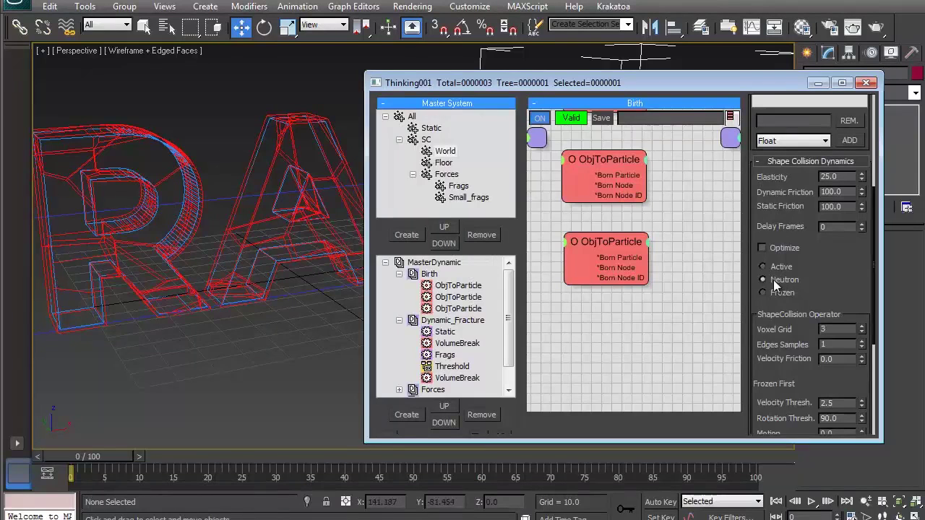
Play the simulation in shaded view, scrub to frame 87 to review how the fragments behave around the logo, and return to frame 0.
left_click_drag(108, 455, 25, 456)
left_click(563, 222)
key("Escape")
middle_click_drag(362, 117, 688, 368)
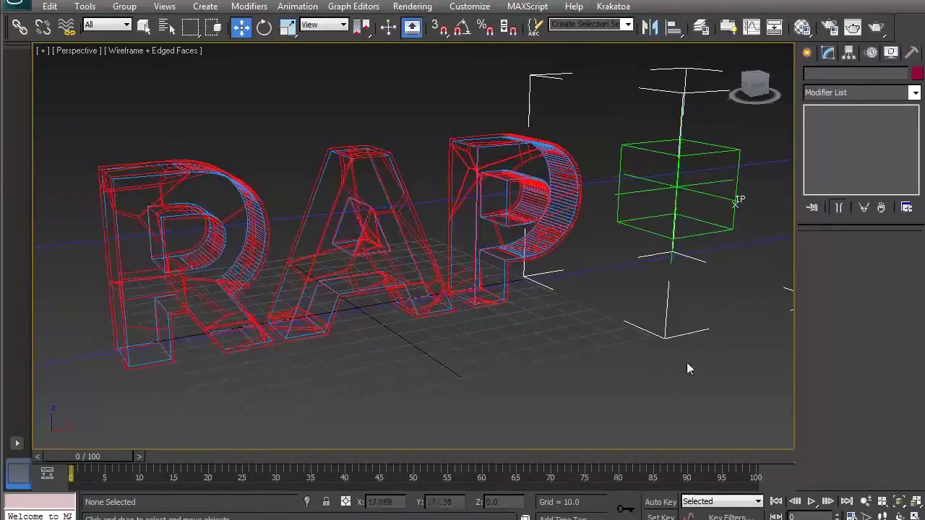
left_click(811, 501)
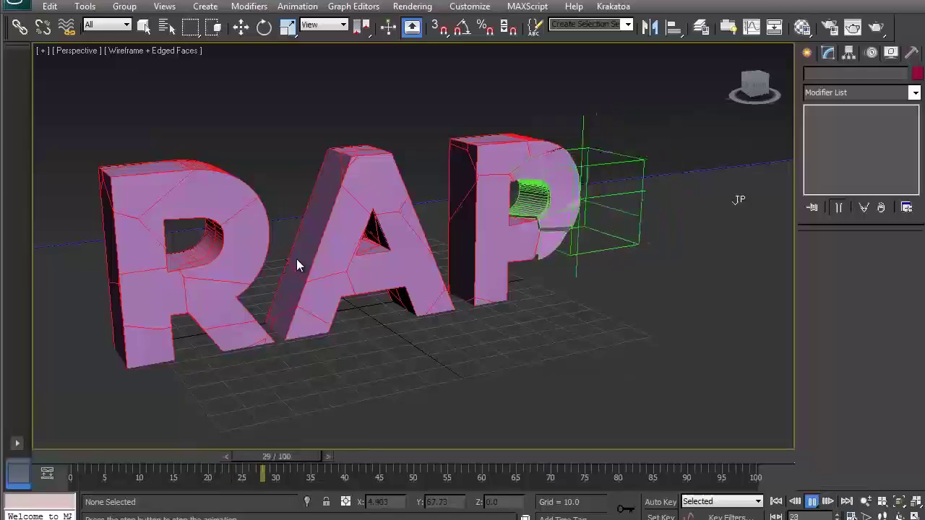
key("F3")
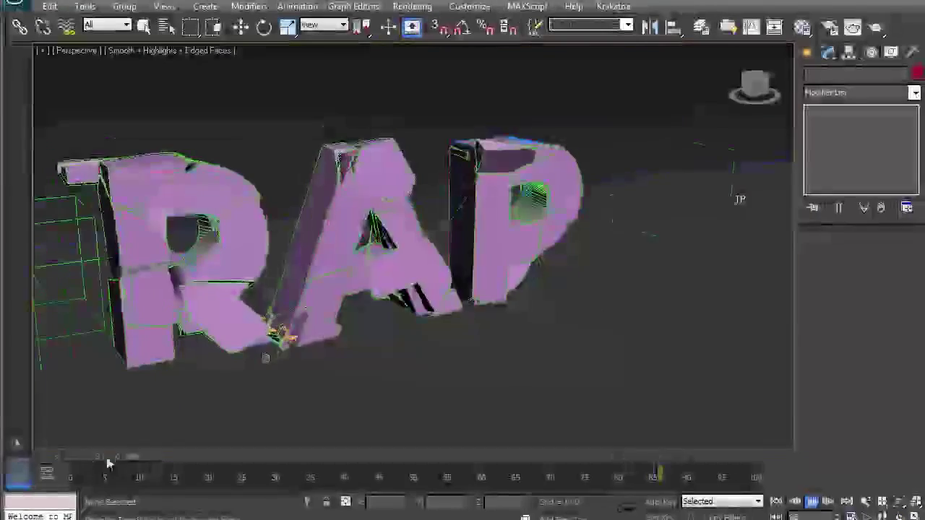
left_click_drag(205, 450, 662, 431)
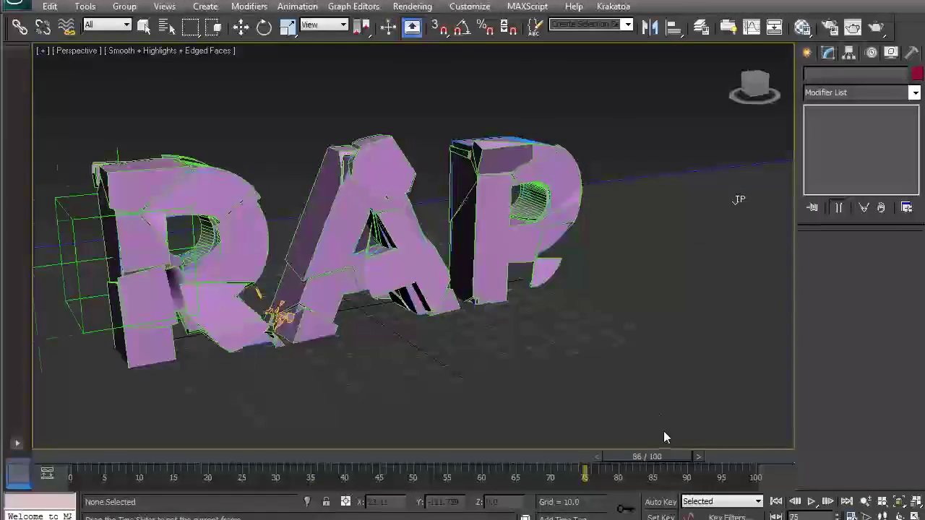
key("w")
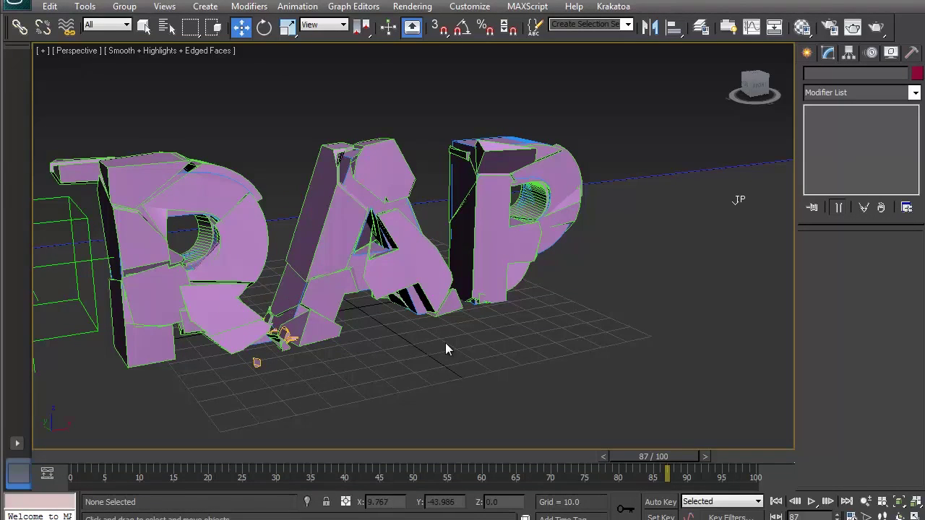
middle_click_drag(445, 348, 470, 362)
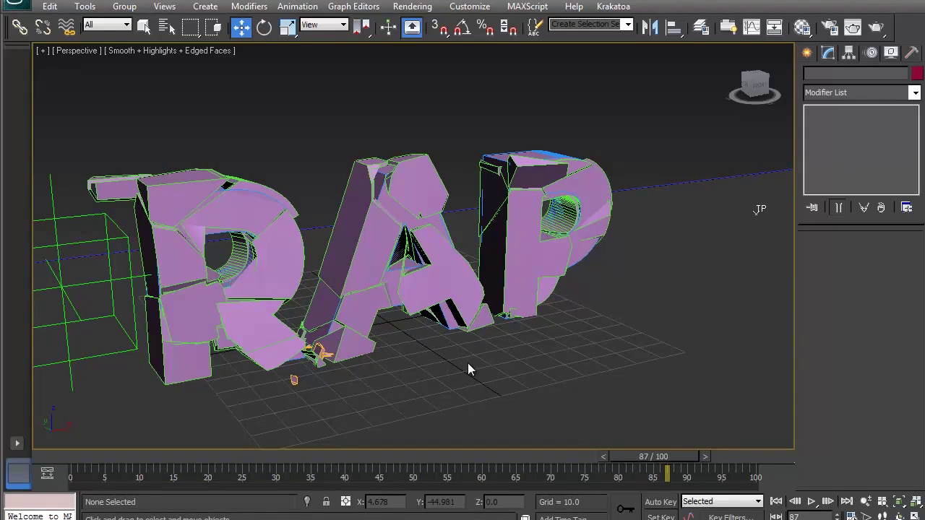
left_click_drag(474, 460, 29, 453)
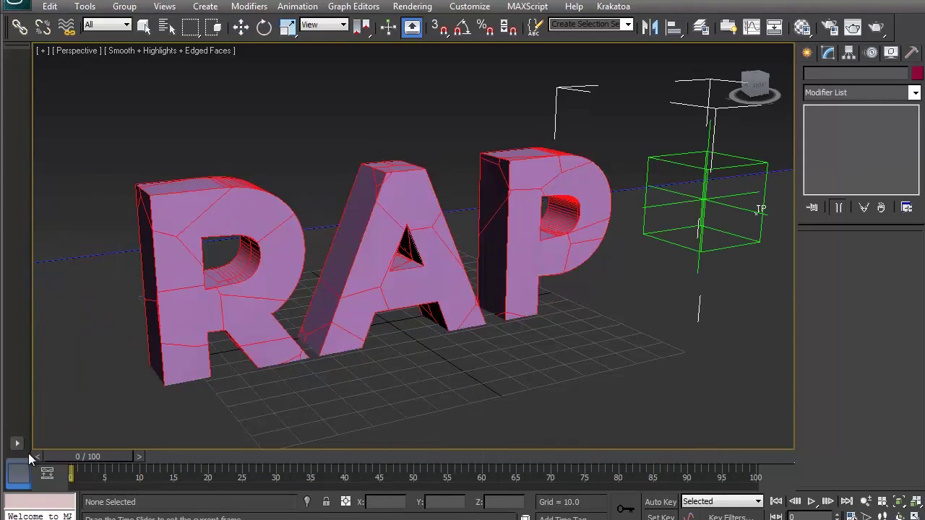
Unhide the source objects Logo_Main and Logo_Shell in their ObjToParticle operators and minimize the Thinking Particles setup.
left_click(167, 26)
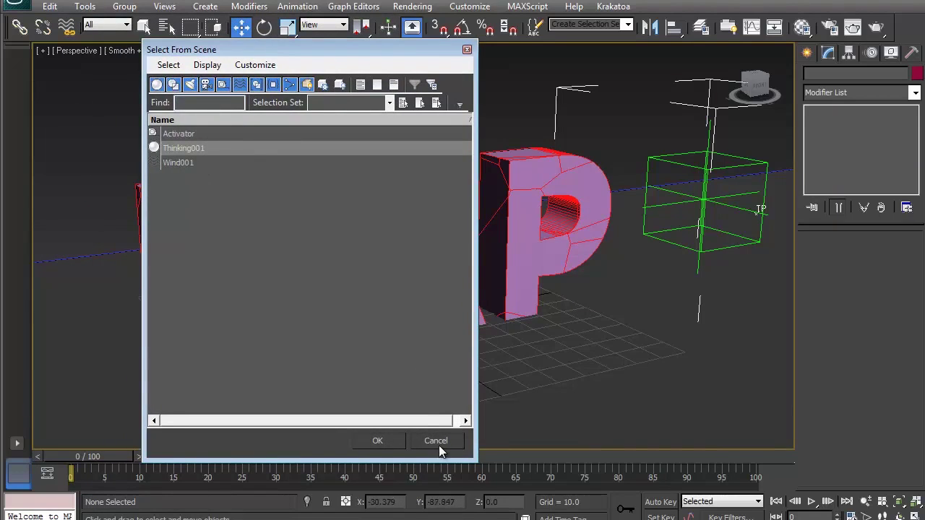
left_click(438, 445)
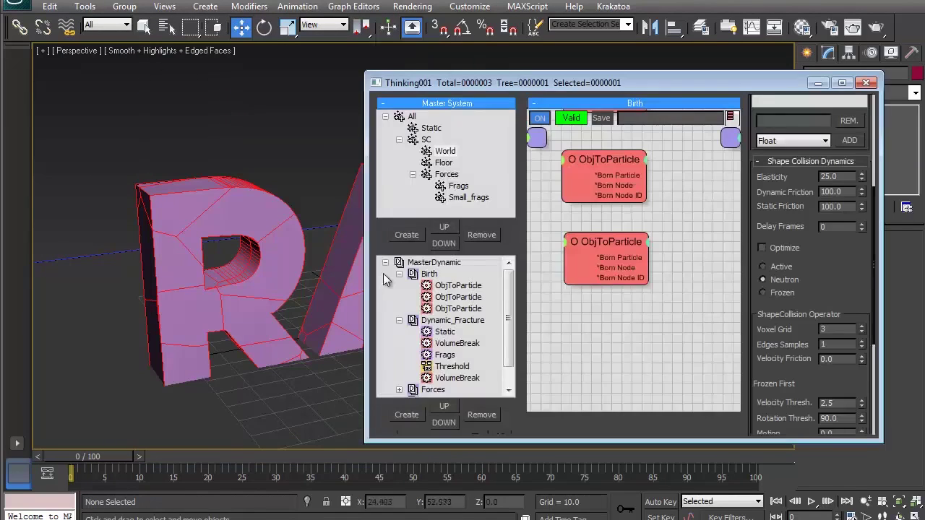
left_click(614, 241)
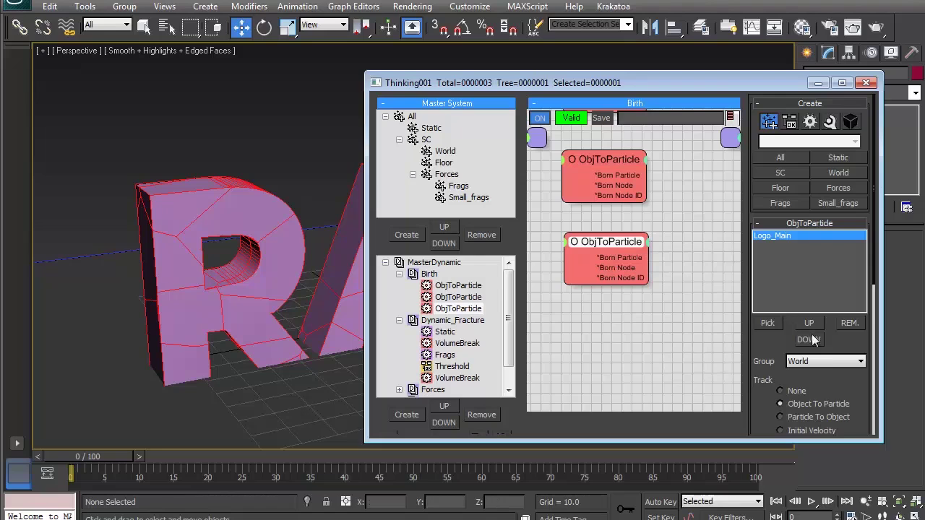
scroll(832, 387, "down", 3)
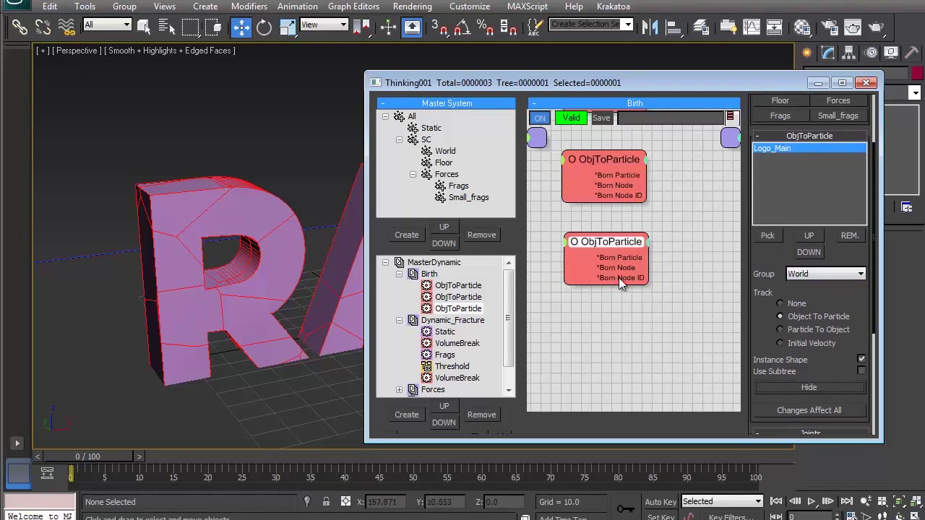
left_click(603, 168)
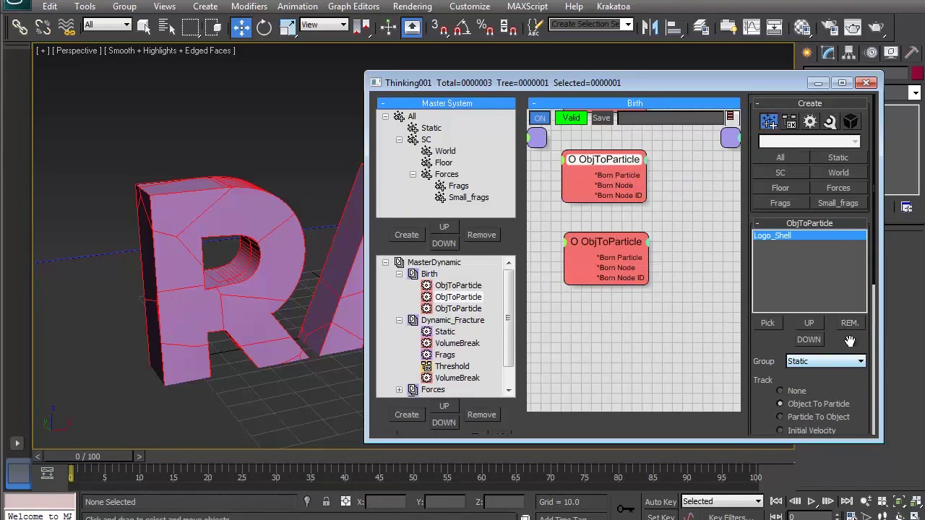
scroll(850, 341, "down", 5)
left_click(816, 320)
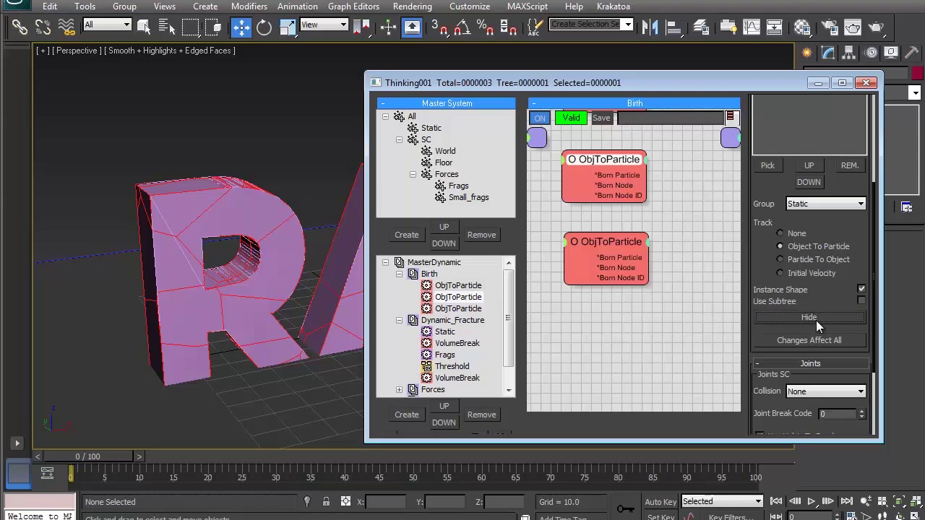
left_click(819, 85)
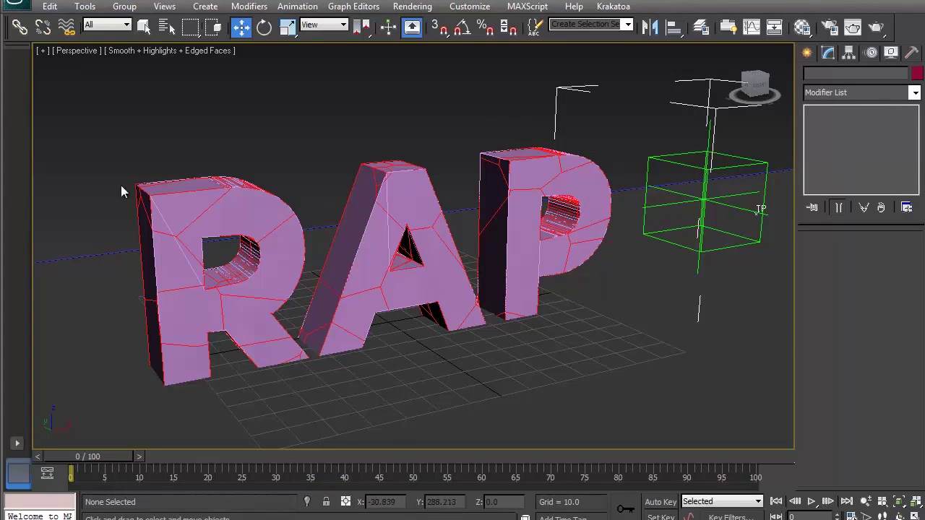
Isolate Logo_Main and Logo_Shell in the viewport and select only Logo_Shell.
left_click(166, 28)
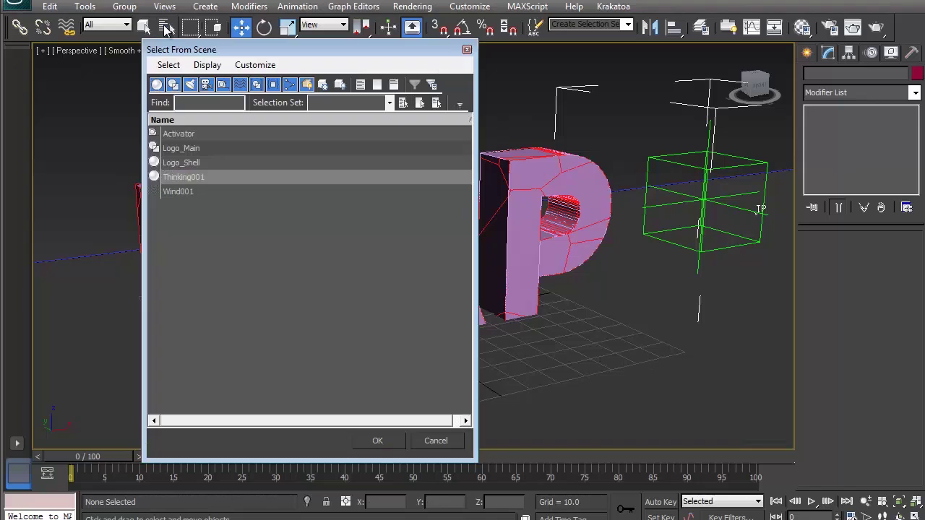
left_click_drag(188, 148, 188, 162)
left_click(380, 441)
key("alt+q")
mouse_move(408, 241)
middle_mouse_down("alt")
mouse_move(442, 246)
mouse_move(422, 242)
middle_mouse_up("alt")
left_click(427, 136)
left_click(422, 180)
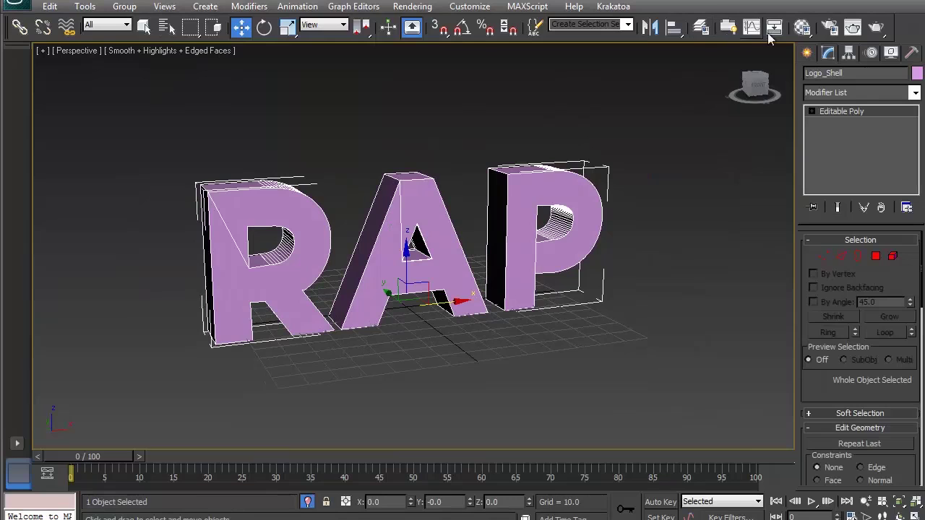
Name the first sample material Shell and give it a light brown diffuse color.
key("m")
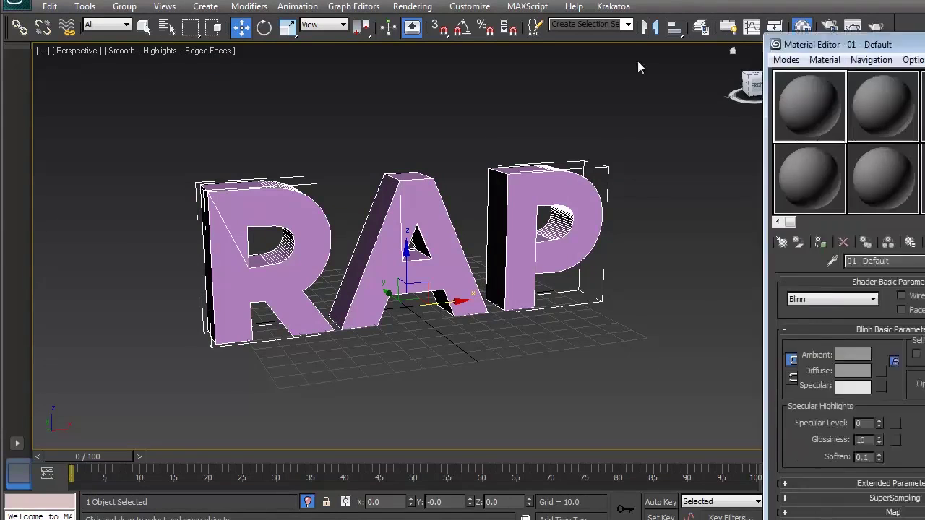
type("Shell")
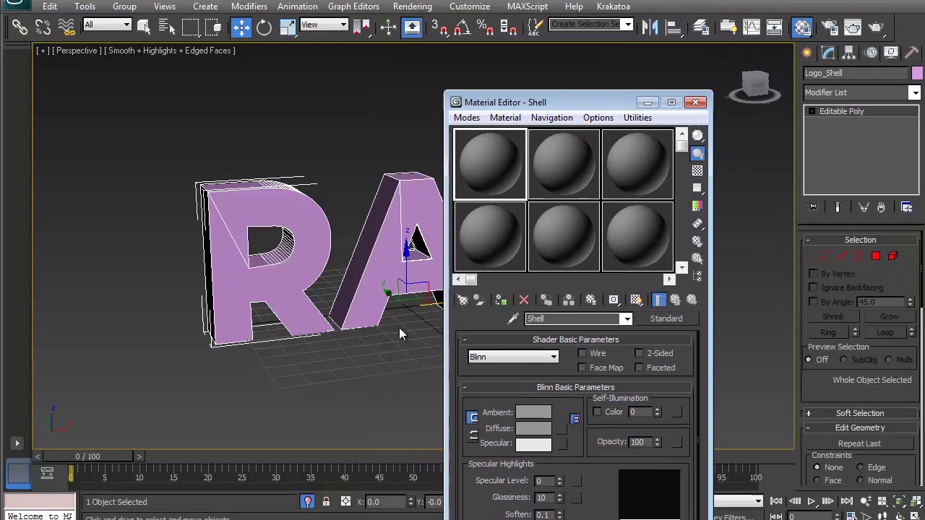
left_click(527, 430)
left_click_drag(397, 222, 395, 204)
left_click_drag(300, 170, 274, 222)
left_click(509, 277)
Name the second sample material Main and set its diffuse color to blue (RGB 49, 140, 253), Specular Level to 68 and Glossiness to 35.
left_click(544, 177)
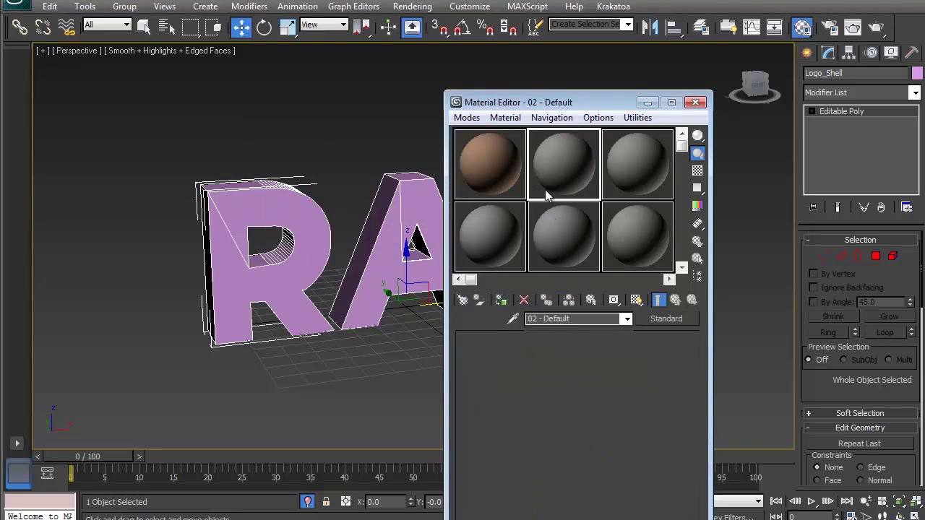
type("Main")
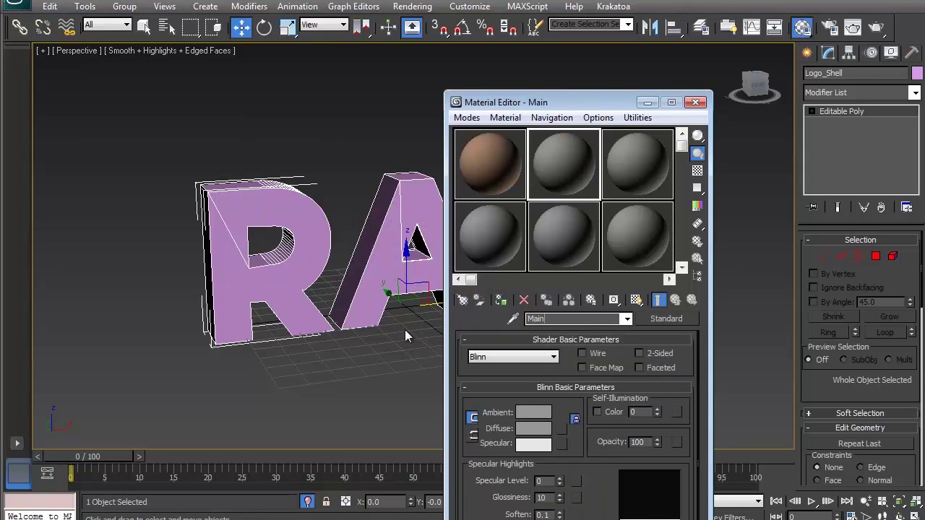
left_click(543, 431)
mouse_move(337, 169)
left_mouse_down()
mouse_move(297, 163)
mouse_move(333, 160)
mouse_move(283, 156)
mouse_move(331, 159)
left_mouse_up()
left_click_drag(397, 197, 395, 177)
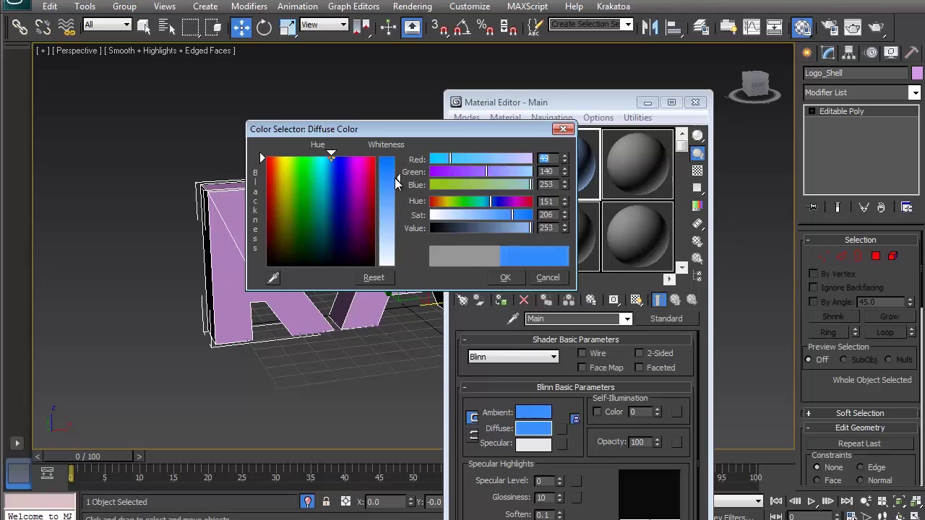
left_click(507, 281)
left_click_drag(560, 480, 560, 440)
left_click_drag(560, 498, 559, 470)
Assign the Shell material to the selected Logo_Shell.
left_click(509, 189)
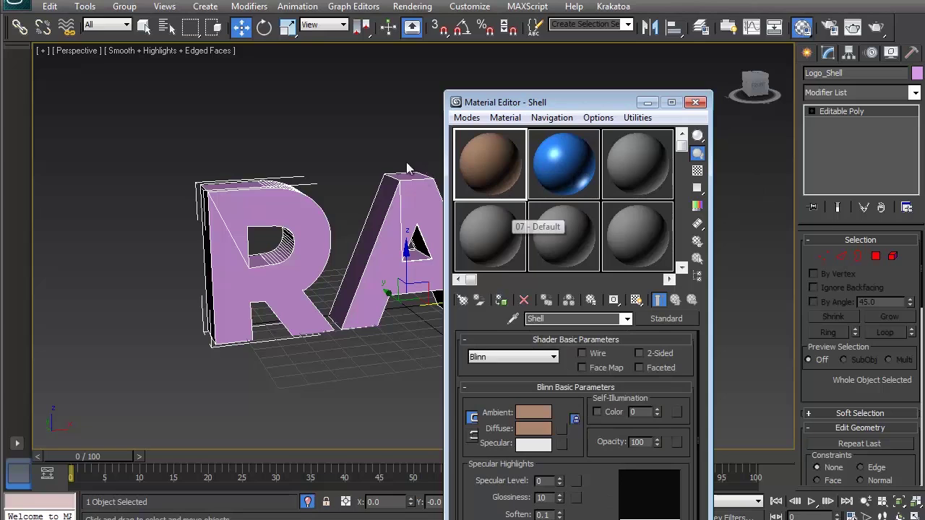
left_click_drag(515, 104, 547, 101)
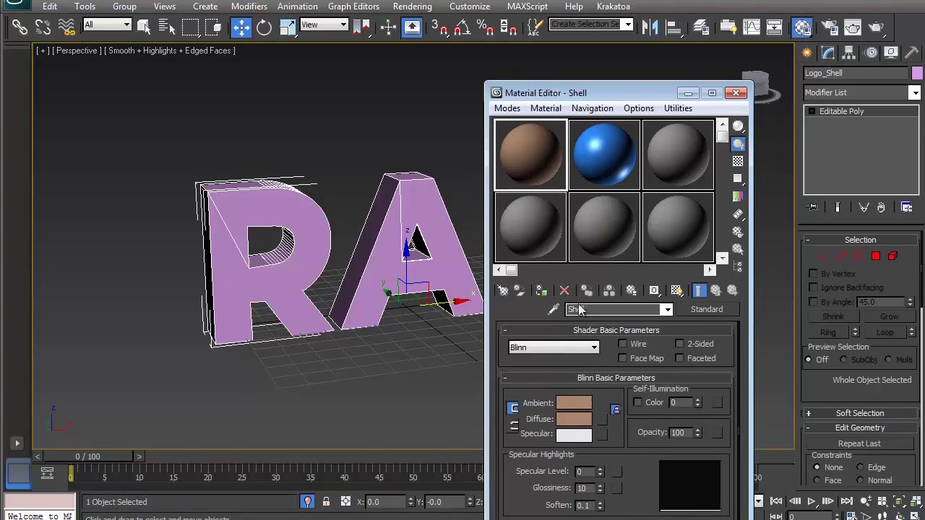
left_click(542, 291)
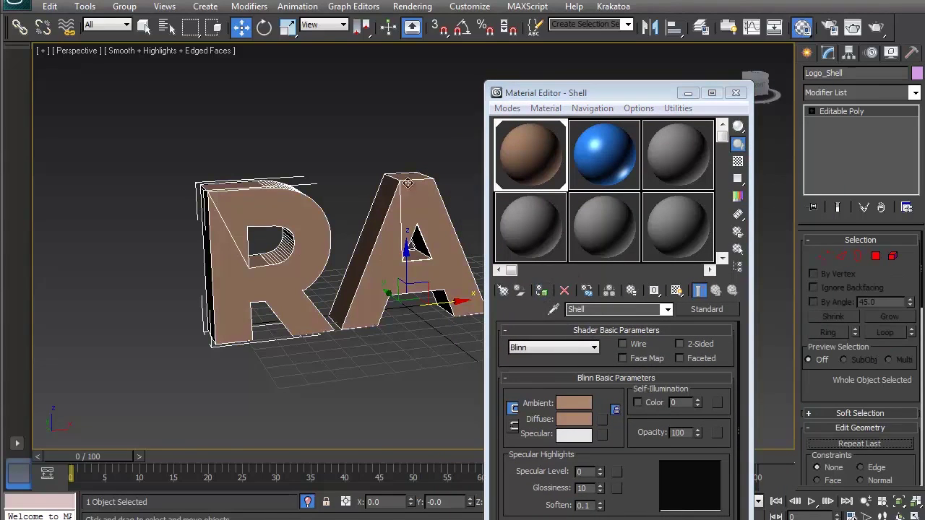
Select Logo_Main by name and assign the Main material to it.
left_click(396, 133)
left_click(166, 27)
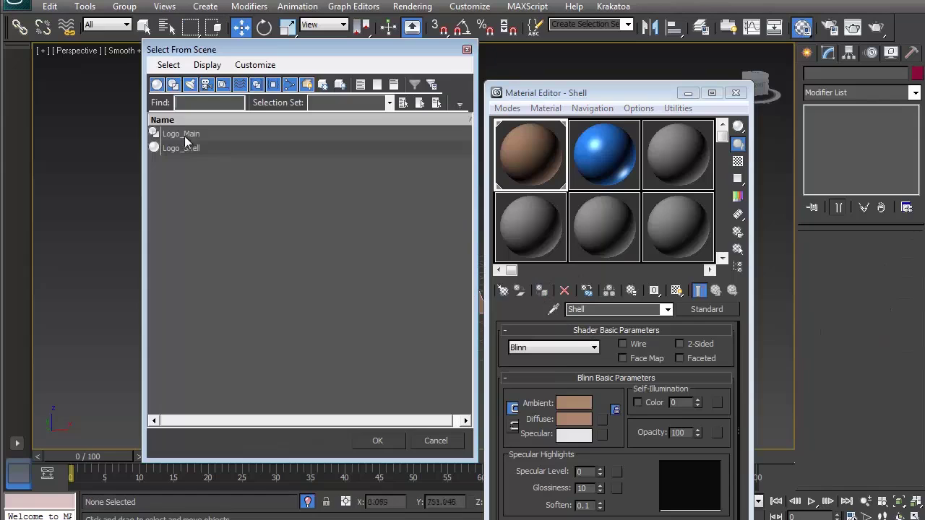
double_click(180, 134)
left_click(604, 154)
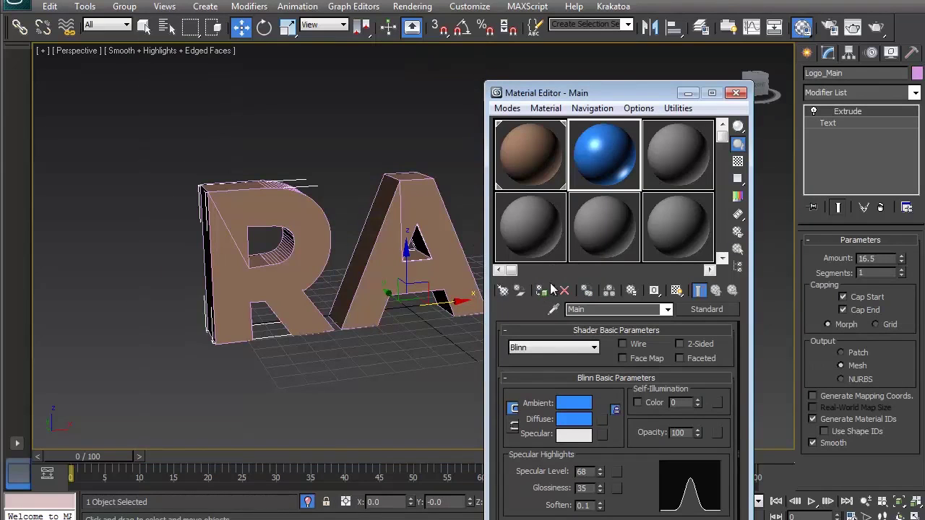
left_click(542, 293)
Move Logo_Shell upward to inspect Logo_Main's material beneath it, and undo the move.
left_click(409, 218)
left_click_drag(410, 271, 406, 124)
key("ctrl+z")
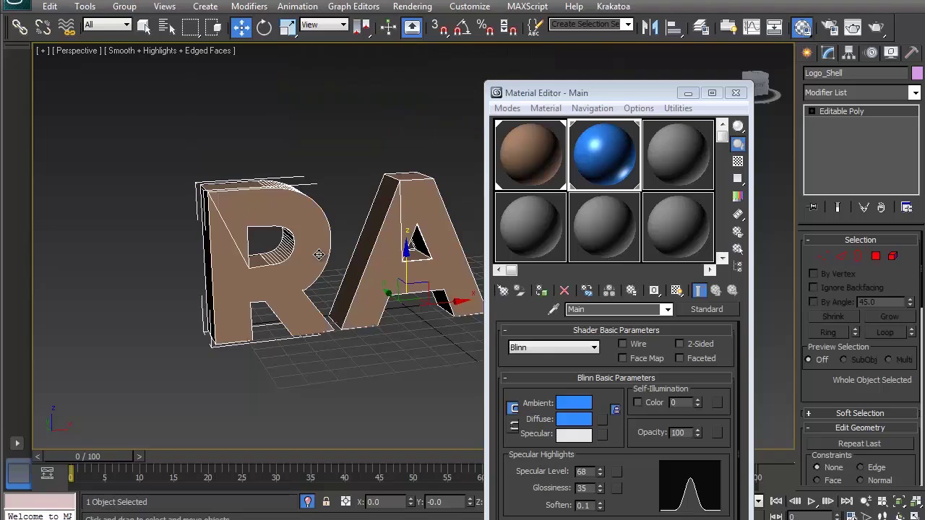
middle_click_drag(349, 279, 438, 289, "alt")
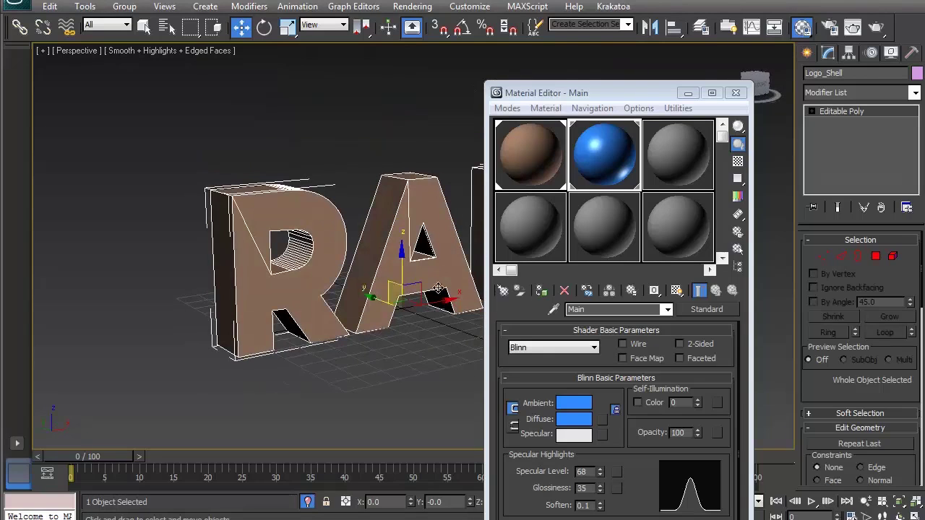
Close the Material Editor, leave isolation mode and bring back the Thinking001 Birth dynamic set.
left_click(736, 92)
key("alt+q")
middle_click_drag(586, 320, 567, 316, "alt")
left_click(466, 70)
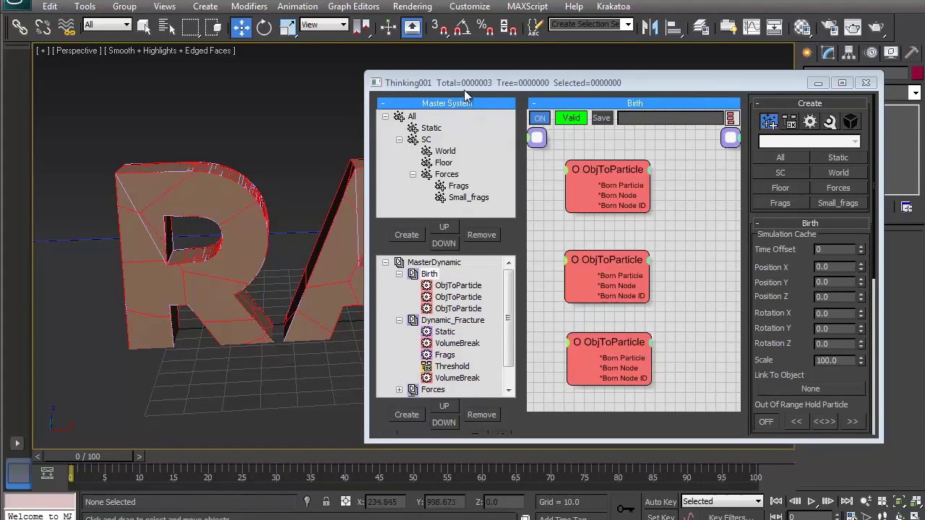
Add a ShapeMaterial operator to the Birth dynamic set and duplicate it below the first.
left_click_drag(464, 85, 429, 81)
middle_click_drag(641, 184, 596, 181)
right_click(596, 171)
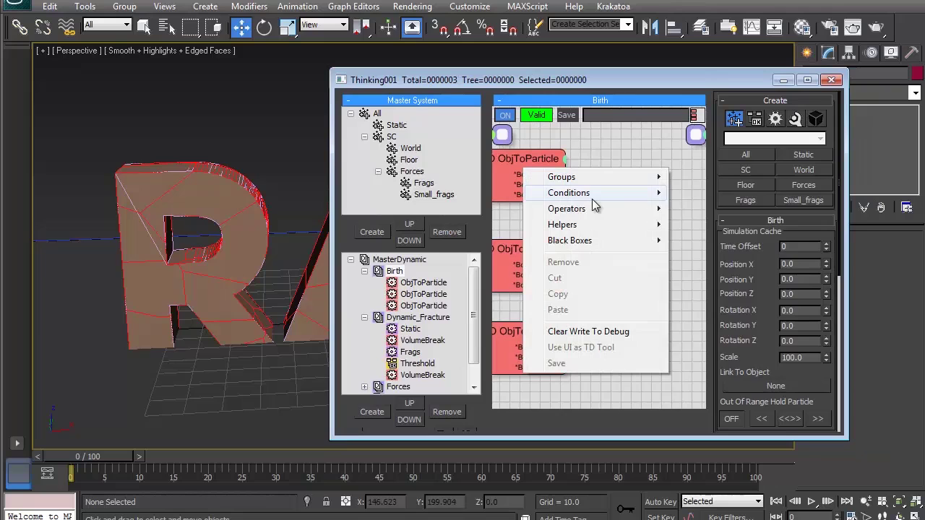
mouse_move(593, 208)
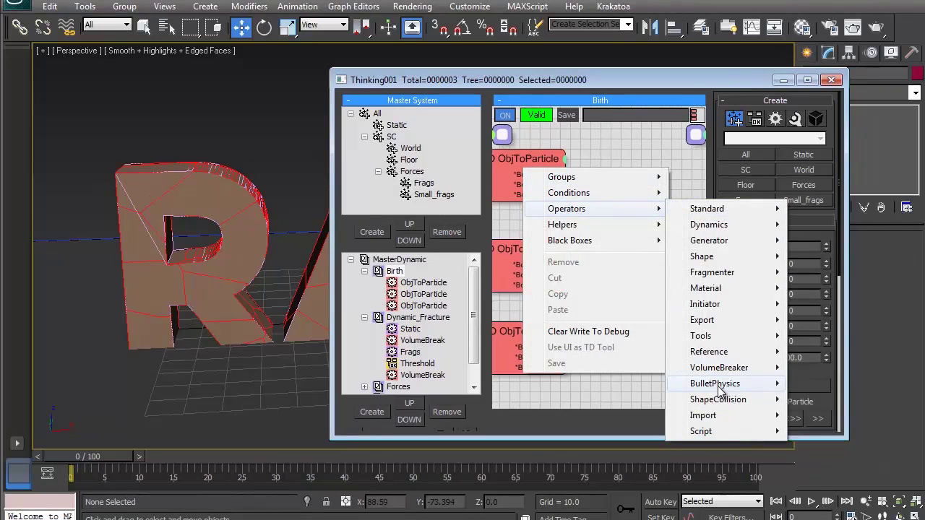
mouse_move(721, 289)
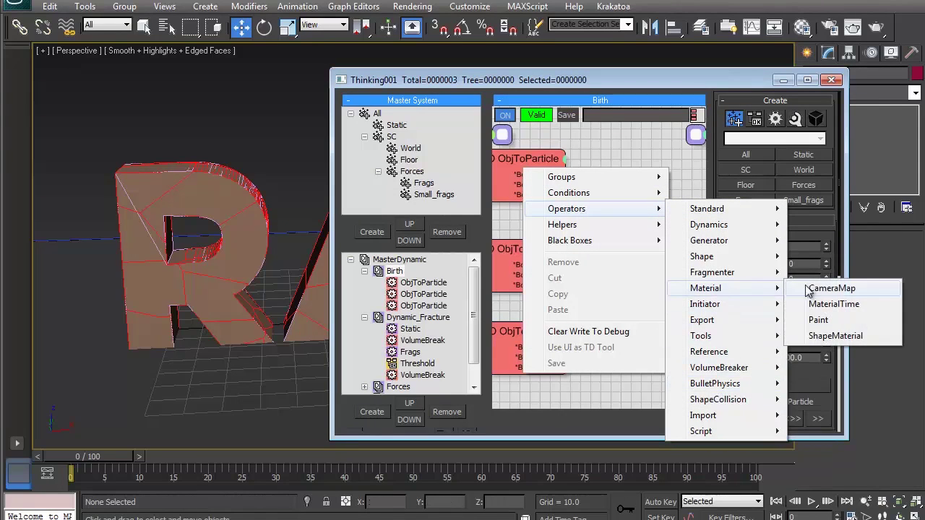
left_click(831, 335)
left_click(638, 167)
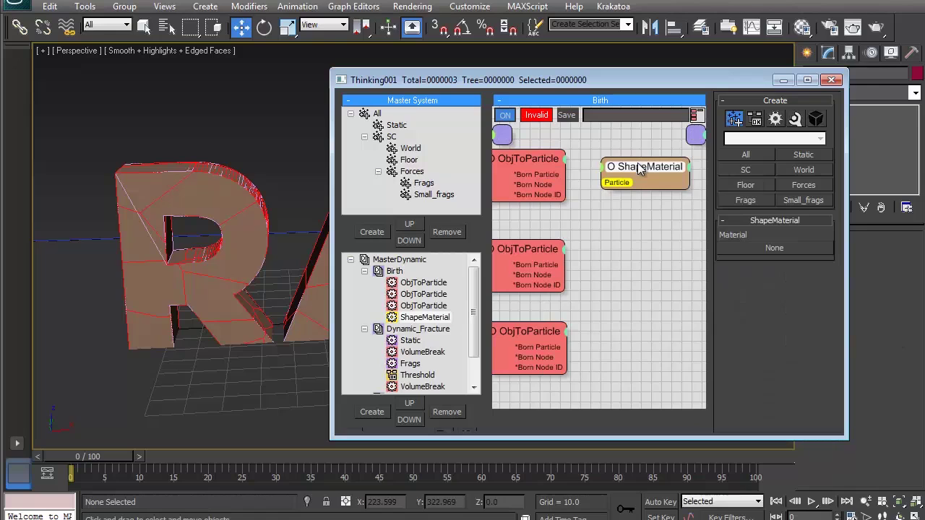
left_click_drag(638, 168, 642, 250, "shift")
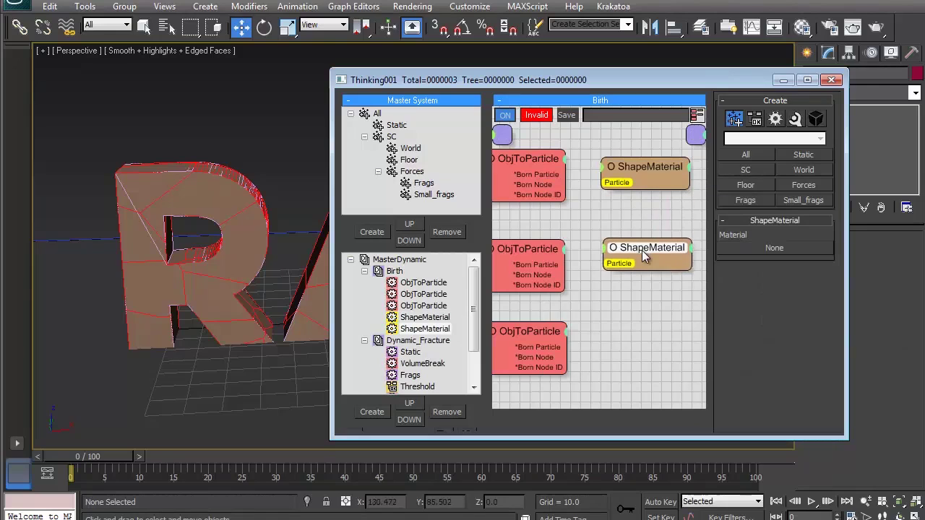
Place the ShapeMaterial operators beside the Logo_Shell and Logo_Main ObjToParticle nodes and wire each Born Particle output to the adjacent Particle input.
left_click(520, 253)
left_click(533, 159)
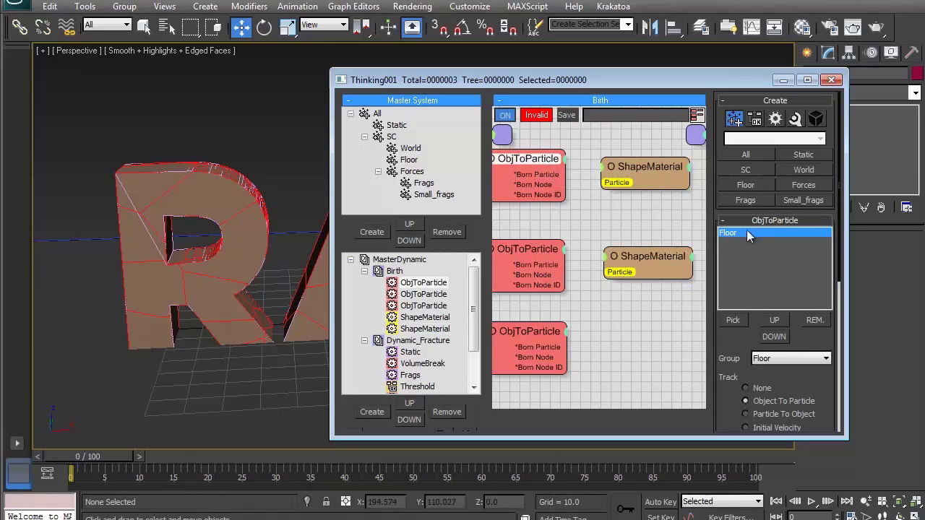
left_click_drag(636, 184, 643, 361)
left_click(526, 340)
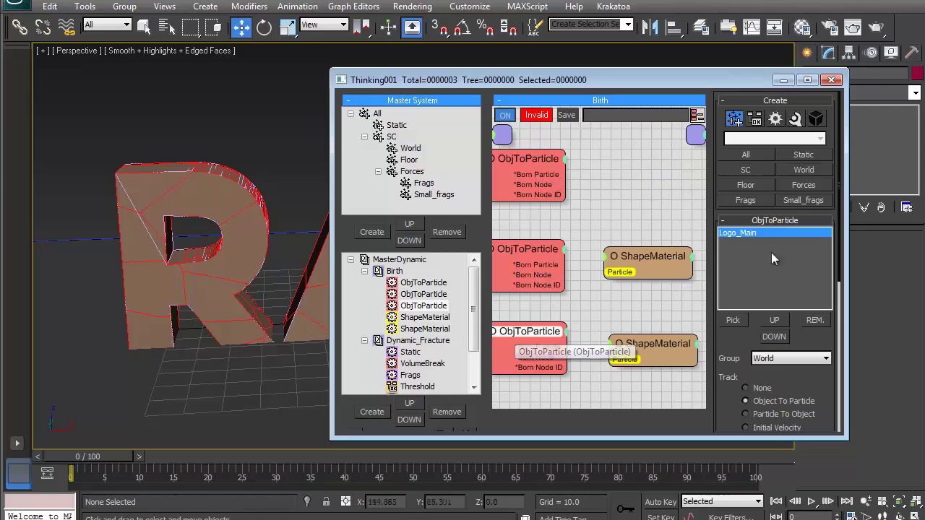
left_click(549, 251)
left_click(634, 258)
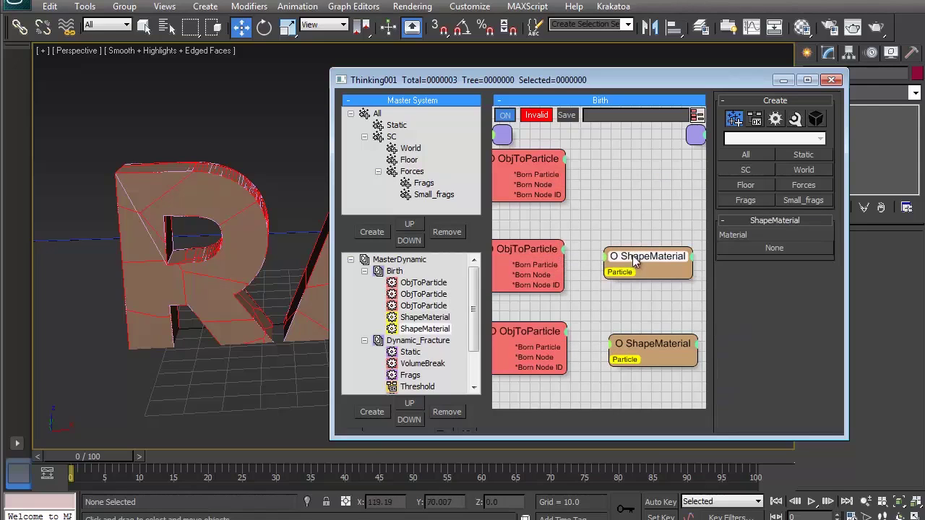
left_click_drag(564, 265, 606, 273)
left_click_drag(567, 348, 610, 359)
Assign the brown Shell material as an instance to the ShapeMaterial operator wired to the Logo_Shell ObjToParticle node.
left_click(545, 262)
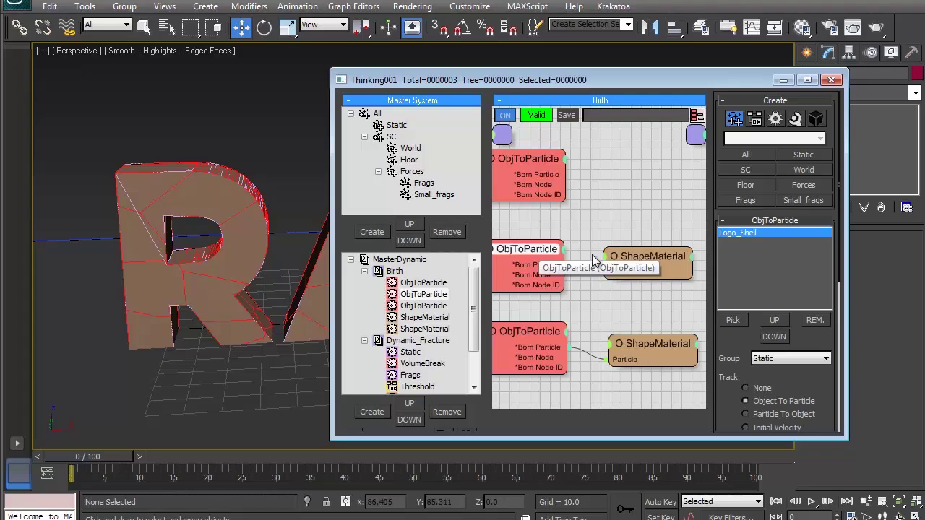
left_click(654, 258)
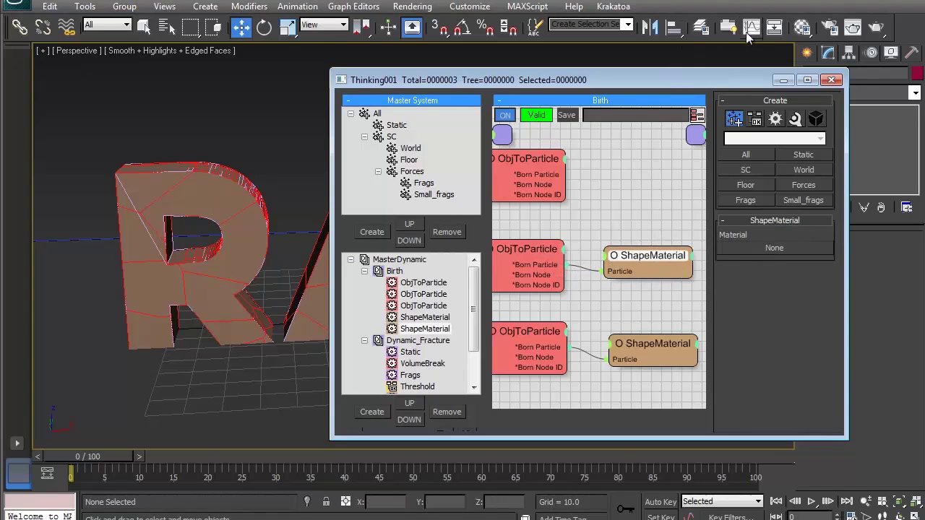
left_click(803, 28)
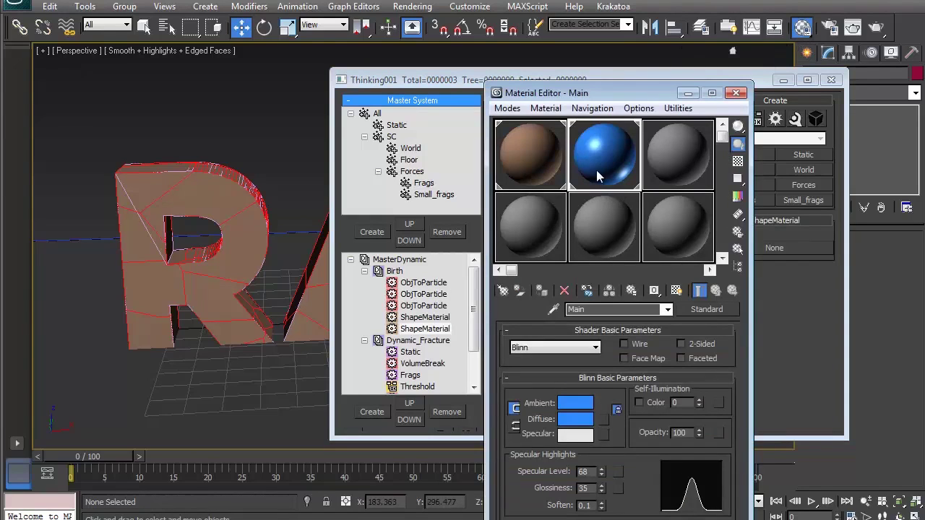
left_click(524, 174)
left_click_drag(563, 94, 260, 69)
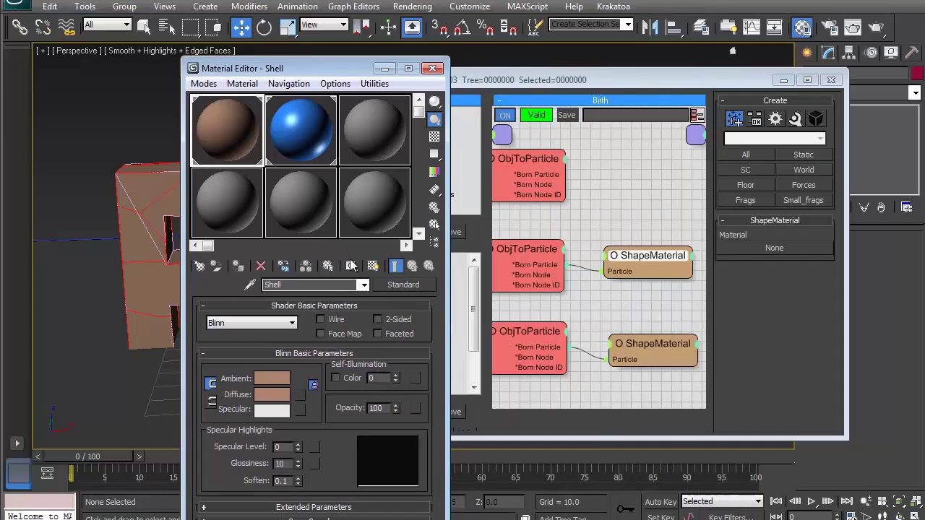
left_click_drag(396, 289, 774, 251)
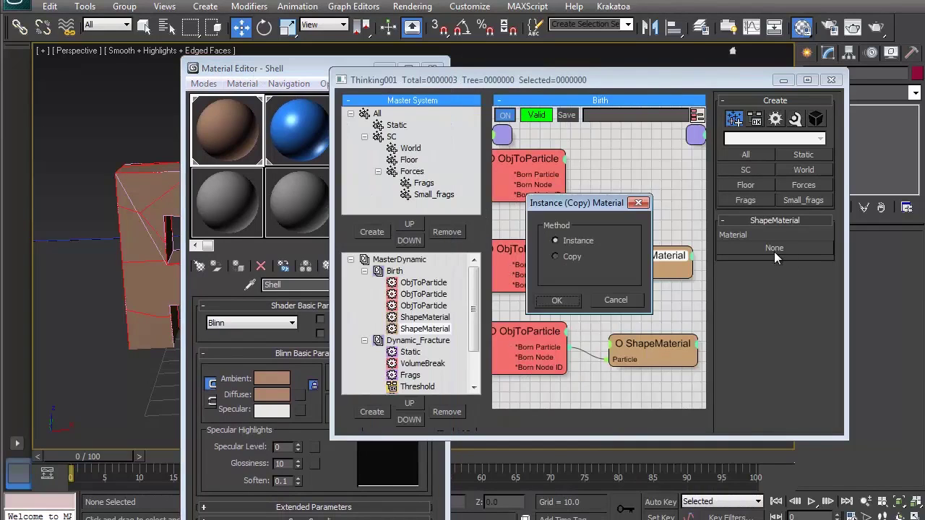
left_click(560, 301)
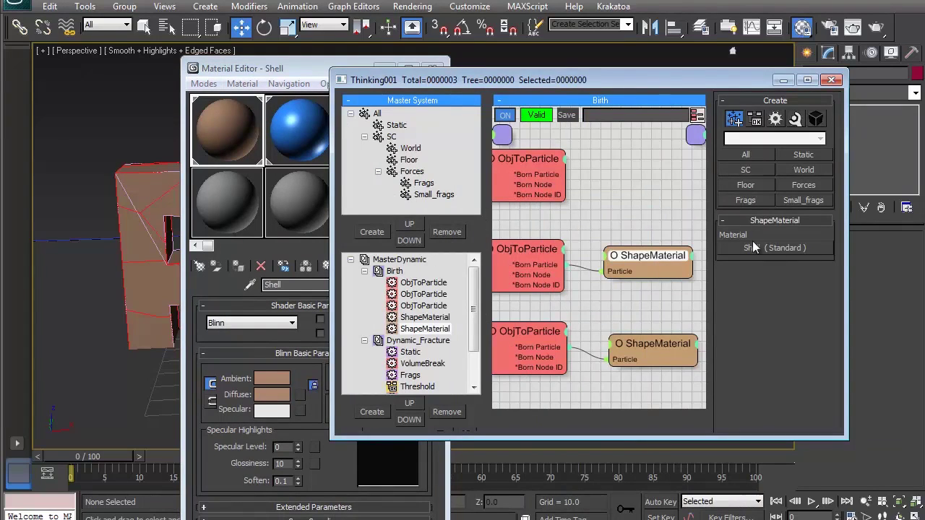
Assign the blue Main material as an instance to the ShapeMaterial operator wired to the Logo_Main node, and close the Material Editor.
left_click(620, 344)
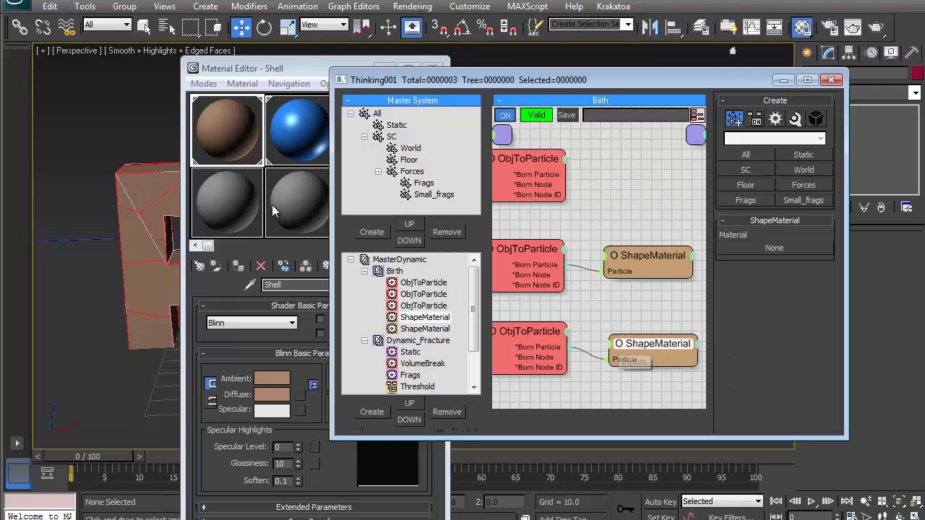
left_click(305, 155)
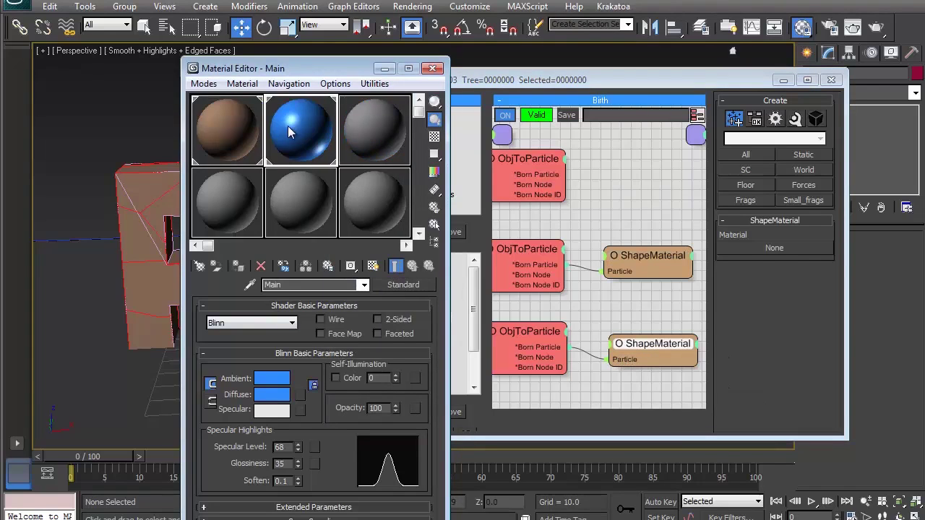
left_click_drag(767, 252, 765, 255)
left_click(557, 299)
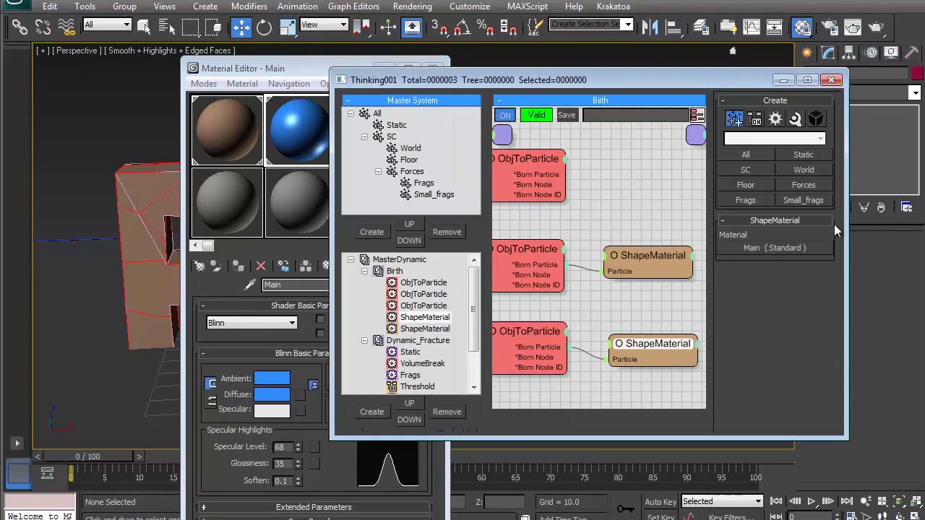
left_click(431, 68)
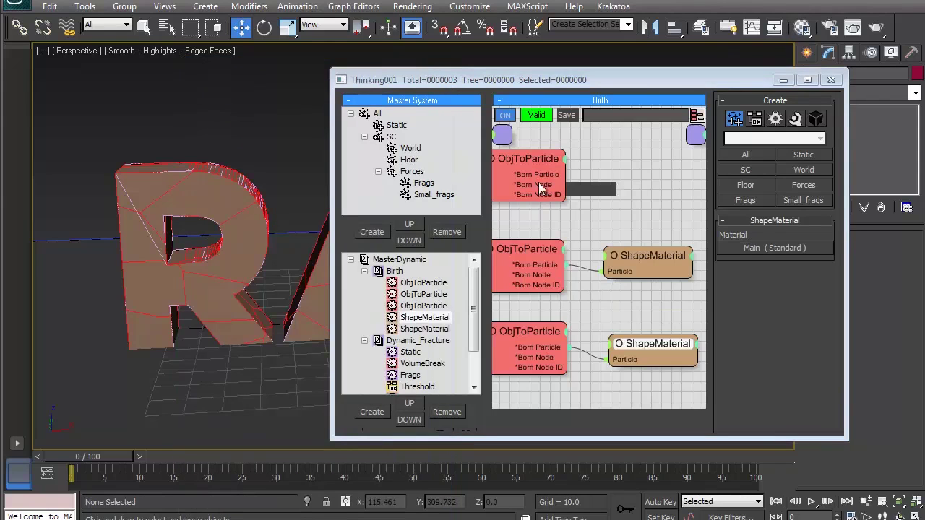
Hide the original Logo_Shell and Logo_Main objects through the settings of their ObjToParticle nodes.
left_click(547, 247)
scroll(802, 400, "down", 3)
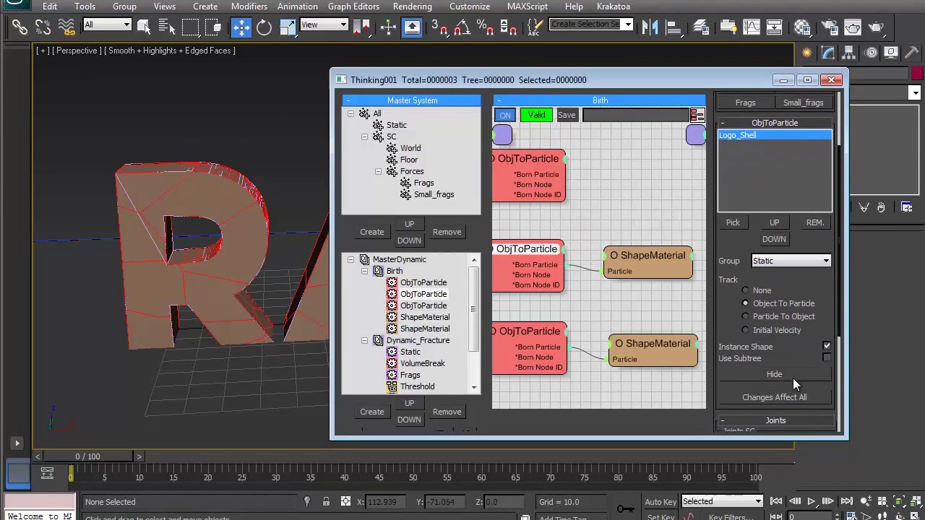
left_click(511, 331)
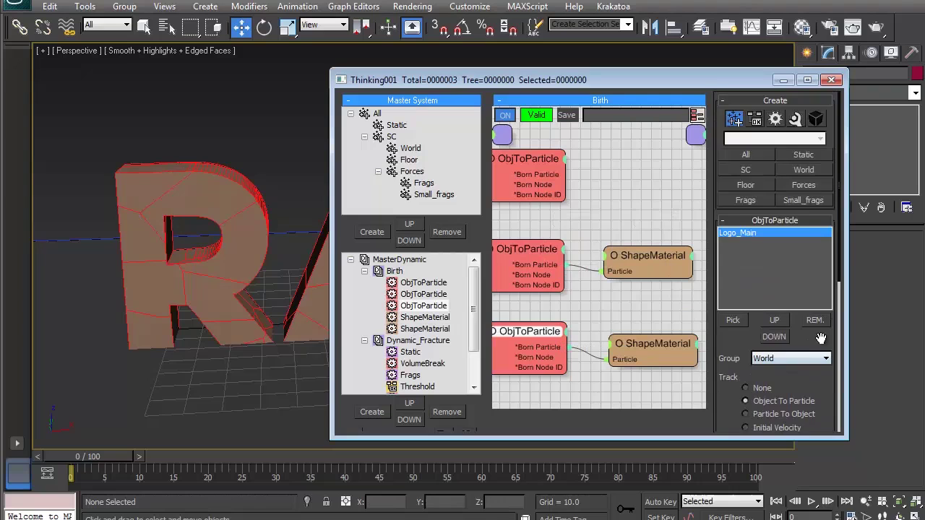
scroll(816, 340, "down", 3)
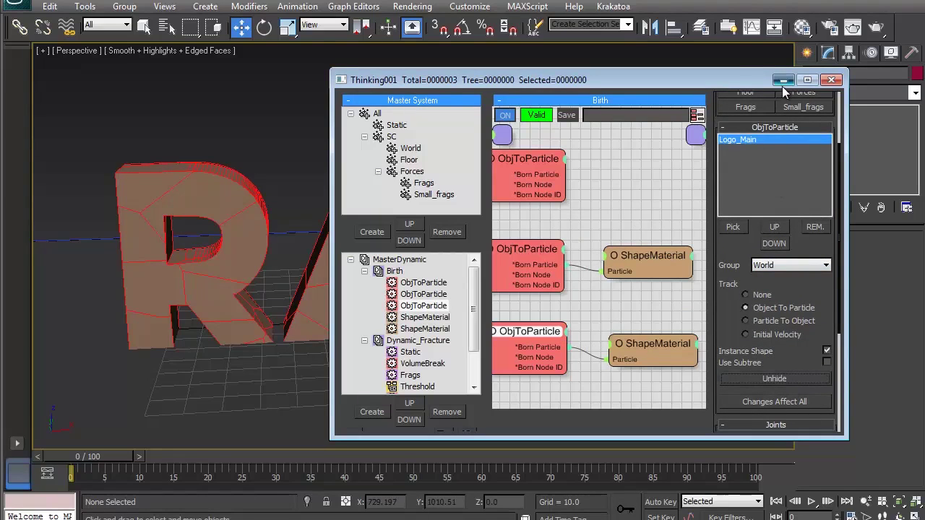
Minimize the Thinking001 window and scrub through the simulation to examine the shell and core materials as the logo breaks.
left_click(783, 80)
middle_click_drag(426, 238, 434, 241, "alt")
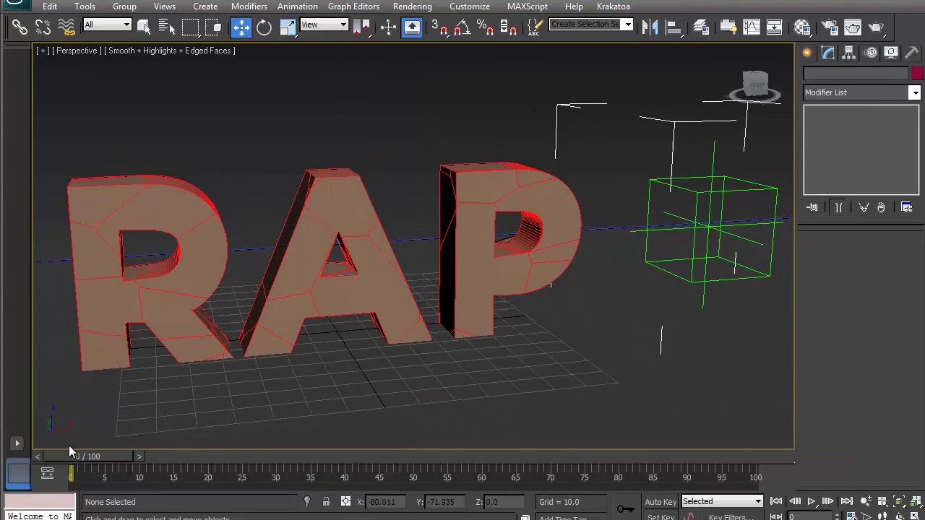
left_click_drag(69, 455, 613, 431)
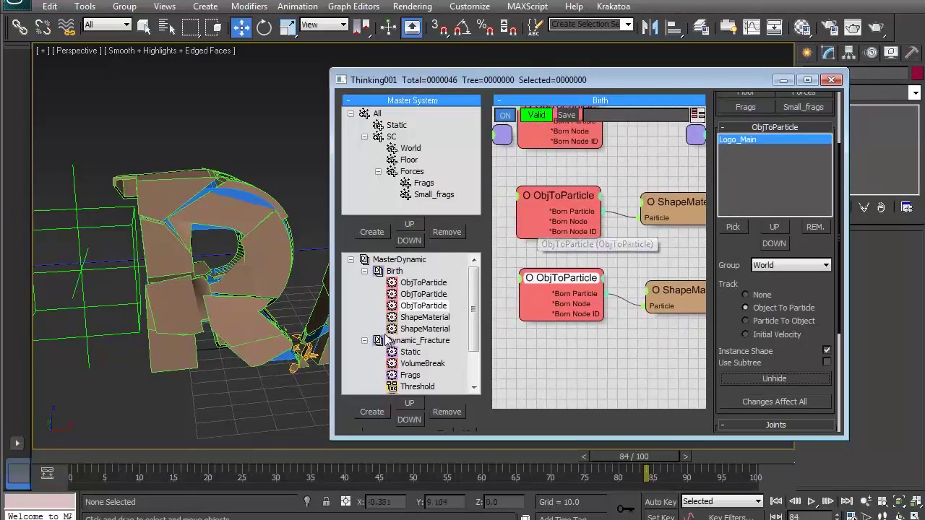
Bring up the Dynamic_Fracture dynamic set and enlarge the Thinking001 window and its node area around the VolumeBreak nodes.
left_click(418, 340)
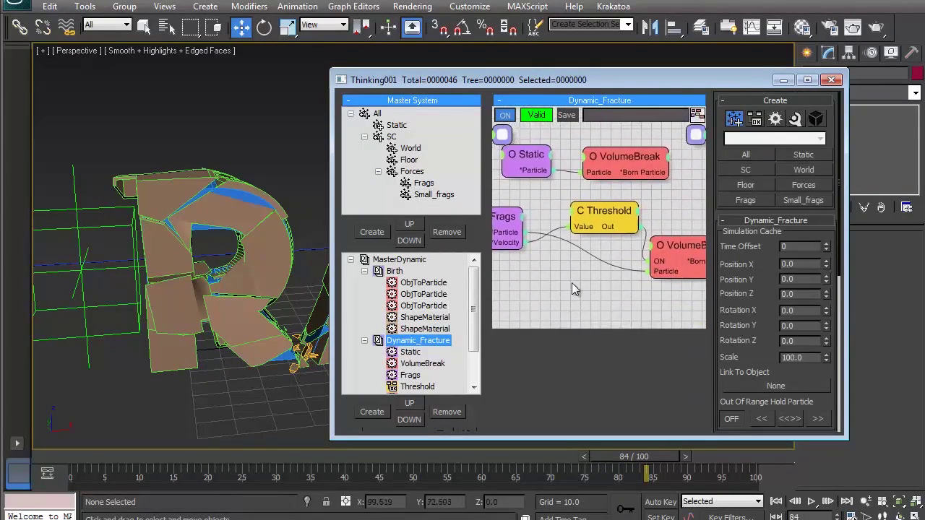
left_click_drag(559, 327, 561, 451)
middle_click_drag(587, 374, 597, 355)
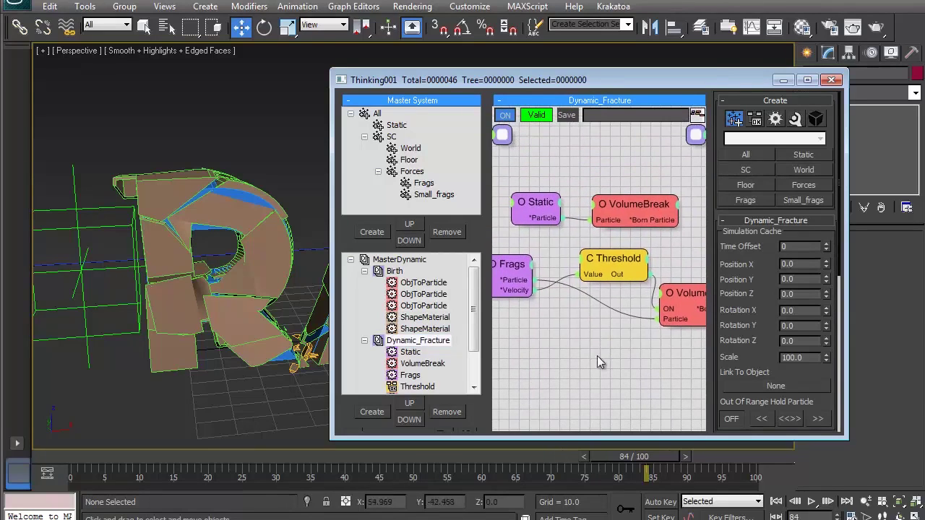
left_click_drag(329, 232, 226, 233)
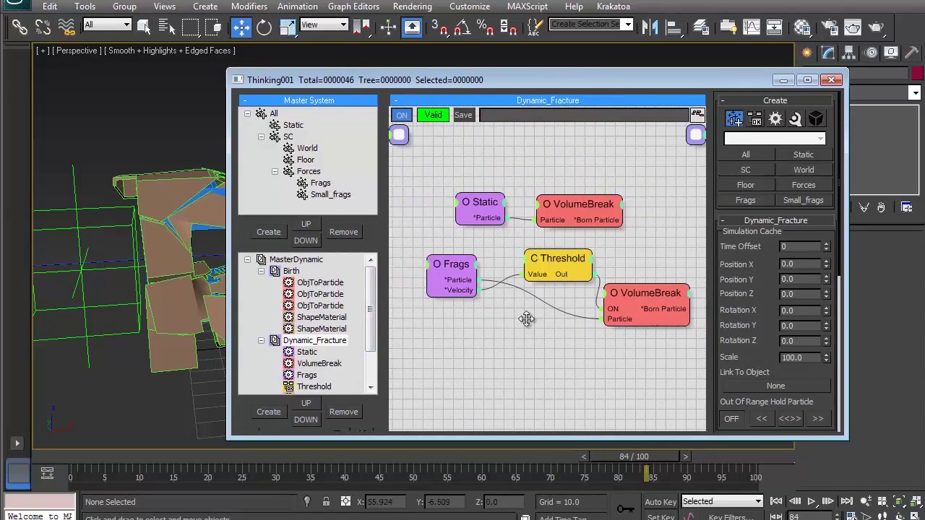
middle_click_drag(527, 320, 474, 306)
Set the Raster to 5% and the Density to 10000 on the VolumeBreak node fed by the Static group.
left_click(585, 286)
scroll(765, 295, "down", 5)
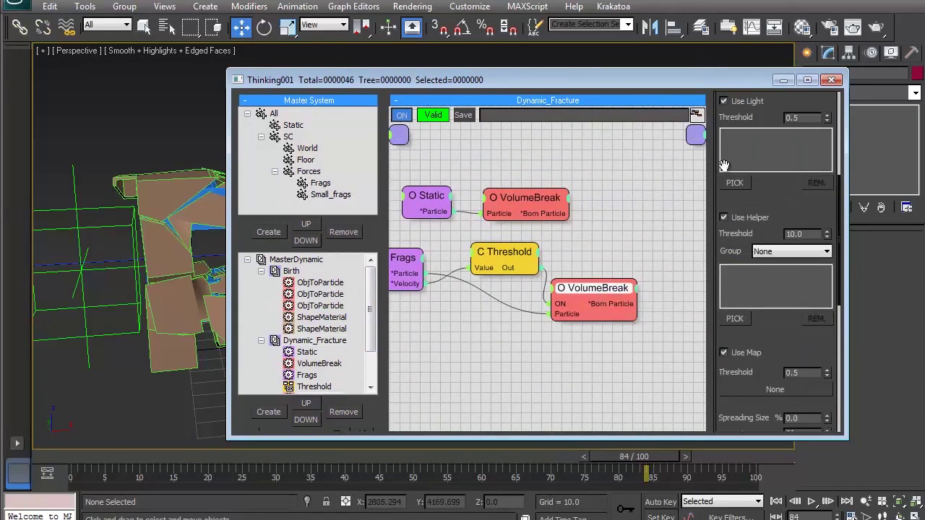
scroll(764, 294, "down", 5)
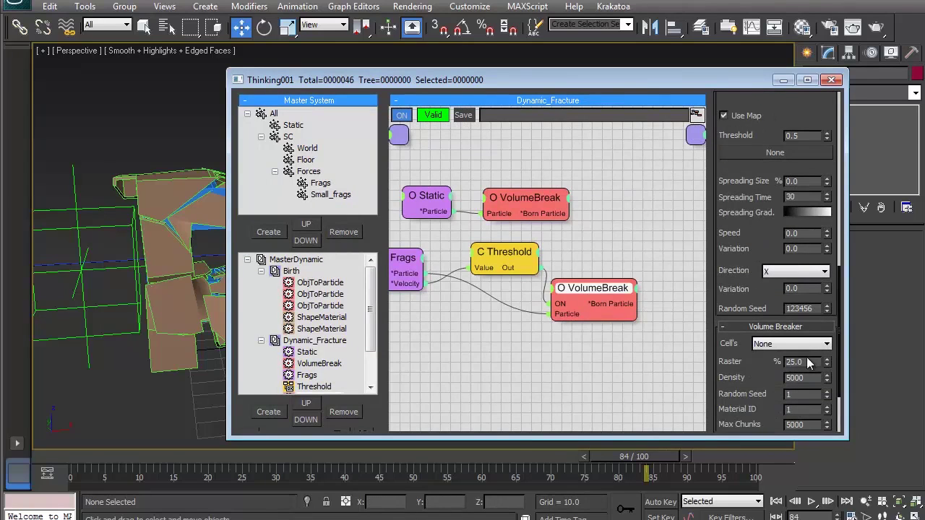
left_click(543, 219)
scroll(750, 287, "down", 3)
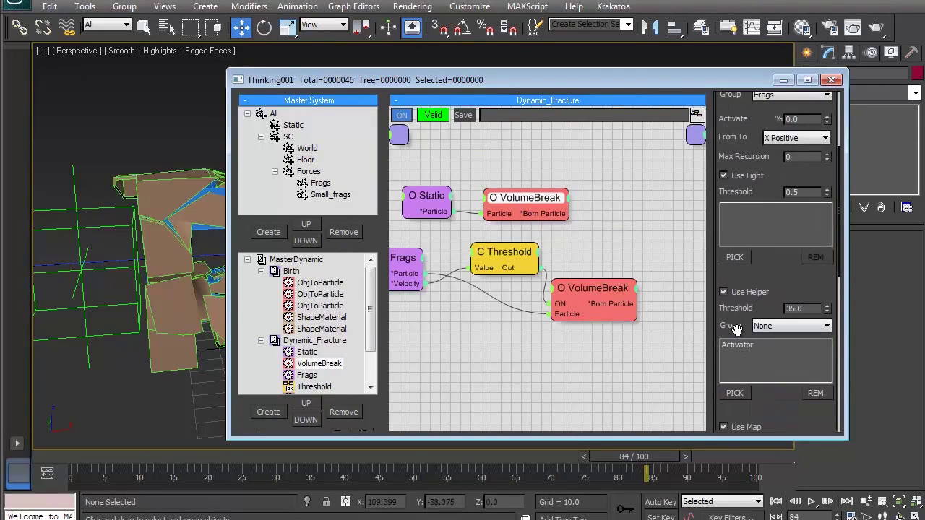
left_click_drag(740, 338, 730, 147)
scroll(801, 362, "down", 5)
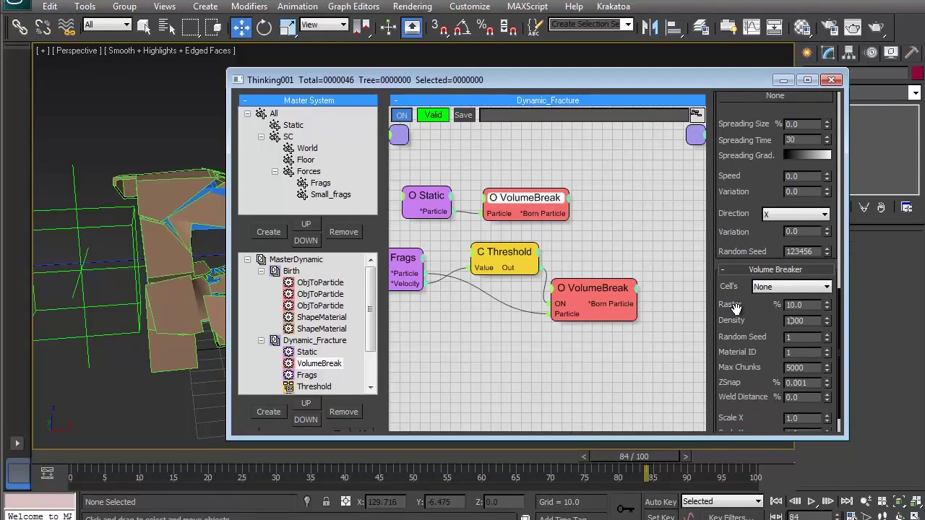
type("5")
key("Return")
Minimize the Thinking001 window, return to frame 0 and play the simulation to check the finer shell fracture.
left_click(53, 452)
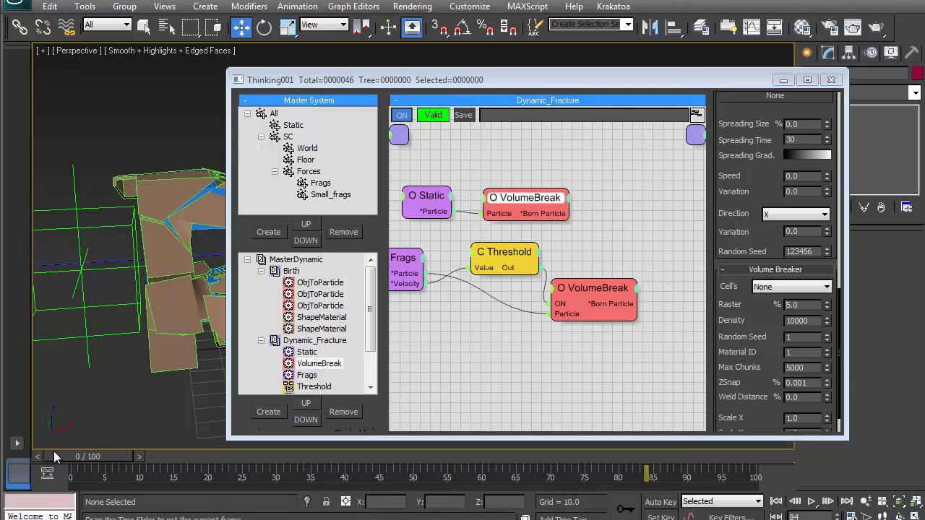
left_click(779, 80)
left_click_drag(79, 456, 3, 453)
key("w")
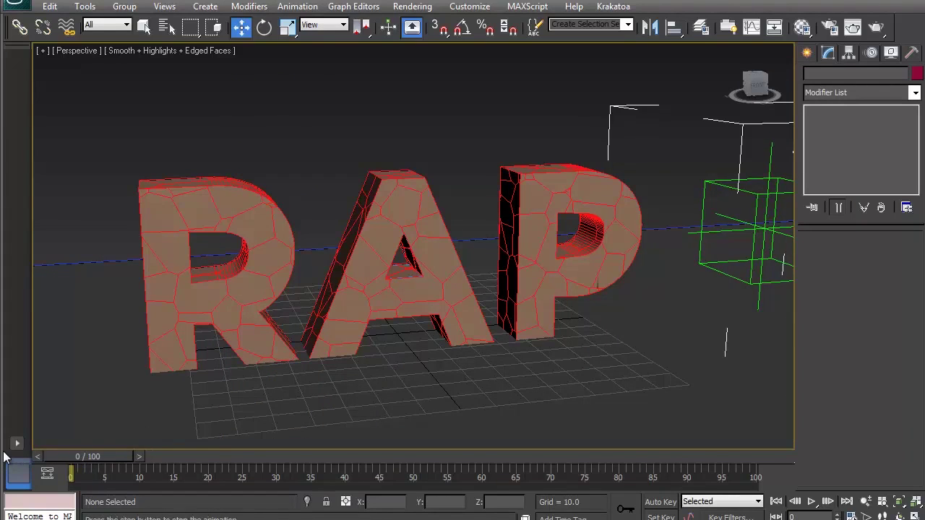
key("/")
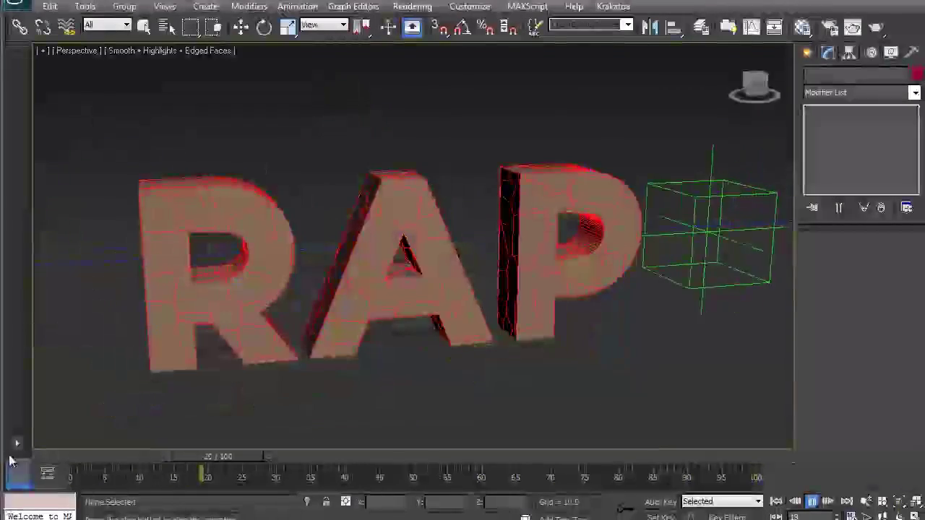
key("Escape")
Set the animation's end time to 300 and play the simulation to about frame 142.
left_click(850, 517)
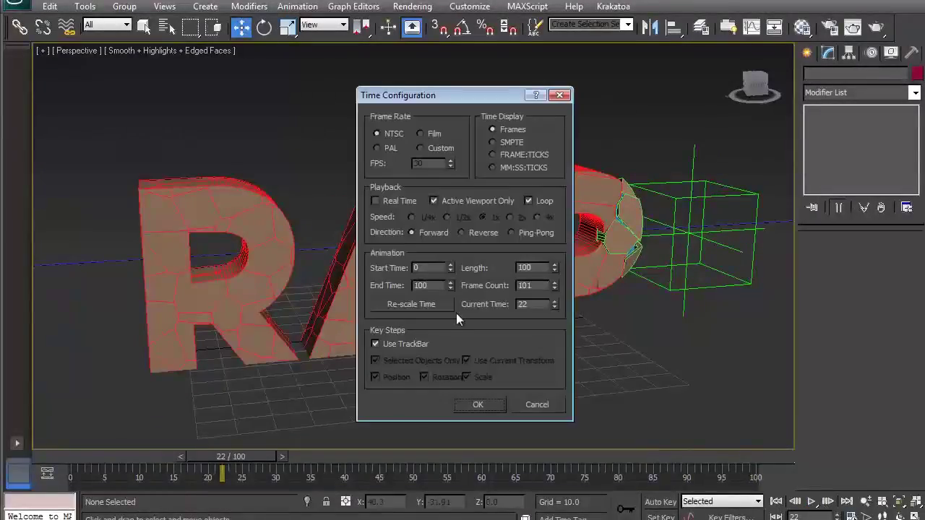
double_click(420, 285)
type("30")
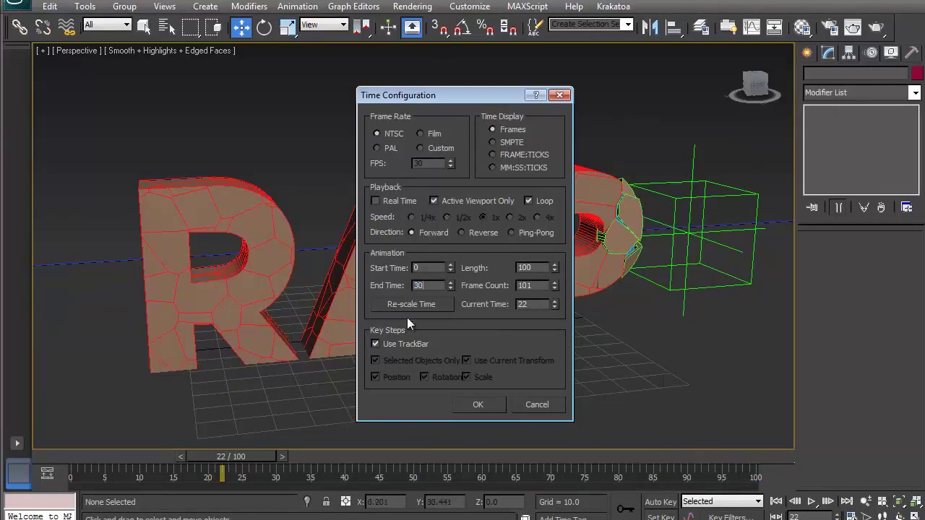
left_click(476, 406)
left_click(812, 501)
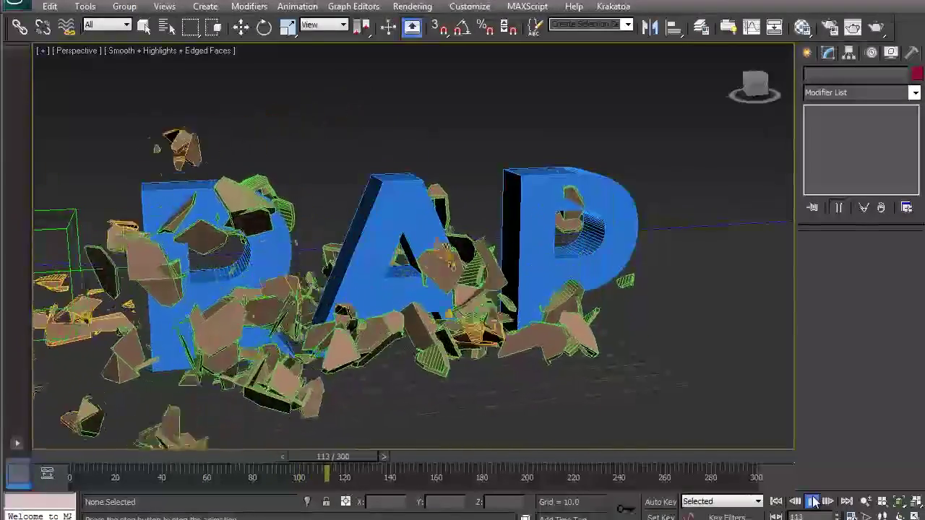
left_click(814, 502)
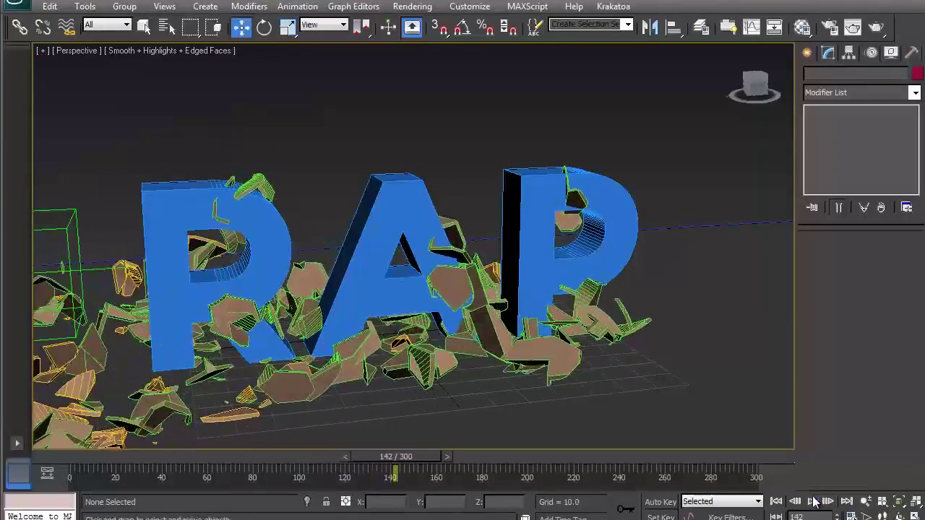
Select the Wind001 space warp beside the logo and set its Turbulence to 3.03.
scroll(473, 322, "down", 3)
scroll(567, 275, "down", 5)
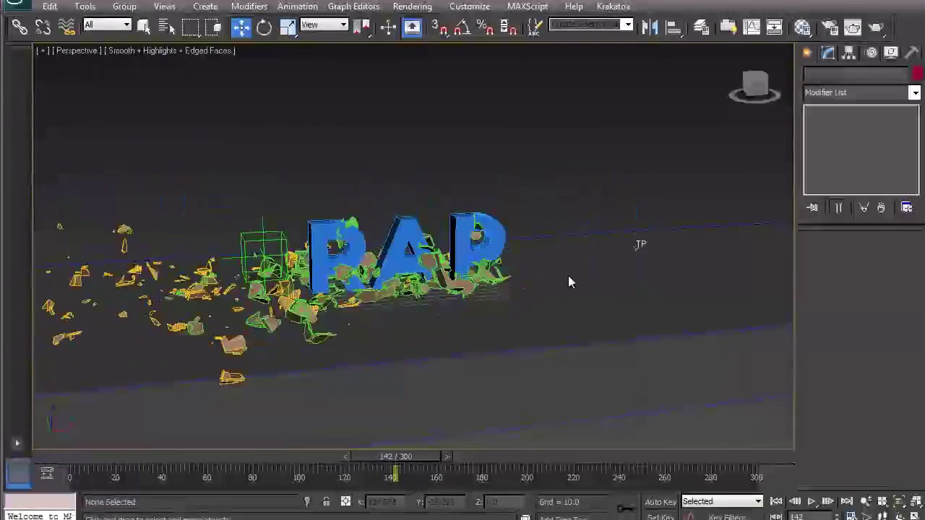
left_click(743, 230)
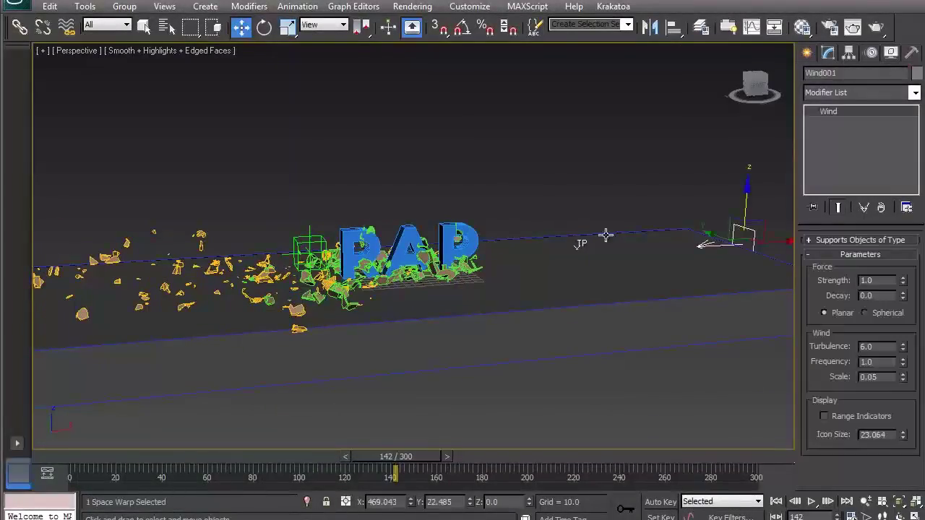
scroll(578, 244, "up", 3)
type("3")
key("Return")
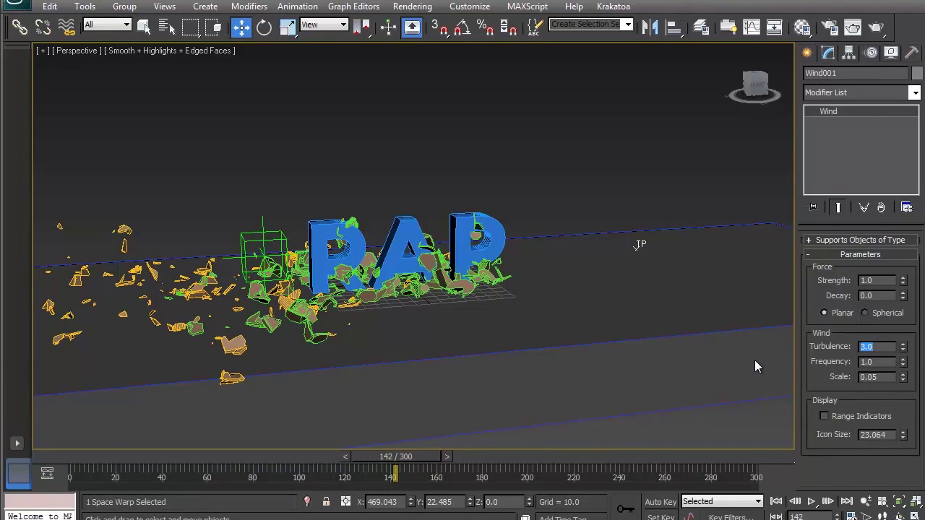
type("3.03")
Scrub and replay the simulation to about frame 95 to check the fragments' motion under the changed wind.
scroll(530, 315, "up", 2)
left_click_drag(61, 477, 148, 466)
left_click_drag(322, 483, 278, 474)
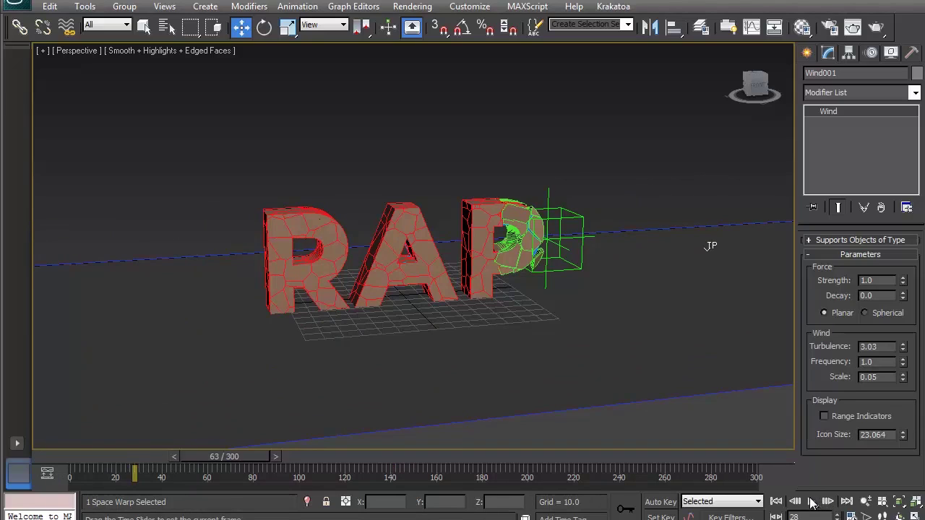
key("/")
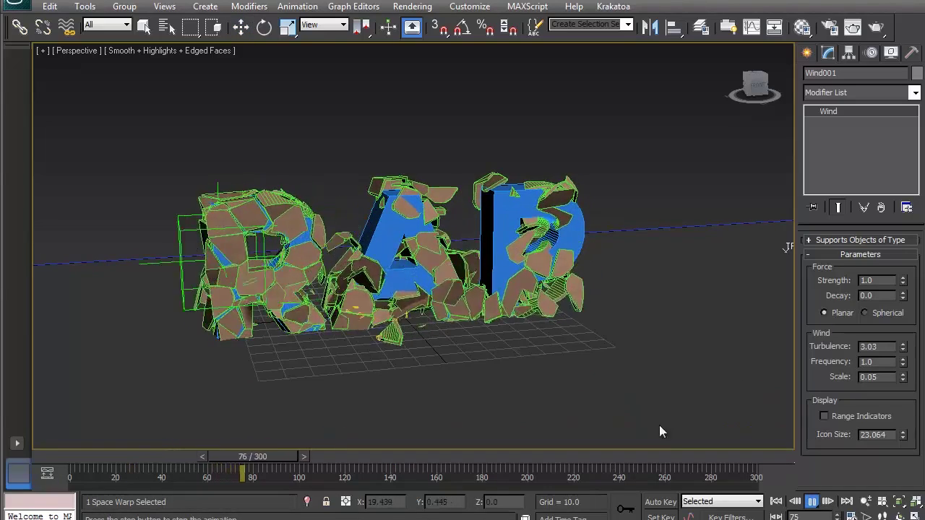
left_click(812, 503)
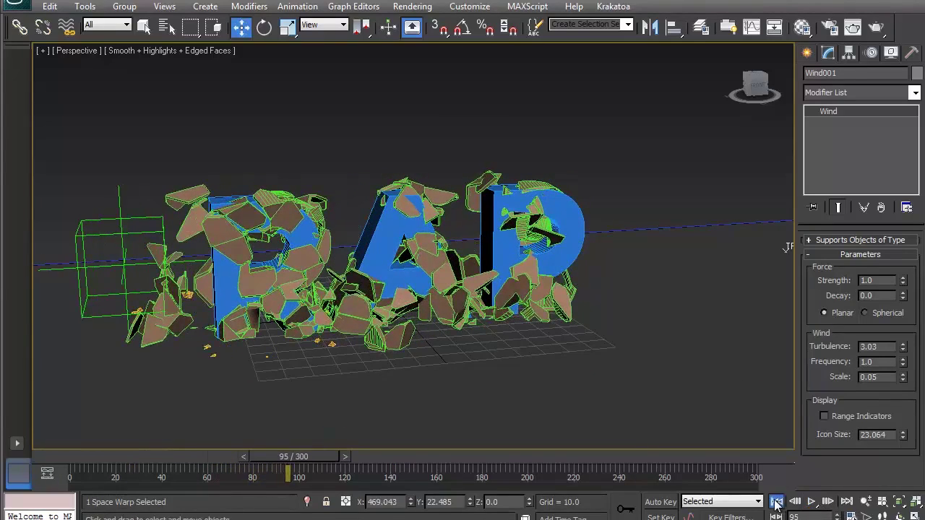
Return to frame 0 and set the Raster of the VolumeBreak fed by the Static group to 2 %.
left_click(776, 502)
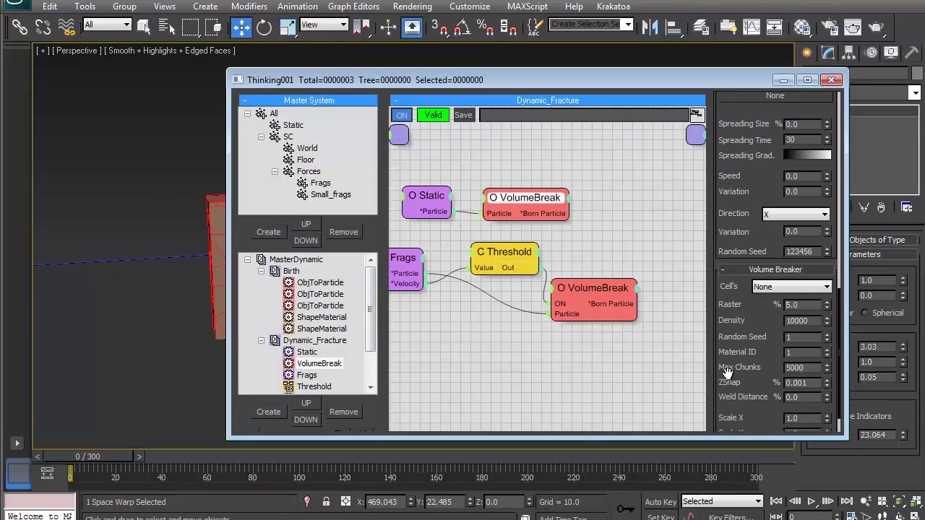
scroll(776, 302, "down", 2)
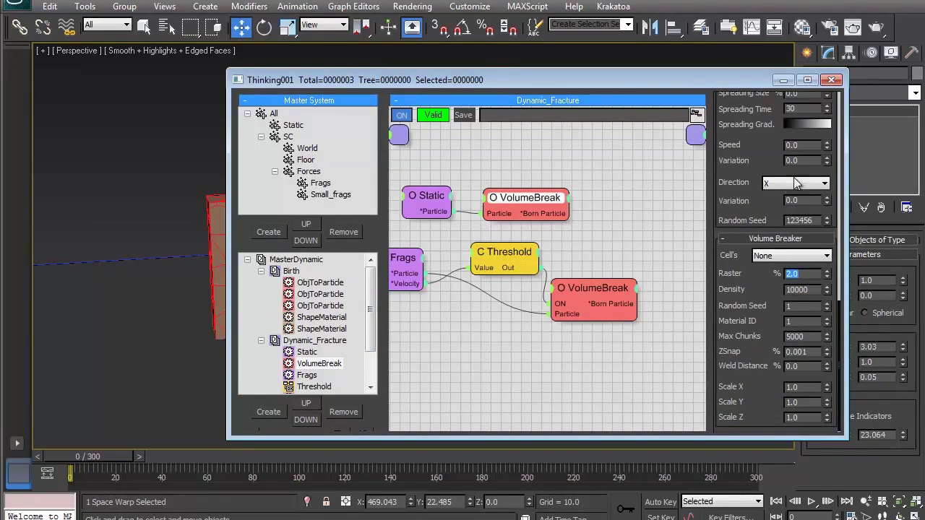
left_click(783, 81)
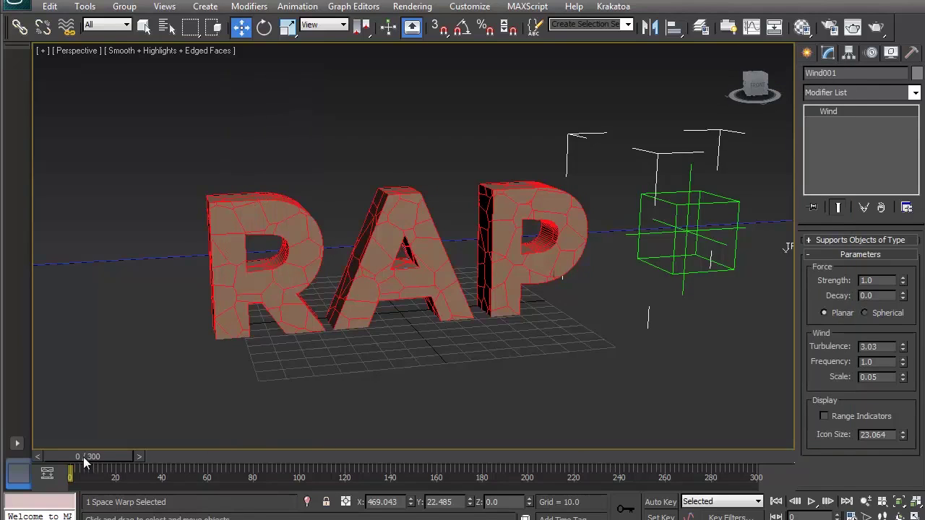
Play the simulation to about frame 24 and inspect the fracture pattern on the letters up close.
left_click_drag(83, 458, 72, 466)
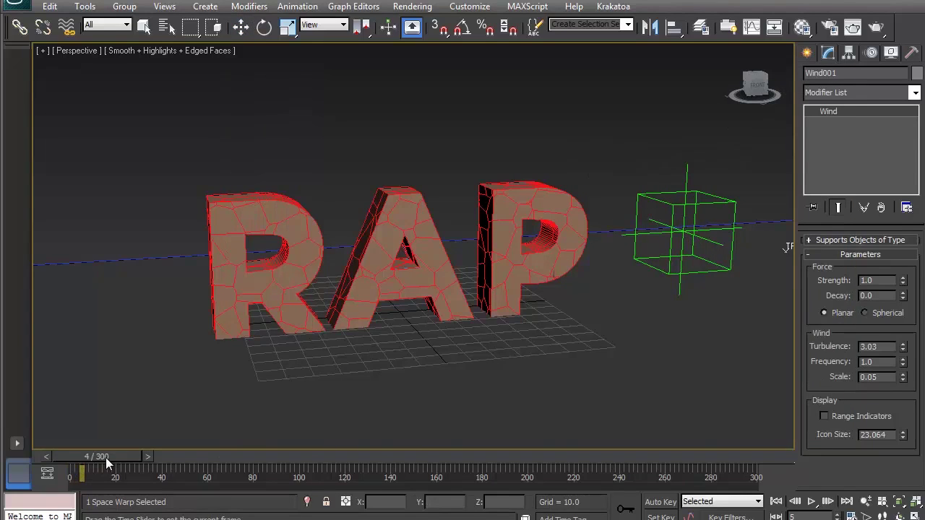
left_click(811, 502)
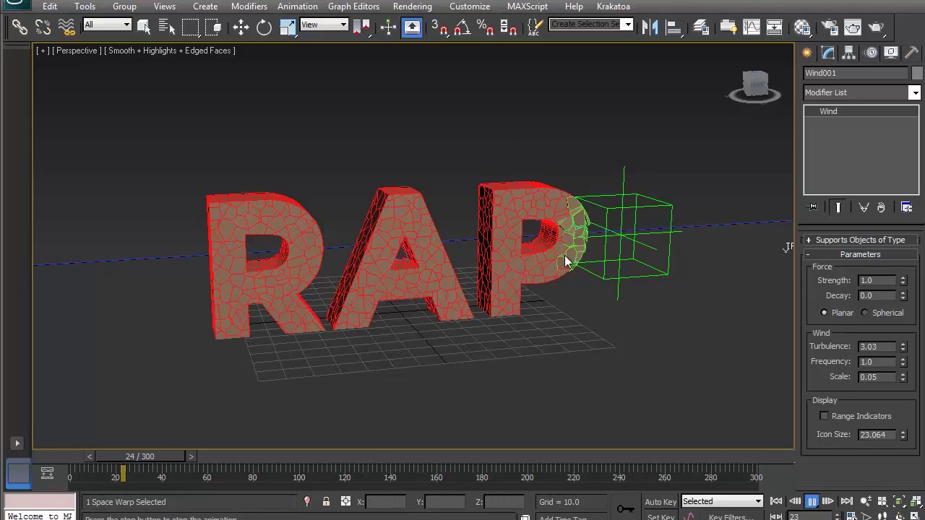
key("w")
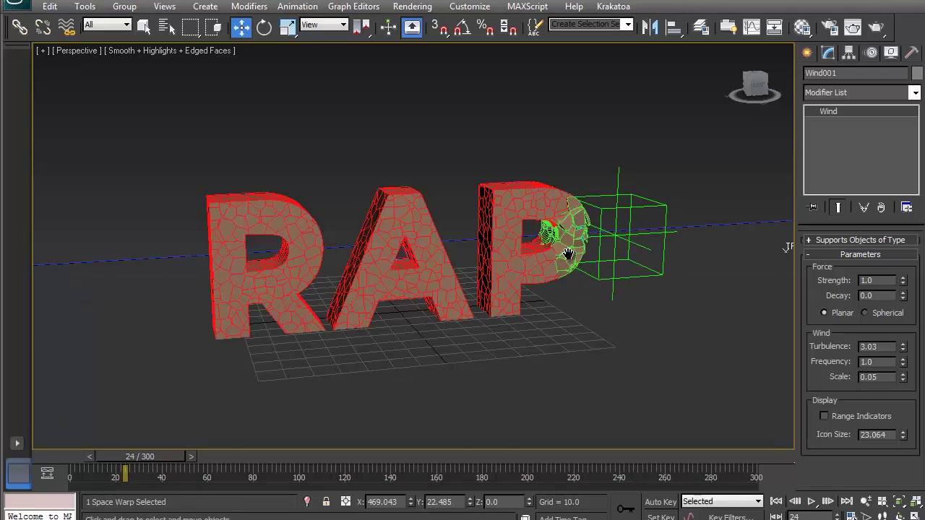
scroll(568, 254, "up", 5)
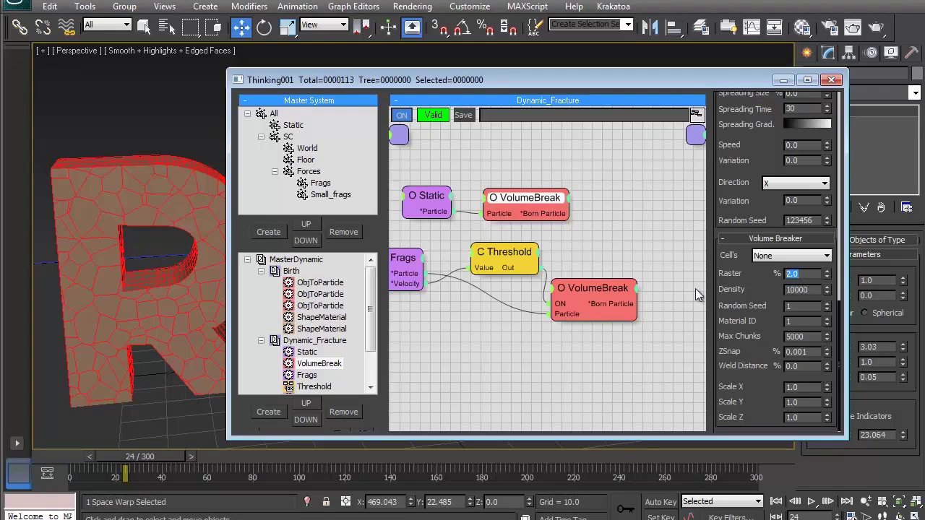
Set the Raster of the VolumeBreak fed by the Static group to 3.5 %.
type("3")
key("Return")
type("3.5")
key("Return")
Minimize the Thinking001 window and play the simulation from frame 0 to about frame 62 to check the fragment size.
left_click(784, 80)
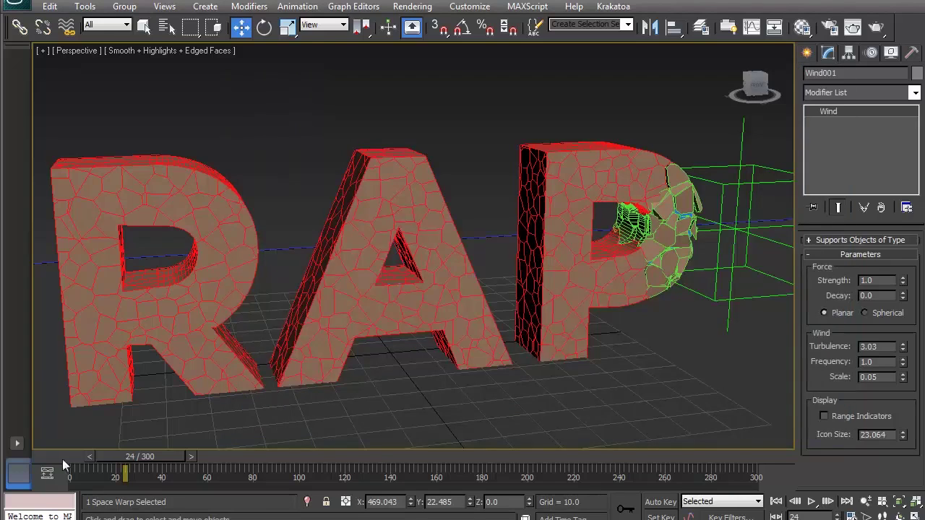
left_click(51, 453)
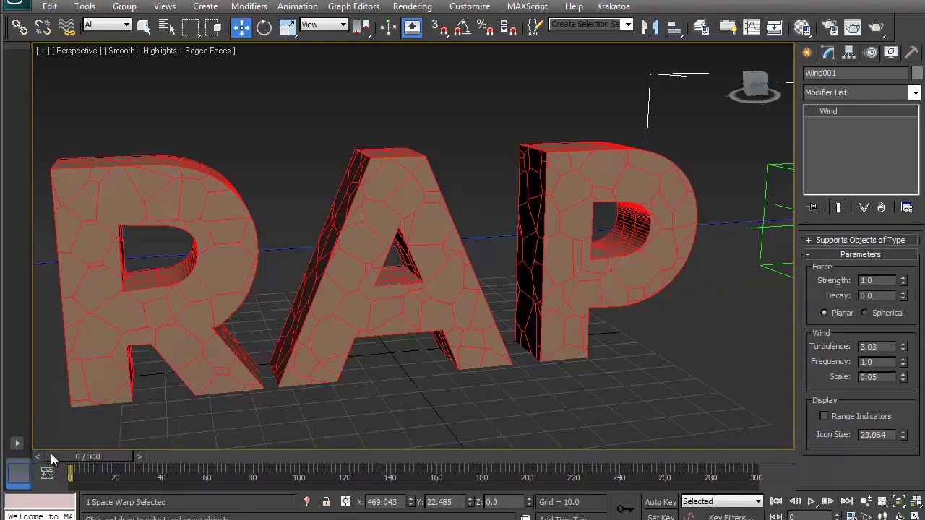
left_click(811, 502)
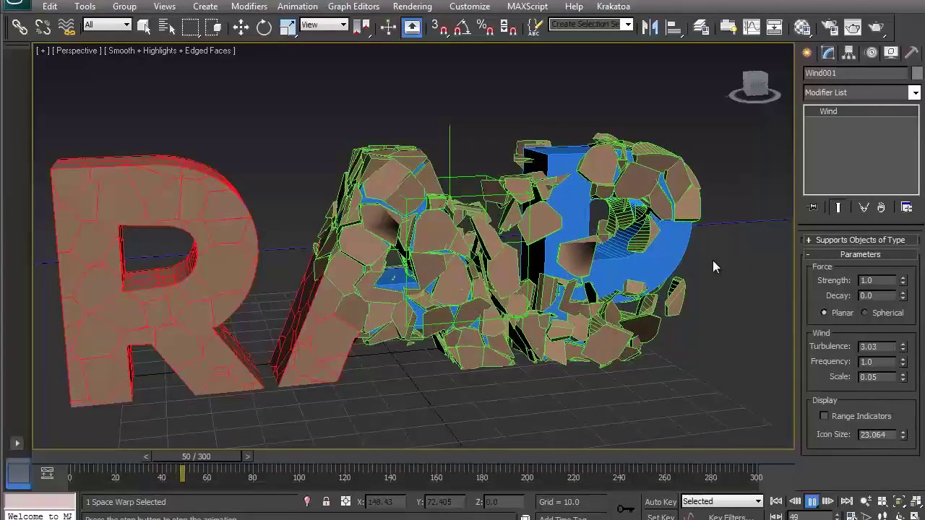
left_click(812, 502)
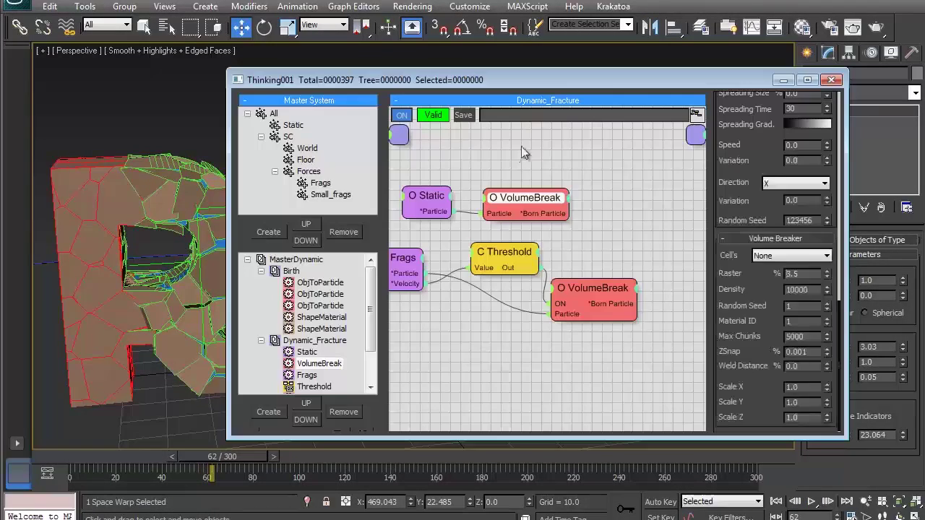
Set Threshold 1 of the Dynamic_Fracture Threshold condition to 50 and review the Small_frags VolumeBreak settings.
left_click(505, 261)
left_click_drag(805, 238, 606, 241)
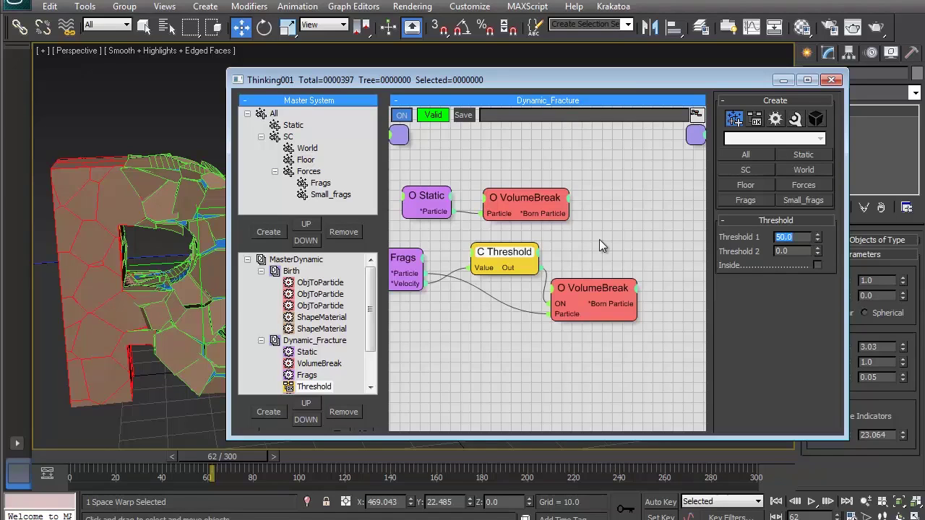
left_click(590, 288)
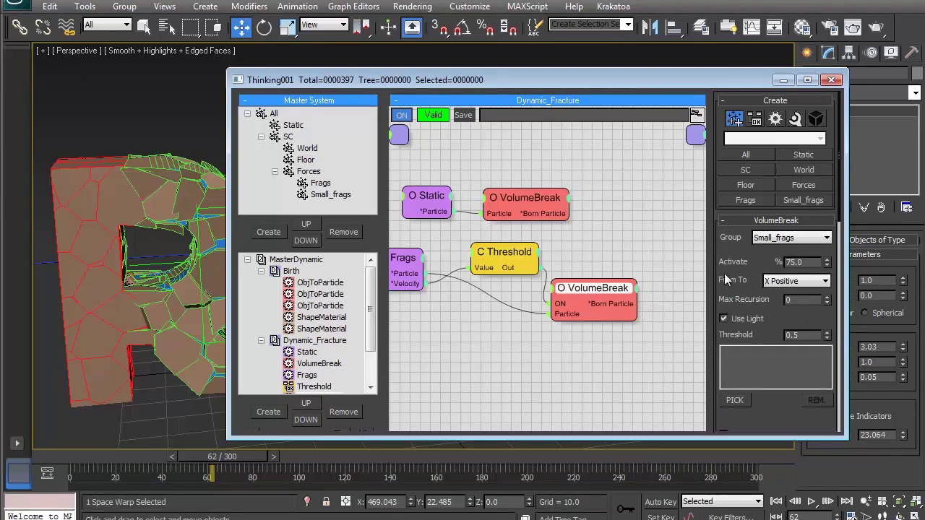
left_click_drag(740, 244, 740, 156)
Minimize the particle window and replay the simulation from the start to about frame 112 to check the secondary fracturing.
left_click(783, 81)
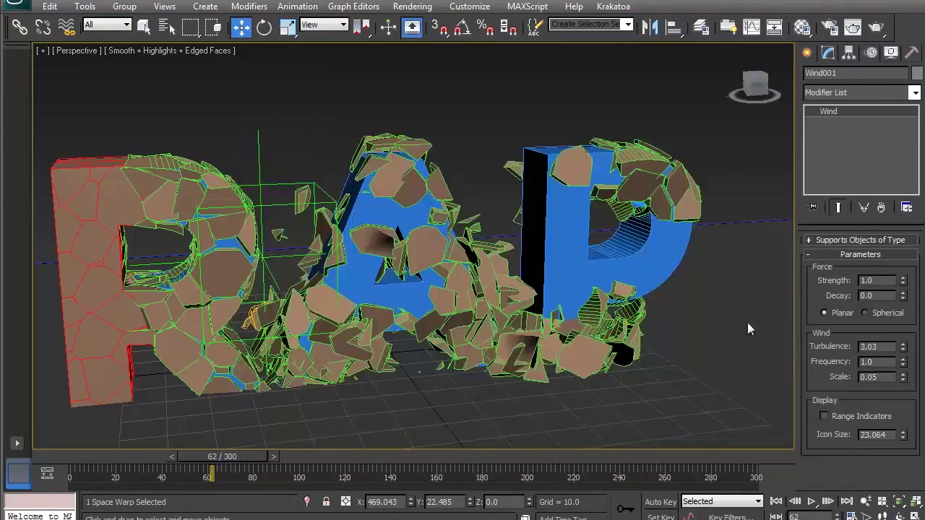
left_click(776, 501)
left_click(812, 502)
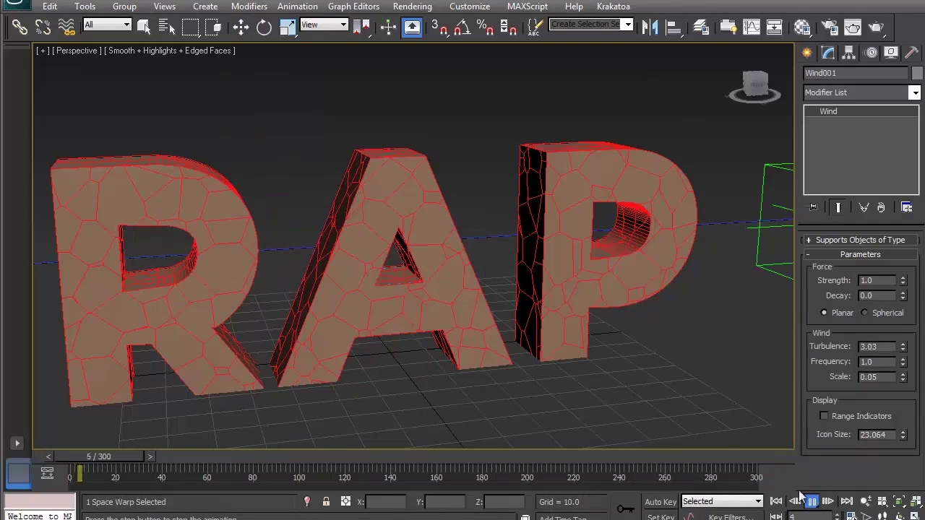
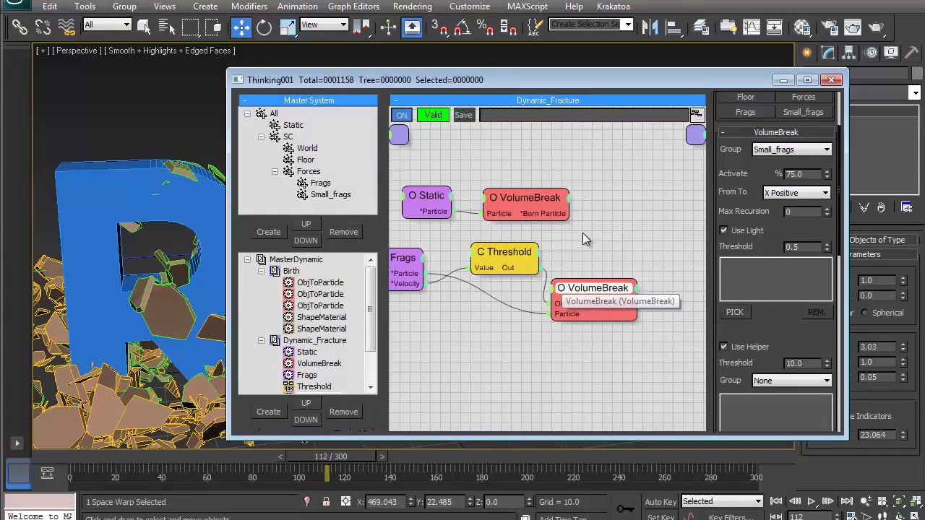
Set the Variation of the Force operator in the Gravity dynamic set to 10 %.
middle_click_drag(582, 233, 642, 209)
left_click(312, 352)
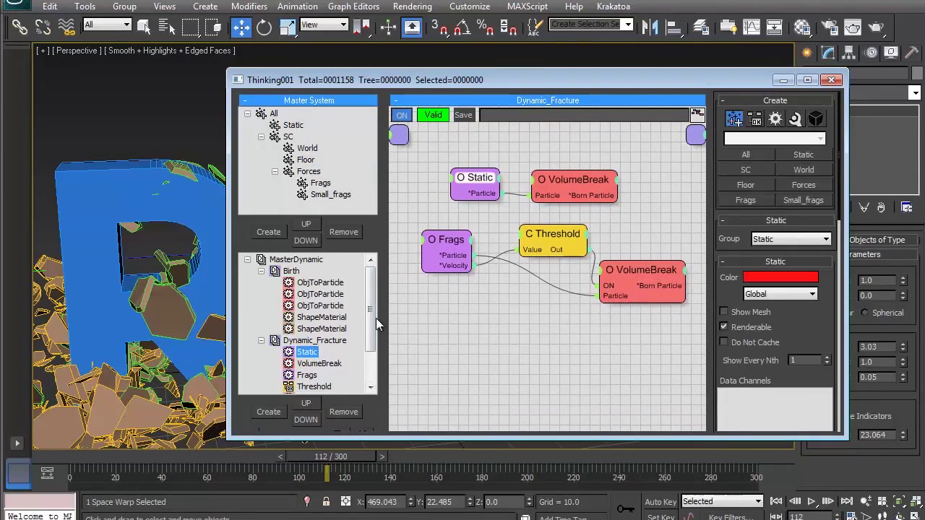
scroll(372, 325, "down", 2)
left_click(296, 363)
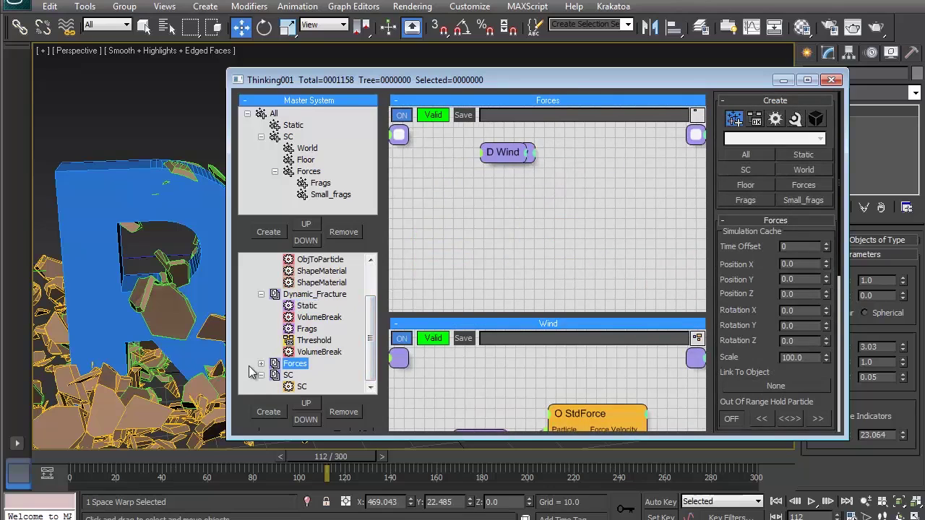
left_click(261, 363)
left_click(310, 352)
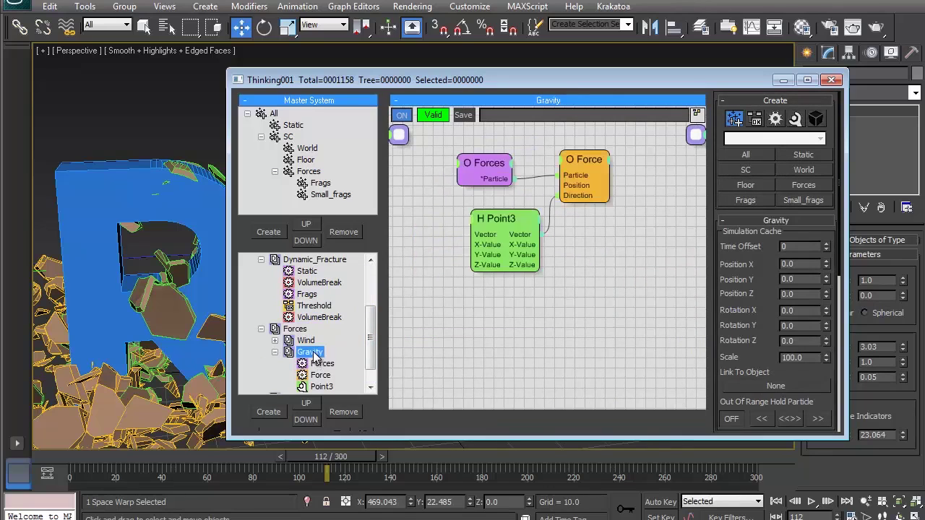
left_click(579, 197)
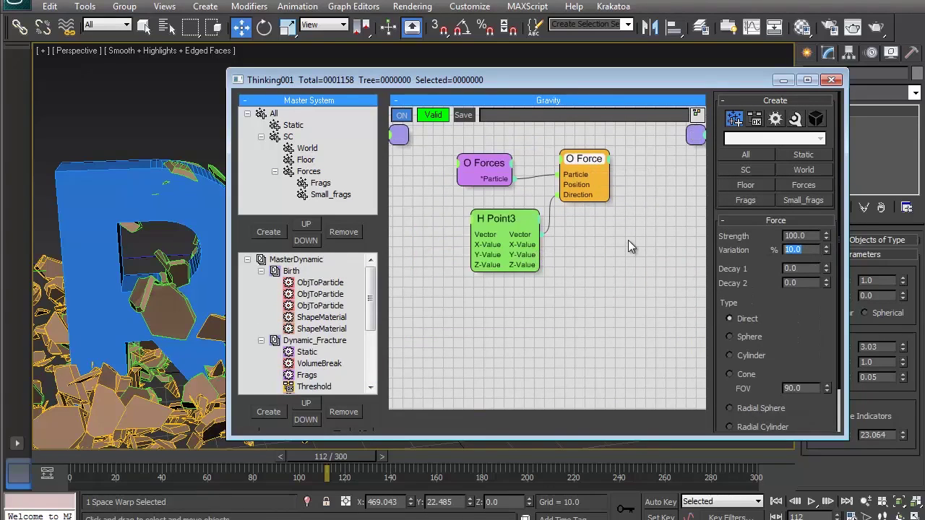
Set the Spin Time of the Spin operator in the Wind dynamic set to 5 seconds.
scroll(333, 347, "down", 3)
left_click(275, 337)
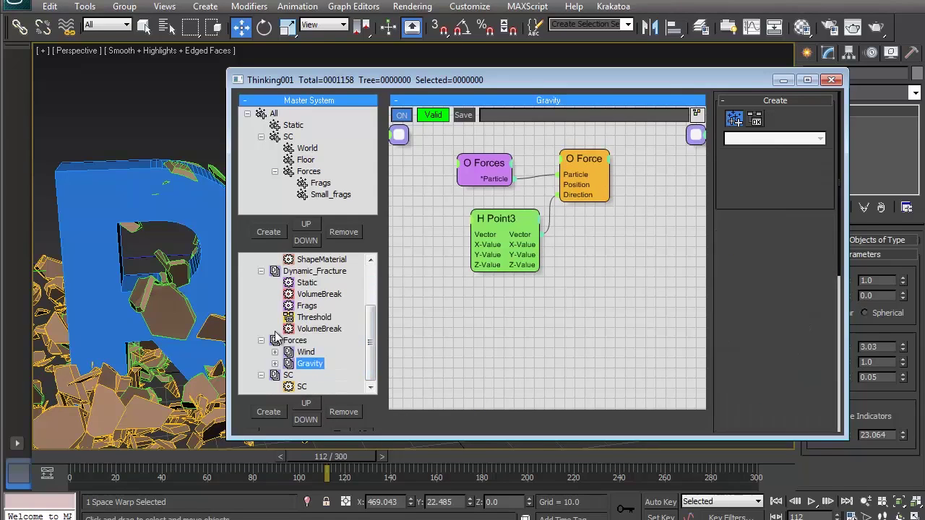
left_click(298, 352)
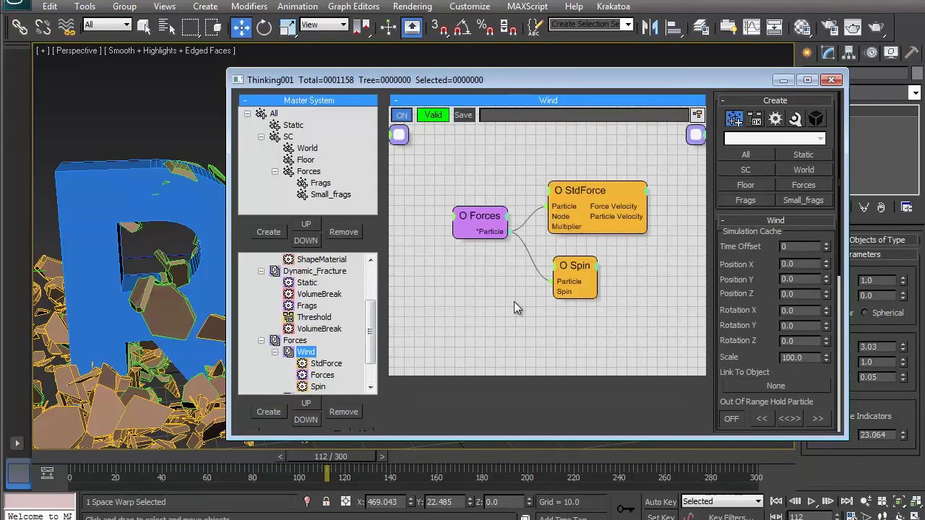
middle_click_drag(514, 302, 517, 283)
left_click(591, 182)
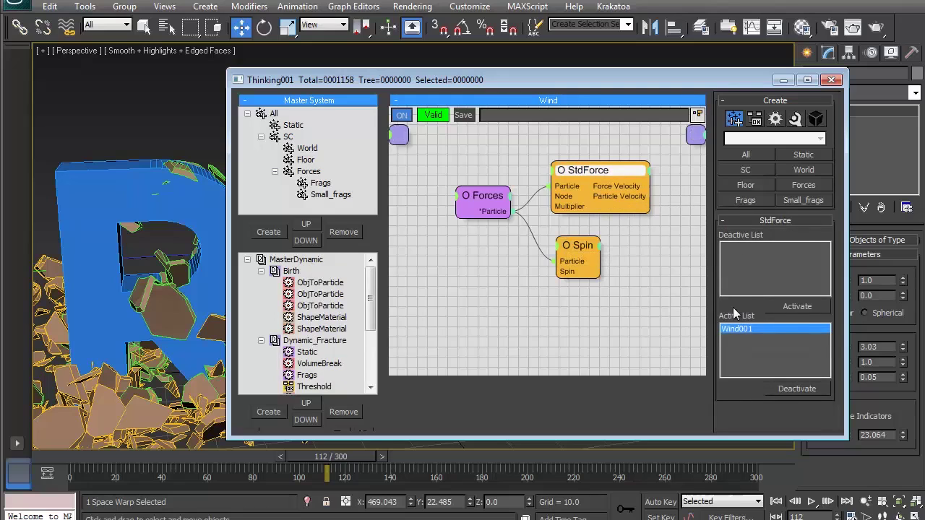
left_click_drag(581, 247, 599, 262)
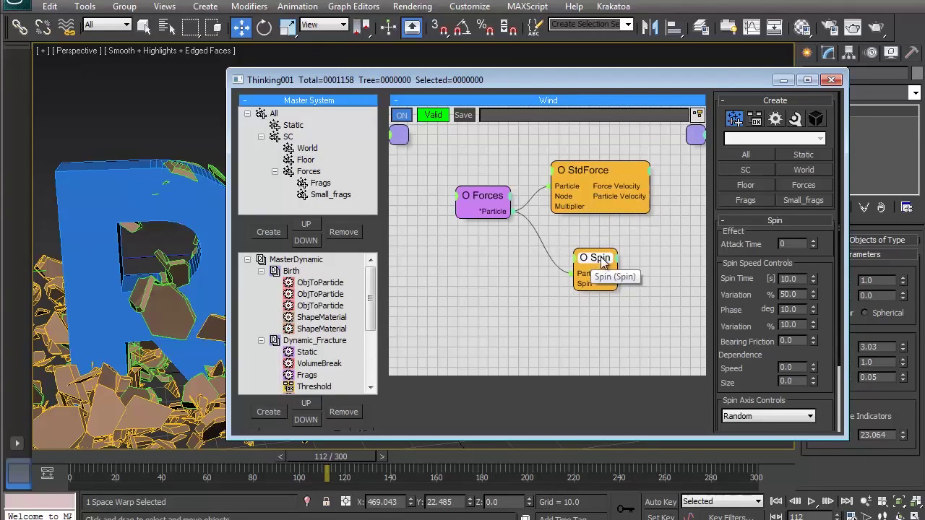
left_click_drag(742, 329, 740, 256)
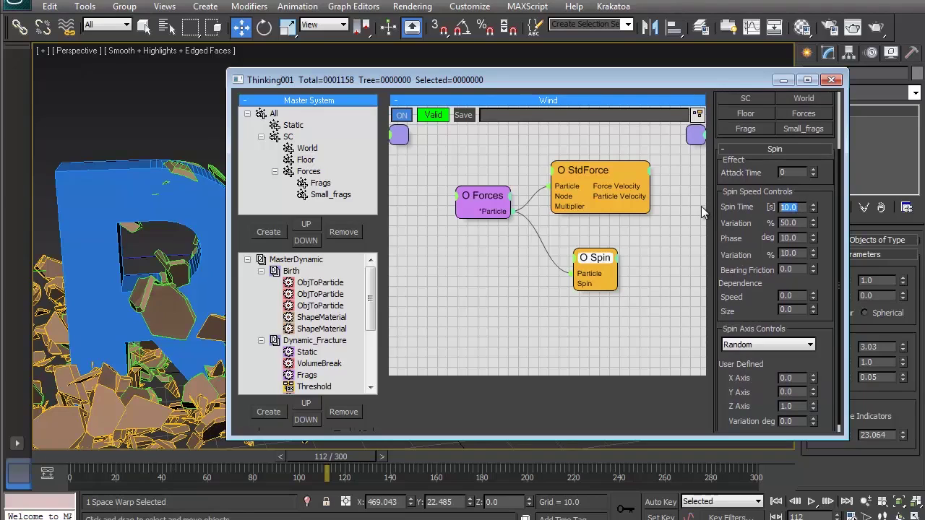
type("5")
key("Return")
left_click_drag(371, 325, 381, 306)
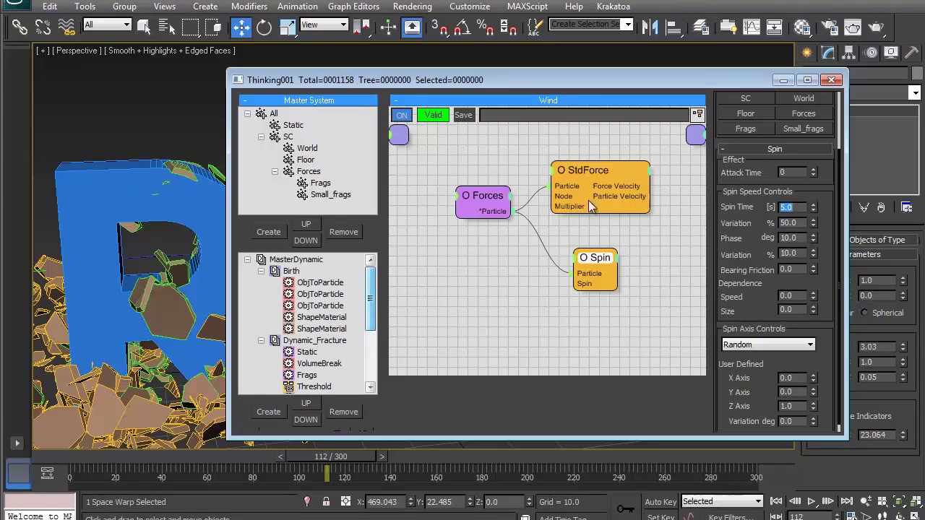
Minimize the Thinking001 window and replay the simulation from frame 0 to about frame 60 to check the fragments' spin.
left_click(782, 80)
left_click_drag(331, 457, 56, 458)
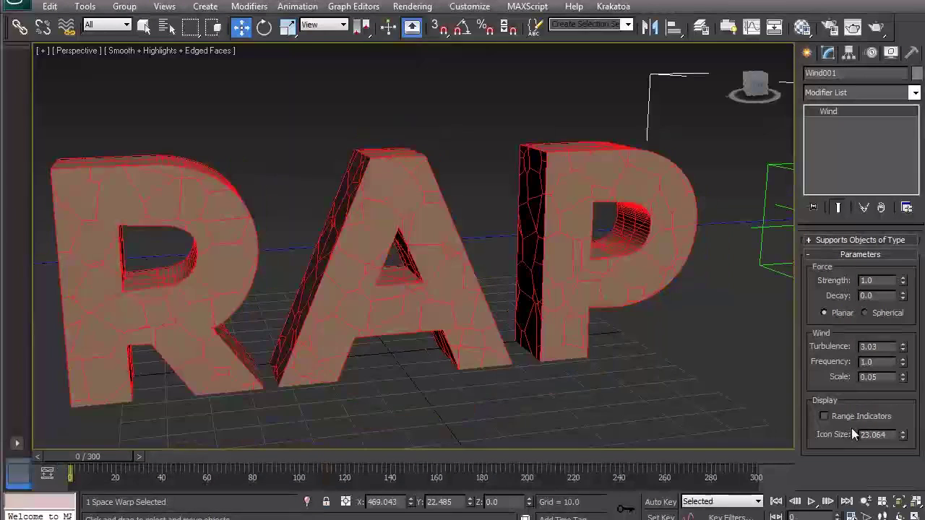
left_click(810, 501)
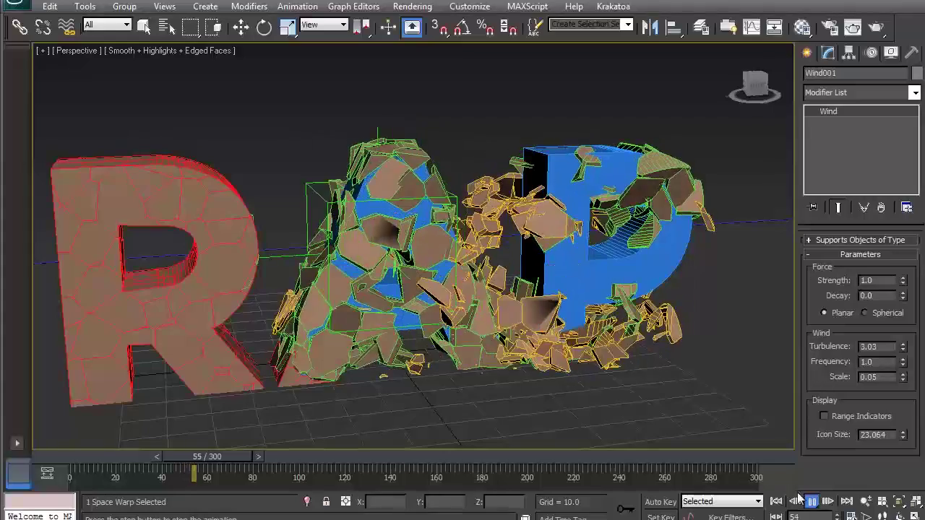
left_click(811, 502)
key("w")
Reopen the Thinking001 window and set the Strength of the Gravity set's Force operator to 75.
key("alt+Tab")
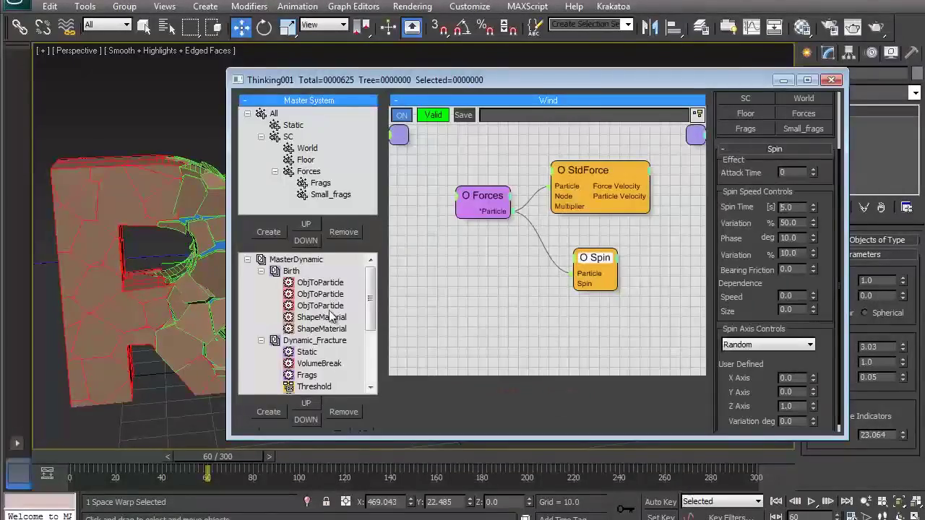
left_click_drag(371, 301, 370, 359)
left_click(311, 363)
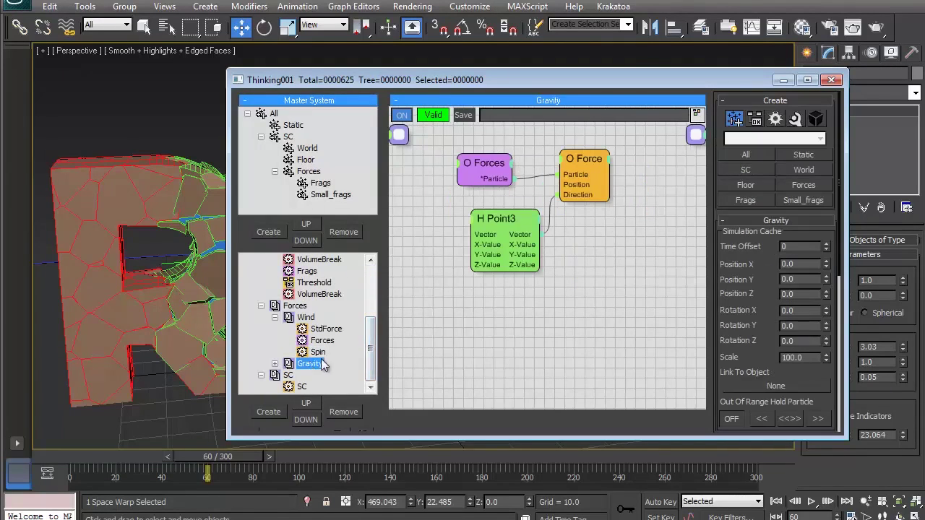
left_click(585, 158)
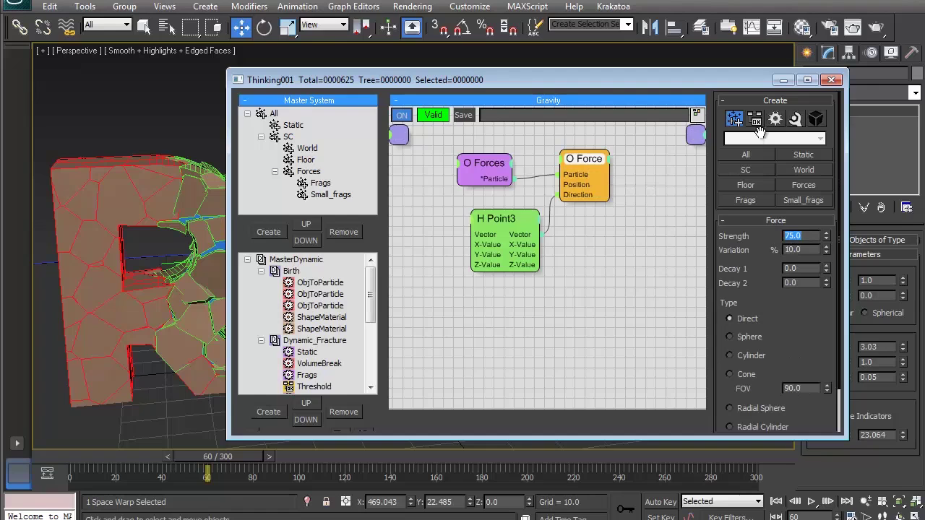
Return to the start and play the simulation to about frame 84 to check the fall under reduced gravity.
left_click(783, 81)
left_click(55, 456)
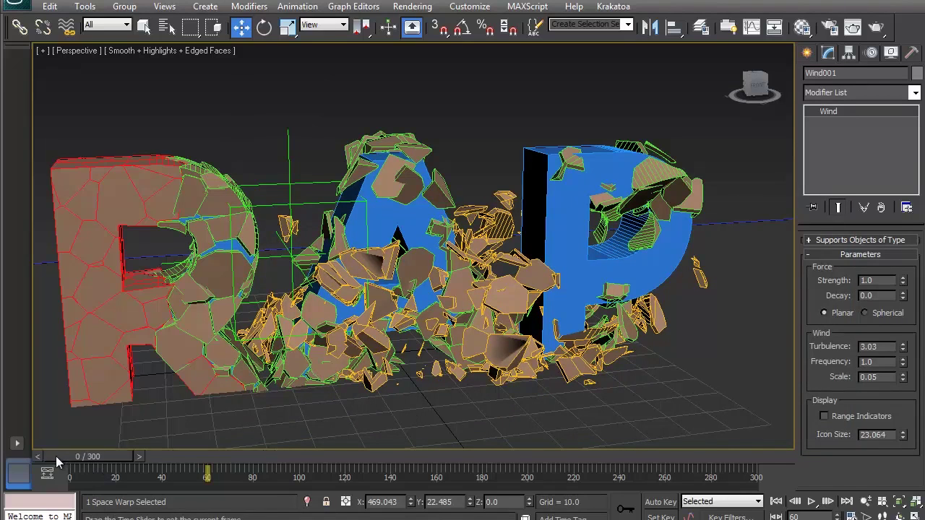
left_click(802, 505)
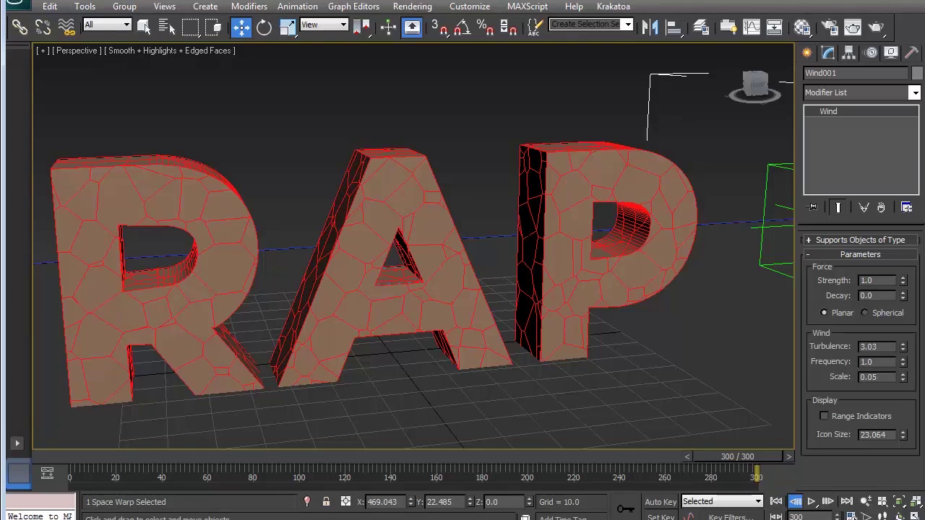
left_click(812, 505)
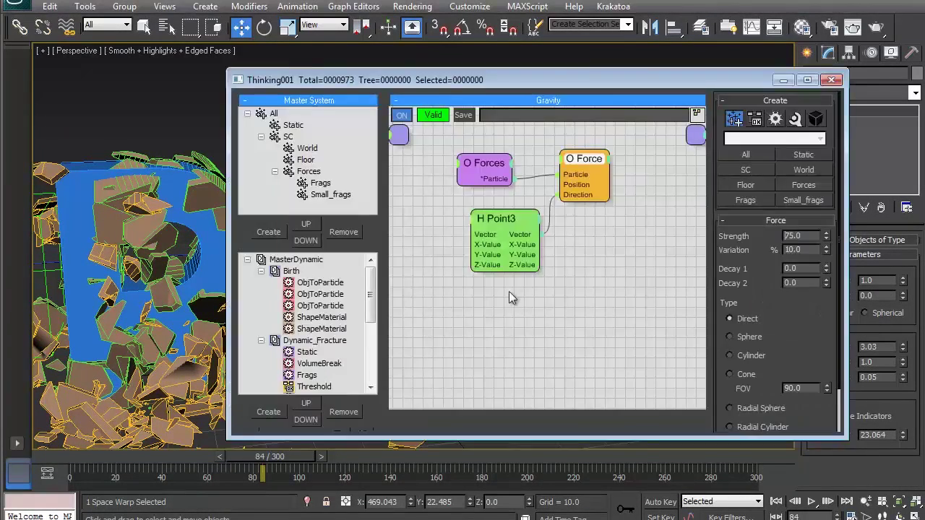
left_click_drag(374, 289, 371, 261)
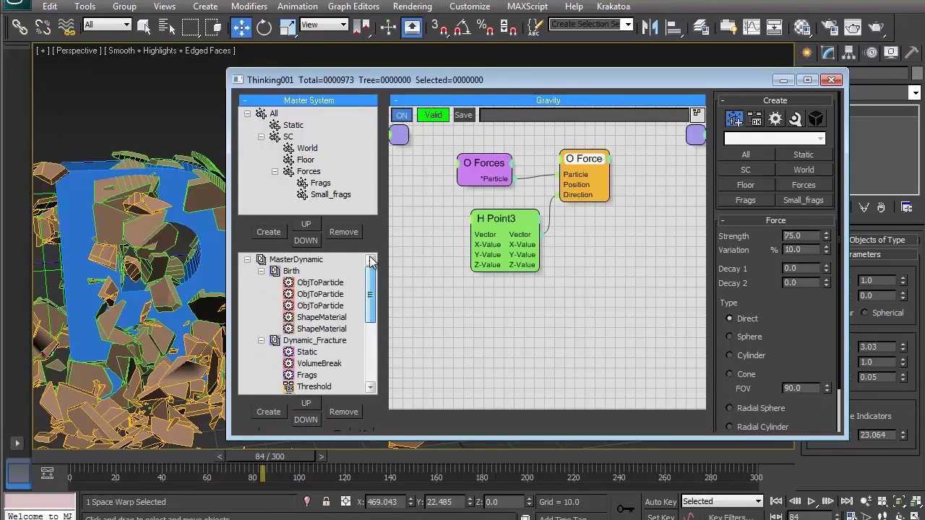
Add a Friction operator to the Birth dynamic set and place it beside the Floor group's ObjToParticle operator.
left_click(298, 260)
middle_click_drag(594, 177, 566, 259)
left_click(471, 192)
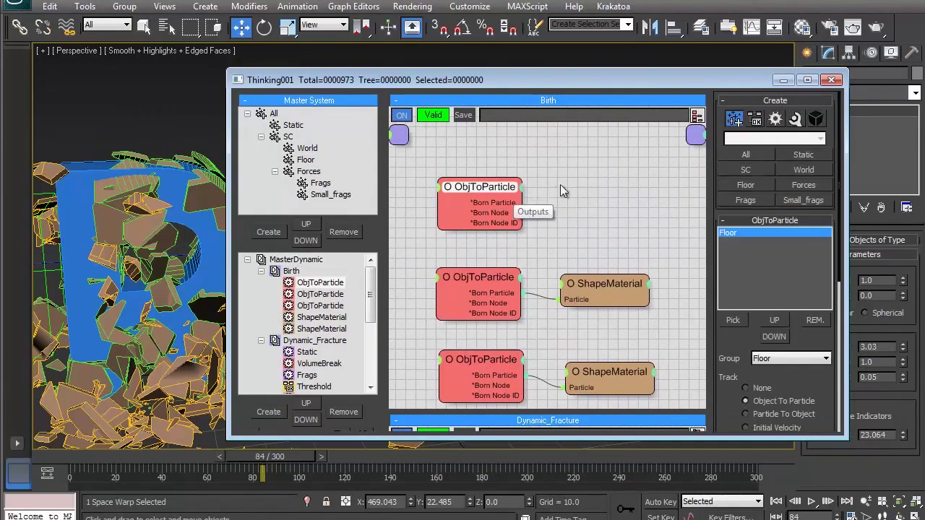
right_click(591, 172)
mouse_move(578, 224)
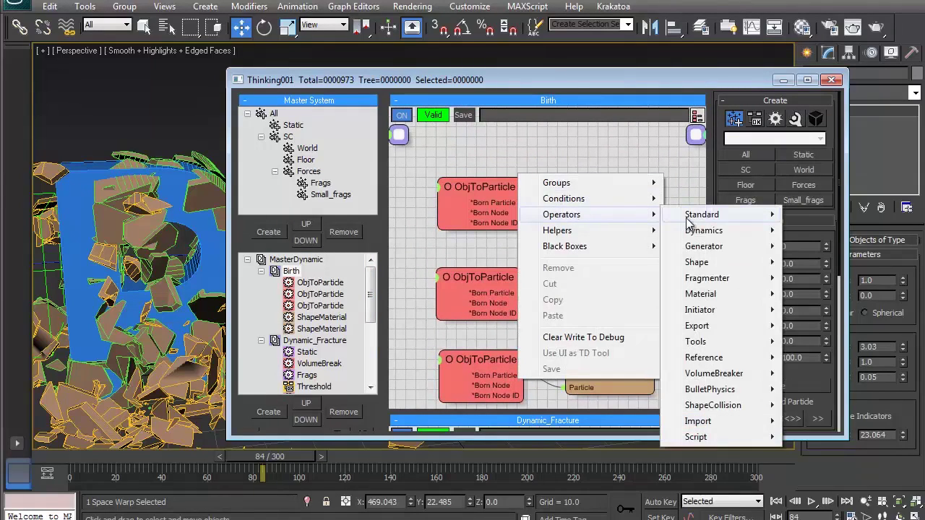
mouse_move(693, 234)
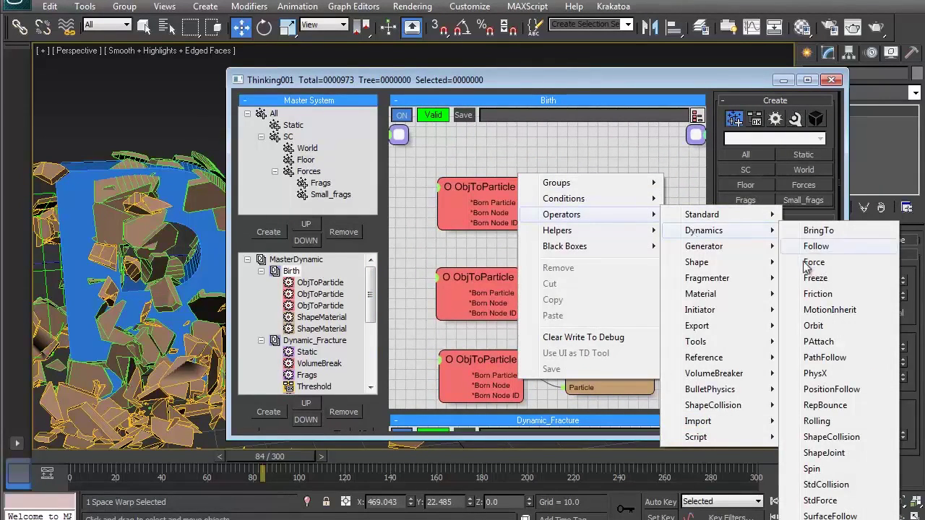
left_click(818, 294)
mouse_move(617, 185)
left_mouse_down()
mouse_move(591, 183)
mouse_move(586, 195)
left_mouse_up()
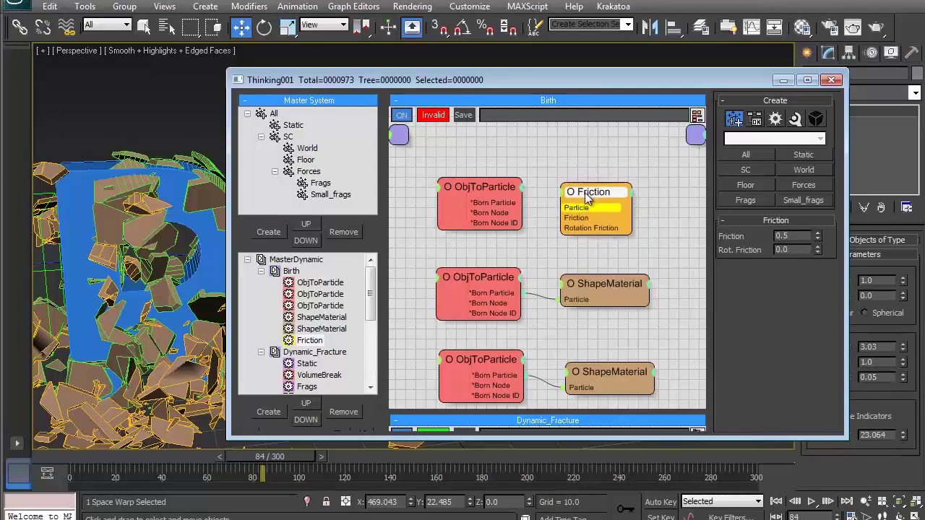
Wire the Floor ObjToParticle's Born Particle output to the Friction operator's Particle input and set Friction to 1.
left_click_drag(521, 202, 578, 212)
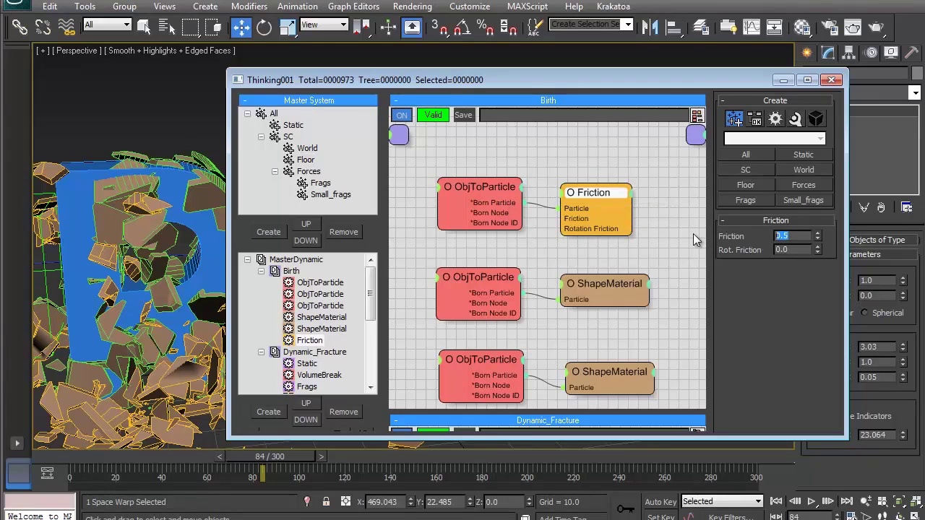
type("1")
key("Return")
left_click(441, 160)
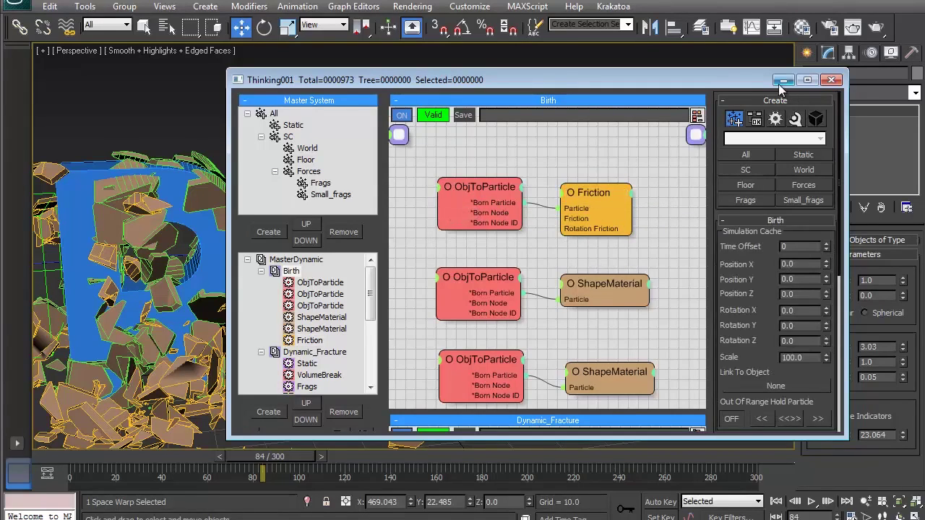
left_click(783, 80)
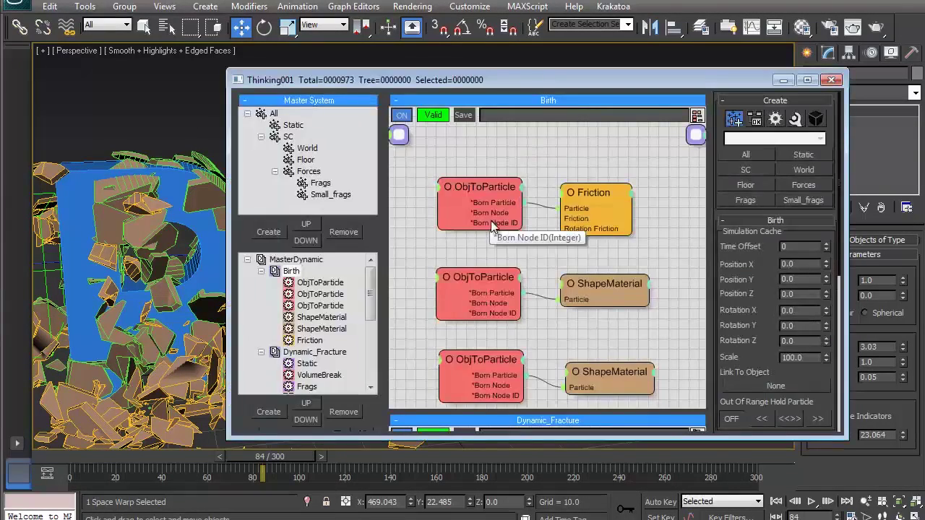
Set the Small_frags group's Elasticity to 75 and Dynamic Friction to 25 in its Shape Collision Dynamics.
left_click_drag(370, 291, 370, 332)
left_click(320, 182)
left_click(330, 194)
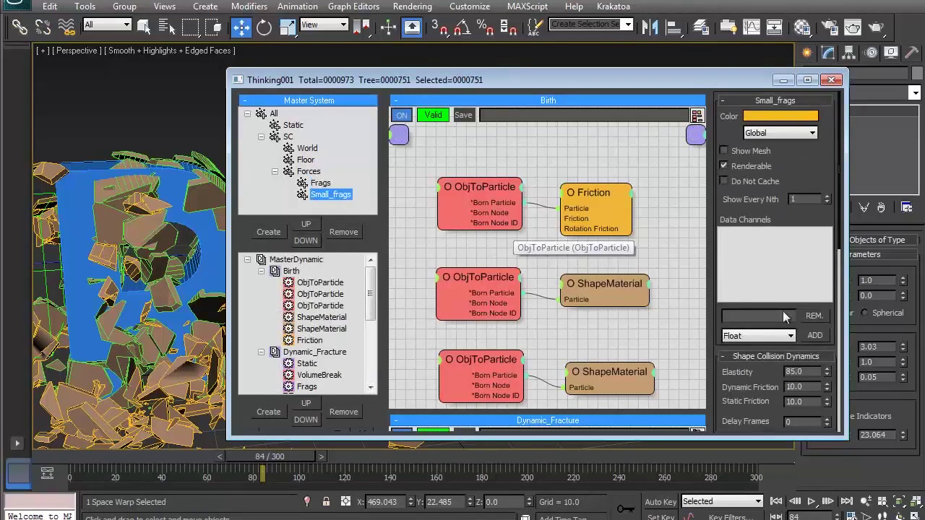
scroll(799, 318, "down", 1)
type("75")
key("Return")
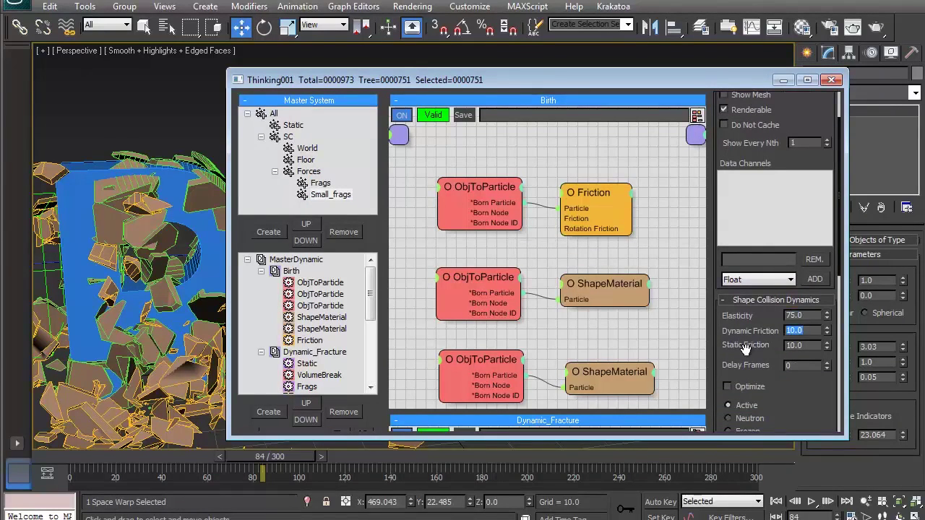
scroll(752, 339, "down", 2)
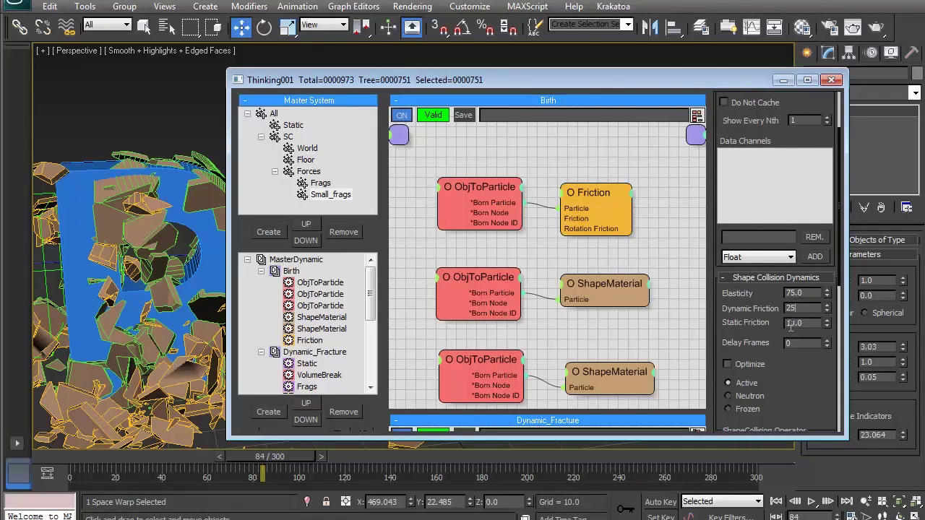
Review the Frags group's collision settings, and set the Floor group's Elasticity, Dynamic Friction and Static Friction to 50.
left_click(320, 183)
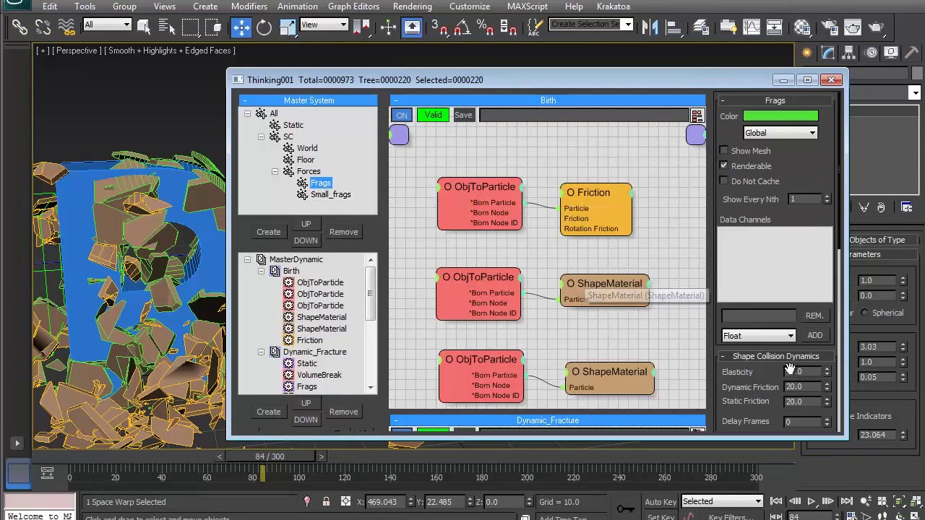
left_click(305, 160)
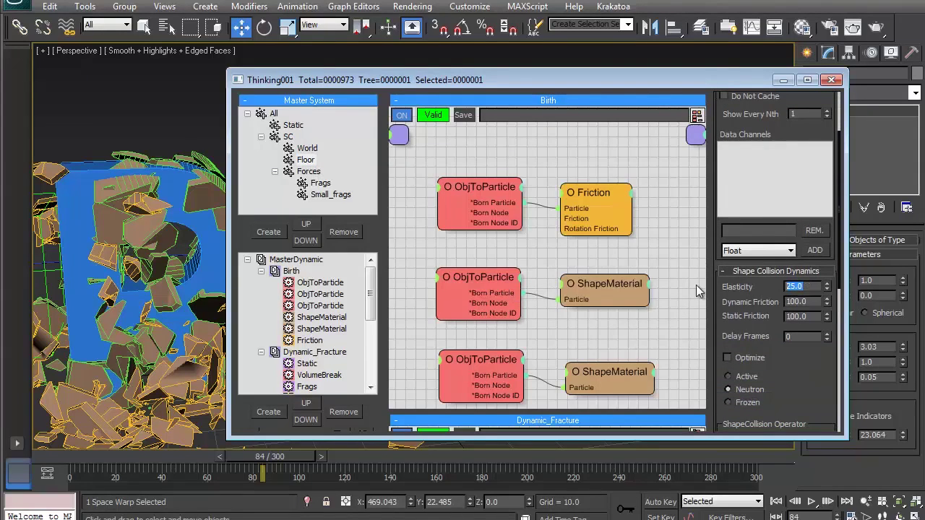
type("50")
key("Tab")
type("0")
key("Return")
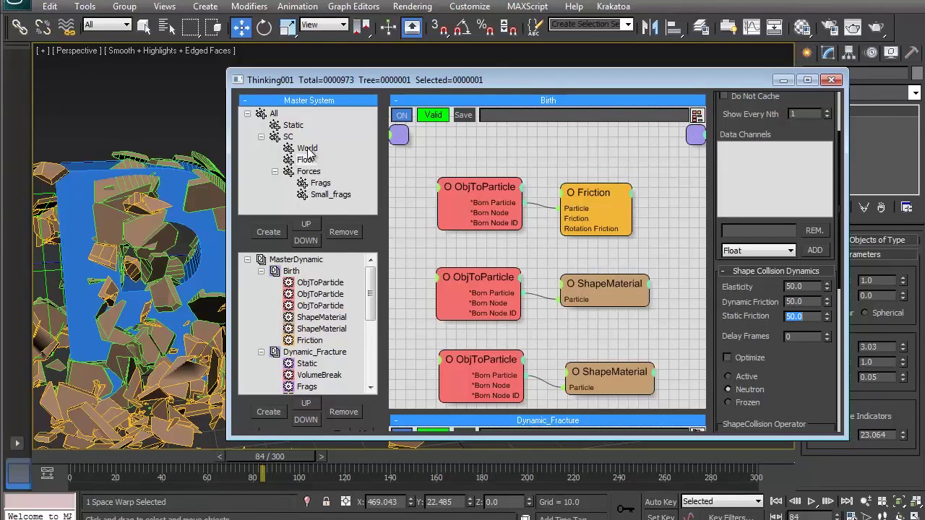
Adjust the World group's Shape Collision Dynamics values.
left_click_drag(755, 405, 755, 313)
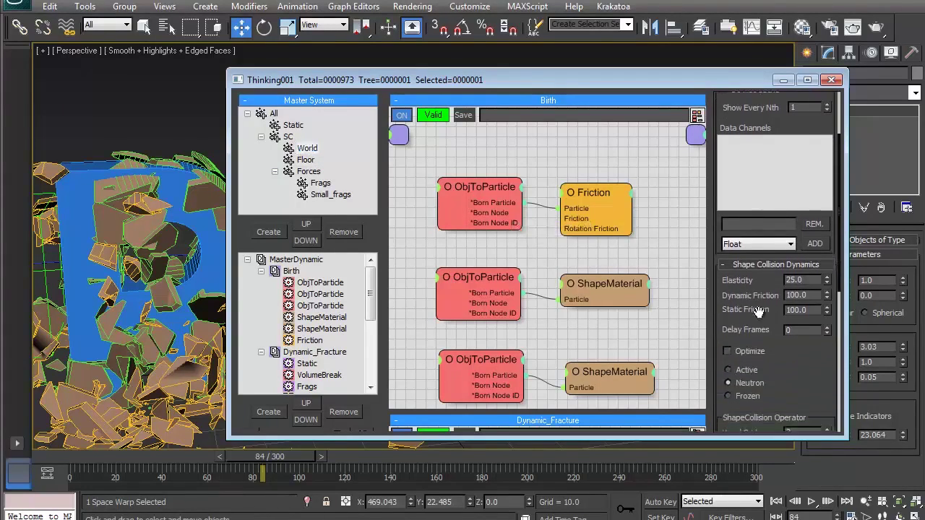
type("8040")
key("Return")
Record the MasterDynamic simulation cache to MasterDynamic.tps in the desktop's TP_Cache folder, stopping the recording at about frame 216.
left_click(297, 261)
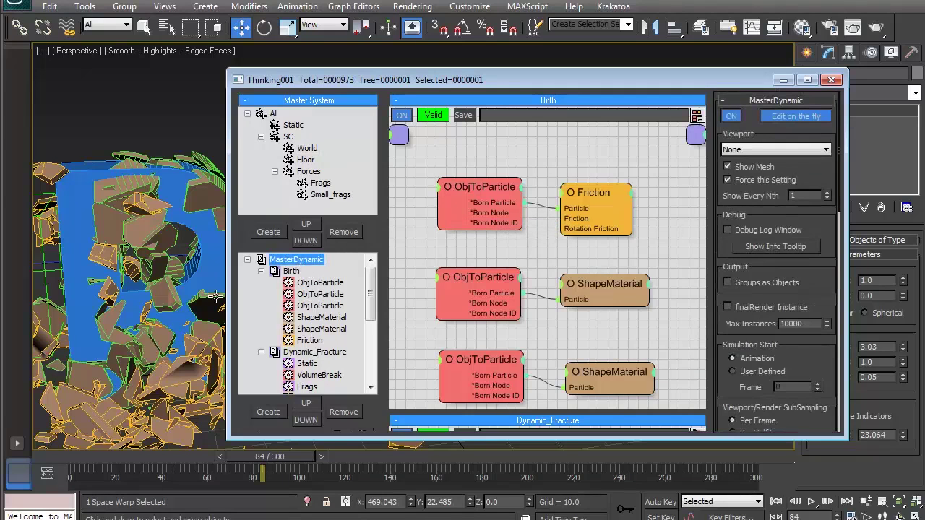
right_click(260, 264)
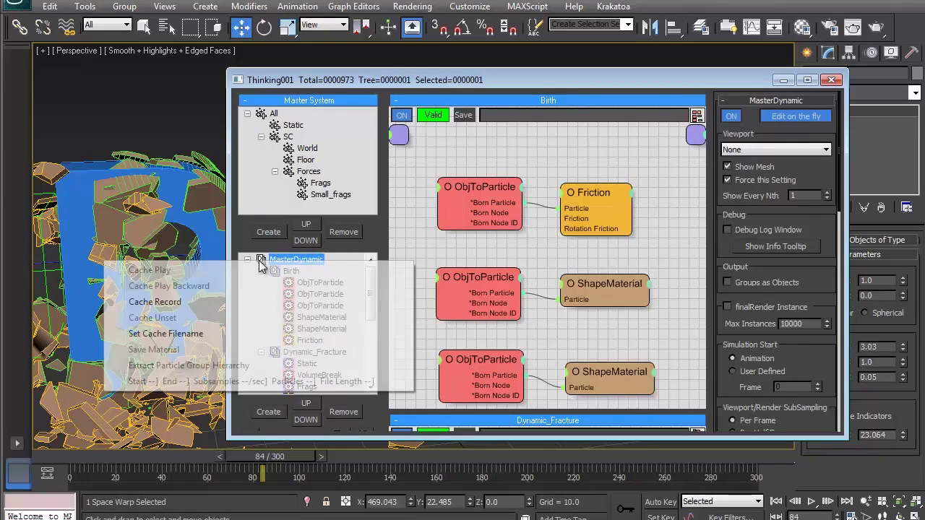
left_click(173, 303)
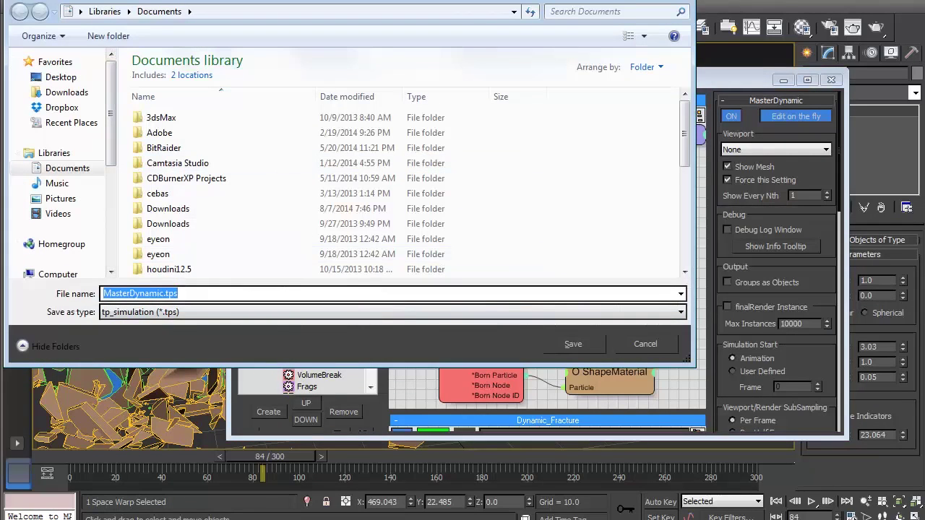
key("Return")
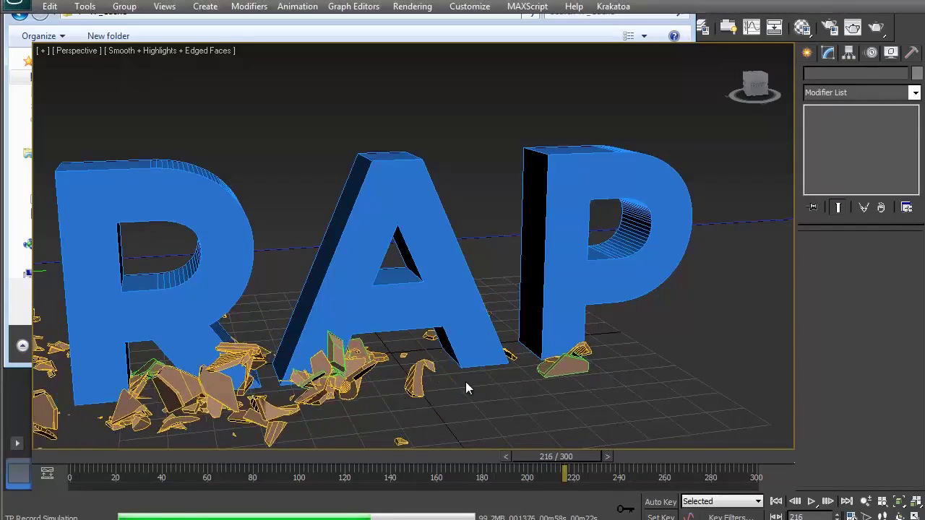
key("Escape")
left_click(659, 375)
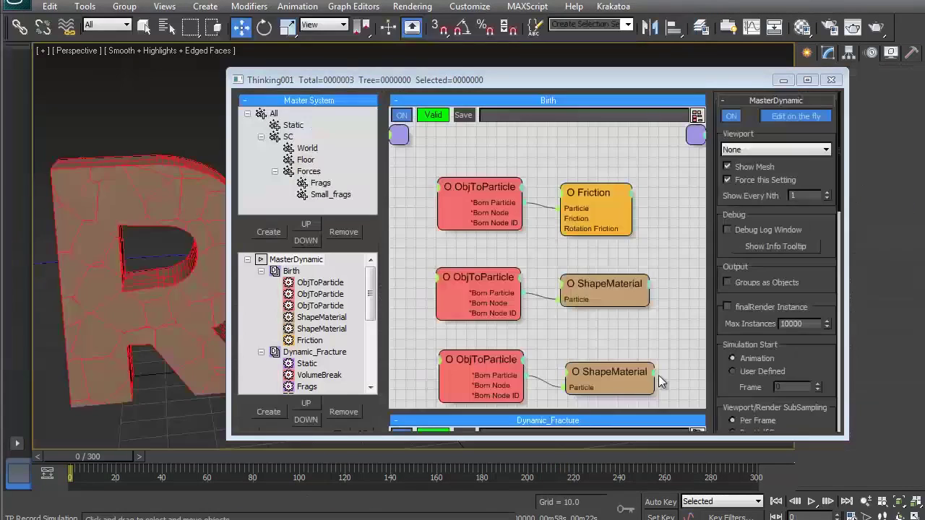
Set the animation's End Time to 200 in the time configuration.
left_click(850, 516)
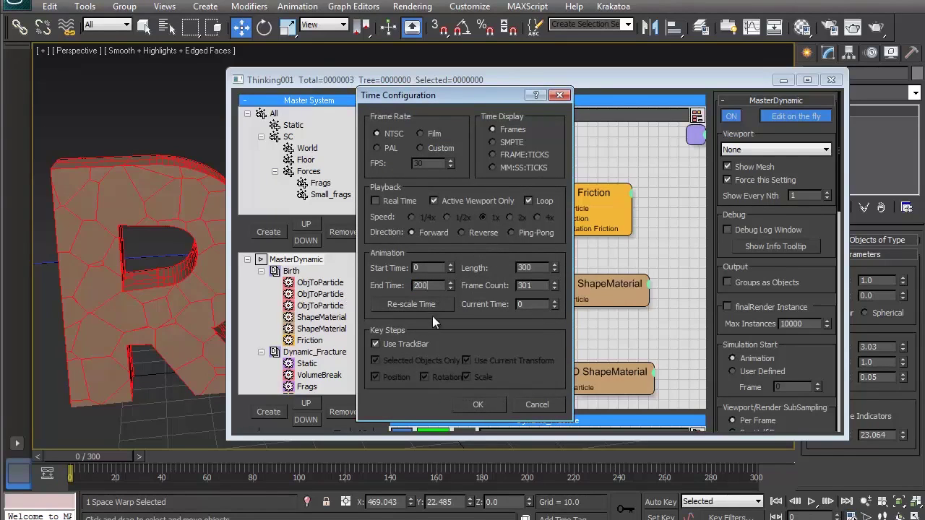
type("200")
left_click(478, 404)
Minimize the Thinking001 window, deselect the wind, play the cached simulation to about frame 114 and return to frame 0.
left_click(783, 80)
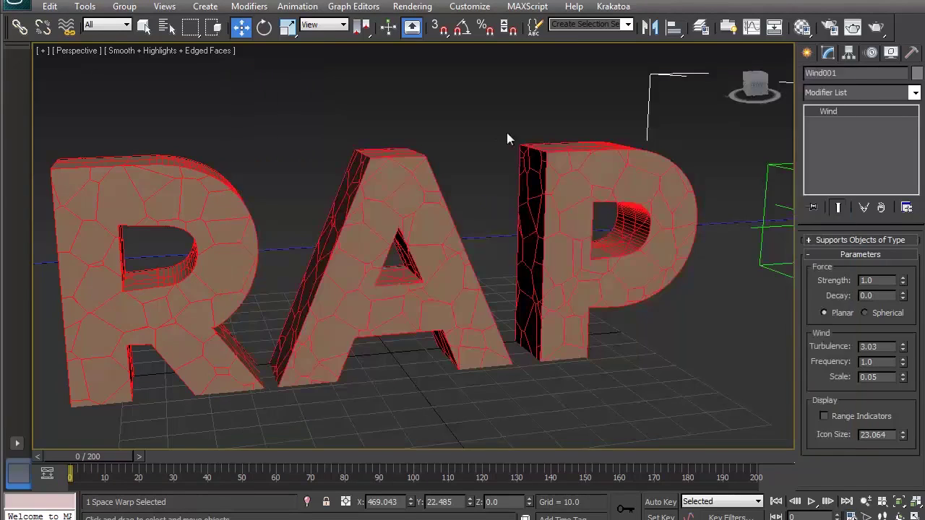
left_click(507, 134)
key("slash")
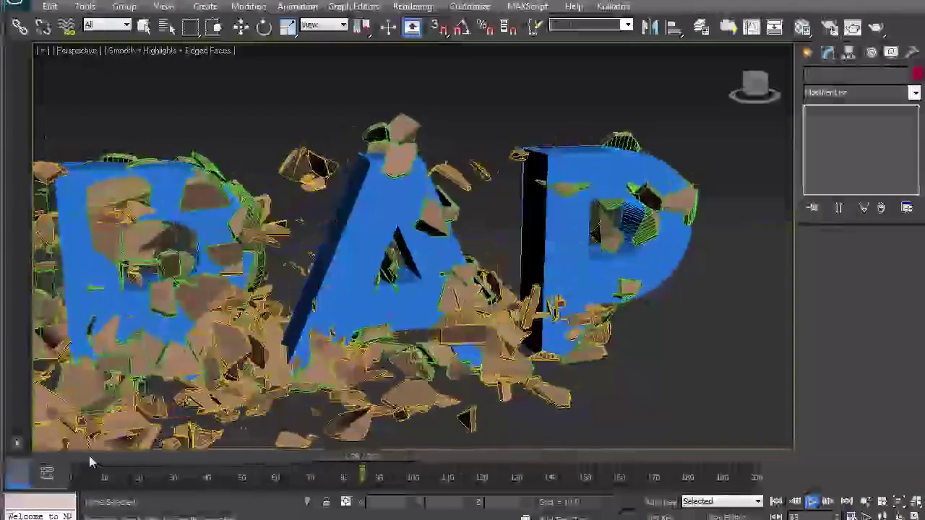
key("slash")
key("w")
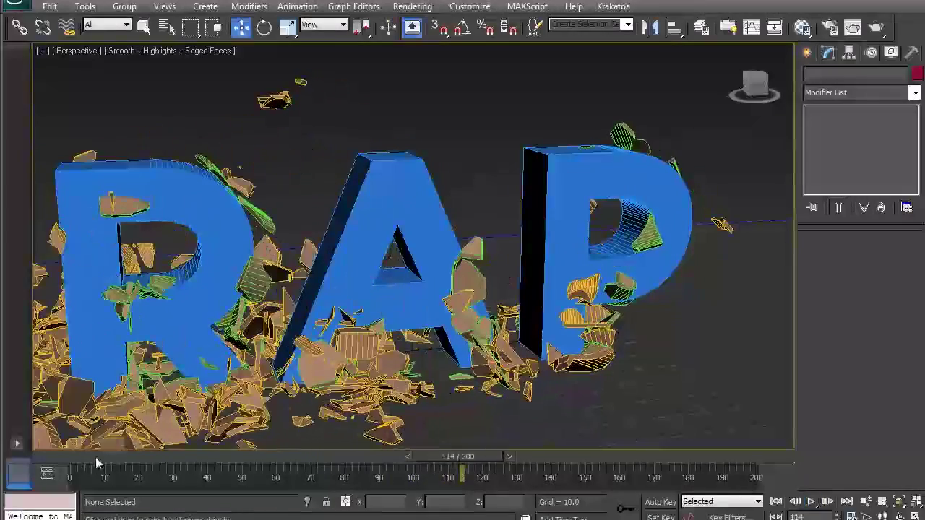
left_click(47, 460)
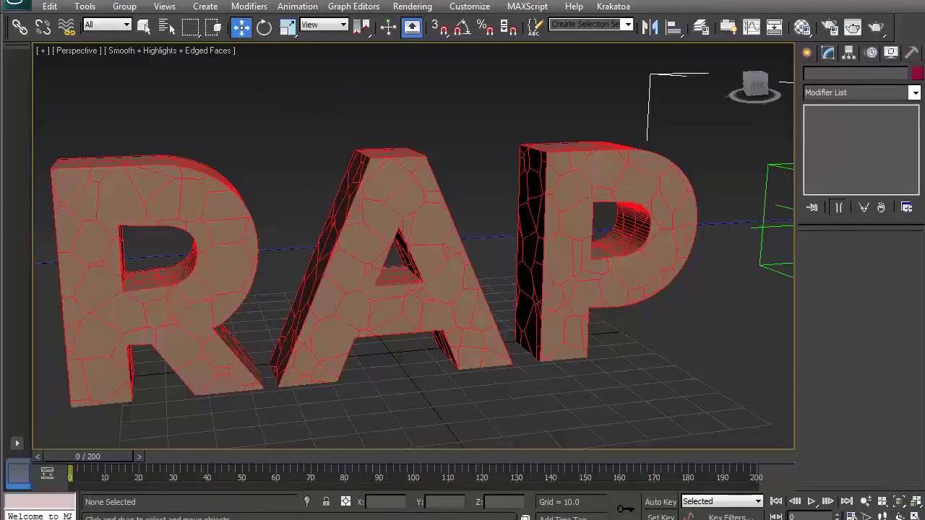
Reopen the Thinking001 window and set the Strength of the Gravity set's Force operator to 30.
key("alt+Tab")
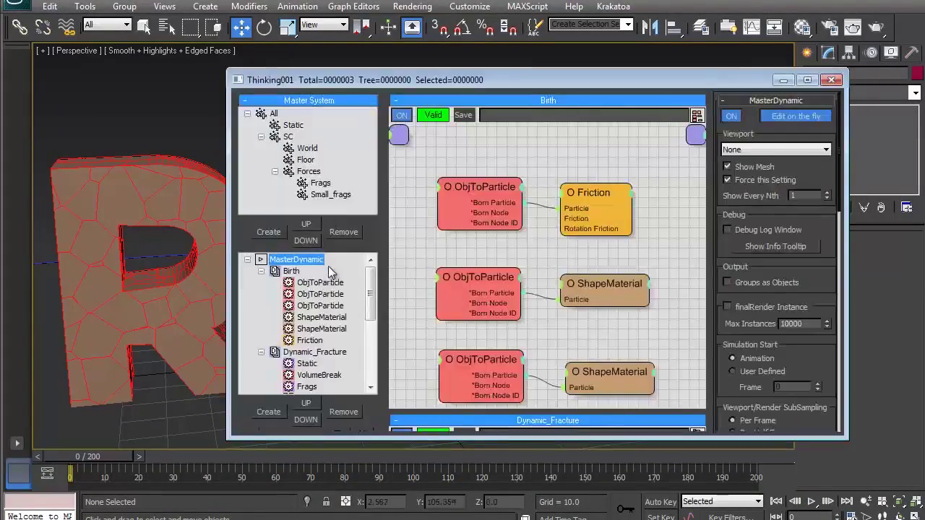
left_click(320, 282)
left_click_drag(368, 299, 373, 372)
left_click(309, 329)
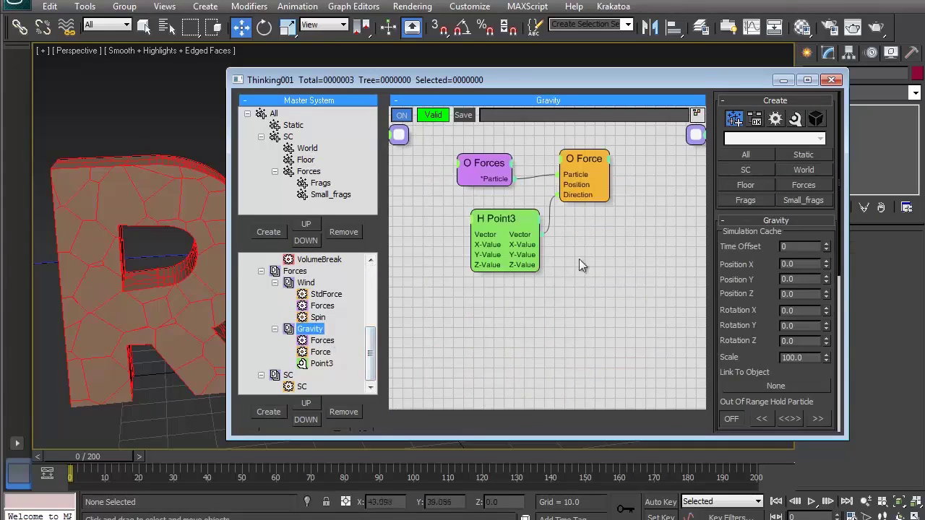
left_click(584, 160)
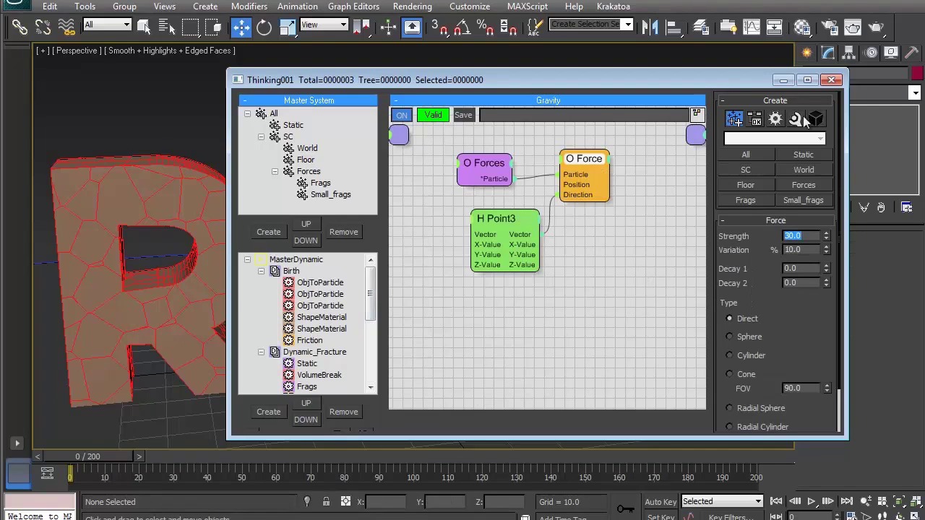
Minimize the Thinking001 window and move the Wind001 space warp toward the logo, about -199 in X and 10 in Z, and deselect it.
left_click(783, 80)
scroll(679, 149, "down", 10)
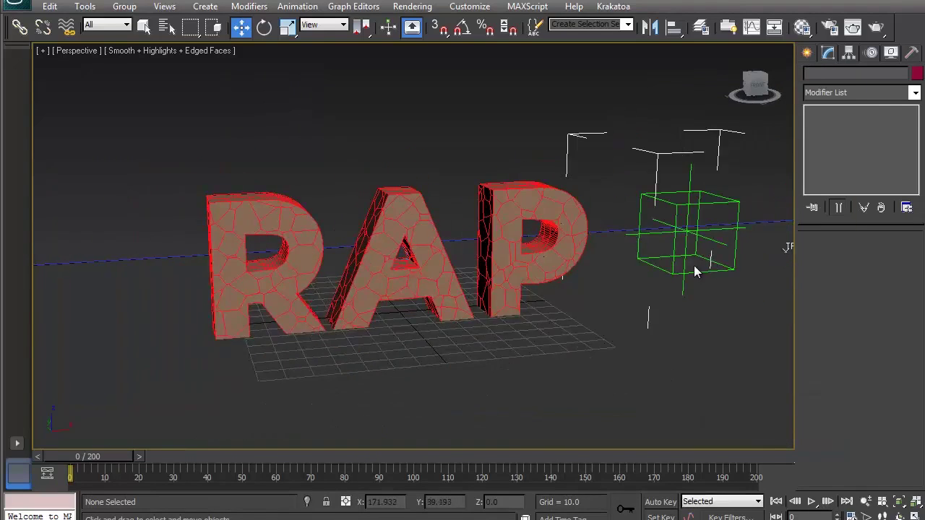
left_click(744, 239)
key("e")
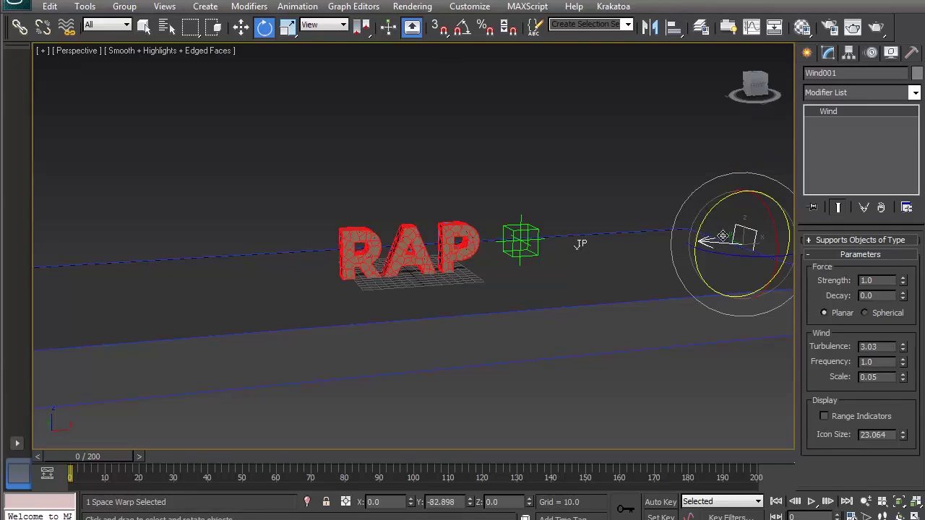
key("w")
left_click_drag(744, 217, 622, 222)
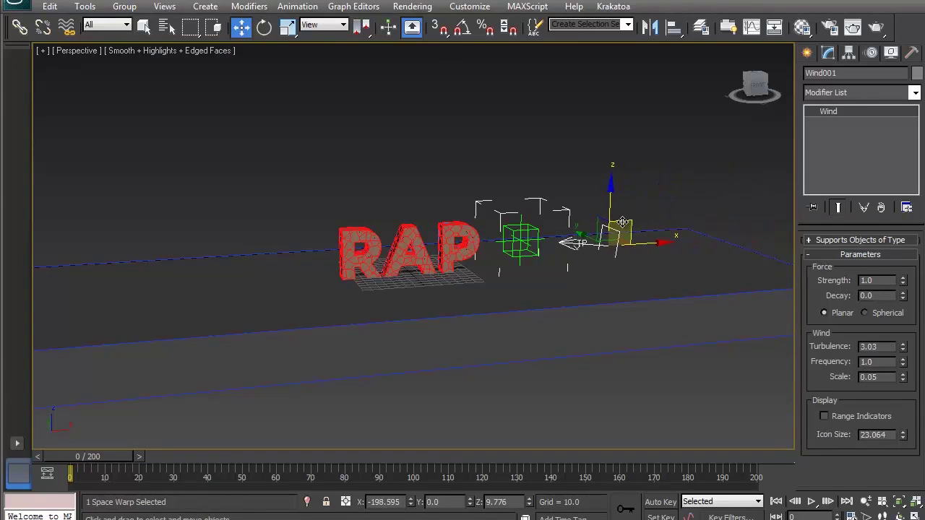
left_click(466, 176)
scroll(467, 177, "up", 6)
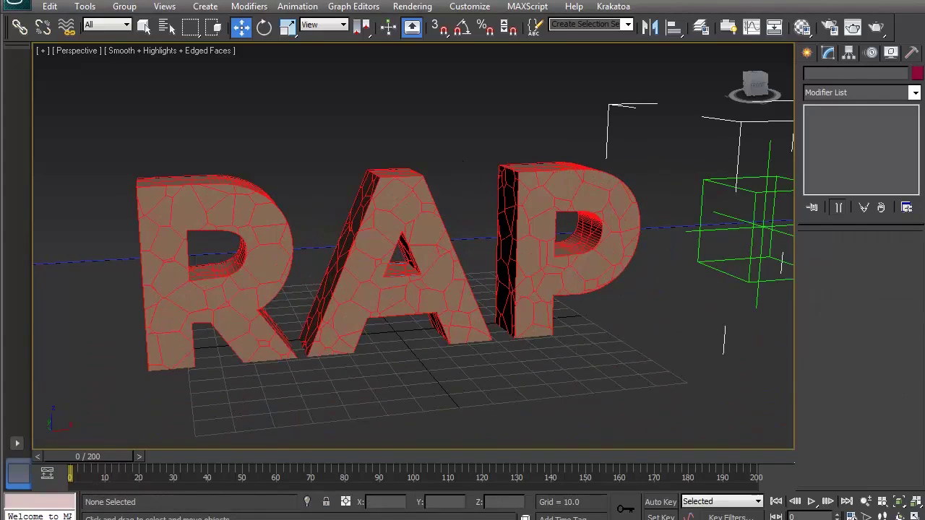
Reopen the Thinking001 window and set the Raster of Dynamic_Fracture's Small_frags VolumeBreak operator to 10%.
left_click(159, 518)
mouse_move(367, 296)
left_mouse_down()
mouse_move(381, 351)
mouse_move(379, 292)
mouse_move(375, 367)
mouse_move(373, 306)
left_mouse_up()
left_click(334, 307)
left_click(638, 290)
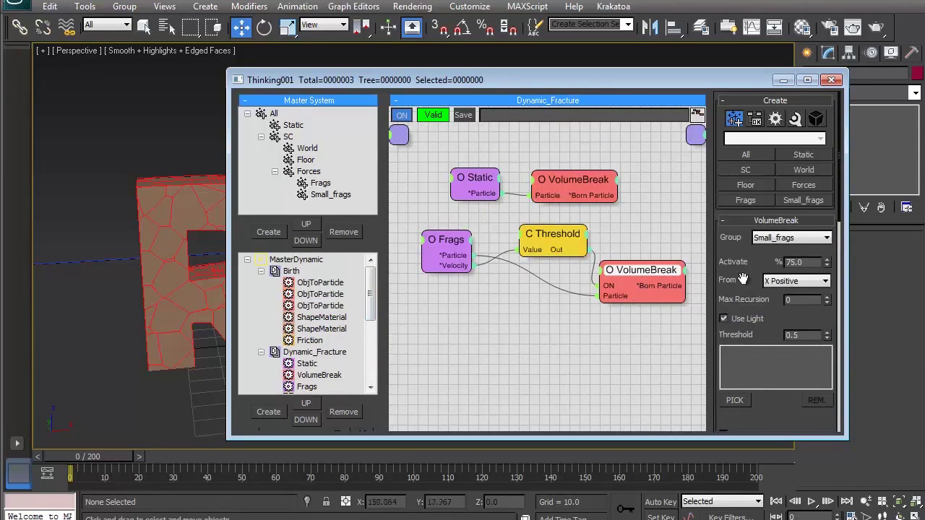
scroll(786, 332, "down", 5)
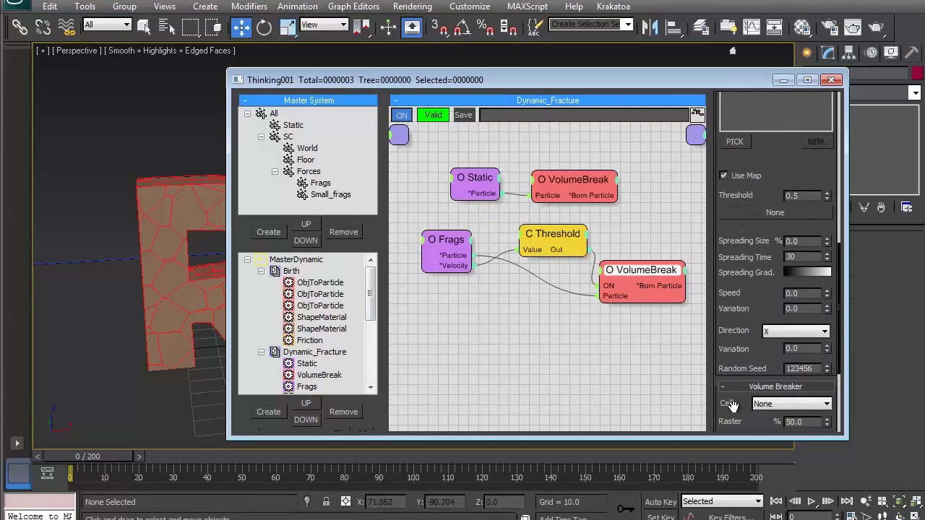
left_click_drag(731, 406, 744, 272)
left_click_drag(803, 290, 732, 291)
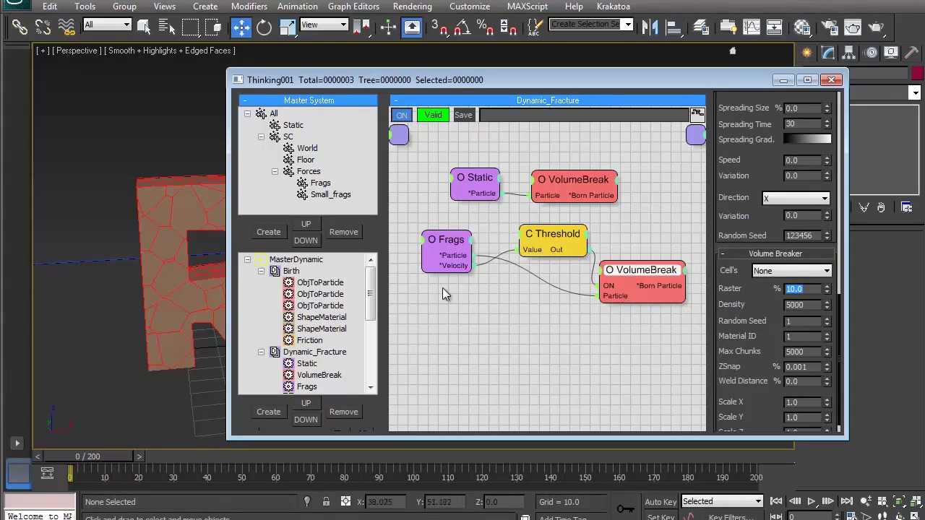
Record the MasterDynamic cache up to about frame 74 and cancel the recording there.
right_click(261, 260)
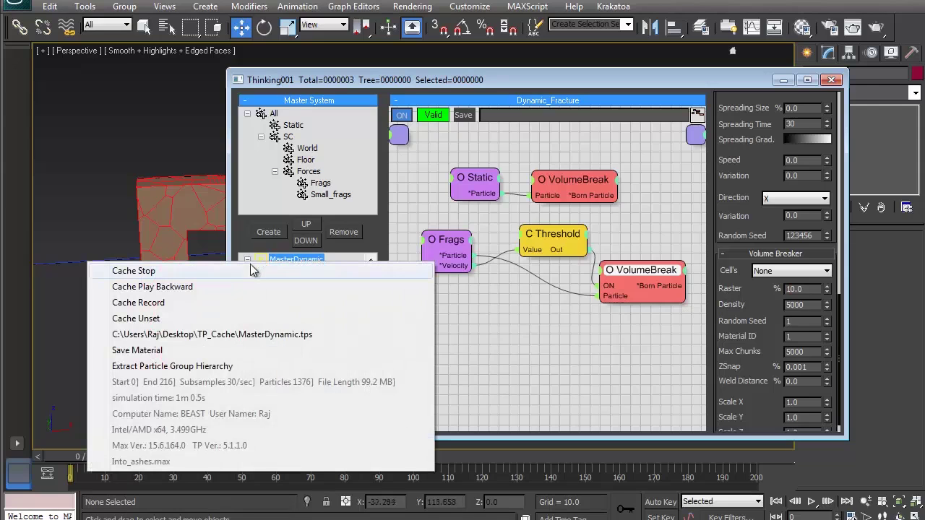
left_click(219, 302)
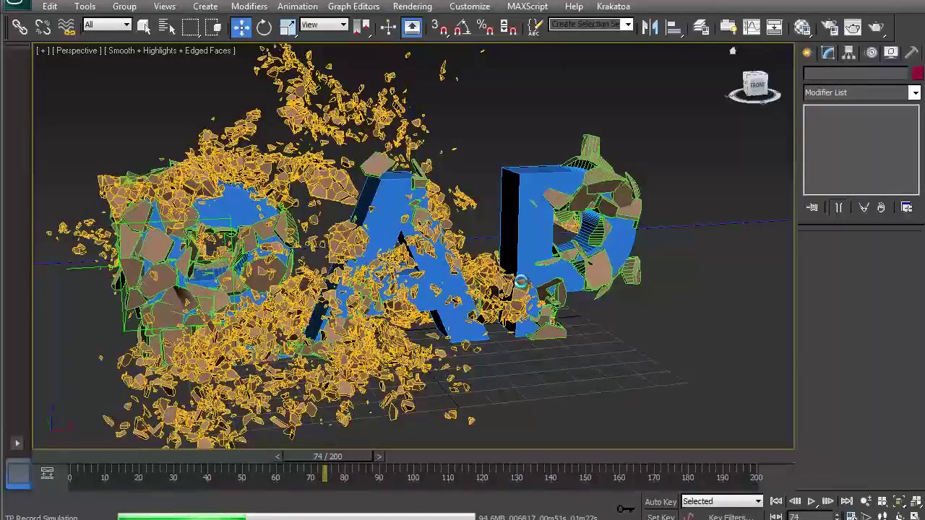
key("Escape")
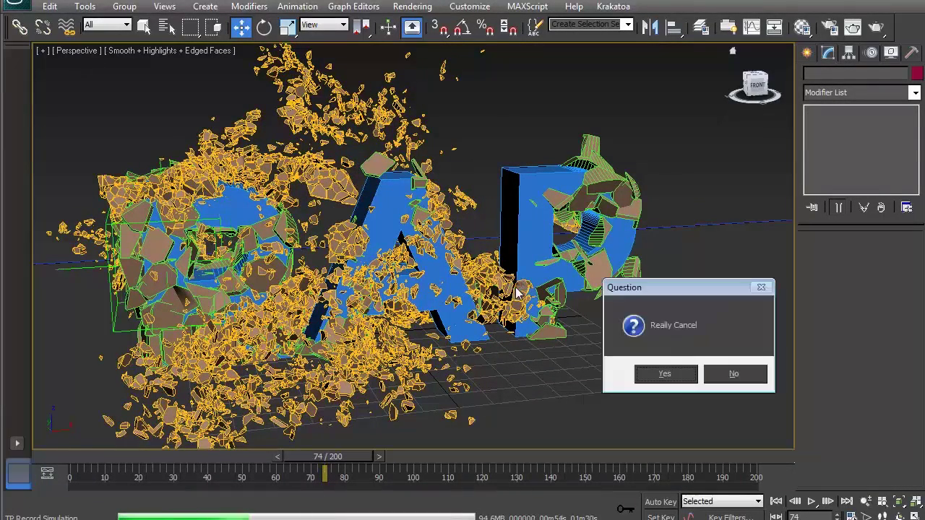
left_click(664, 373)
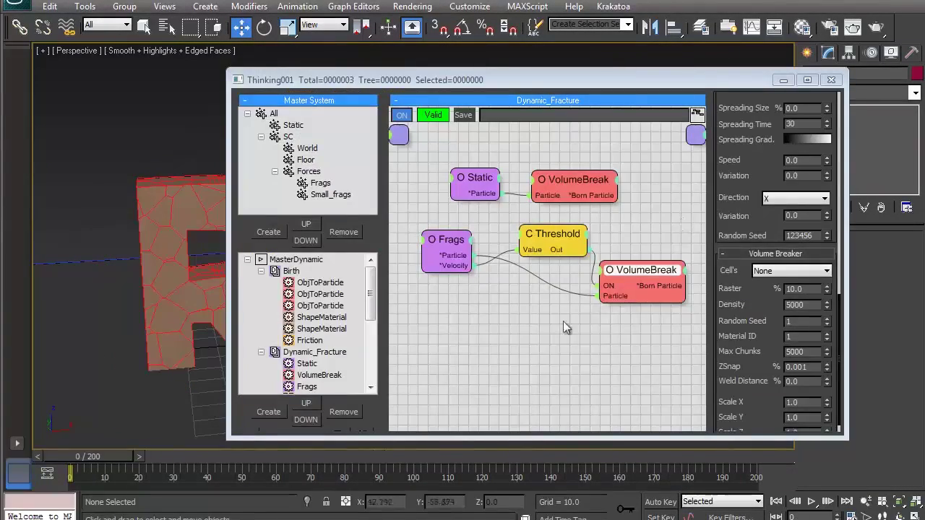
Minimize the Thinking001 window, set the Wind001 space warp's Turbulence to 3.5, Frequency to 1.2 and Scale to 0.12, and deselect it.
left_click(783, 79)
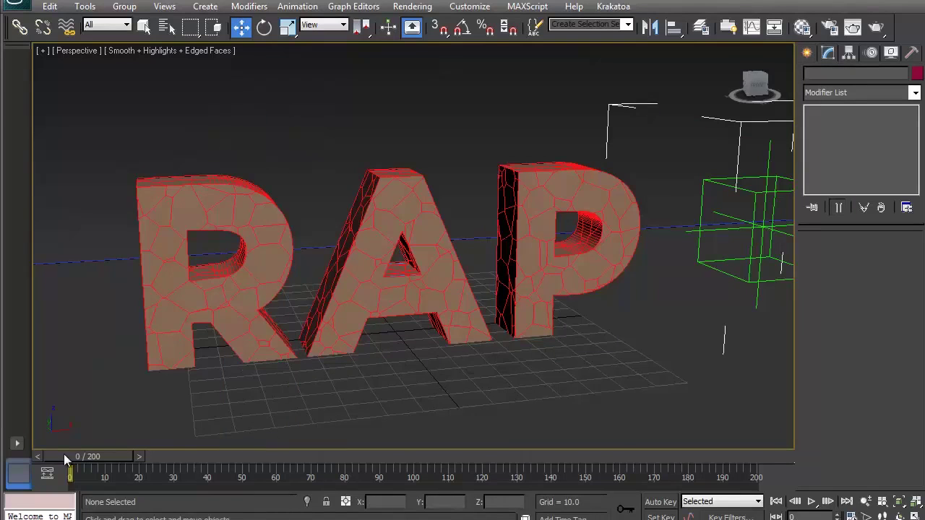
scroll(603, 282, "down", 5)
left_click(673, 220)
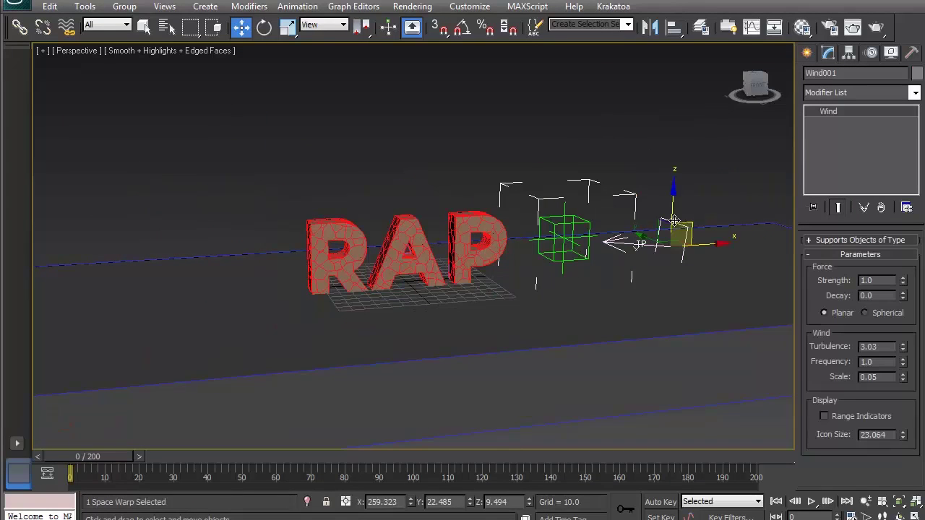
type("1")
key("Return")
type("1.2")
key("shift+Tab")
left_click(465, 159)
scroll(481, 185, "up", 4)
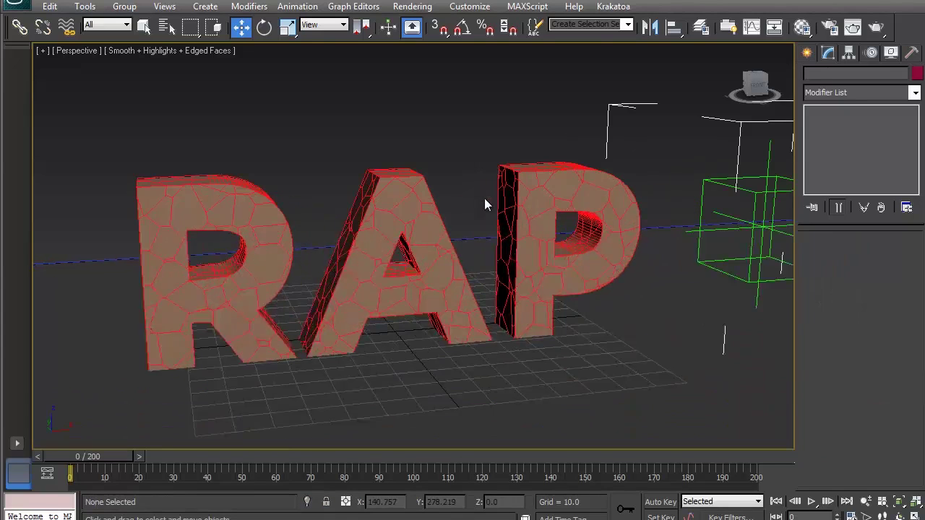
scroll(556, 233, "down", 5)
left_click(605, 231)
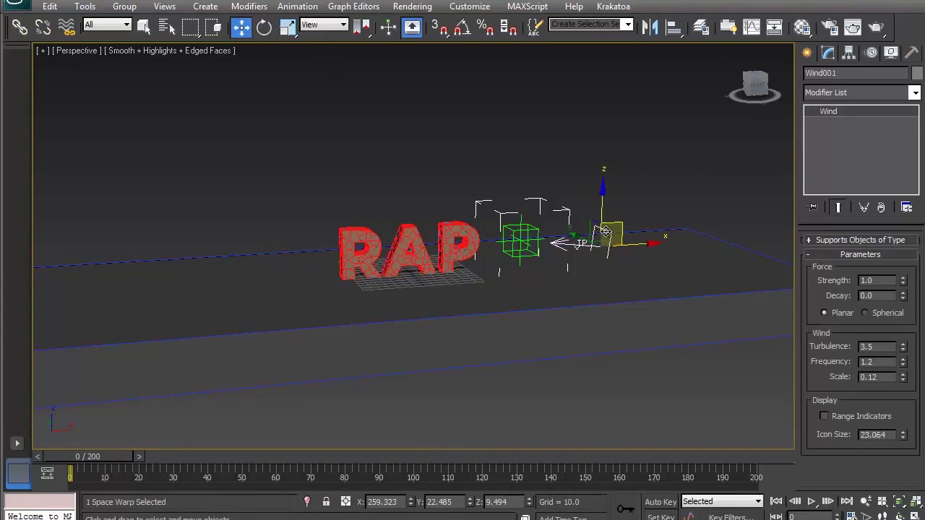
type("1")
key("Return")
left_click(602, 158)
scroll(602, 159, "up", 4)
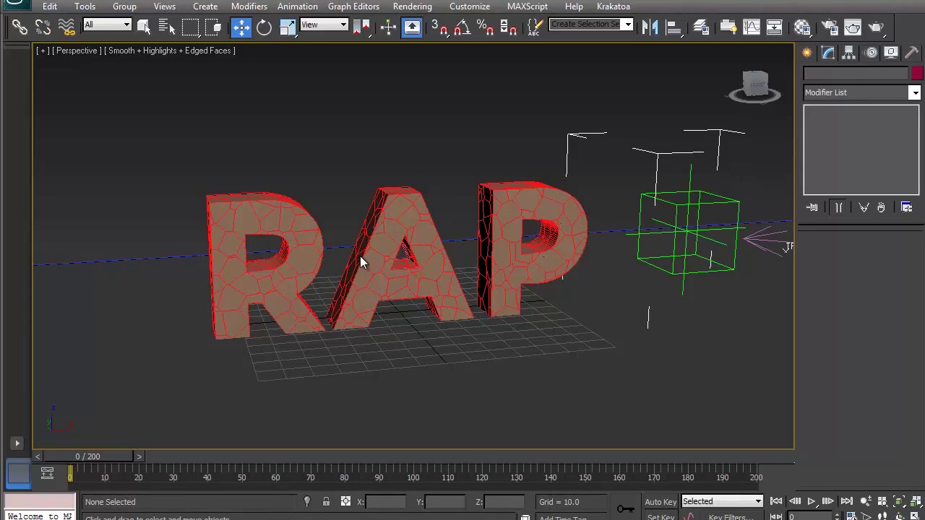
Reopen Thinking001 and set Raster to 50% on the Frags VolumeBreak, and Raster 1.5% with Density 13000 on the Static VolumeBreak.
key("alt+Tab")
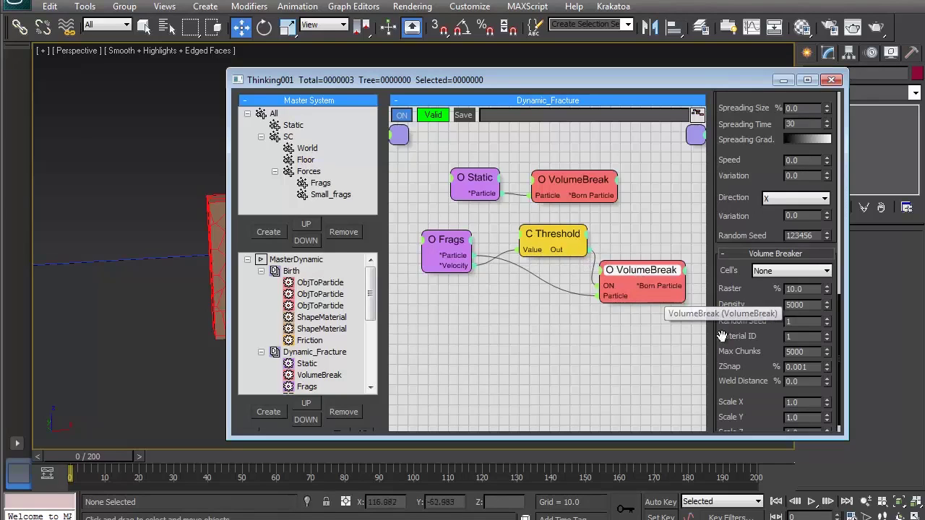
scroll(722, 337, "down", 1)
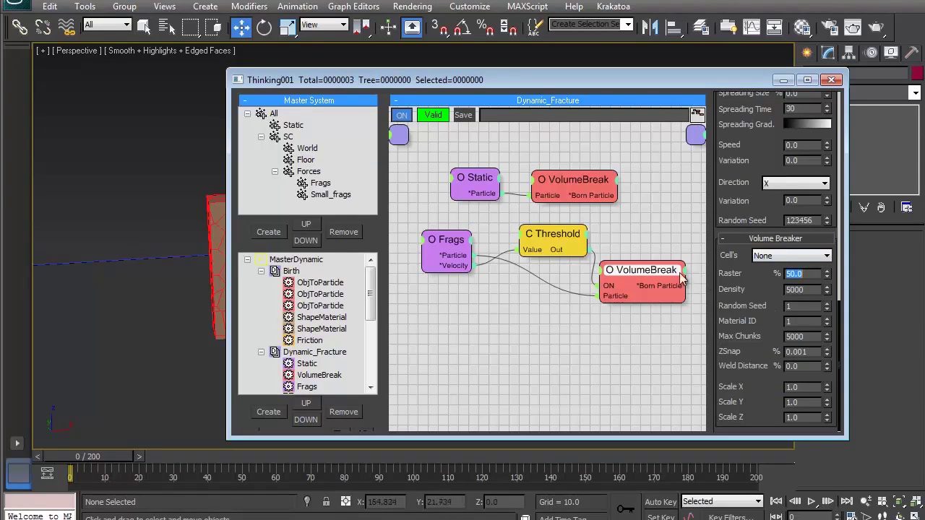
left_click(554, 167)
left_click(558, 183)
scroll(748, 155, "down", 5)
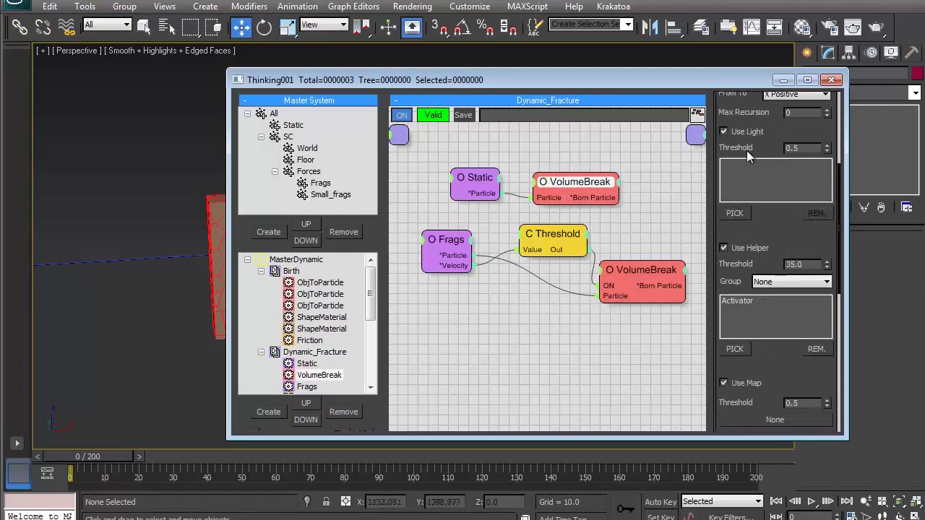
left_click_drag(766, 349, 772, 145)
scroll(762, 293, "down", 3)
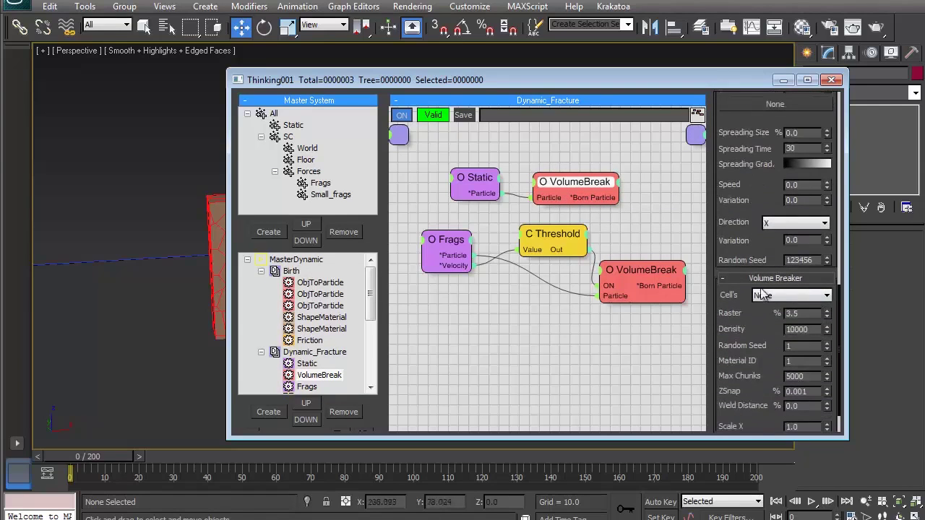
type("1.5")
key("Return")
double_click(794, 329)
key("Return")
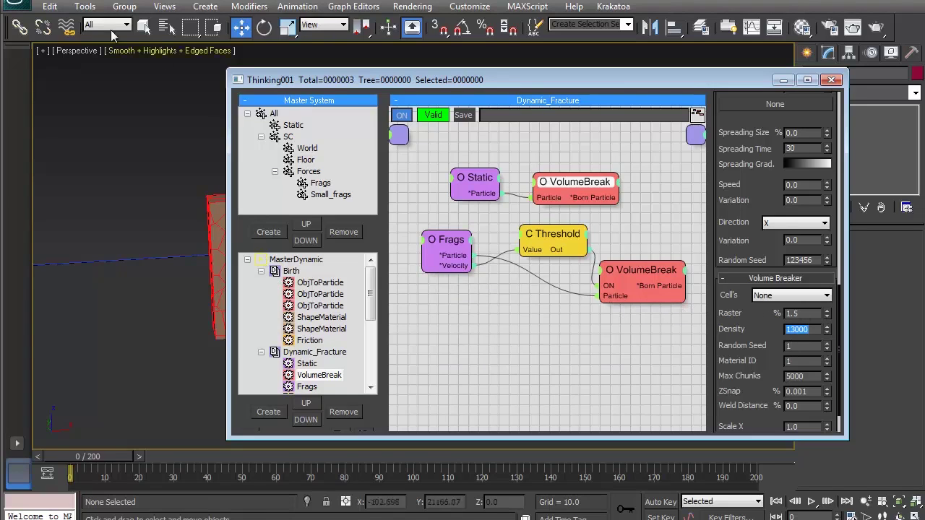
Record the MasterDynamic cache again and cancel the recording at about frame 143.
left_click(75, 1)
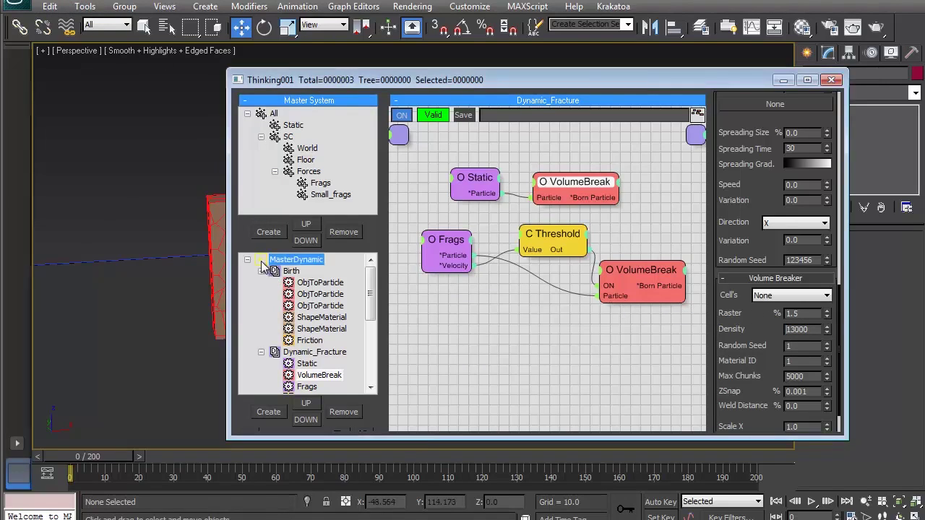
right_click(262, 268)
left_click(224, 301)
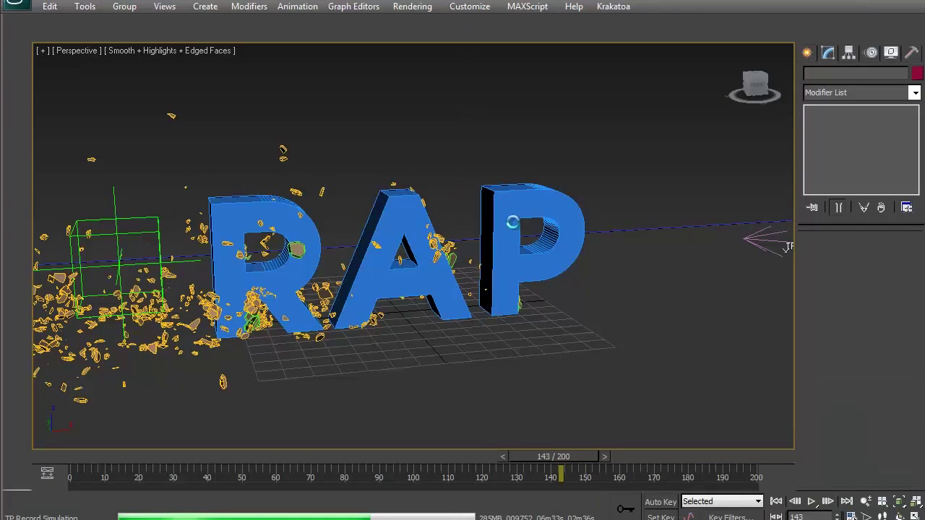
key("Escape")
left_click(665, 374)
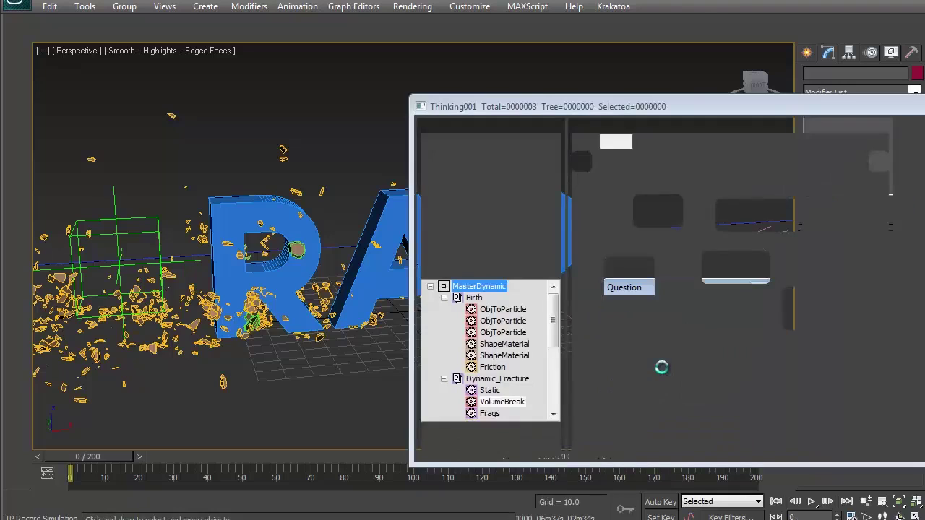
Minimize the Thinking001 window, hide the edged faces and play the cached simulation from a more frontal view.
left_click(924, 101)
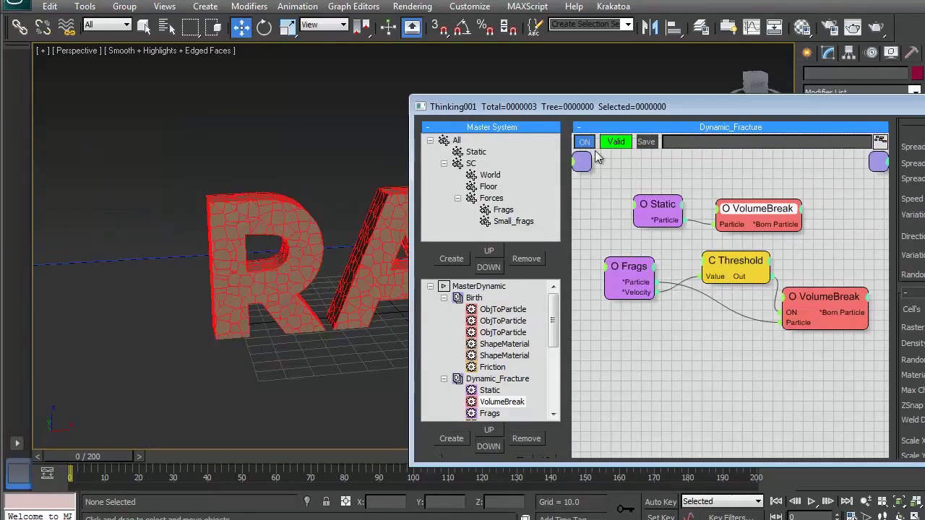
key("F4")
middle_click_drag(528, 205, 476, 178, "alt")
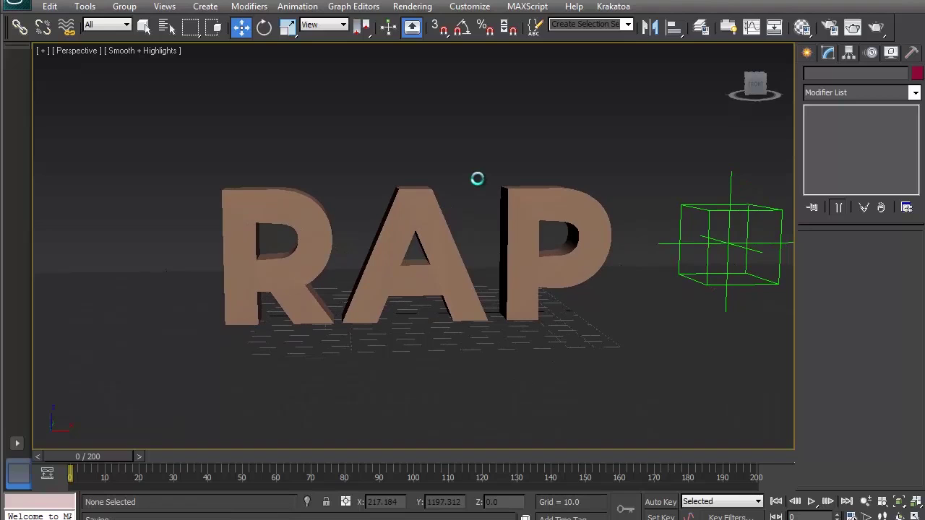
key("slash")
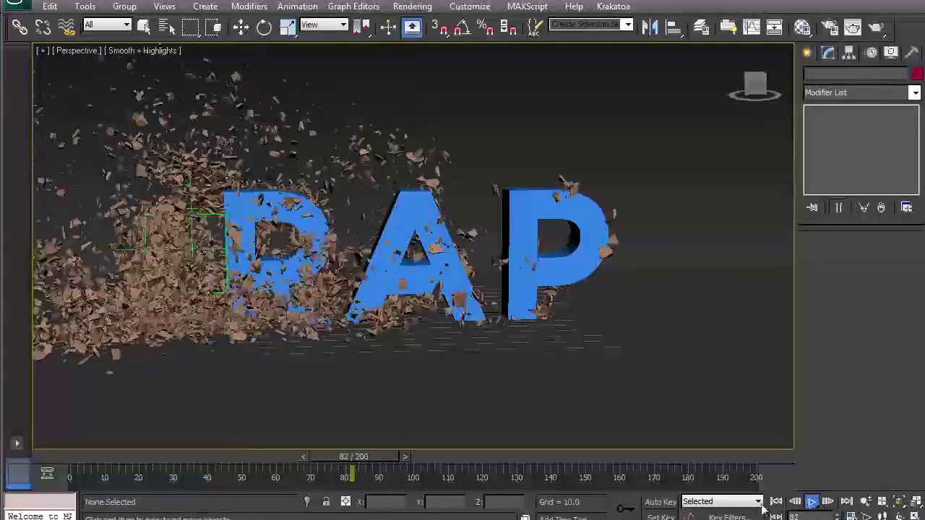
left_click(812, 502)
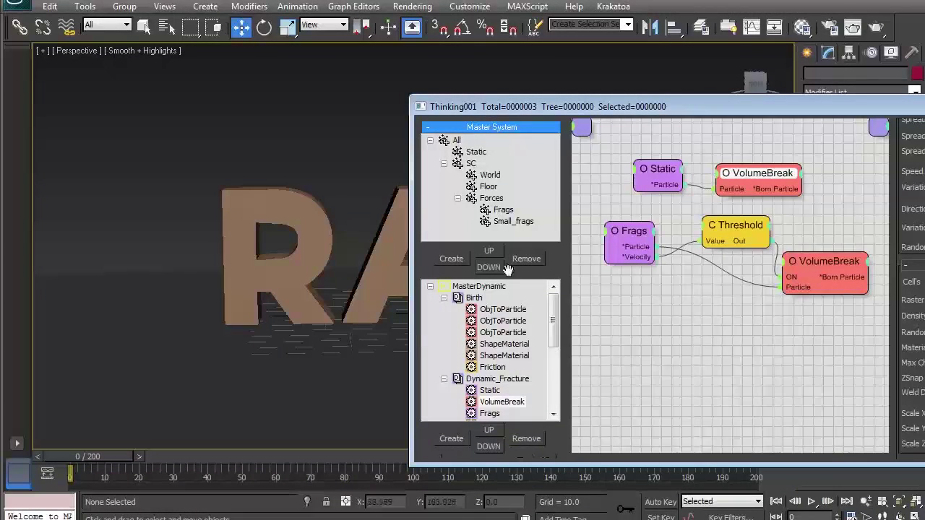
Unset the MasterDynamic cache, refresh the scene at frame 0, minimize the Thinking001 window and show the edged faces again.
right_click(445, 289)
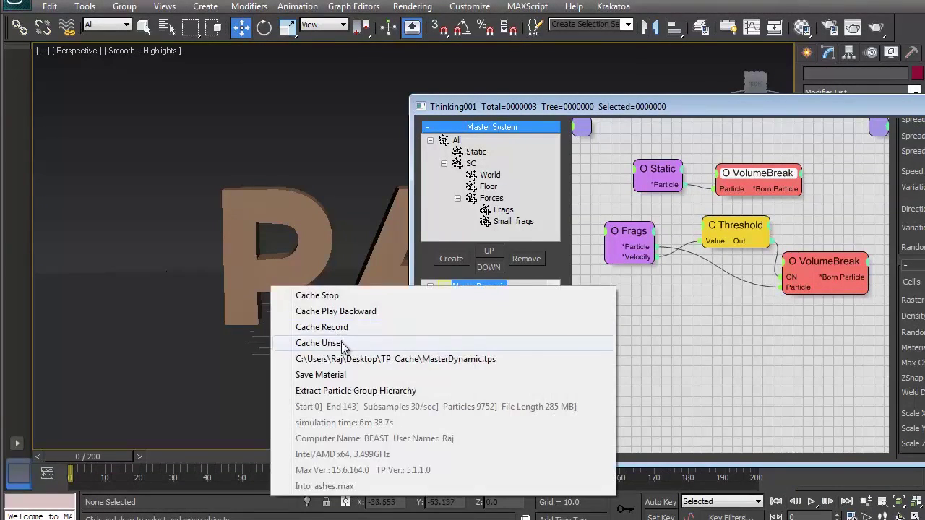
left_click(343, 345)
left_click_drag(63, 453, 13, 452)
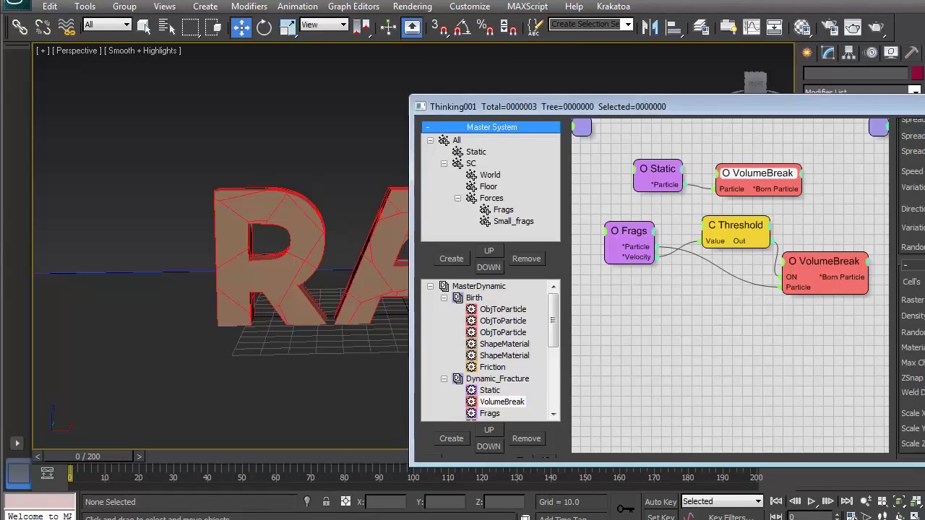
left_click(924, 107)
key("F4")
middle_click_drag(488, 154, 387, 187, "alt")
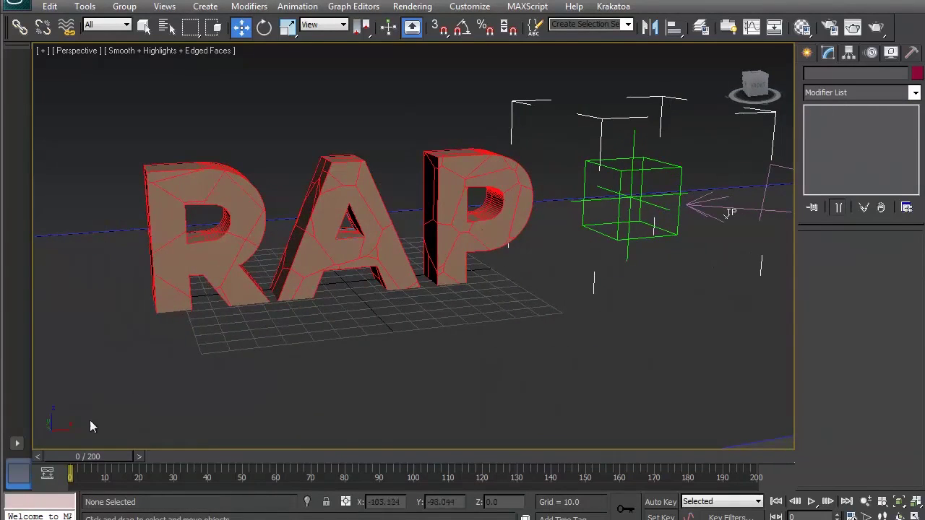
Reopen Thinking001 and, in the Birth set's second ObjToParticle operator, bring the source Logo_Shell mesh back into the viewport.
key("ctrl+grave")
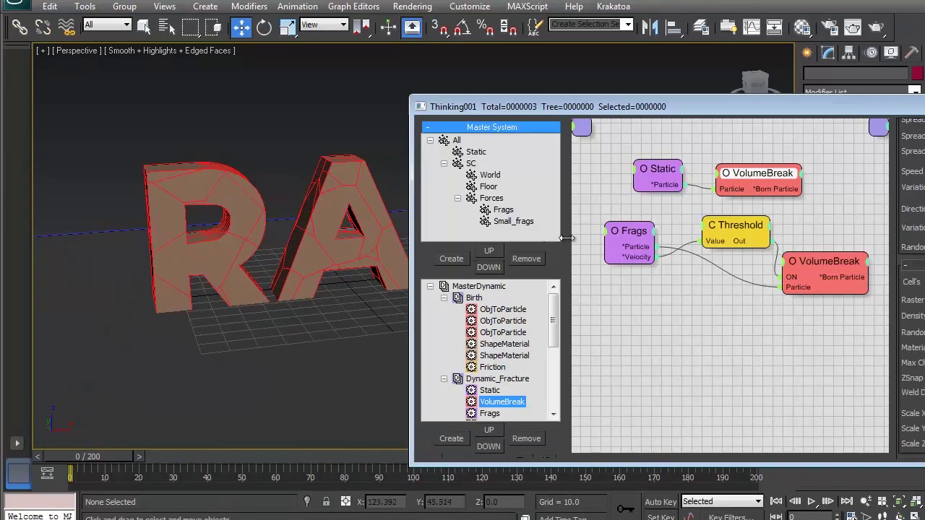
left_click(474, 298)
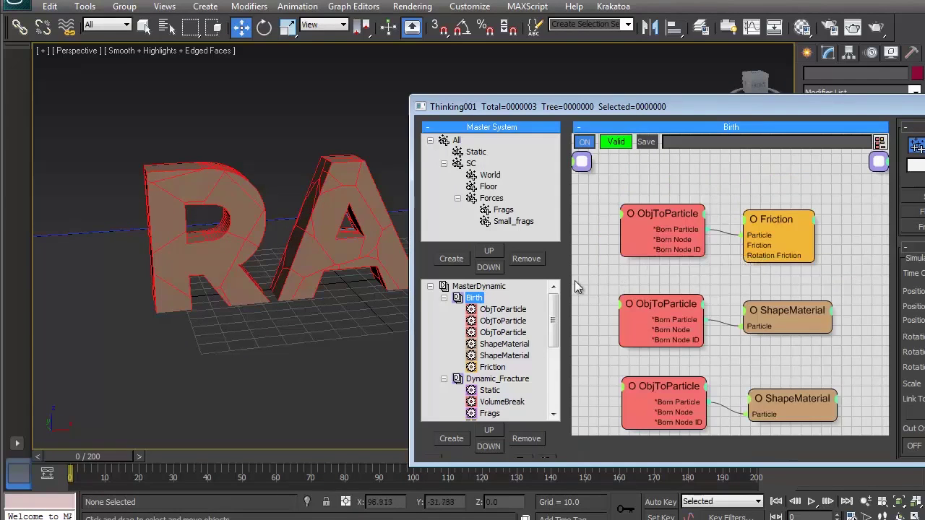
middle_click_drag(609, 226, 629, 199)
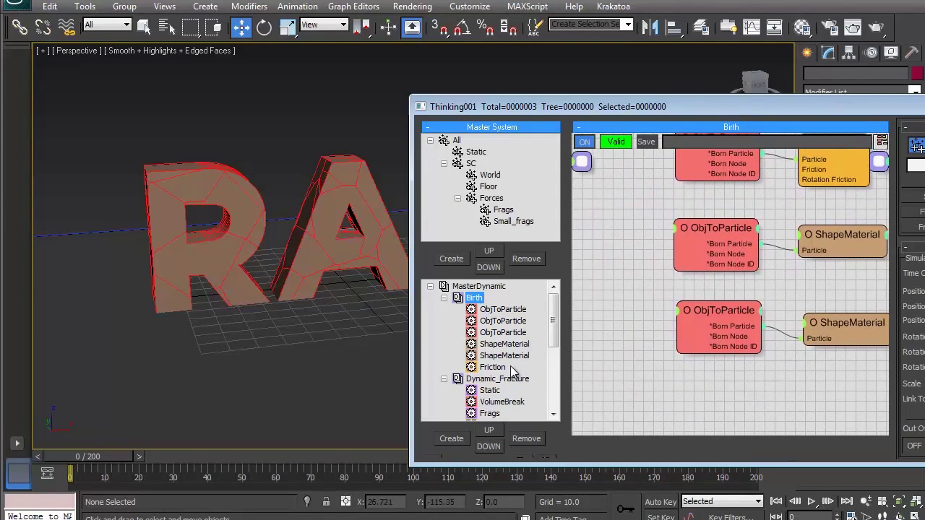
mouse_move(555, 314)
left_mouse_down()
mouse_move(557, 341)
mouse_move(562, 314)
left_mouse_up()
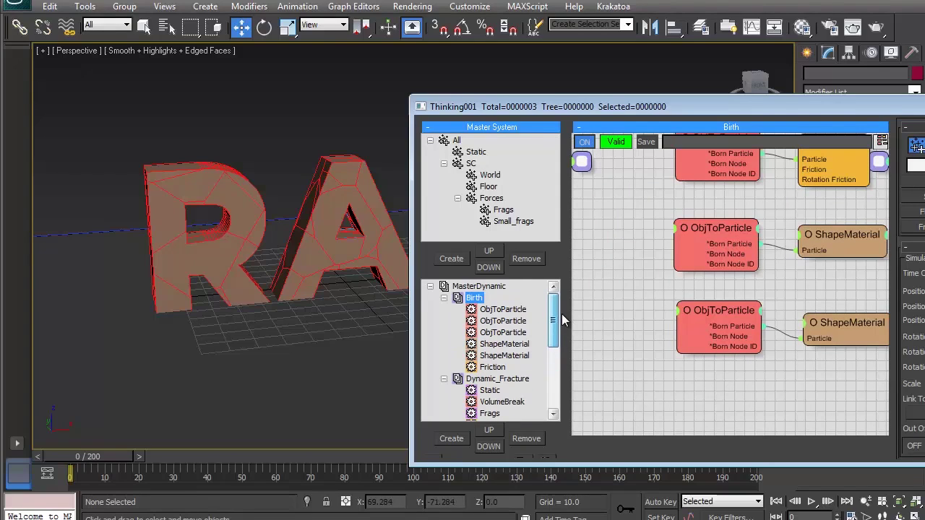
left_click(717, 309)
left_click(736, 240)
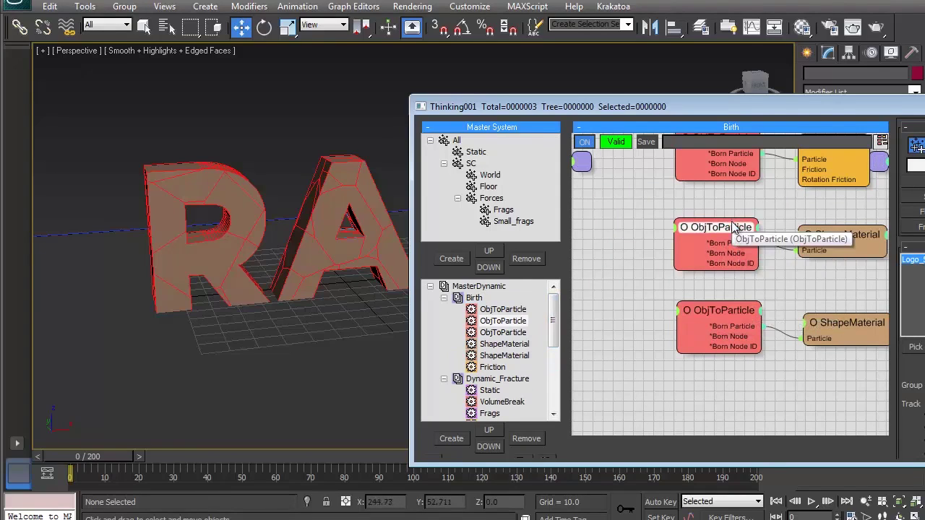
left_click_drag(914, 380, 915, 284)
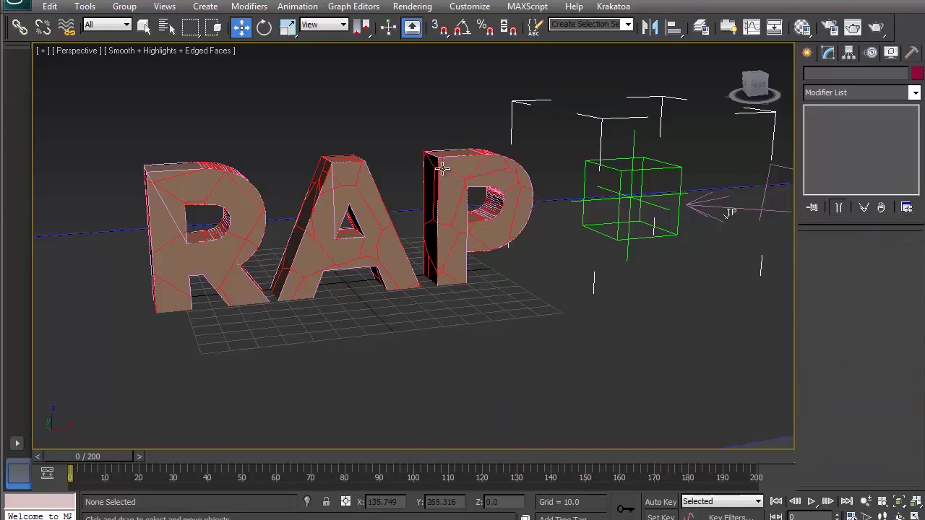
Select the Logo_Shell mesh and isolate it in the viewport.
left_click(438, 157)
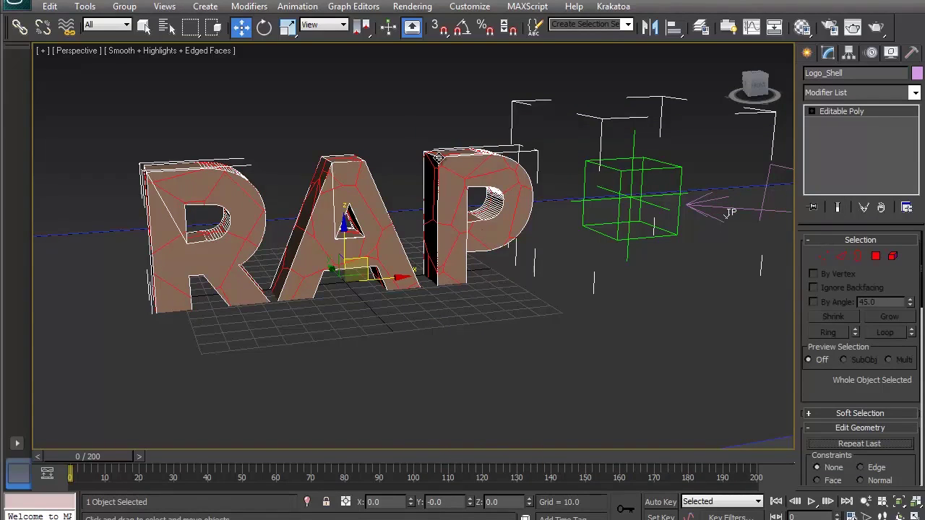
key("alt+q")
middle_click_drag(438, 157, 453, 202, "alt")
Add a RayFire Voronoi modifier to Logo_Shell and fragment the mesh with its box point distribution.
left_click(831, 92)
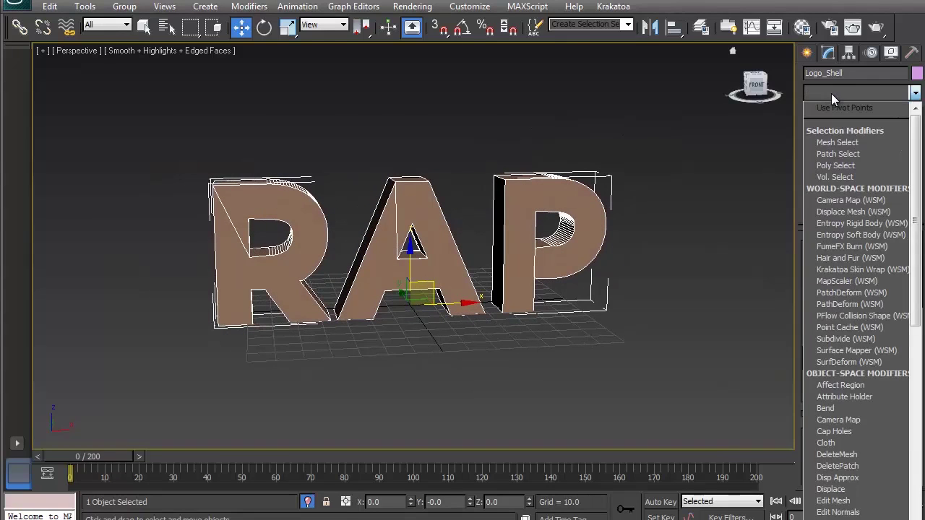
key("r")
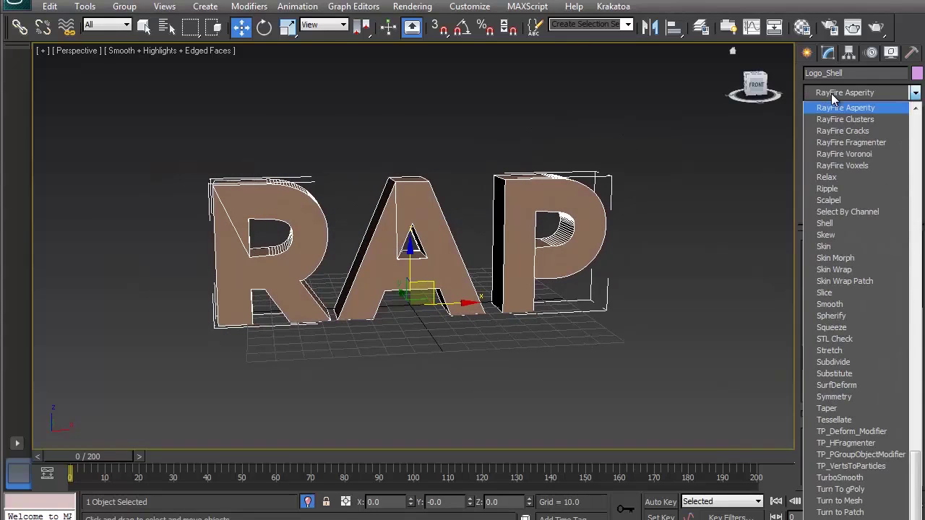
left_click(849, 158)
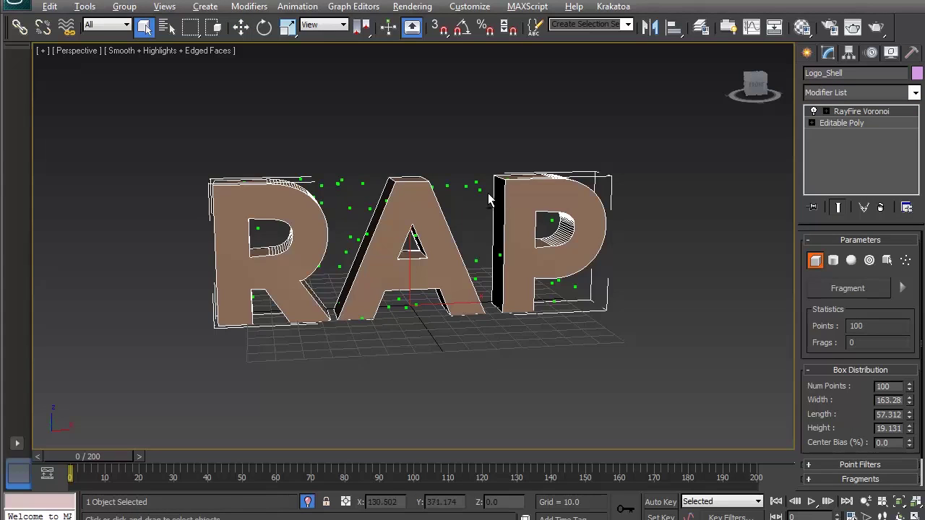
middle_click_drag(488, 193, 514, 195, "alt")
left_click(874, 291)
mouse_move(574, 269)
middle_mouse_down("alt")
mouse_move(361, 238)
mouse_move(575, 255)
middle_mouse_up("alt")
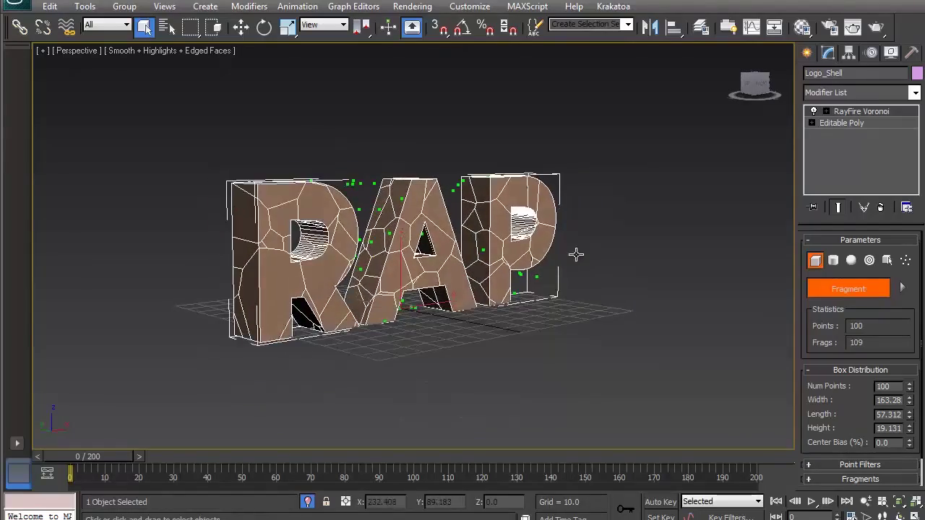
Inspect the Voronoi fragments on the letters and remove the RayFire Voronoi modifier from Logo_Shell.
scroll(426, 220, "up", 6)
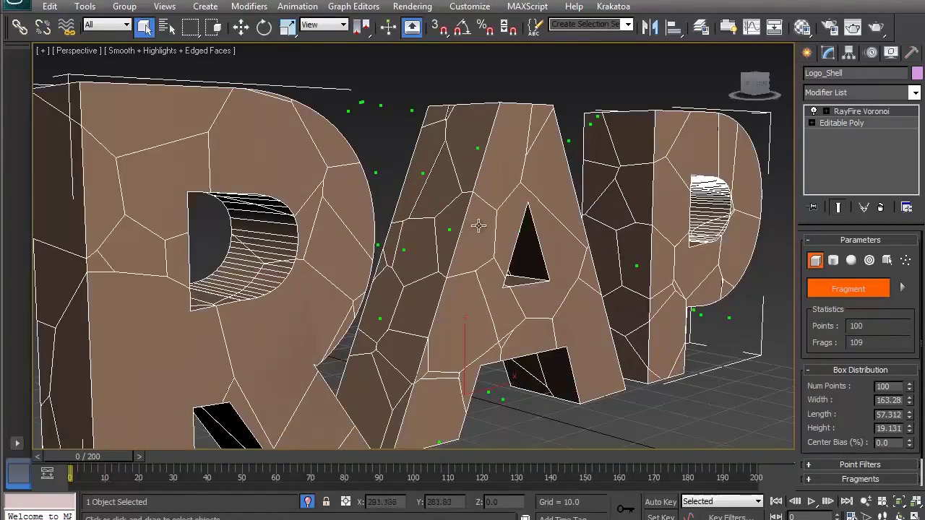
middle_click_drag(552, 218, 430, 200, "alt")
middle_click_drag(442, 180, 569, 223, "alt")
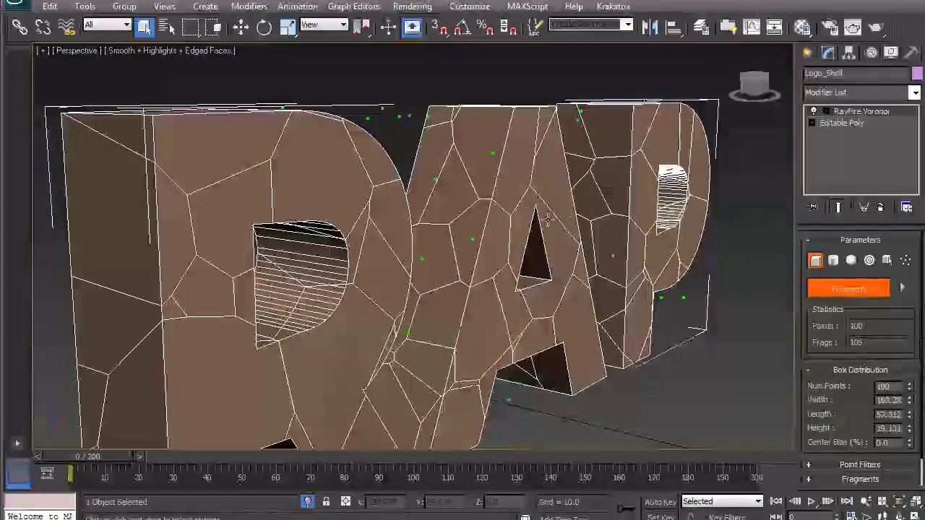
left_click(825, 112)
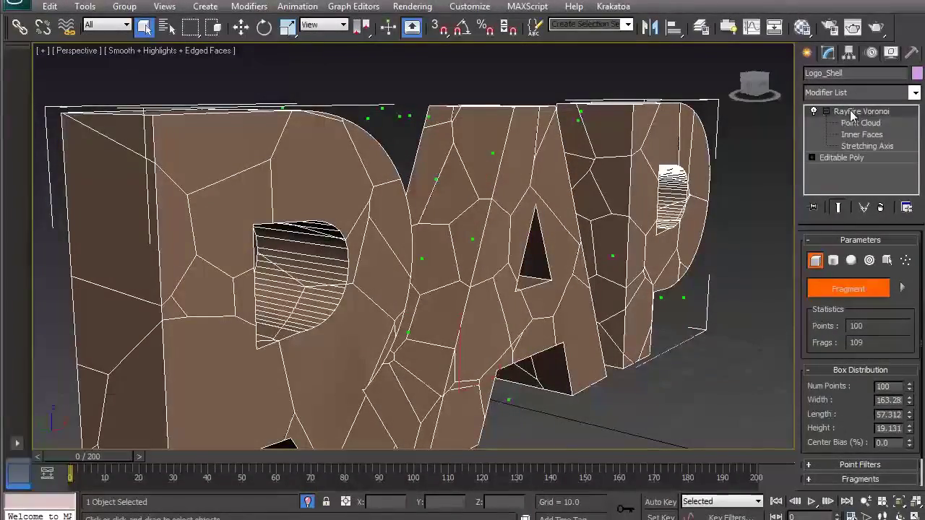
left_click(851, 121)
middle_click_drag(677, 205, 594, 215, "alt")
left_click(890, 112)
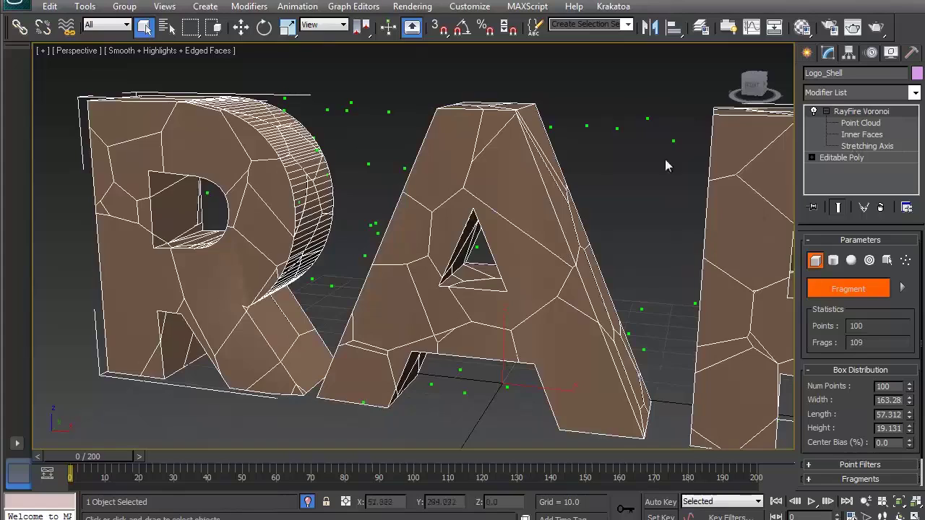
left_click(879, 208)
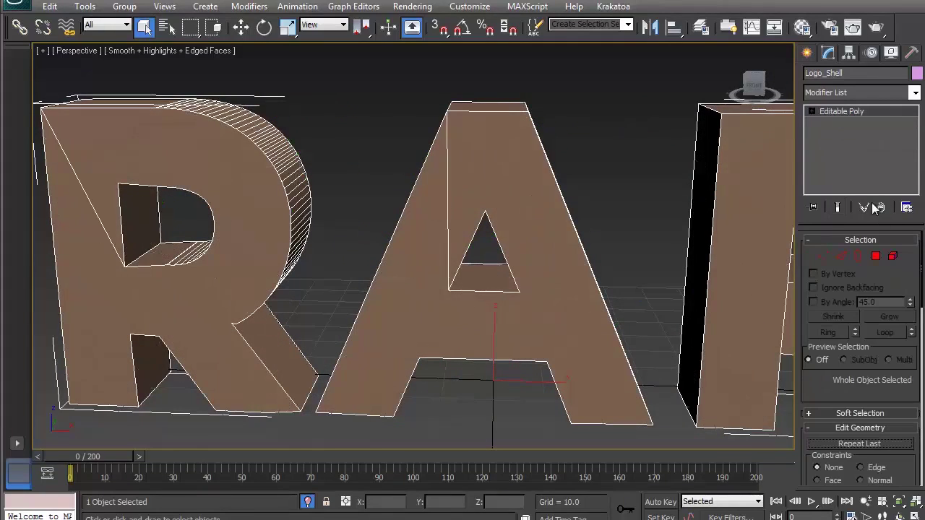
Switch to creating RayFire geometry objects and open the RayFire floater.
left_click(807, 54)
left_click(829, 75)
left_click(812, 75)
left_click(826, 95)
left_click(830, 250)
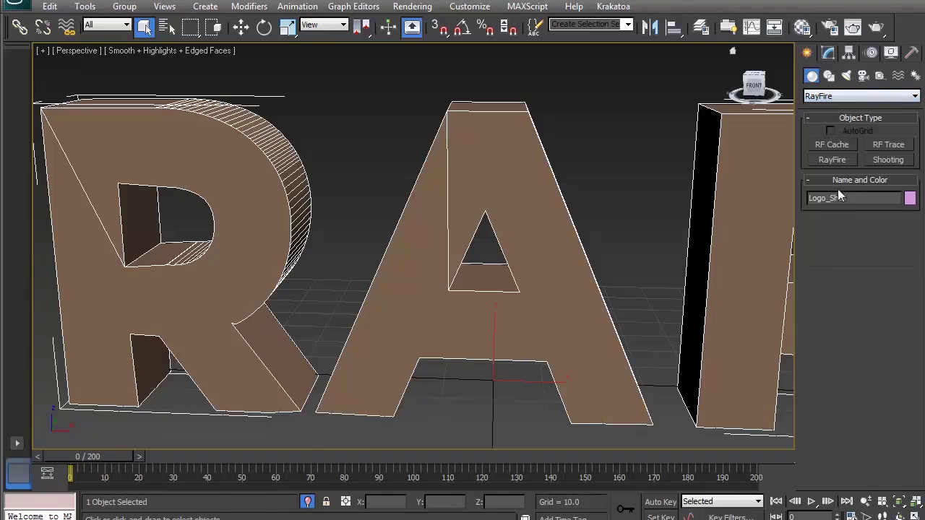
left_click(841, 236)
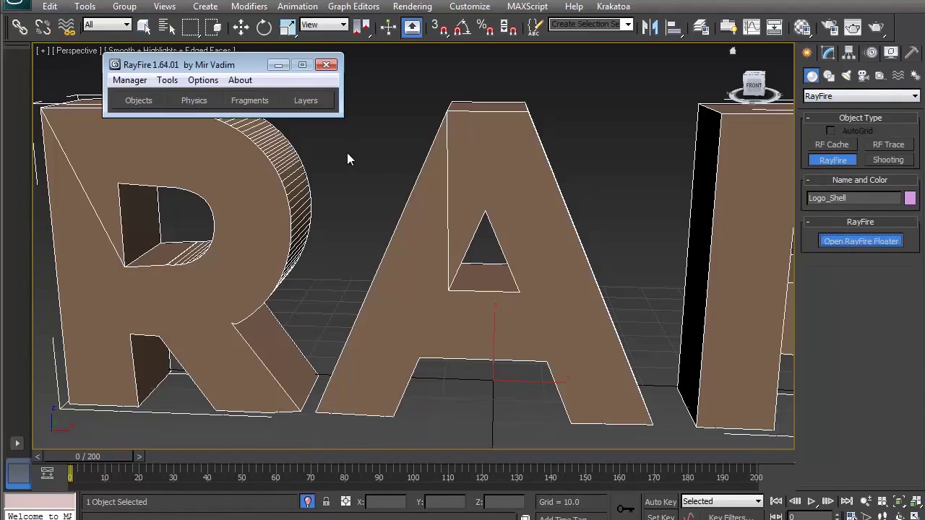
Add Logo_Shell to RayFire's Dynamic / Impact Objects list.
middle_click_drag(453, 135, 560, 138)
left_click(139, 100)
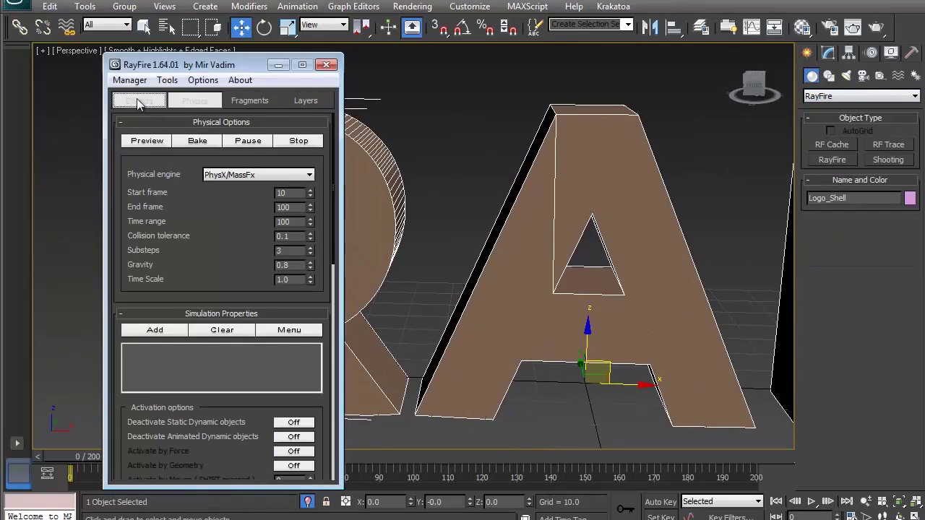
left_click(153, 138)
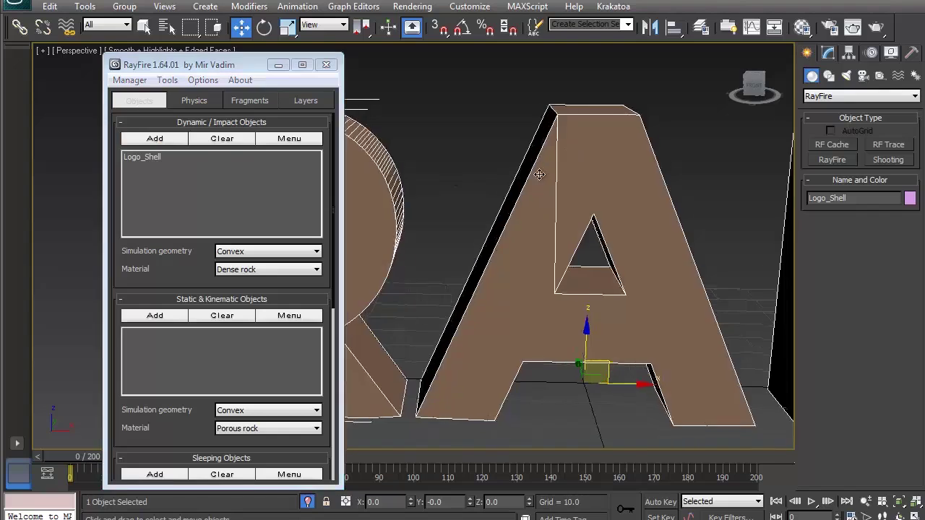
Try fragmenting Logo_Shell with the ProBoolean - Irregular type and delete the resulting fragments.
left_click(249, 101)
scroll(162, 388, "up", 2)
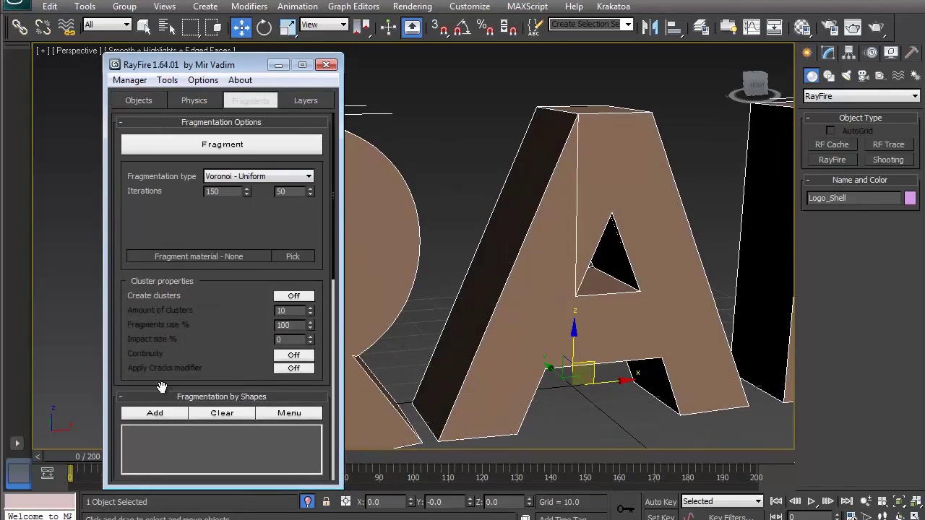
left_click(241, 178)
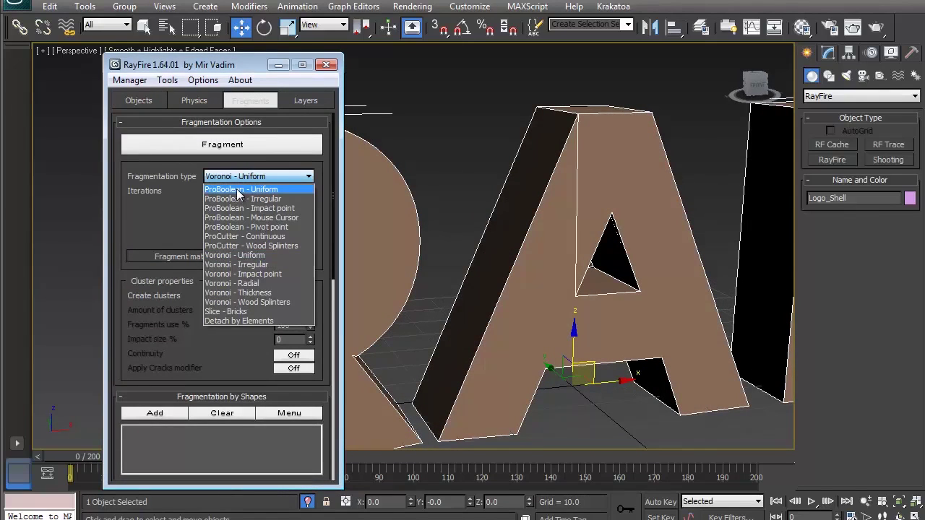
left_click(240, 199)
middle_click_drag(613, 258, 415, 218, "alt")
left_click(245, 145)
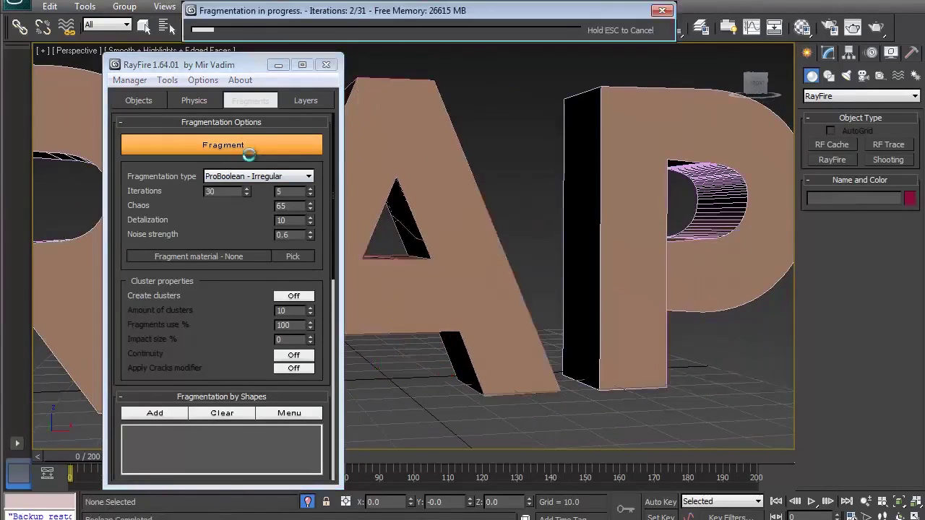
scroll(588, 277, "down", 5)
middle_click_drag(588, 277, 627, 307, "alt")
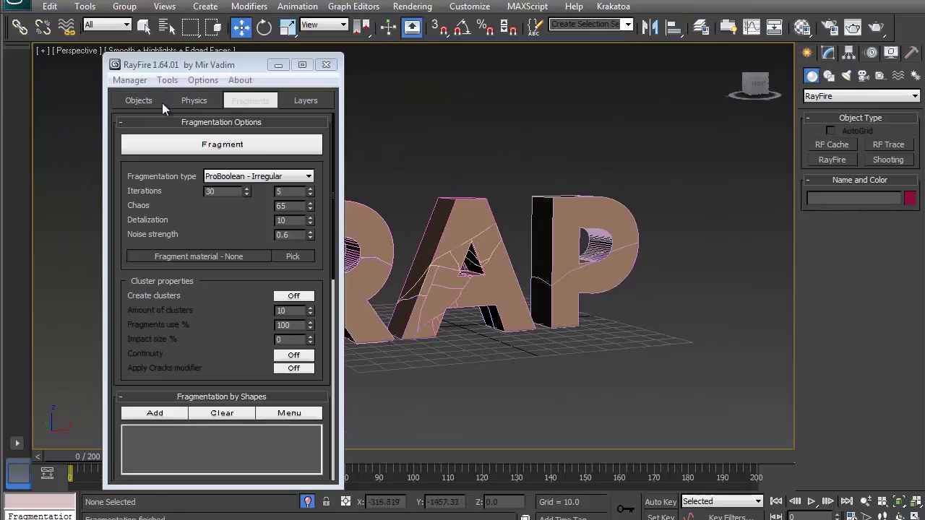
left_click(129, 80)
left_click(137, 110)
Change the fragmentation type to ProBoolean - Uniform, test it on Logo_Shell and delete the resulting fragments.
left_click(220, 178)
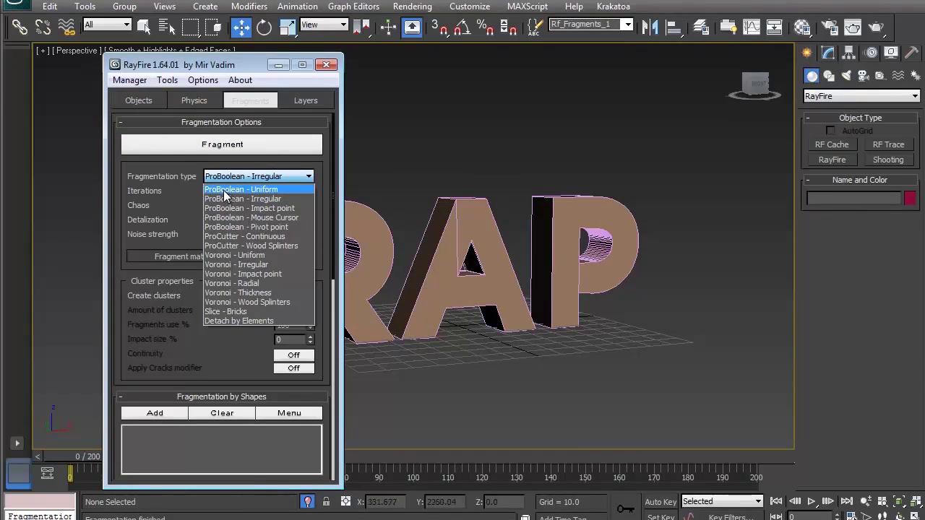
left_click(225, 190)
left_click(264, 148)
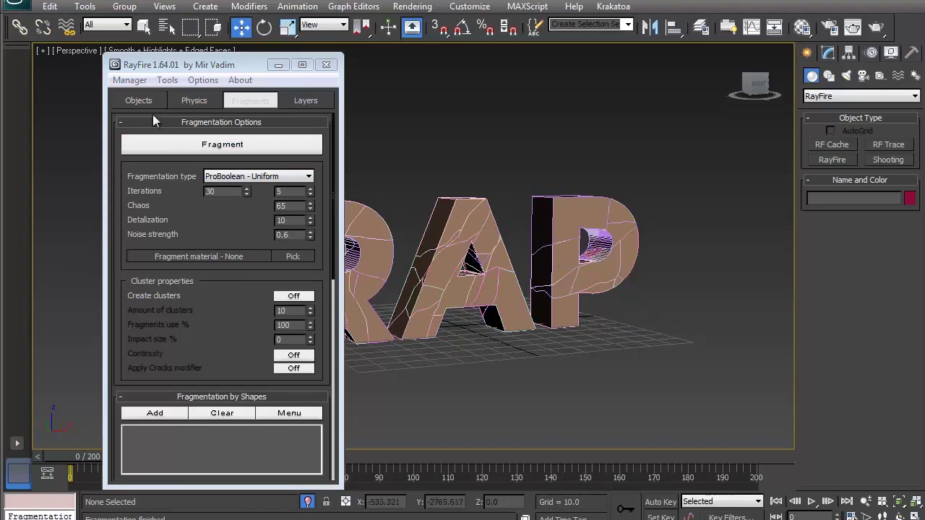
left_click(130, 80)
left_click(138, 116)
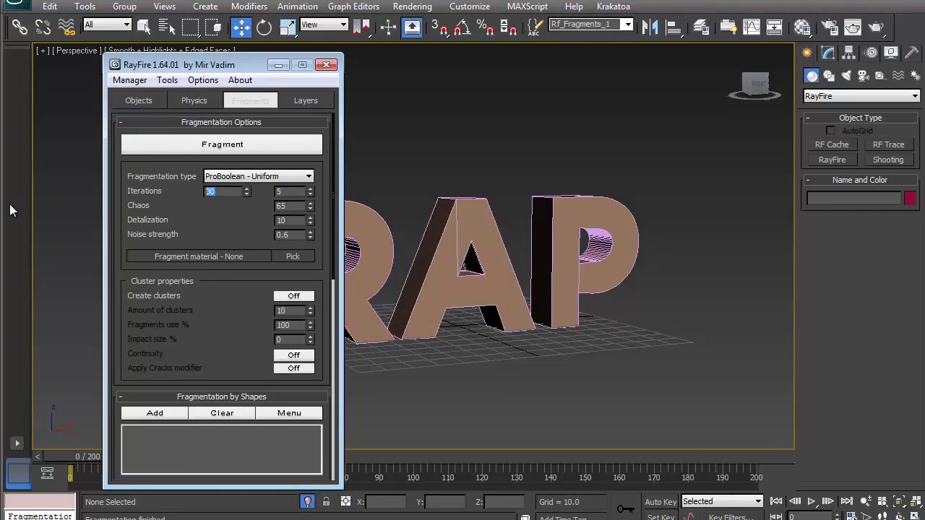
Fragment Logo_Shell with ProBoolean - Uniform, using iterations of 200 and 10 and a noise strength of 0.75.
type("200")
key("Return")
key("Tab")
type("10")
key("Return")
double_click(291, 237)
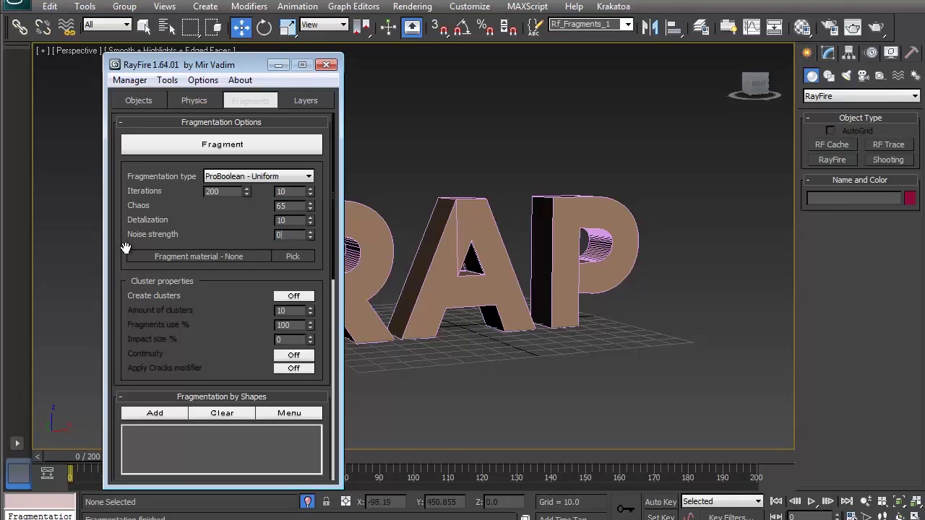
left_click(176, 147)
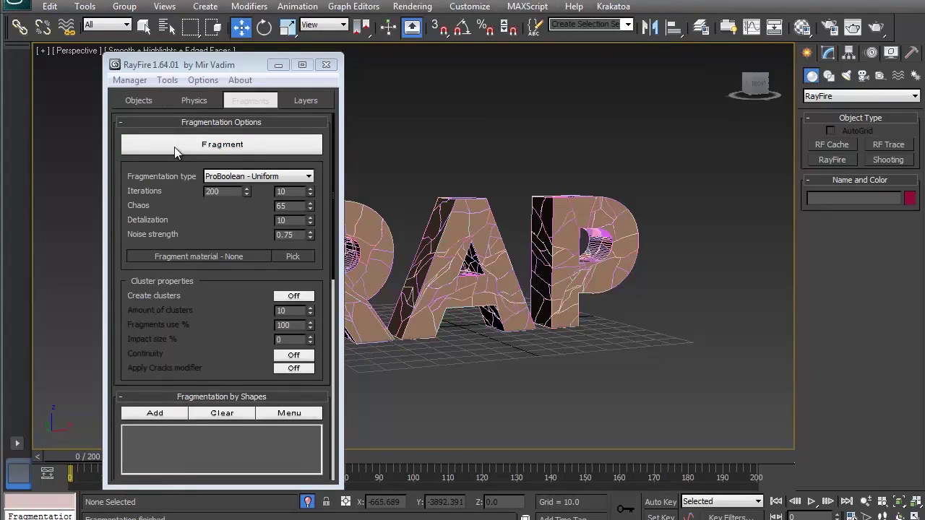
Close the RayFire floater, select the logo fragments through their named selection set and deselect them again.
left_click(326, 65)
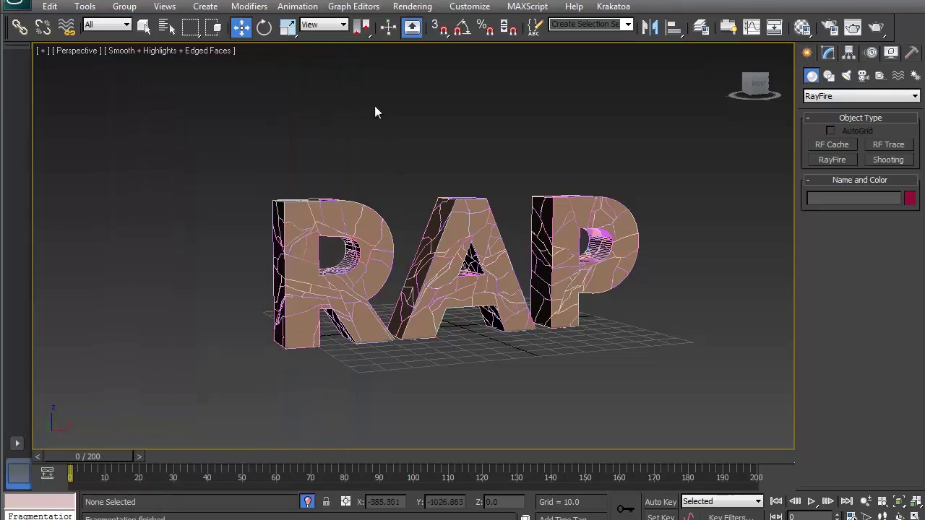
middle_click_drag(541, 265, 547, 233, "alt")
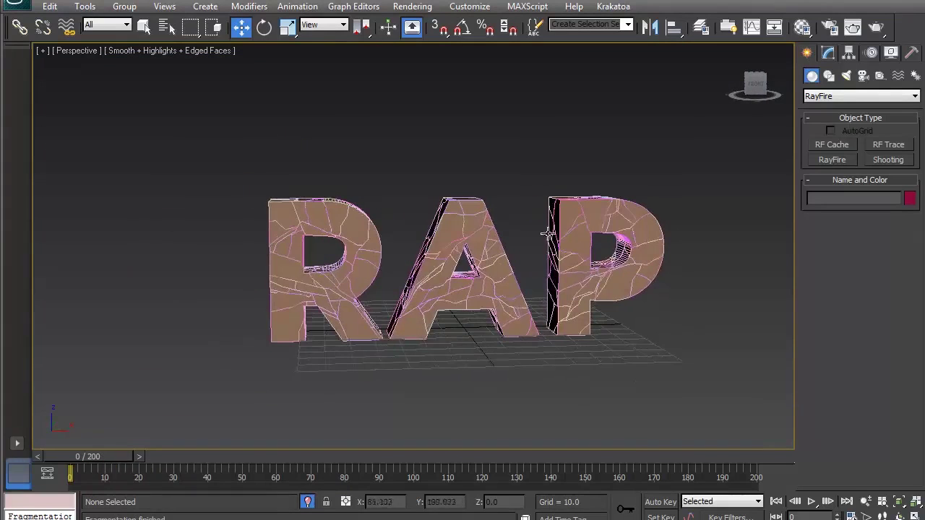
left_click_drag(192, 129, 708, 435)
left_click(627, 25)
left_click(573, 63)
middle_click_drag(363, 187, 391, 146, "alt")
left_click(392, 146)
Reopen Thinking001 and replace Logo_Shell in the Birth set's second ObjToParticle operator with the objects of the Rf_Fragments_1 selection set.
middle_click_drag(368, 261, 387, 258, "alt")
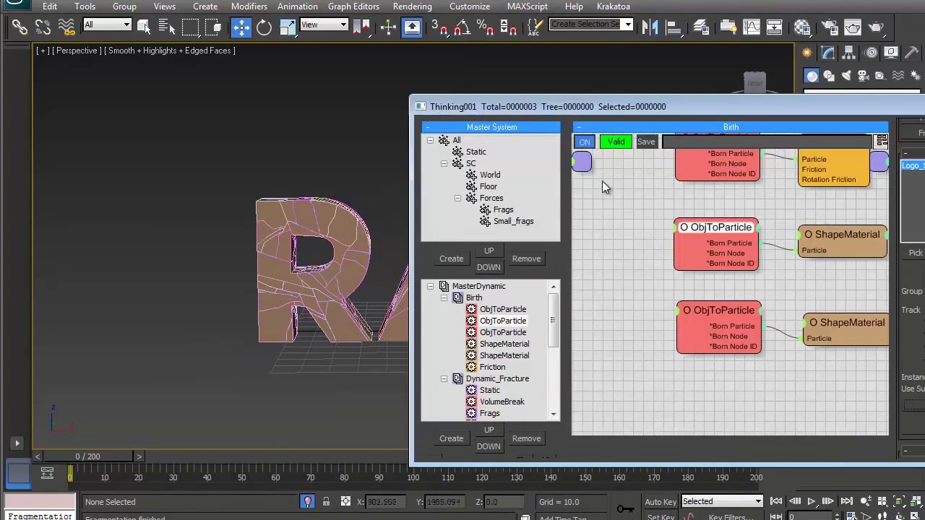
middle_click_drag(656, 247, 570, 310)
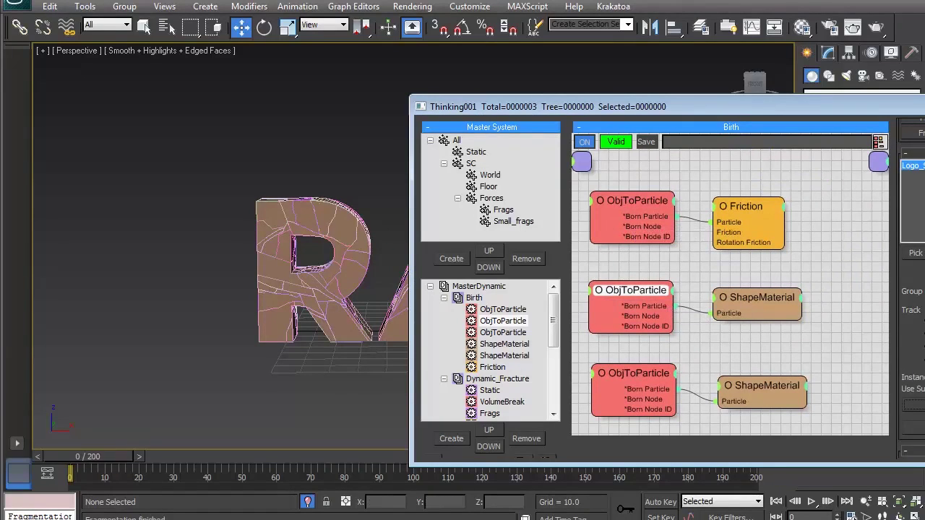
left_click(919, 254)
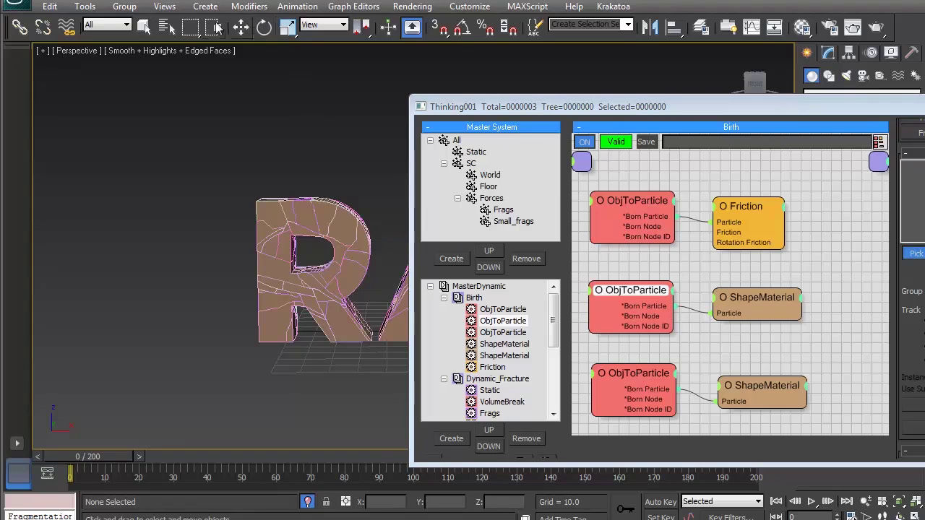
left_click(167, 27)
left_click(214, 135)
left_click_drag(465, 139, 463, 402)
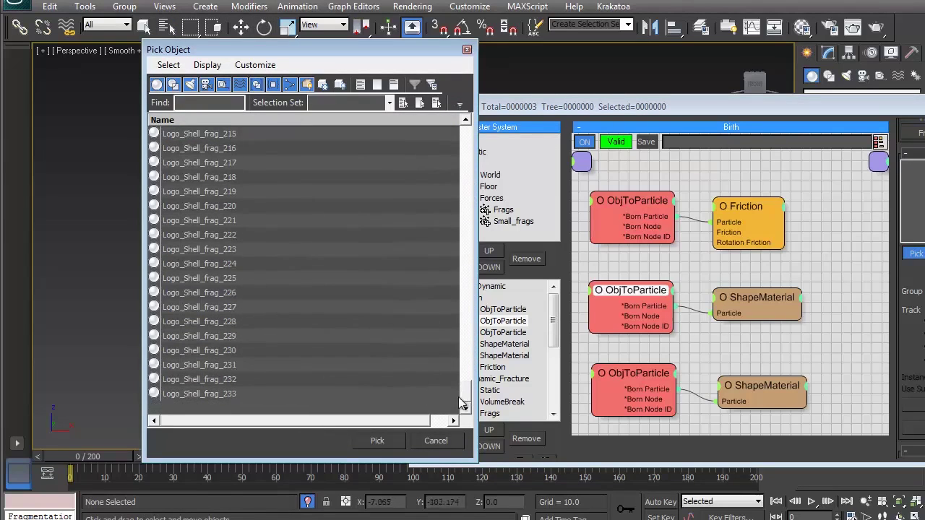
left_click(390, 103)
left_click(345, 116)
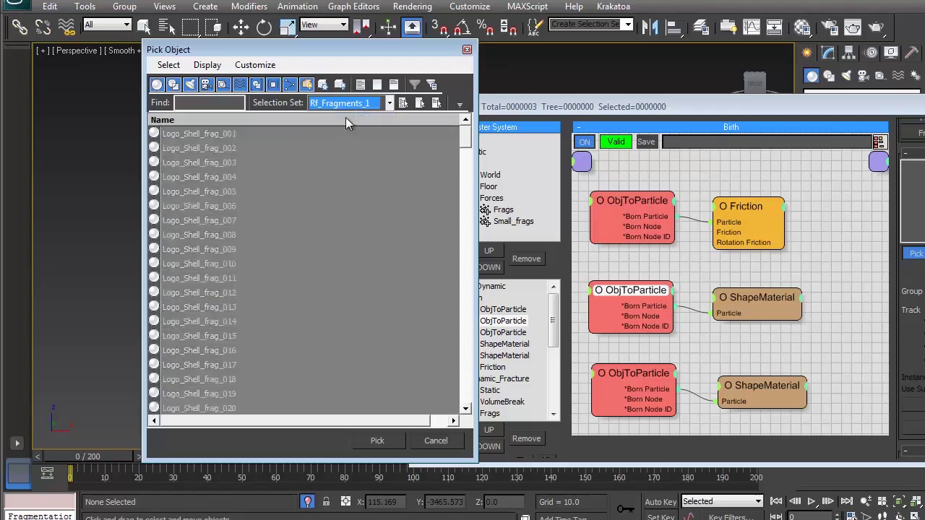
left_click(386, 442)
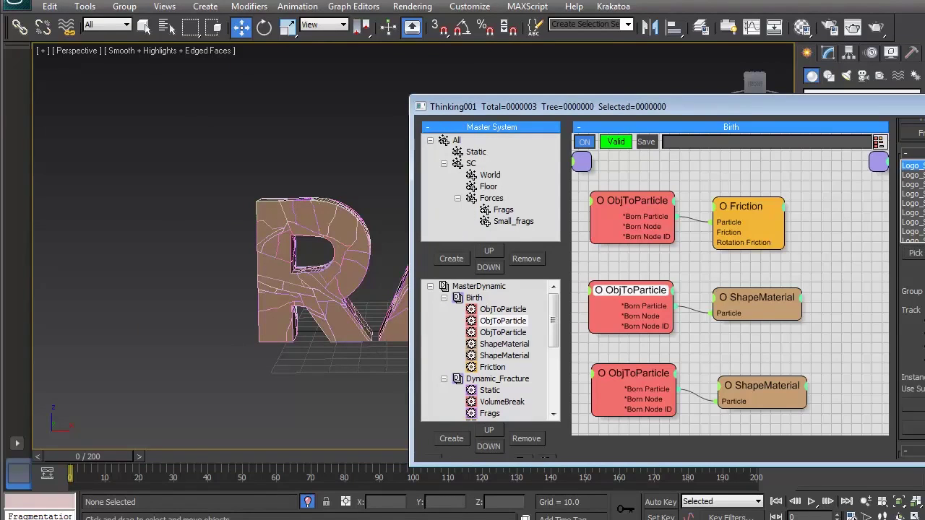
Highlight all fragments listed in the ObjToParticle operator, hide their source meshes, leave isolation and refresh the scene at frame 0.
left_click_drag(918, 166, 917, 232)
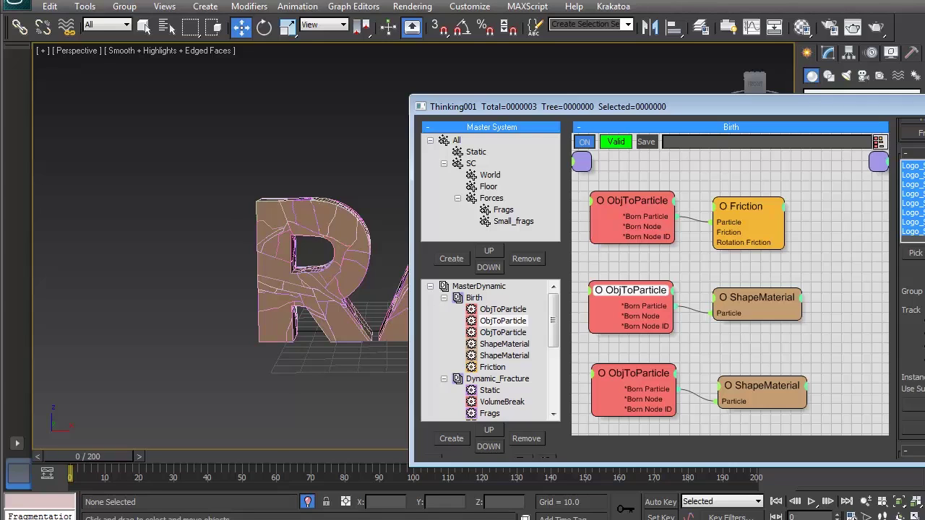
left_click(19, 454)
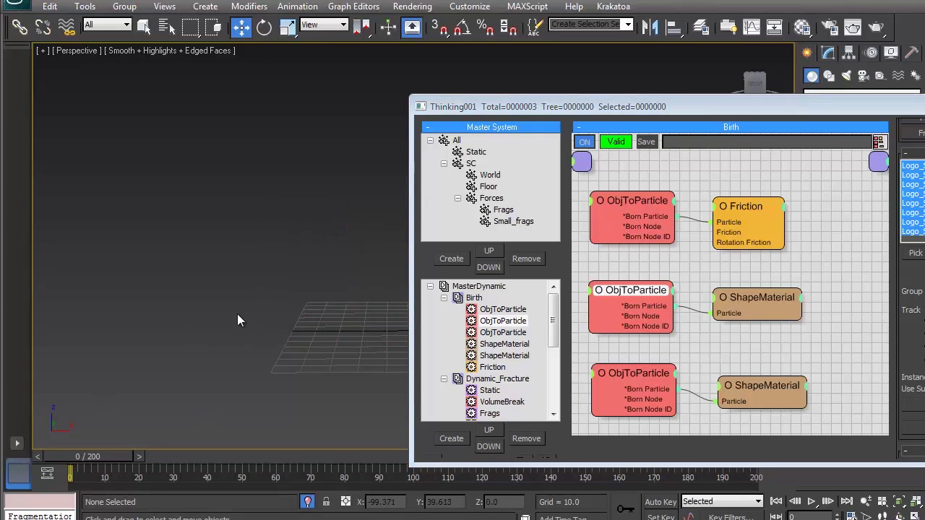
key("shift+z")
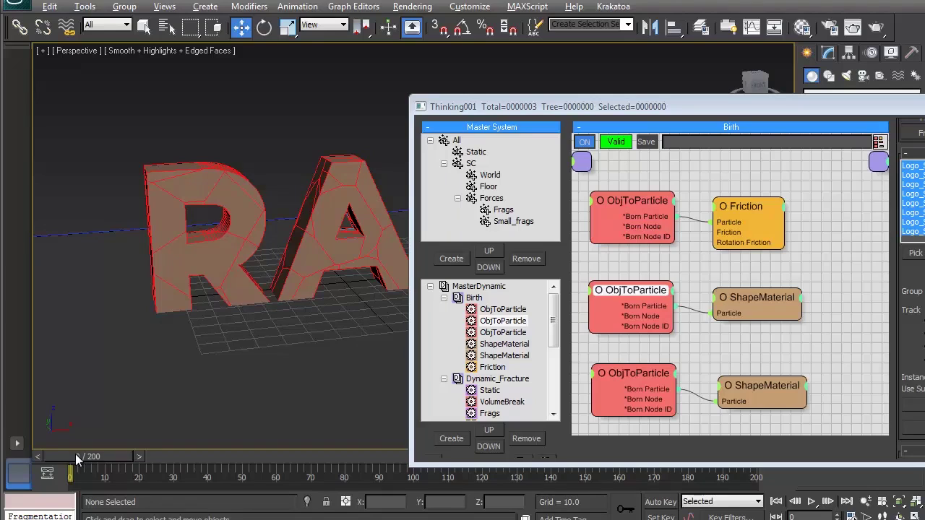
left_click_drag(76, 453, 79, 454)
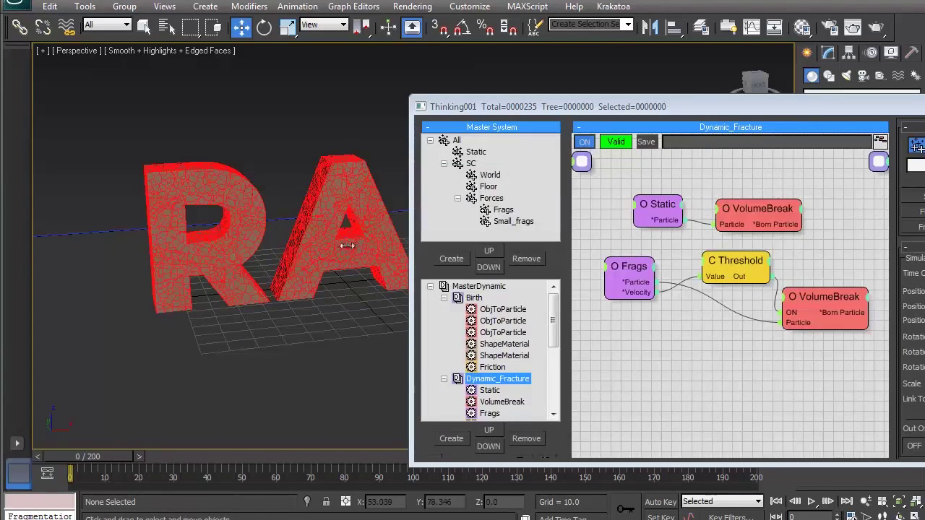
Examine the parameters of the VolumeBreak operator fed by the Static group in the Dynamic_Fracture set.
left_click(326, 231)
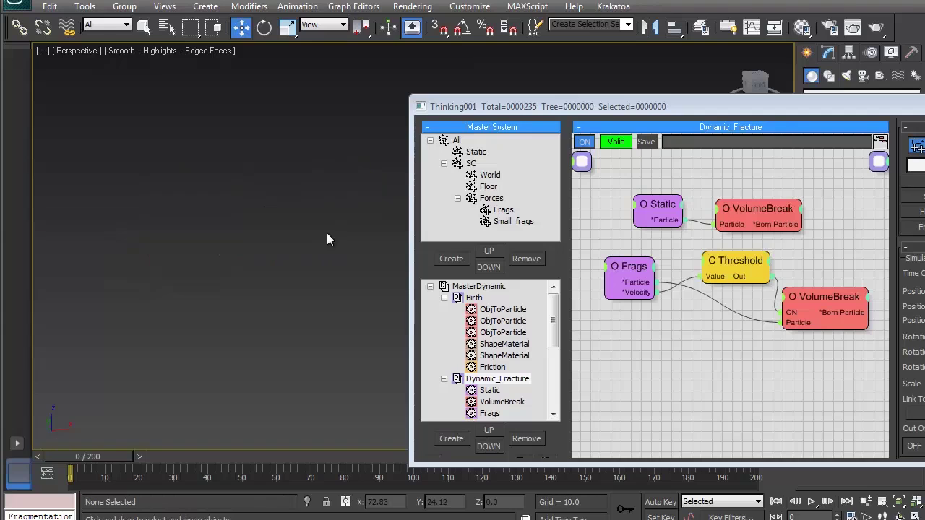
left_click(510, 380)
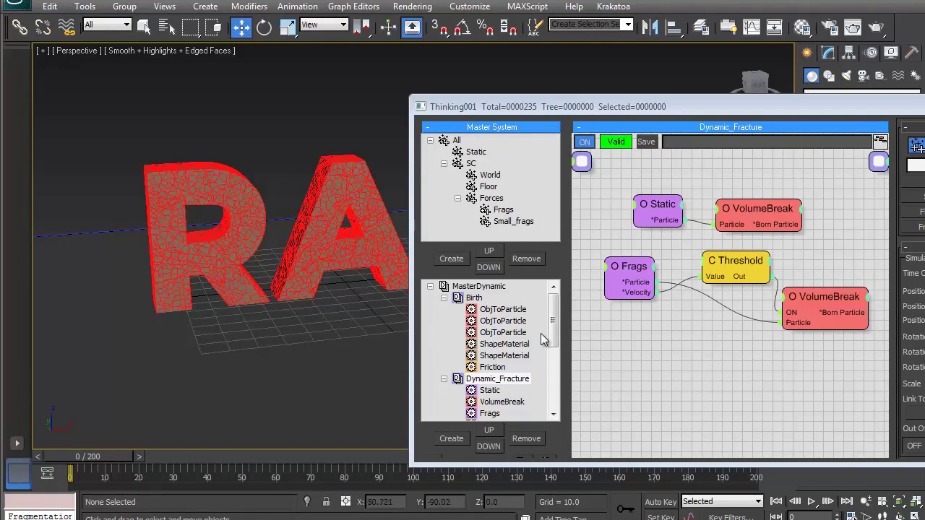
scroll(553, 349, "down", 1)
scroll(552, 349, "down", 3)
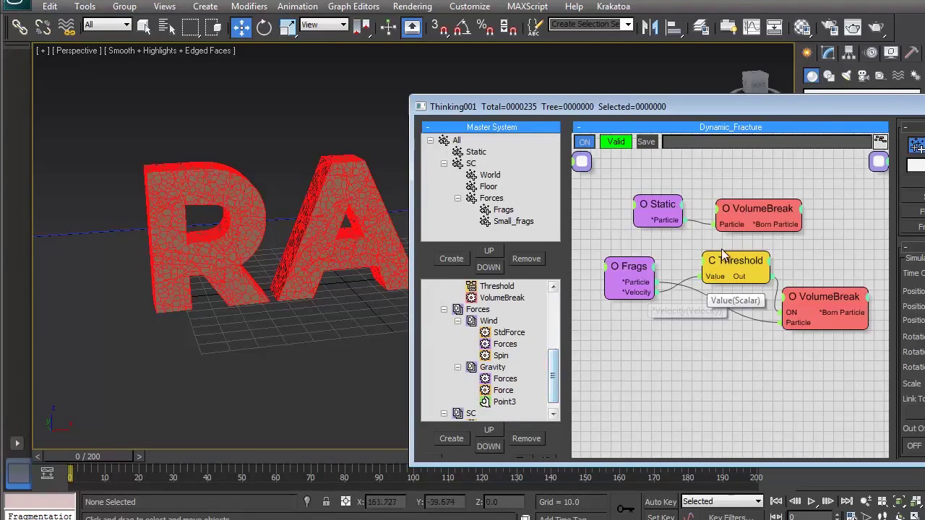
left_click(746, 208)
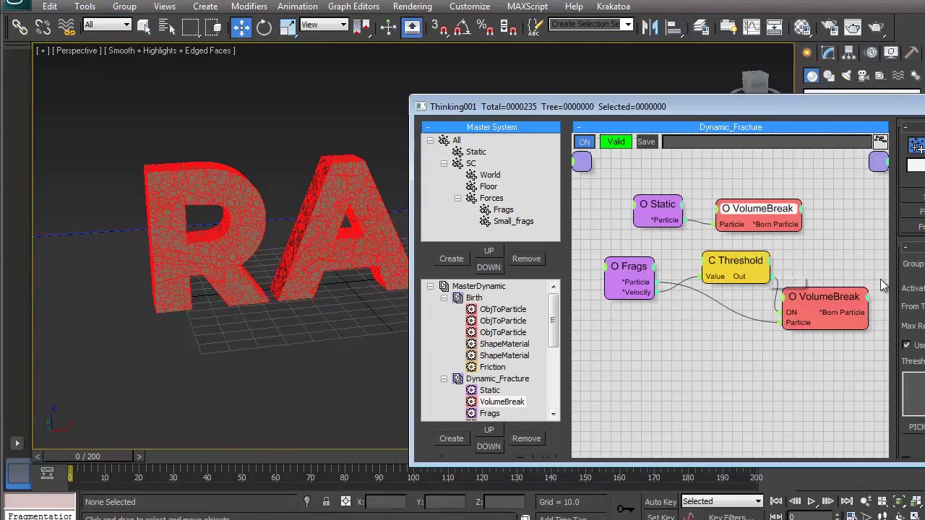
left_click(794, 297)
left_click(765, 223)
left_click_drag(908, 328, 917, 223)
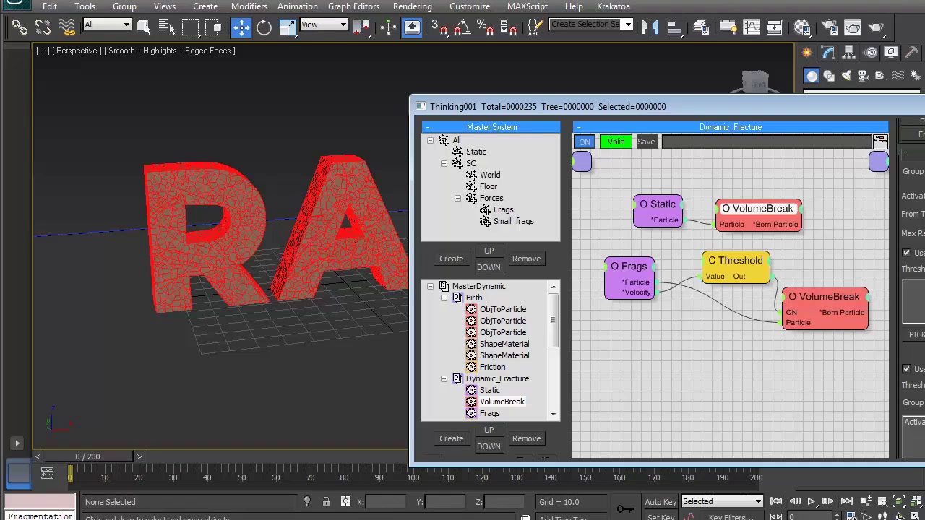
left_click_drag(910, 429, 910, 298)
left_click_drag(922, 346, 923, 161)
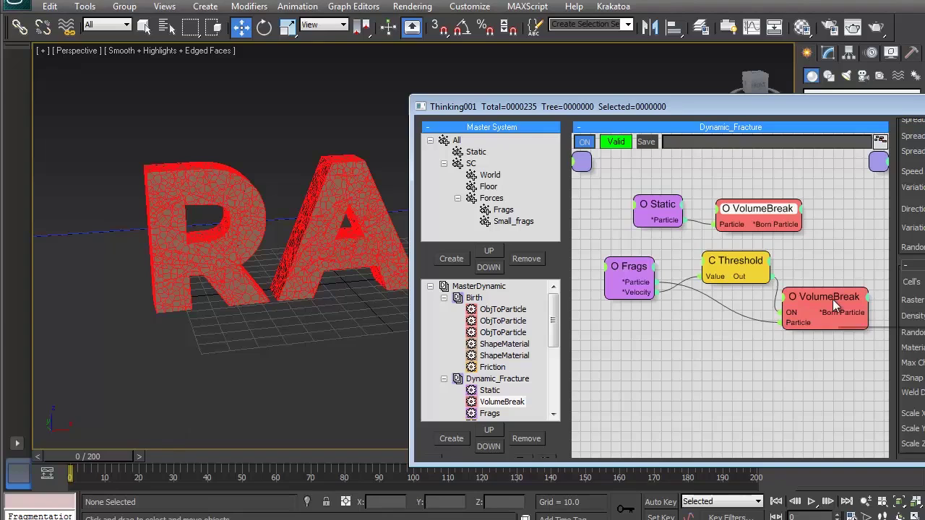
Advance to frame 1 and return to frame 0 to inspect the fracture pattern on the RAP letters.
left_click_drag(63, 457, 67, 458)
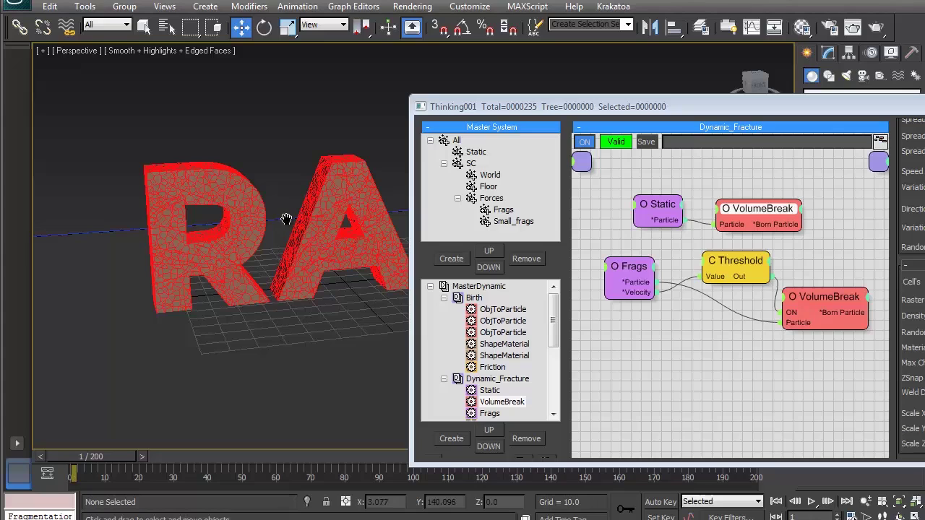
middle_click_drag(286, 219, 288, 226)
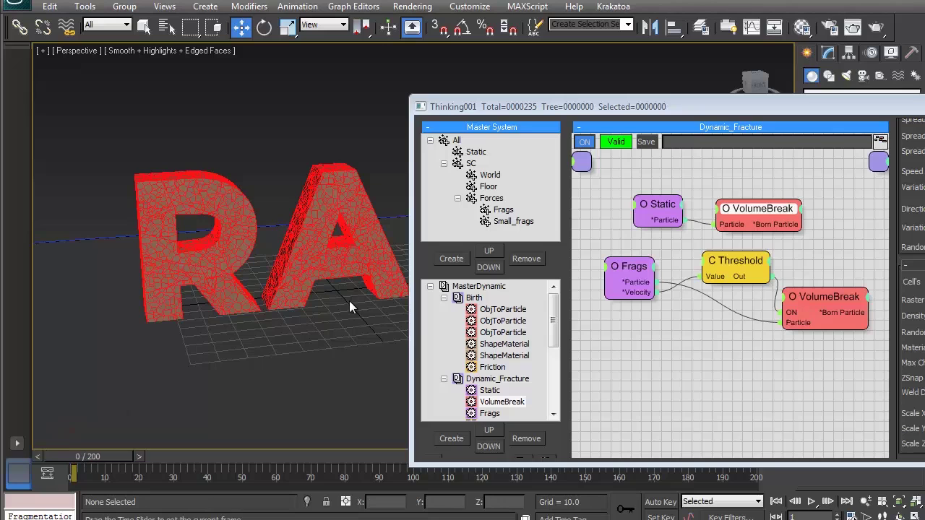
mouse_move(350, 298)
middle_mouse_down()
mouse_move(317, 292)
mouse_move(351, 298)
mouse_move(335, 294)
middle_mouse_up()
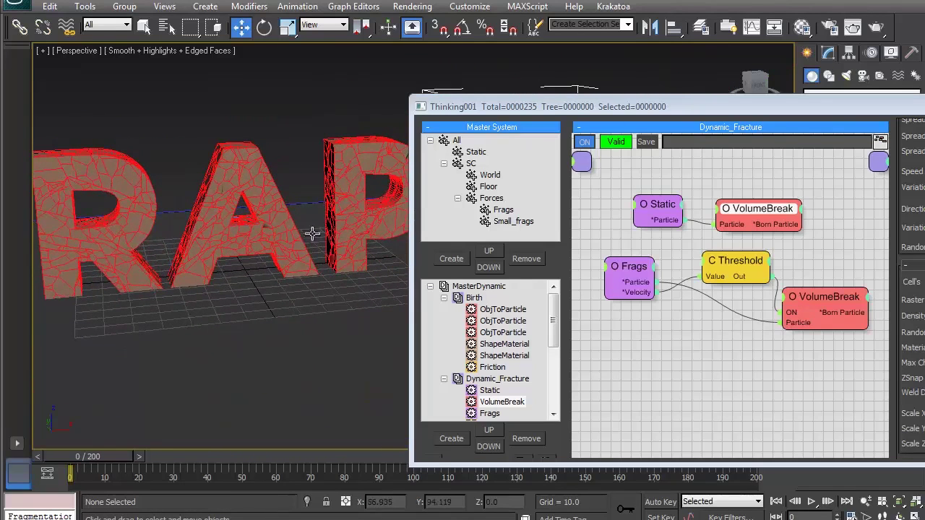
middle_click_drag(315, 205, 321, 210)
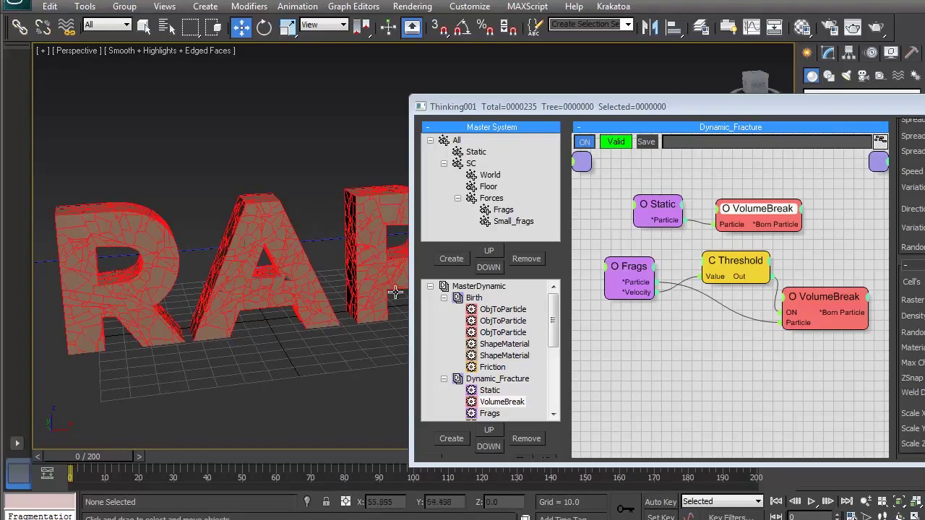
Go through the settings of the Frags group's VolumeBreak operator that is driven by the Threshold condition.
left_click(799, 302)
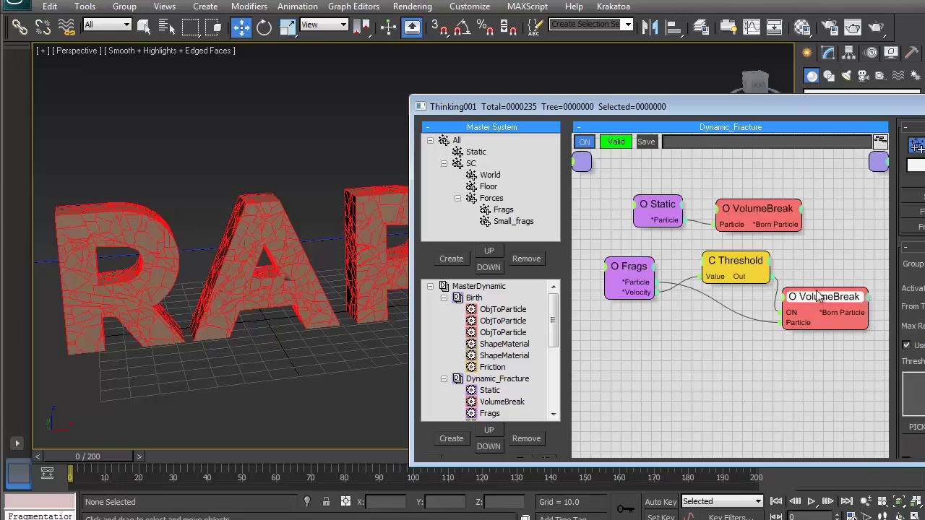
scroll(919, 311, "down", 5)
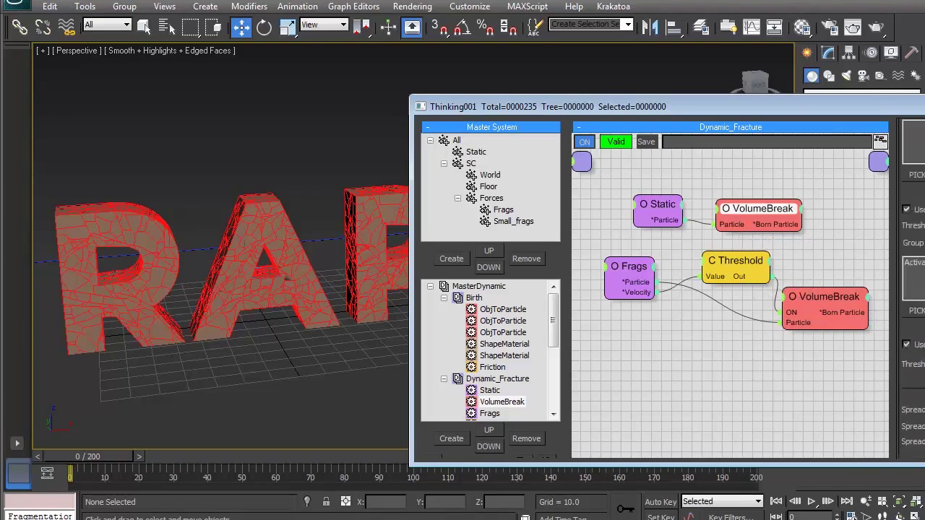
left_click(806, 304)
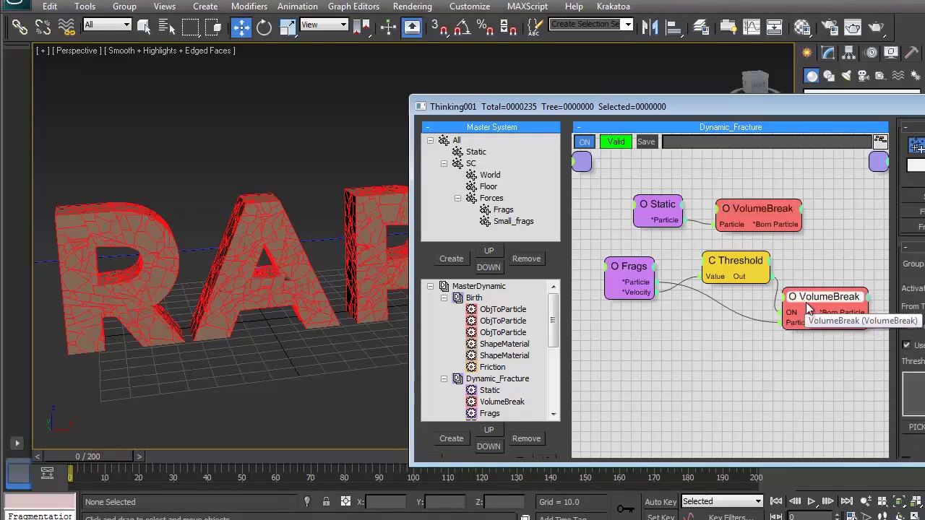
scroll(922, 321, "down", 3)
scroll(919, 238, "down", 5)
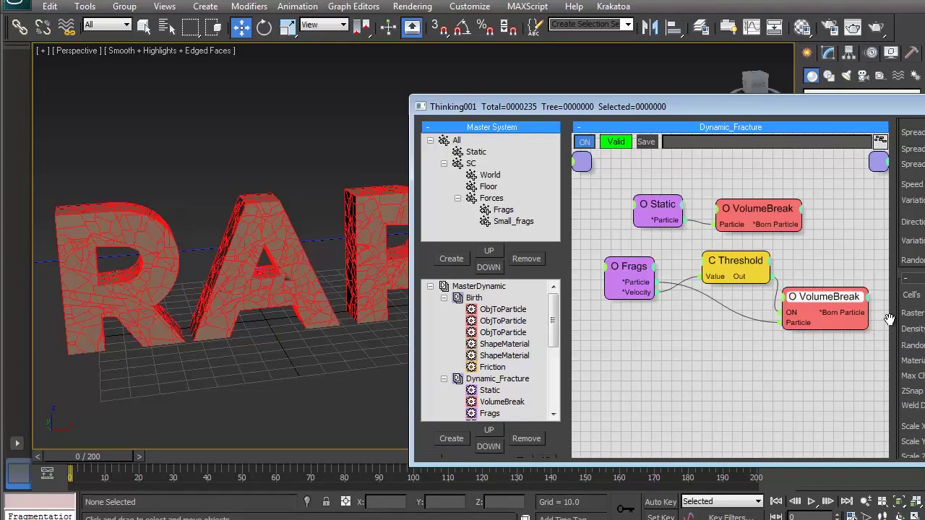
scroll(910, 171, "up", 6)
scroll(910, 289, "up", 4)
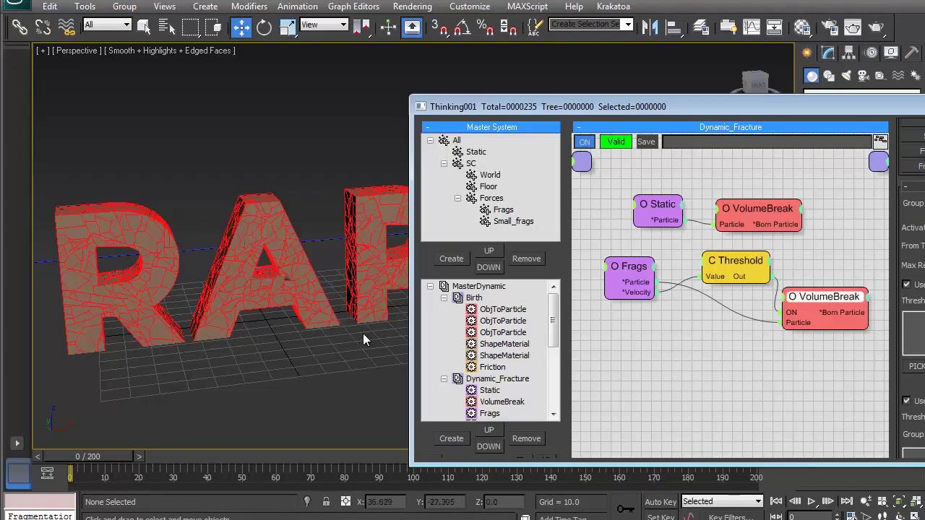
Record the MasterDynamic simulation to the cache file MasterDynamic.tps and cancel the recording partway through.
right_click(452, 287)
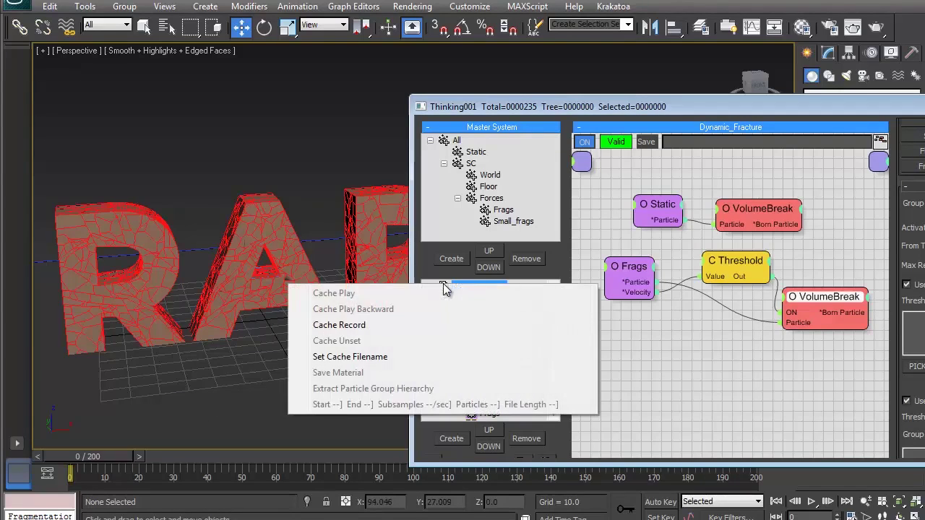
left_click(381, 325)
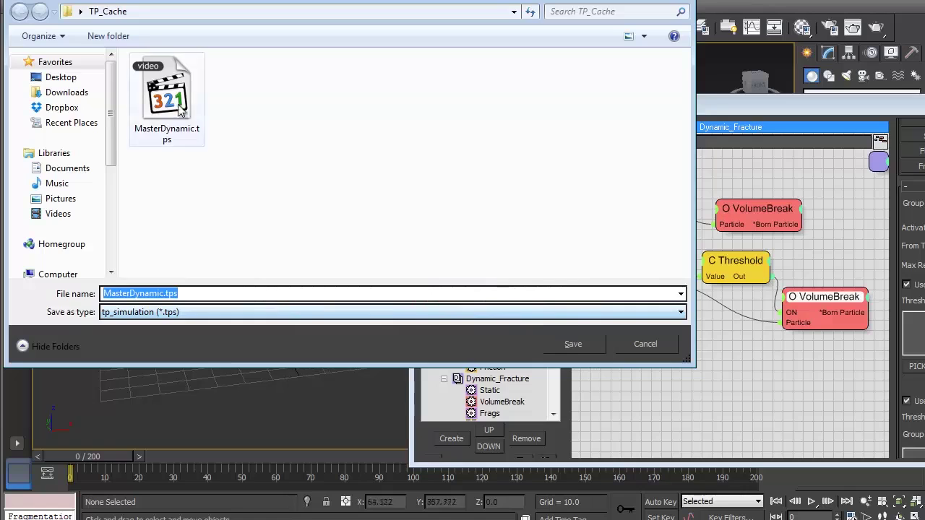
key("Return")
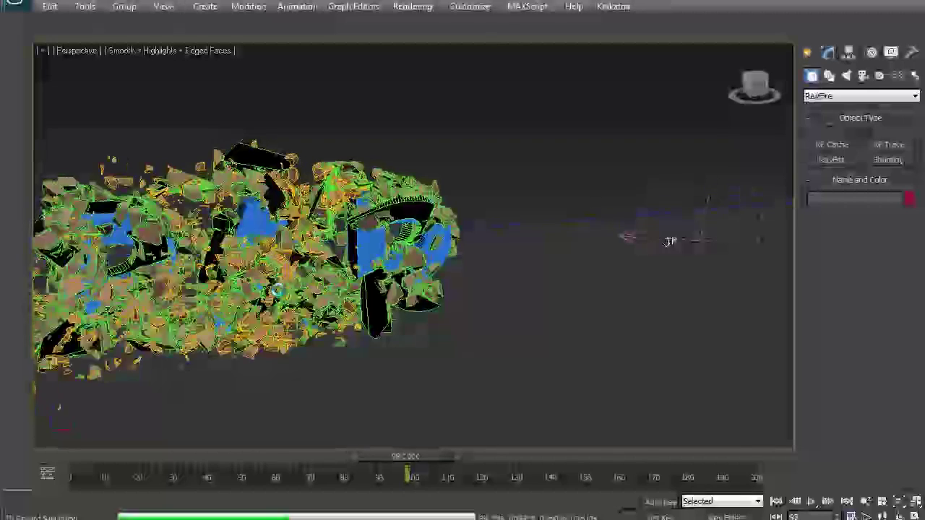
key("Escape")
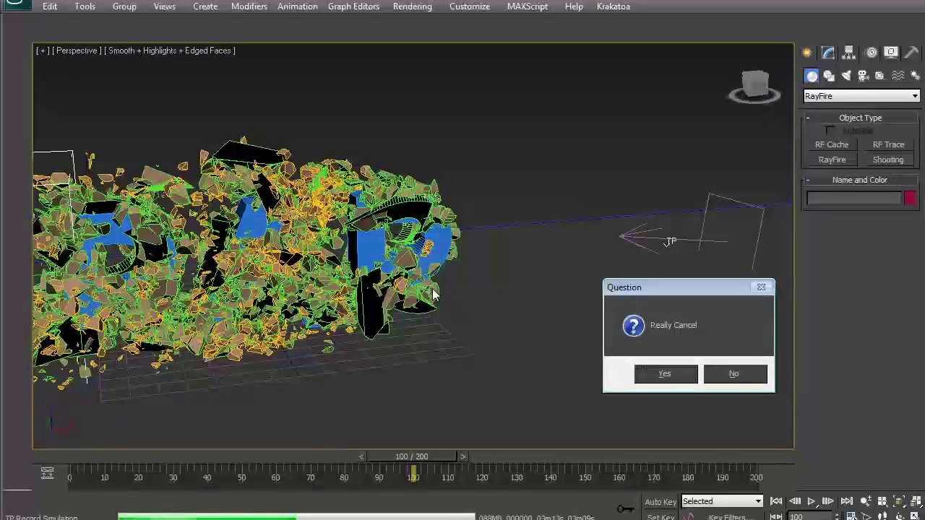
left_click(661, 373)
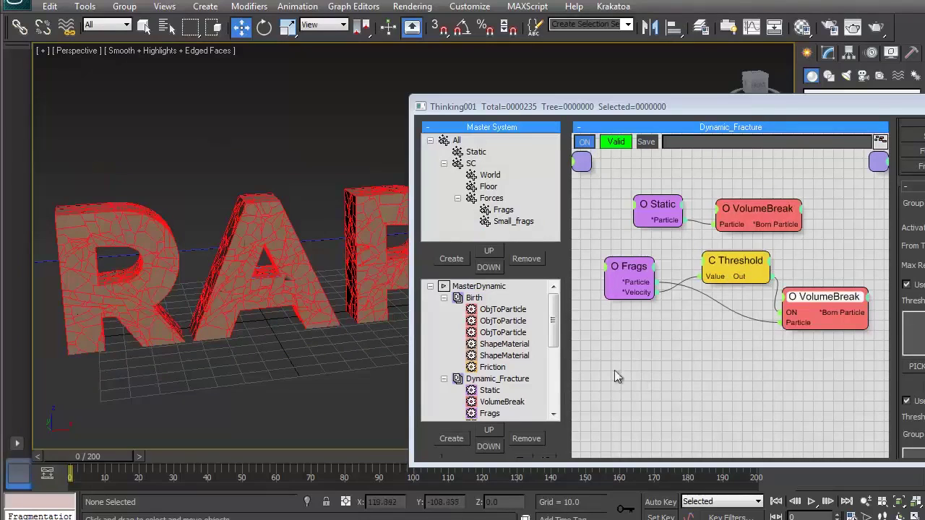
Turn off edged faces in the perspective view and play back the cached simulation.
left_click_drag(59, 457, 90, 456)
middle_click_drag(376, 176, 432, 159)
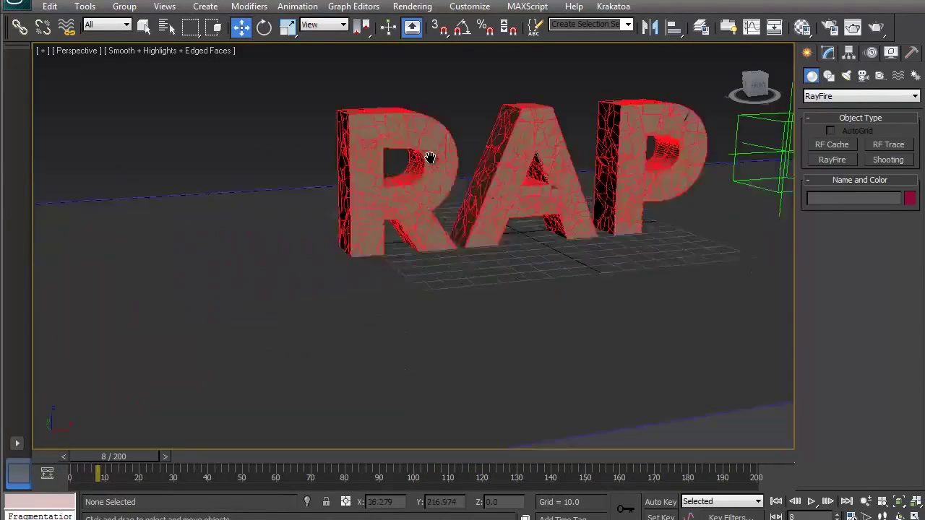
key("F4")
middle_click_drag(562, 173, 508, 173)
middle_click_drag(441, 177, 414, 185, "alt")
key("/")
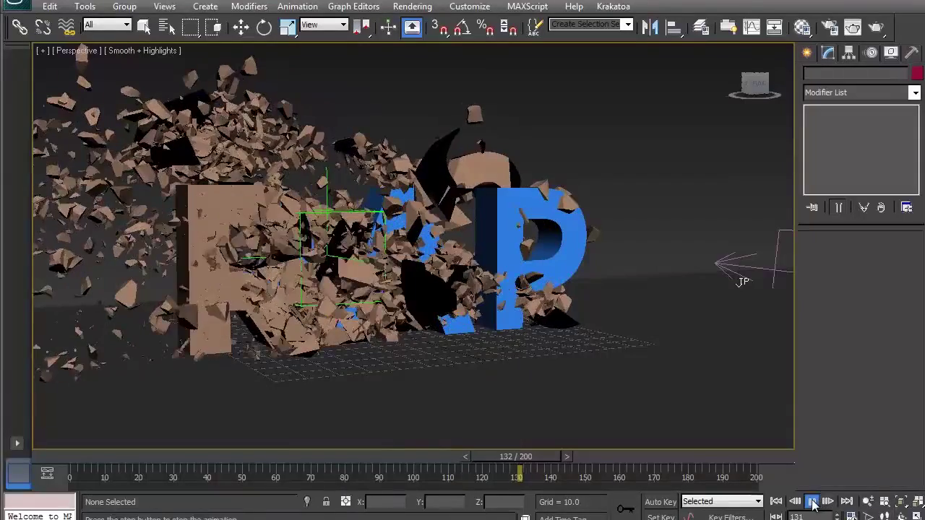
Stop playback at frame 132, inspect the debris from above and return to frame 0.
left_click(813, 503)
middle_click_drag(615, 253, 503, 303, "alt")
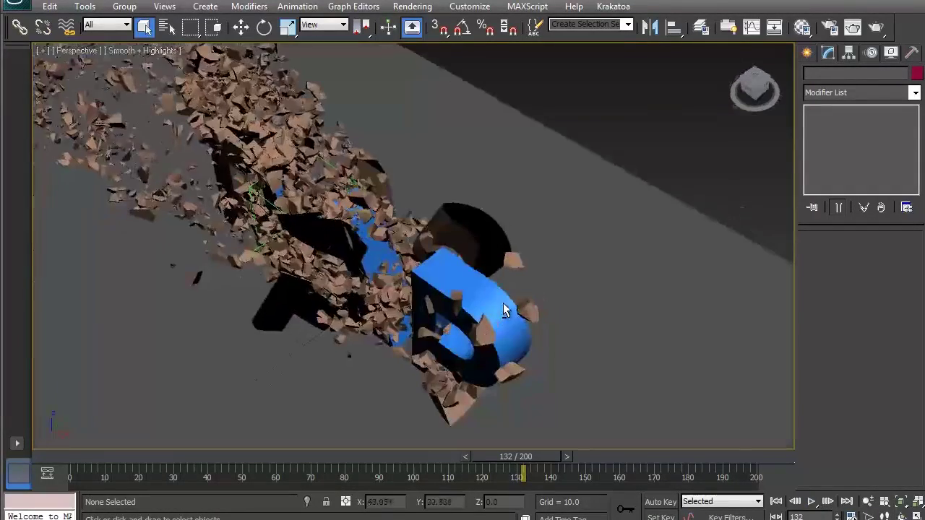
left_click(72, 455)
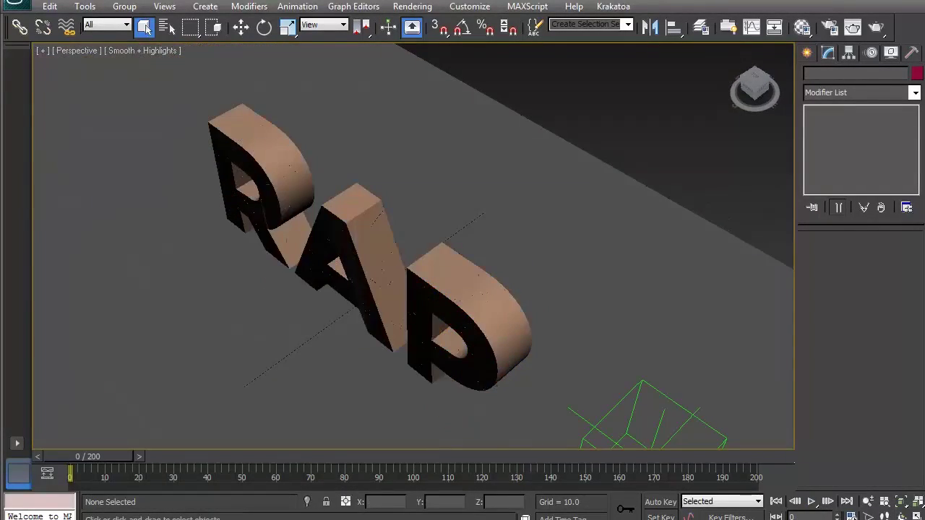
Reopen Thinking001 and review the source objects listed in the Birth set's second and third ObjToParticle operators.
key("alt+Tab")
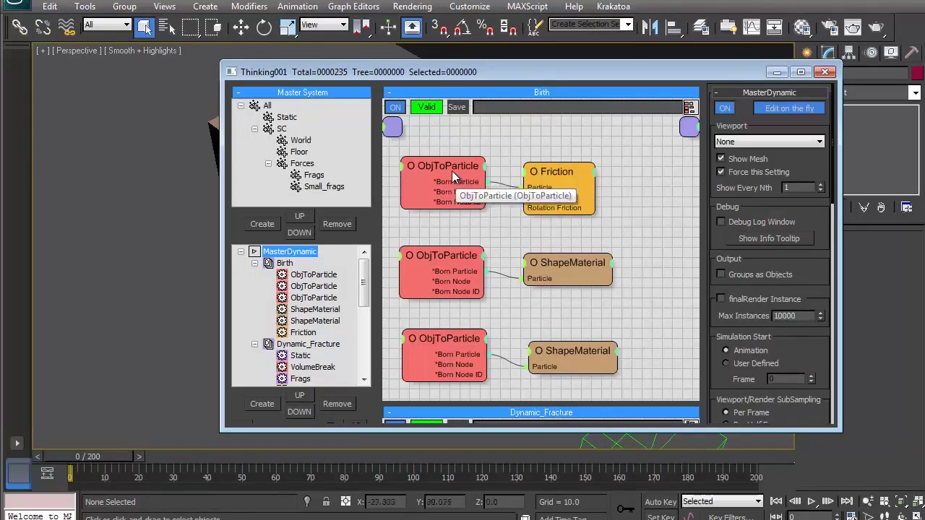
left_click(432, 203)
left_click(426, 273)
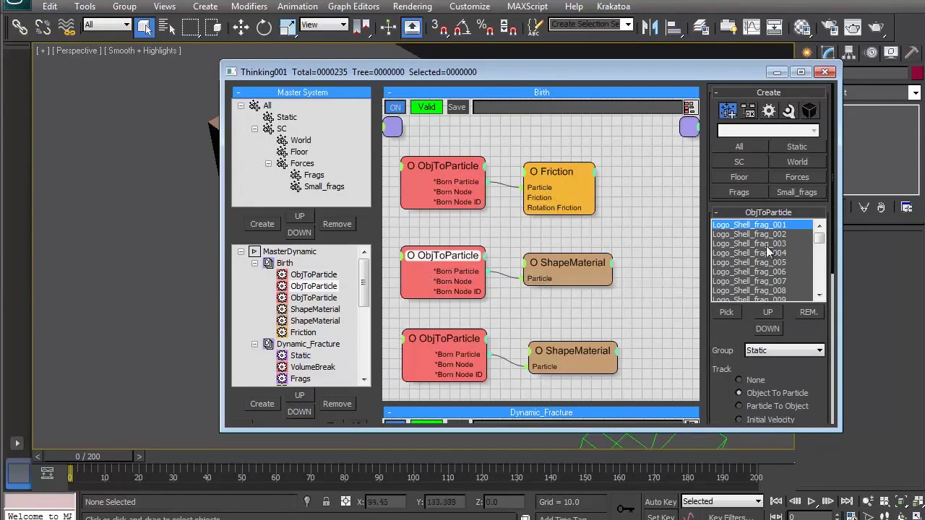
left_click_drag(820, 239, 819, 269)
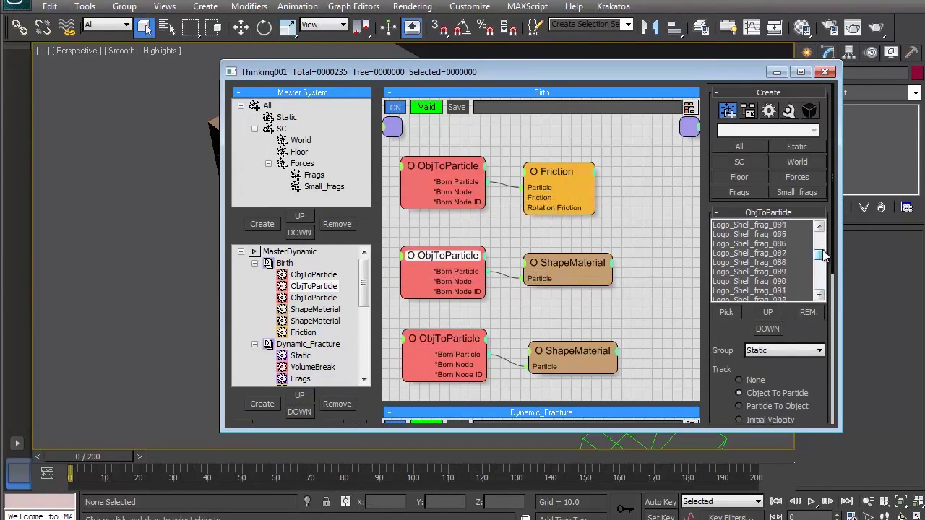
middle_click_drag(553, 293, 579, 242)
left_click(483, 274)
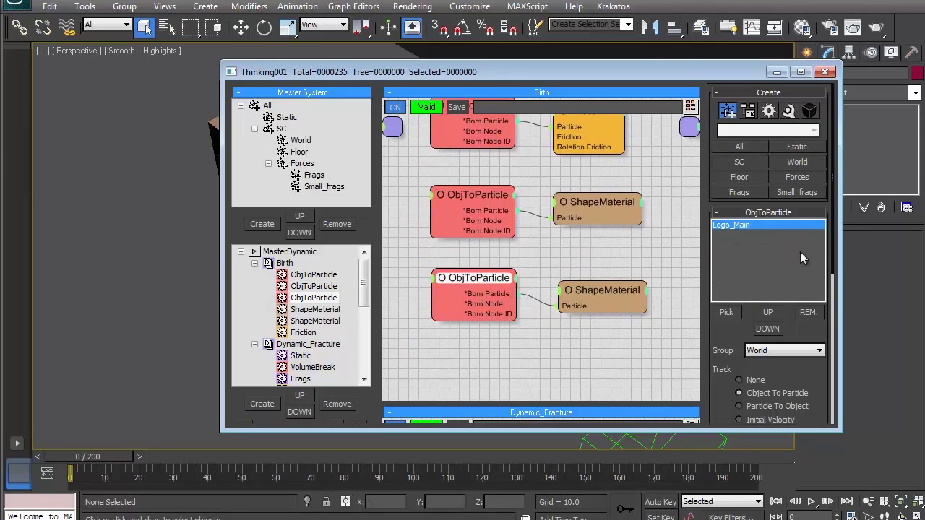
Minimize Thinking001, scrub the cached simulation to frame 120, inspect it from both sides and rewind to frame 0.
left_click(776, 72)
middle_click_drag(487, 256, 577, 207, "alt")
left_click_drag(93, 466, 465, 457)
middle_click_drag(532, 327, 120, 452, "alt")
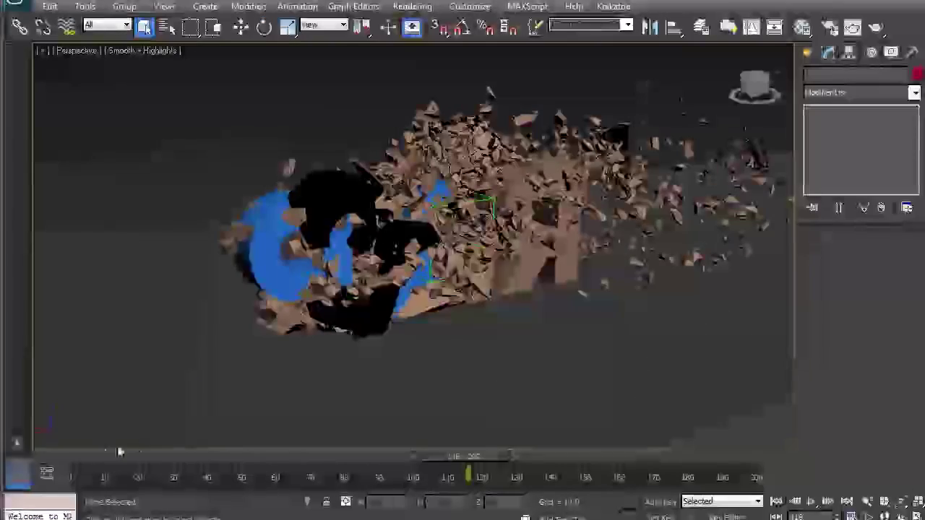
left_click_drag(124, 455, 455, 473)
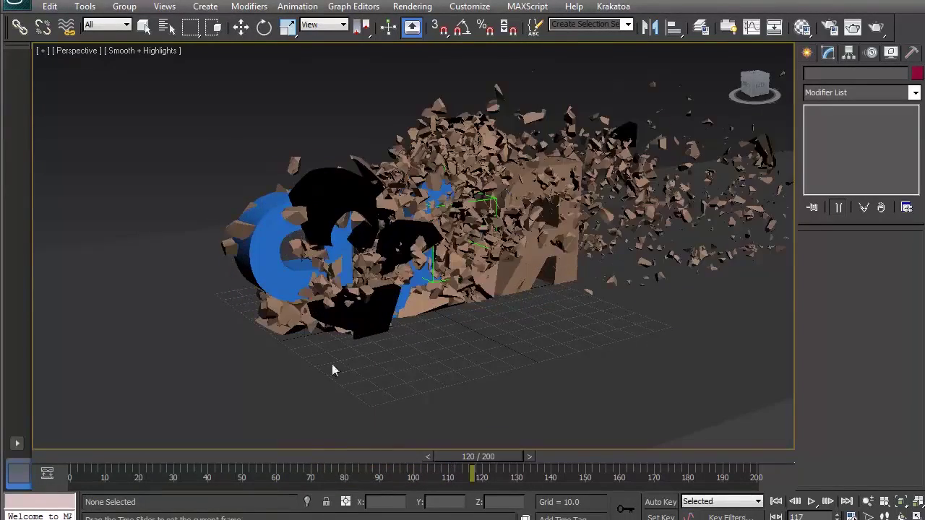
middle_click_drag(332, 365, 563, 349, "alt")
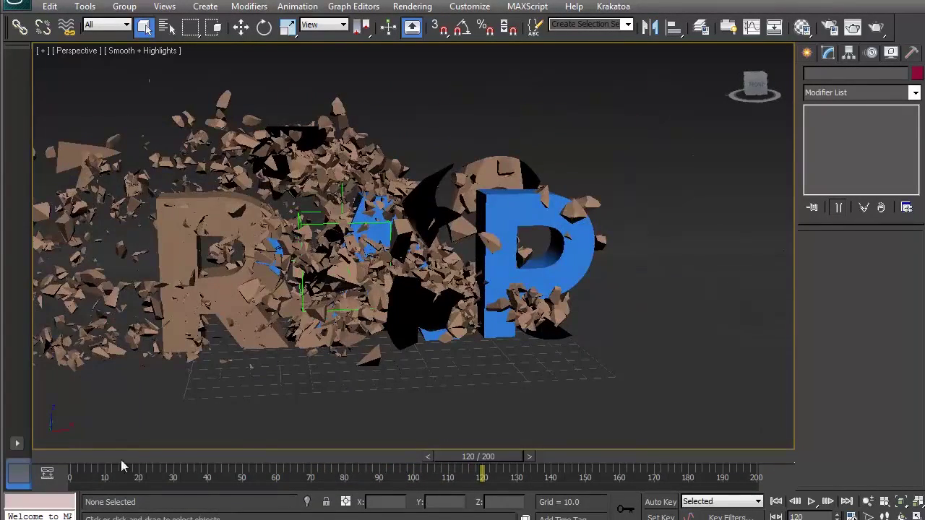
left_click_drag(144, 460, 33, 459)
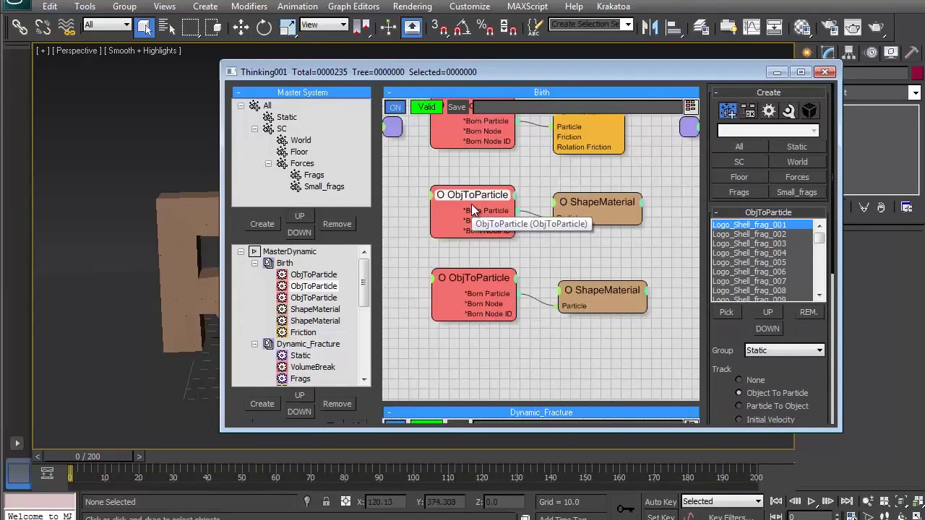
Unset the MasterDynamic cache, remove all Logo_Shell fragments from the second ObjToParticle's source list and minimize Thinking001.
right_click(260, 253)
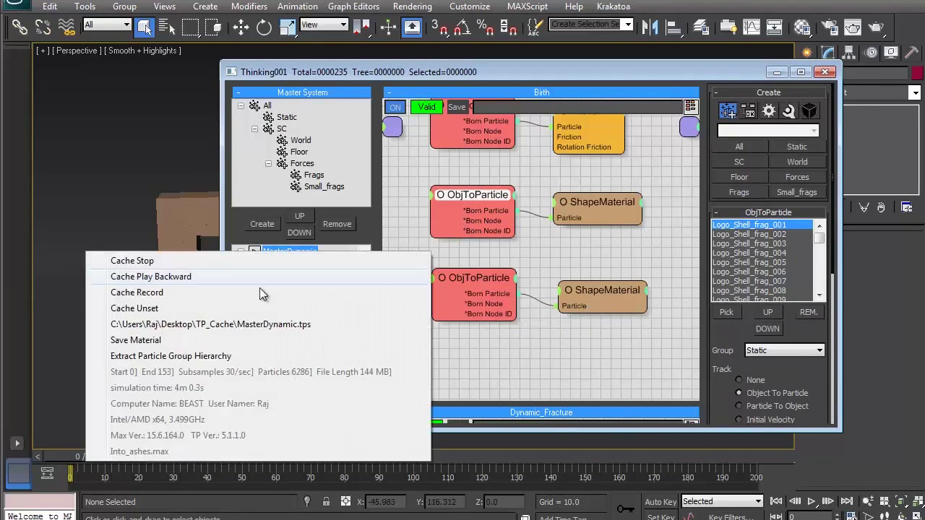
left_click(161, 309)
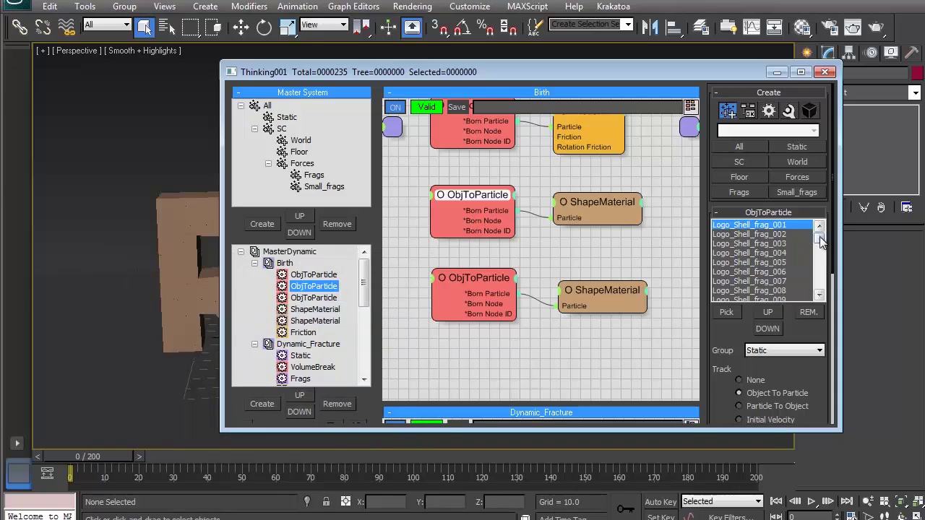
left_click_drag(819, 236, 822, 275)
left_click(777, 292, "shift")
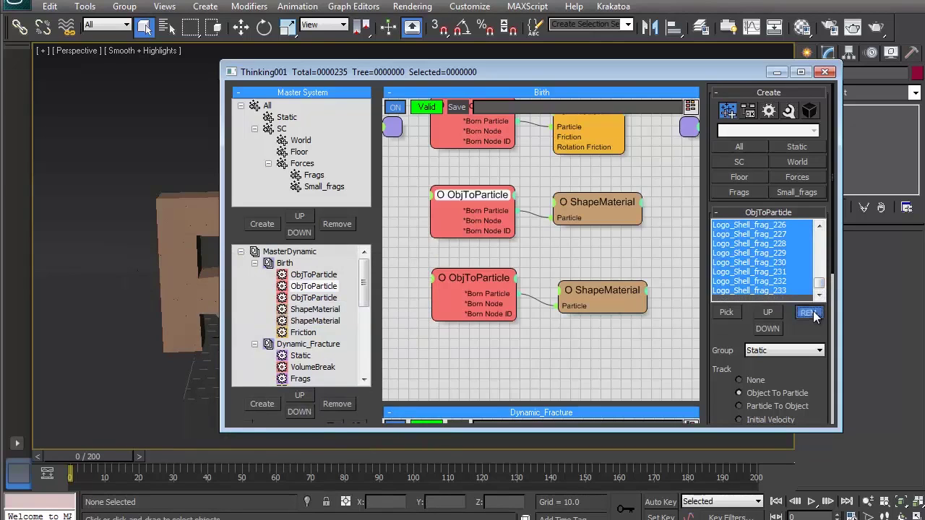
left_click(809, 312)
left_click(776, 72)
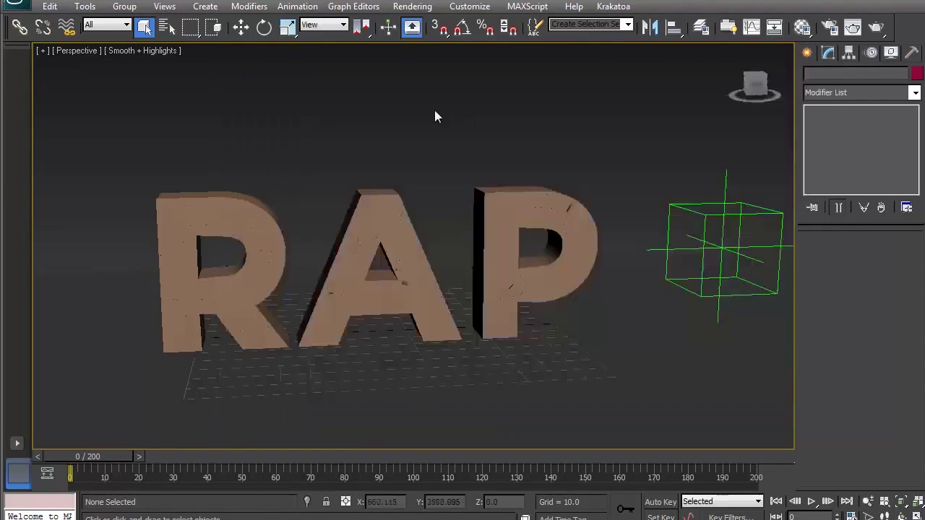
Turn on edged faces in the perspective view and select all eight pieces of the RAP logo.
mouse_move(88, 456)
left_mouse_down()
mouse_move(100, 456)
mouse_move(83, 454)
left_mouse_up()
middle_click_drag(490, 243, 505, 240, "alt")
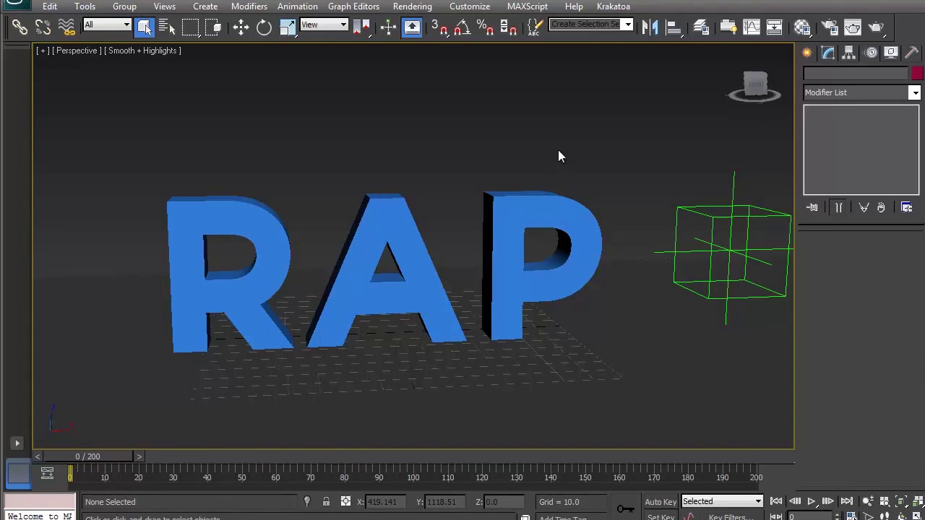
key("F3")
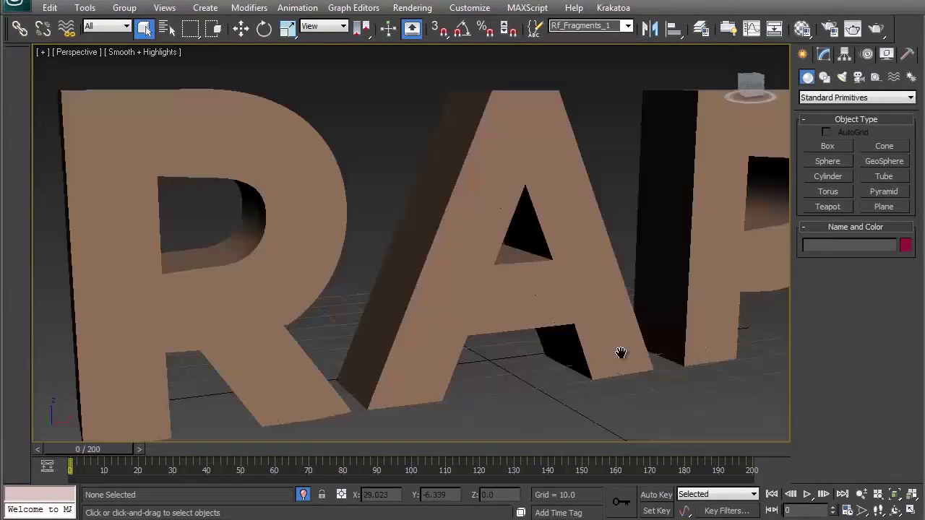
middle_click_drag(527, 301, 538, 299, "alt")
left_click(514, 190)
scroll(516, 190, "down", 9)
key("F4")
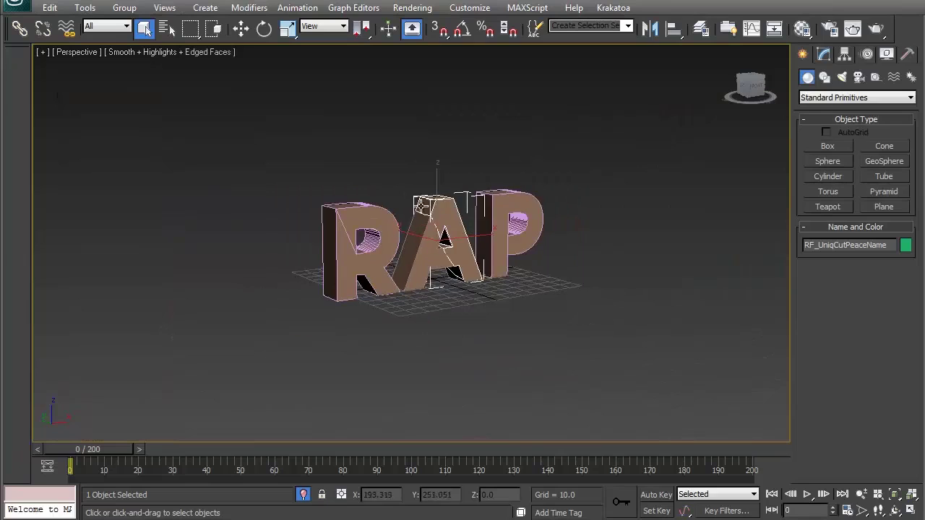
left_click_drag(253, 138, 696, 369)
Open the RayFire floater for the selected logo pieces, revert them to the original Logo_Shell object and close the floater.
left_click(845, 55)
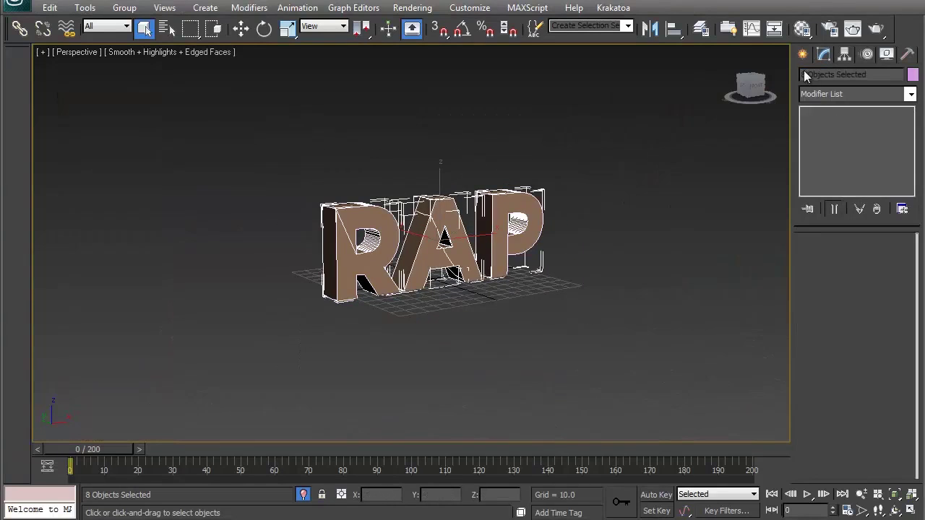
left_click(802, 54)
left_click(853, 97)
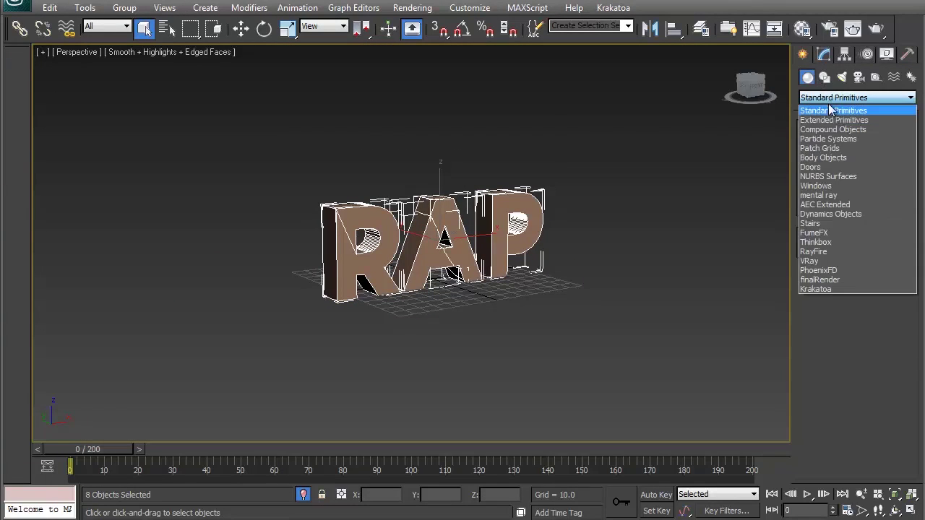
left_click(814, 251)
left_click(828, 161)
left_click(858, 246)
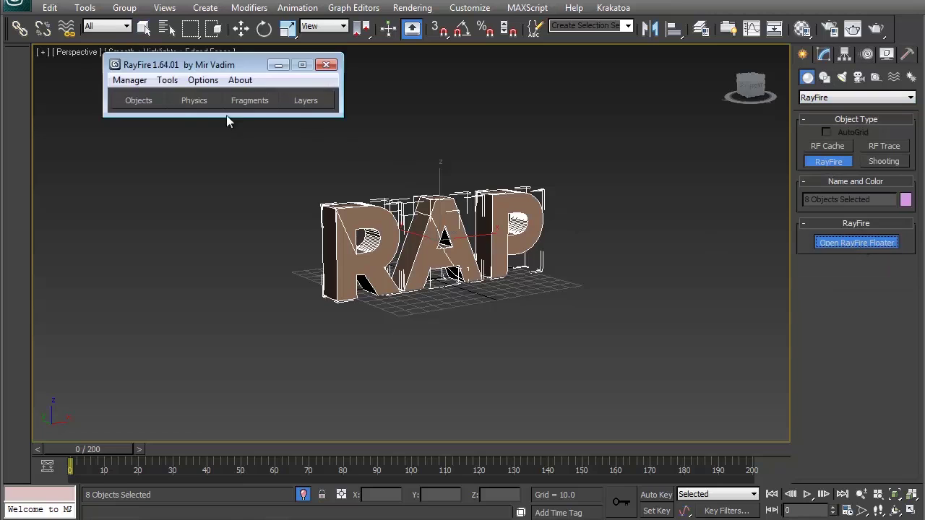
left_click(138, 101)
left_click(130, 80)
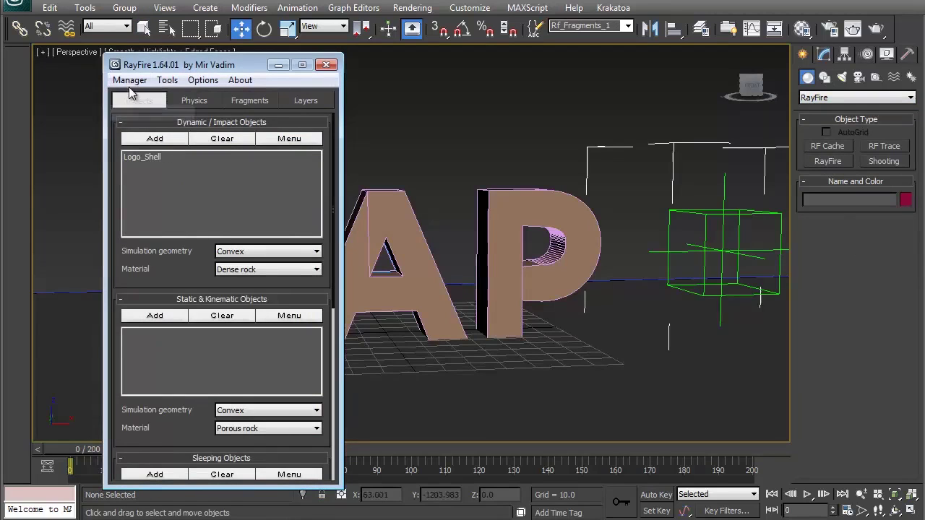
left_click(130, 82)
left_click(138, 113)
left_click(326, 67)
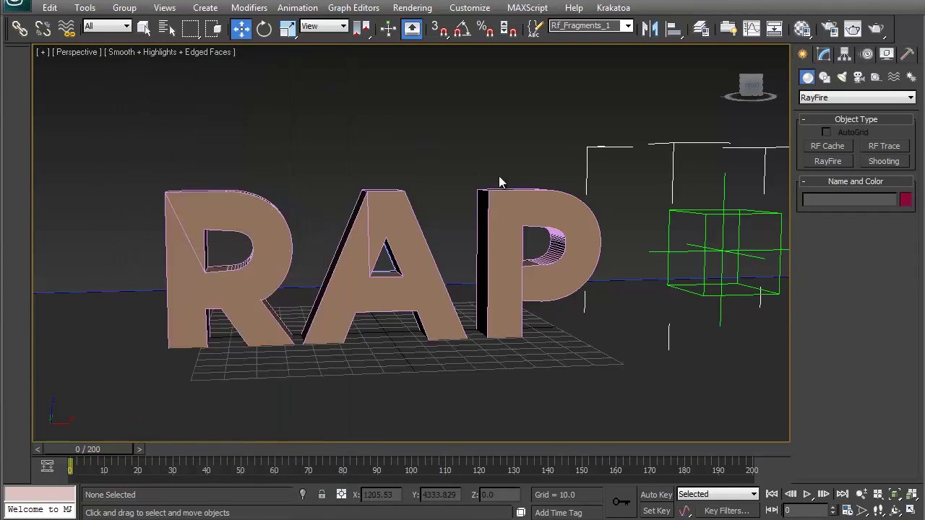
Isolate Logo_Shell and add a volumeBreaker modifier to it.
left_click(391, 203)
key("alt+q")
middle_click_drag(421, 213, 480, 242, "alt")
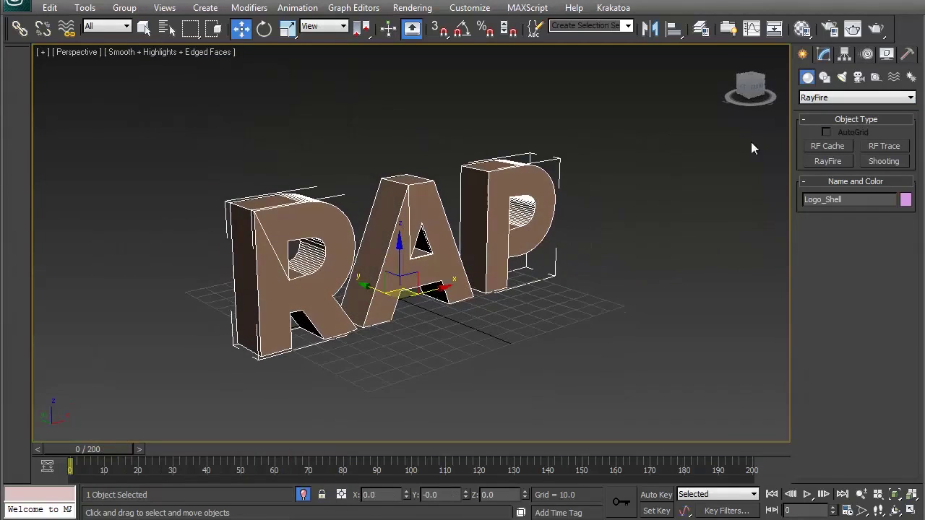
left_click(823, 56)
left_click(840, 94)
key("v")
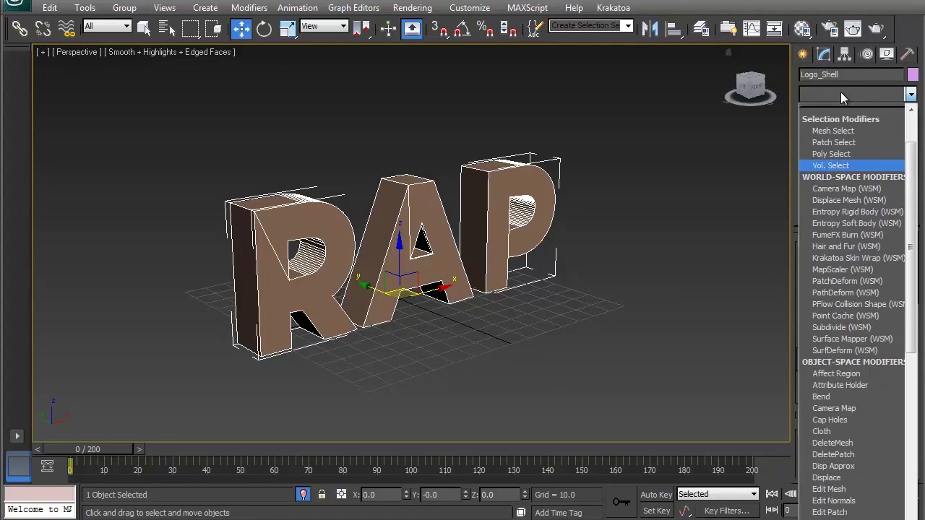
key("v")
left_click(838, 519)
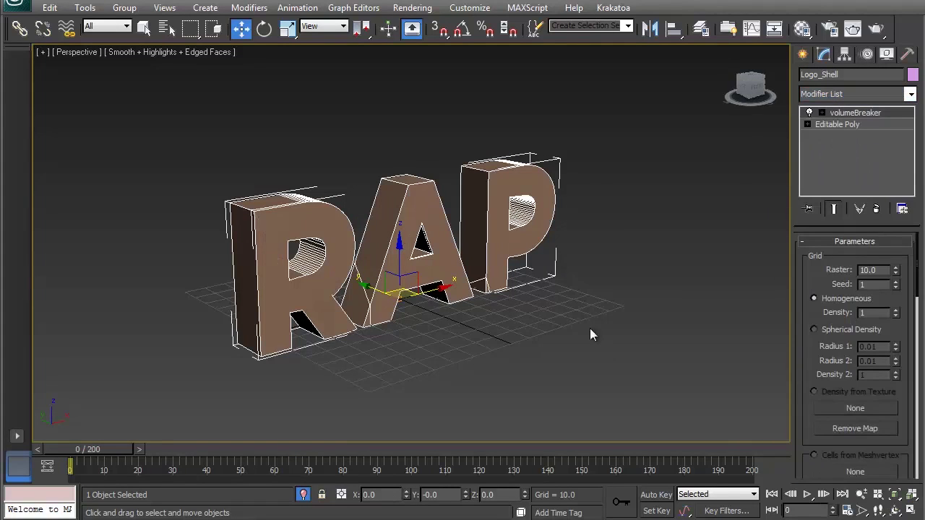
Set the volumeBreaker's homogeneous density to 50 and its raster to 0.7.
middle_click_drag(591, 329, 581, 317, "alt")
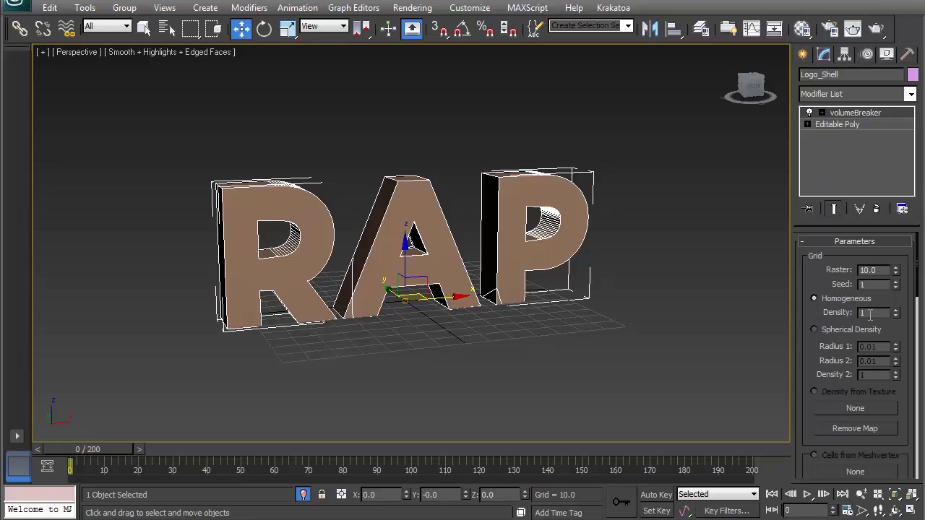
type("50")
key("Return")
middle_click_drag(523, 321, 530, 309)
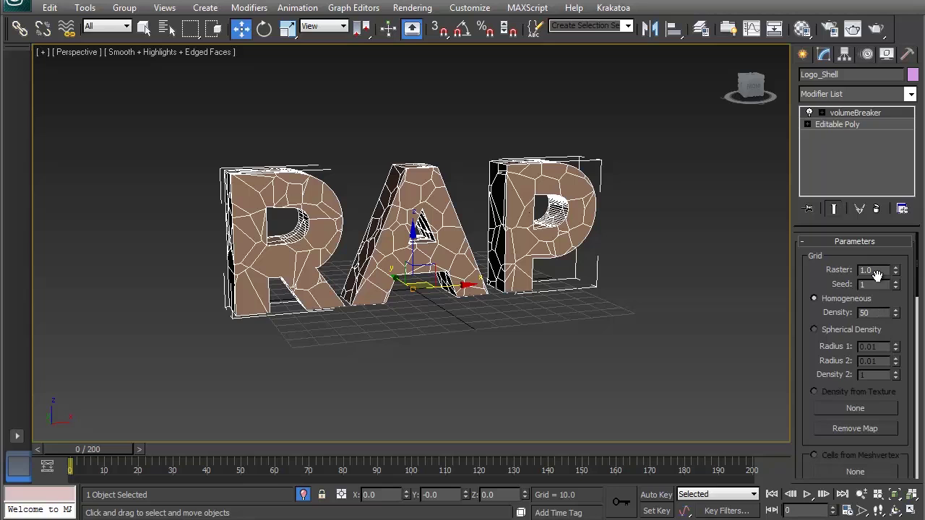
type("0.7")
key("Return")
mouse_move(681, 302)
middle_mouse_down("alt")
mouse_move(495, 282)
mouse_move(741, 314)
mouse_move(683, 295)
middle_mouse_up("alt")
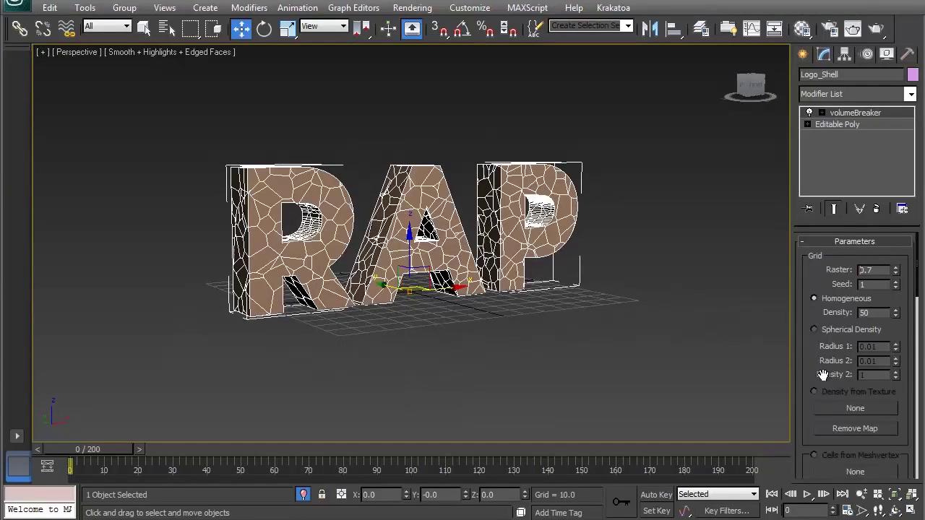
Convert the volumeBreaker cells into separate objects with Copy & Hide.
scroll(824, 375, "down", 5)
scroll(817, 404, "down", 4)
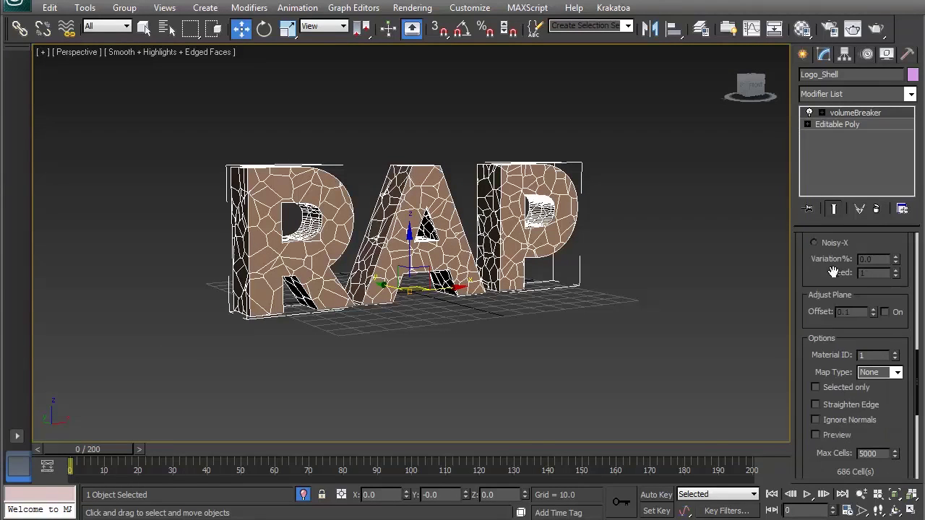
scroll(825, 365, "down", 2)
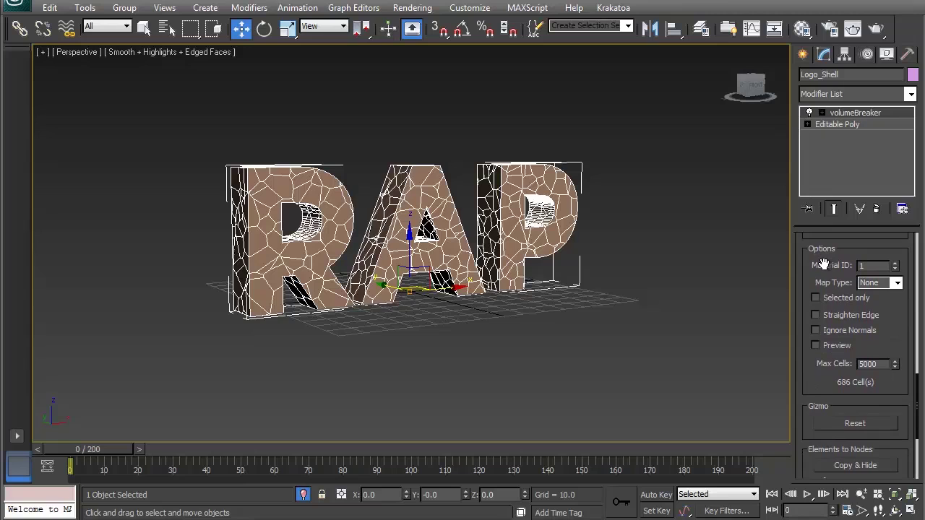
left_click(839, 462)
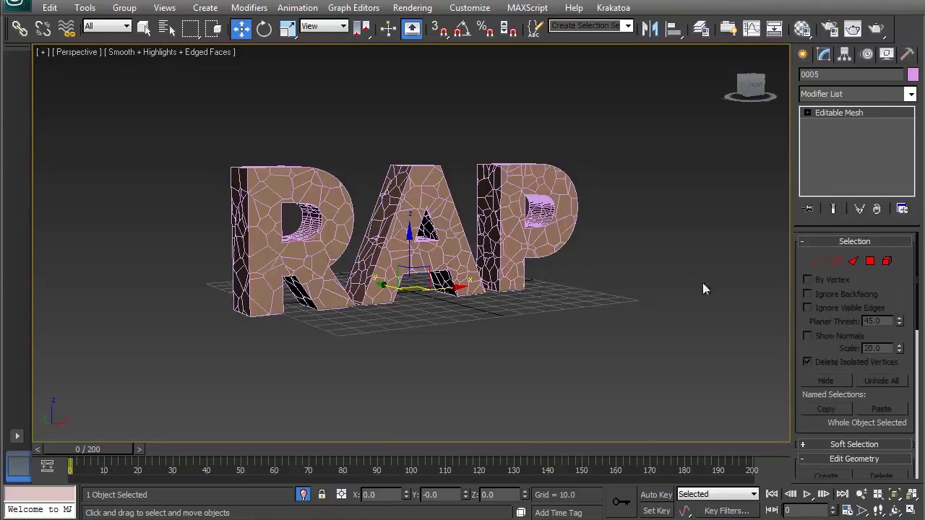
Store all the new logo fragments in a selection set named RAP and exit isolation mode.
left_click_drag(165, 155, 696, 388)
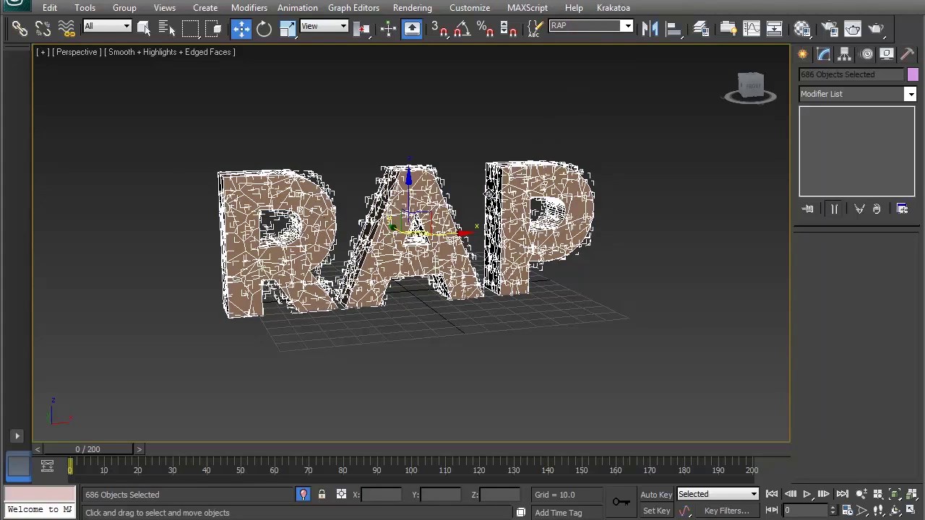
middle_click_drag(442, 201, 442, 234, "alt")
key("alt+q")
left_click(430, 145)
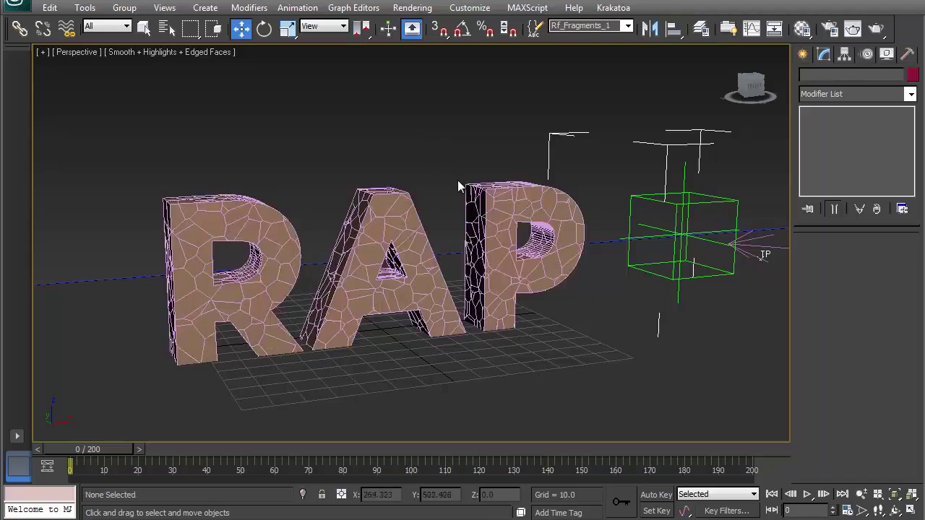
Reopen Thinking001's properties and disable both VolumeBreak operators in the Dynamic_Fracture set.
scroll(458, 180, "down", 3)
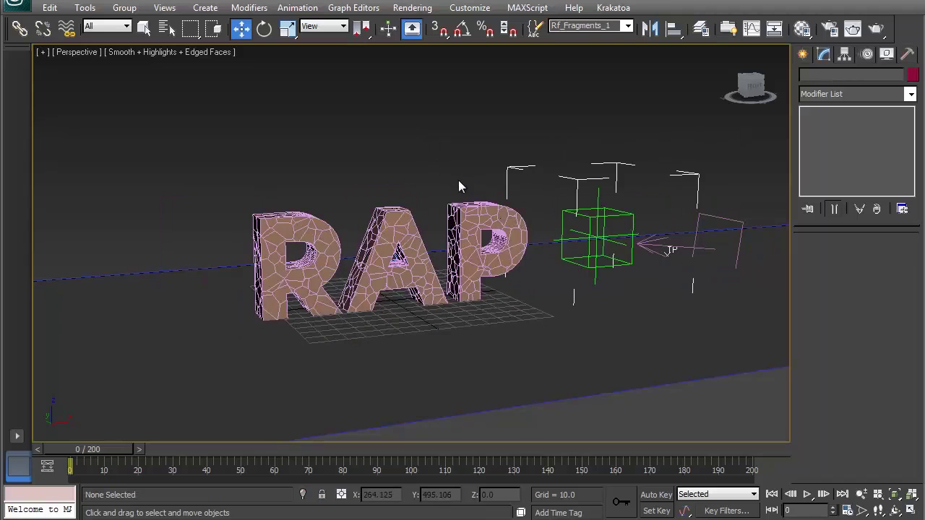
left_click(666, 250)
left_click(817, 126)
left_click(860, 259)
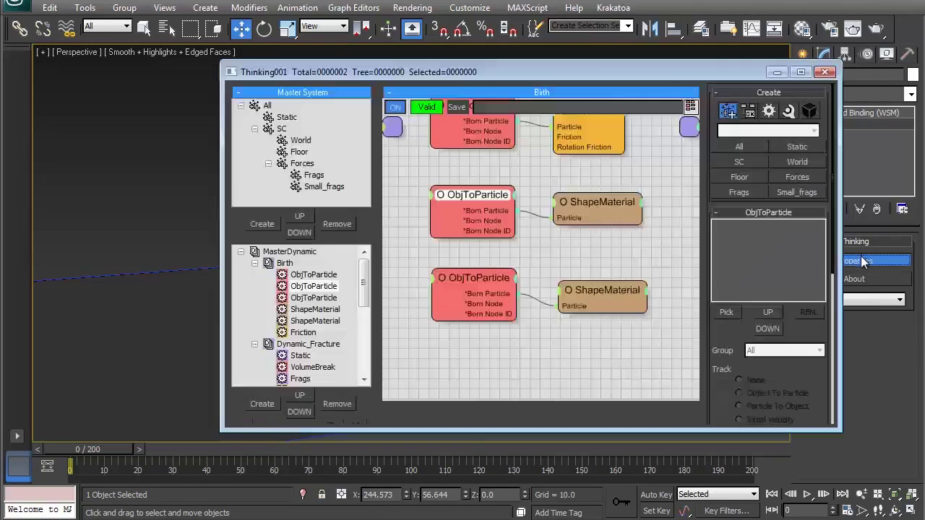
left_click(308, 344)
right_click(565, 173)
left_click(564, 174)
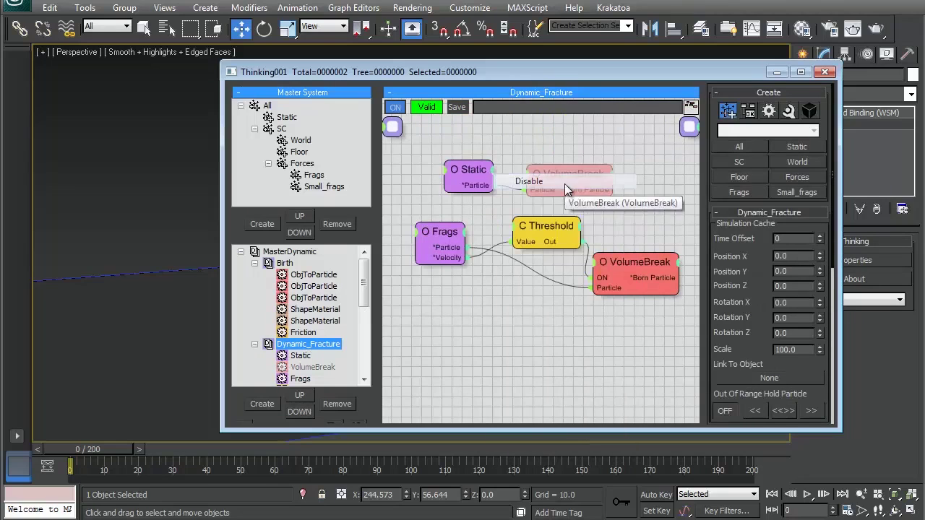
right_click(627, 261)
left_click(627, 264)
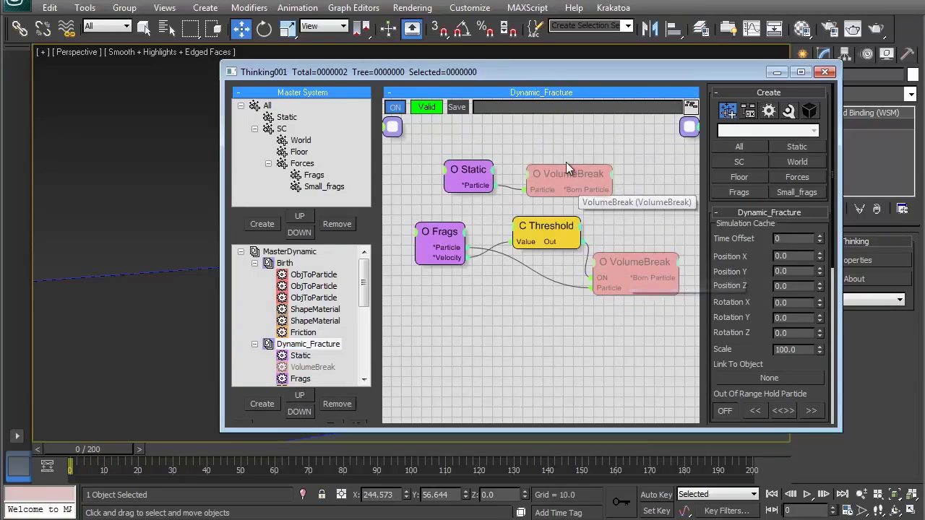
Set the raster of the Static group's VolumeBreak to 50% and review the Volume Breaker settings of the Frags group's VolumeBreak.
left_click(582, 180)
scroll(744, 290, "down", 5)
scroll(721, 363, "down", 5)
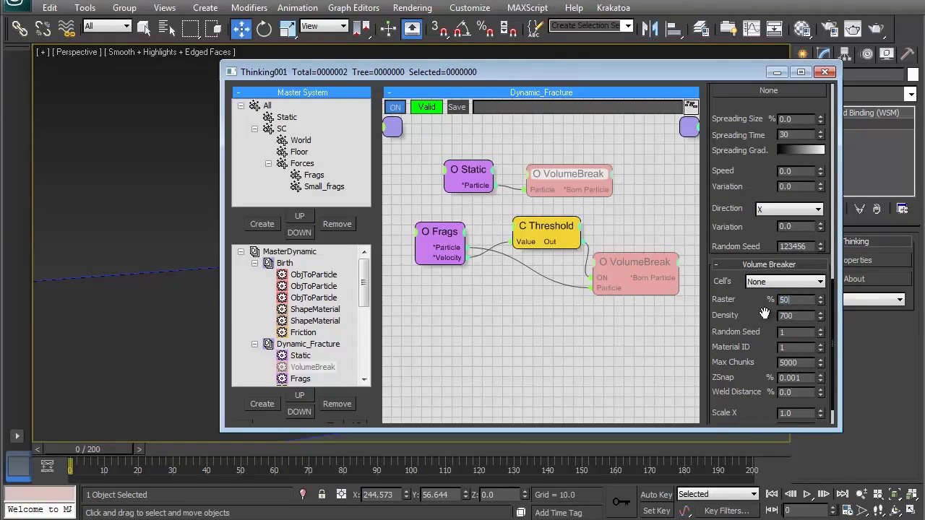
left_click(633, 262)
scroll(729, 271, "down", 10)
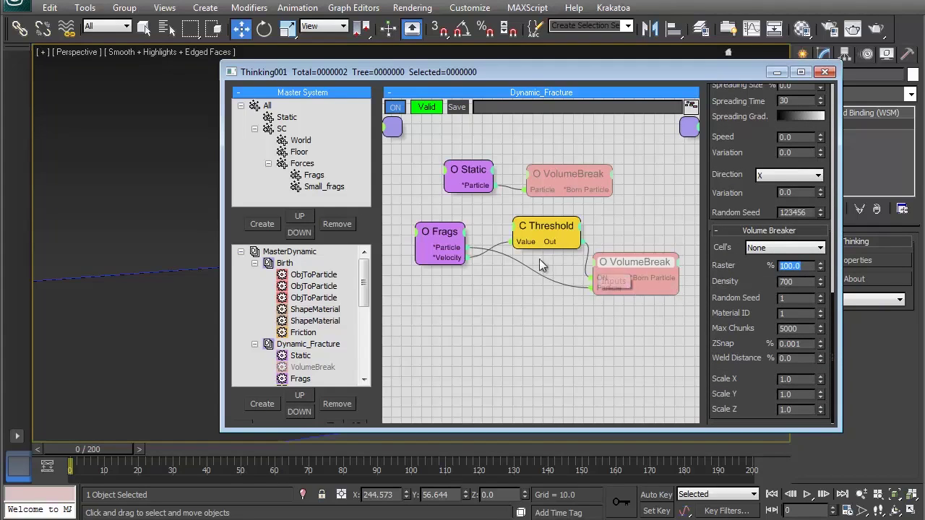
Pick the RAP selection set as source objects for the Birth set's second ObjToParticle.
left_click(284, 263)
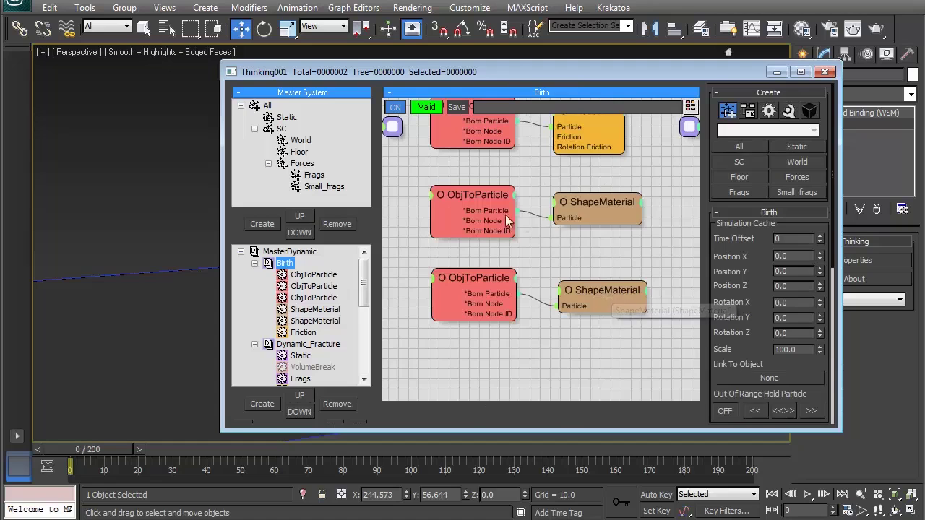
left_click(473, 195)
left_click(731, 312)
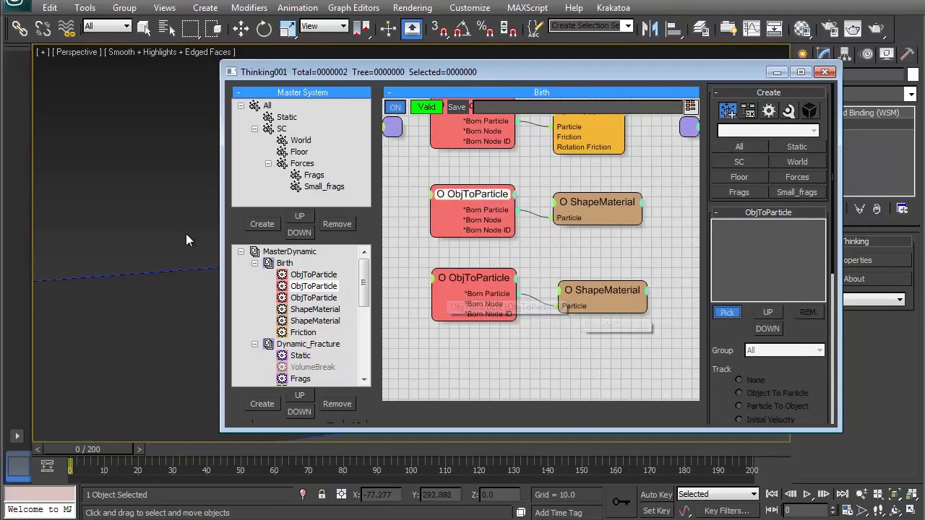
left_click(389, 103)
left_click(332, 114)
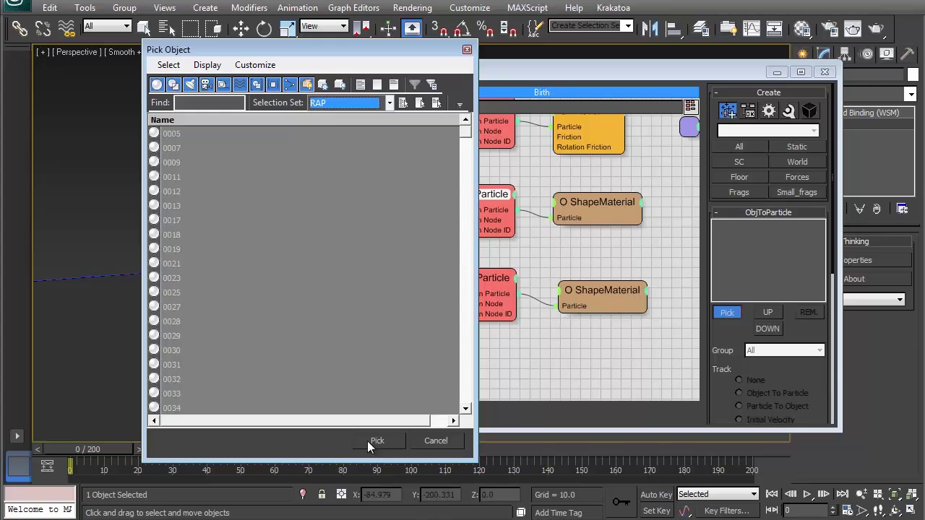
left_click(368, 443)
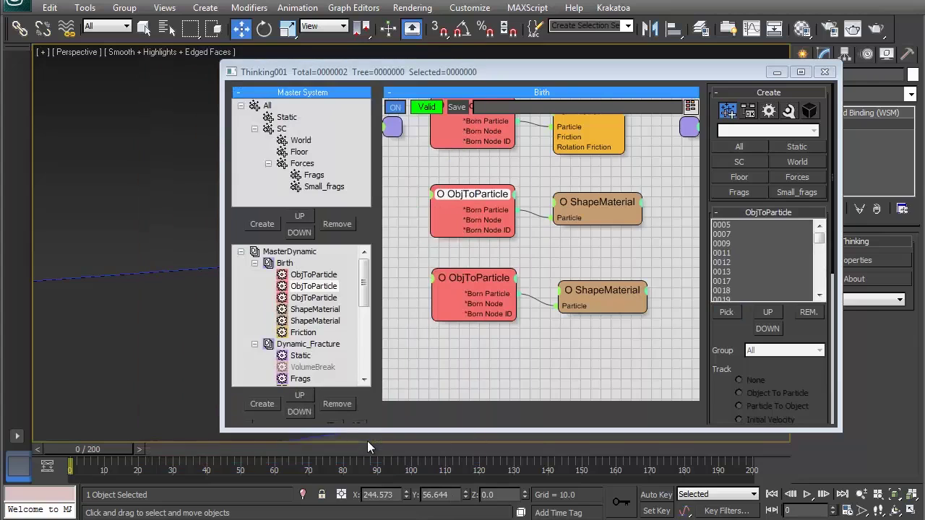
Select all source objects of Birth's second ObjToParticle, assign the Static group and set their track mode to Object To Particle.
left_click(755, 225)
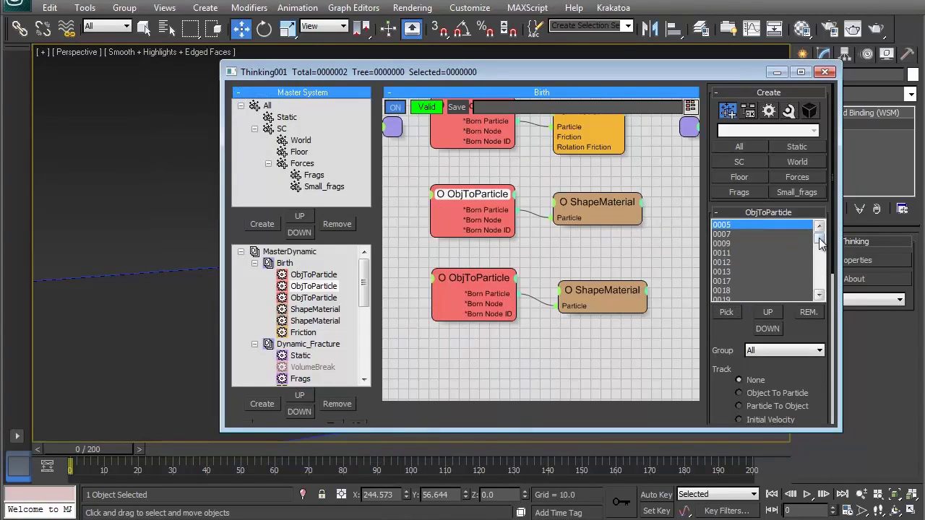
left_click_drag(819, 237, 820, 284)
left_click(782, 295, "shift")
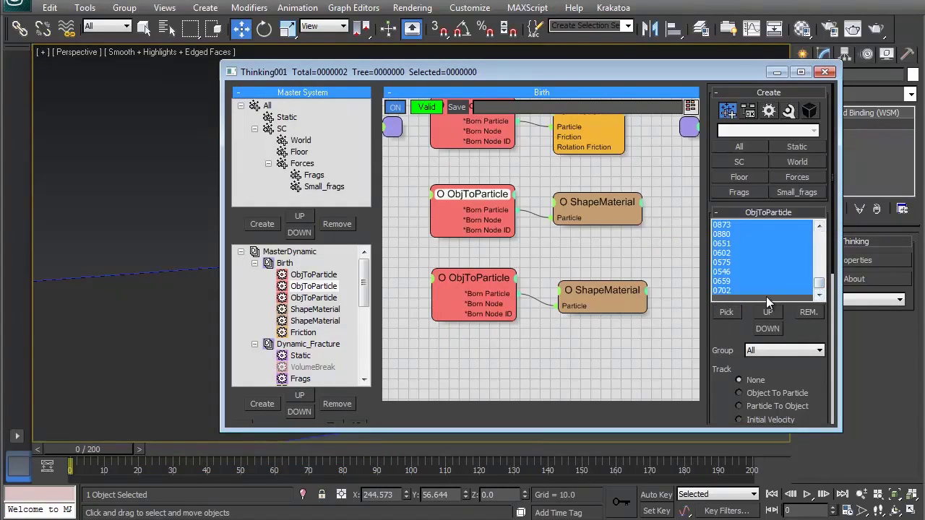
left_click(797, 352)
left_click(790, 373)
scroll(744, 325, "down", 3)
left_click(798, 359)
left_click(186, 118)
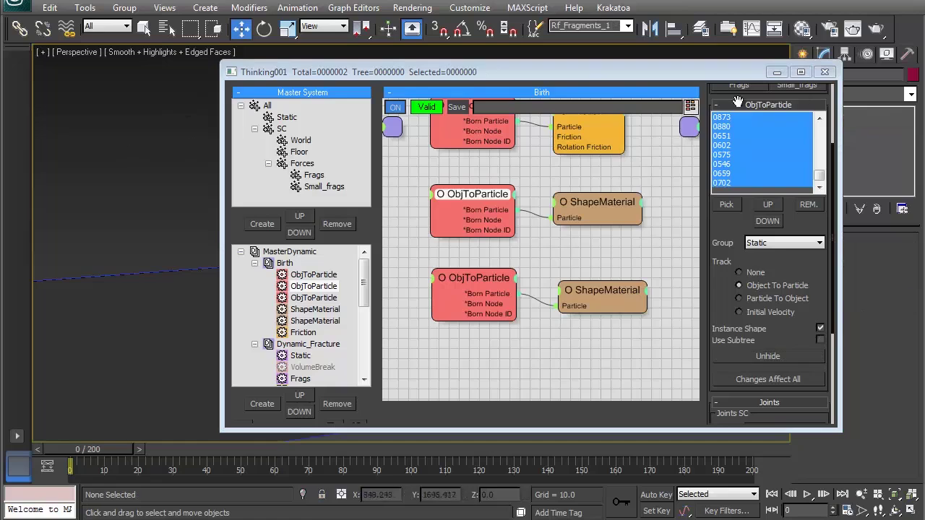
Preview the pre-made RAP fragments by playing the timeline with the Thinking Particles window out of the way, returning to frame 0.
left_click(775, 75)
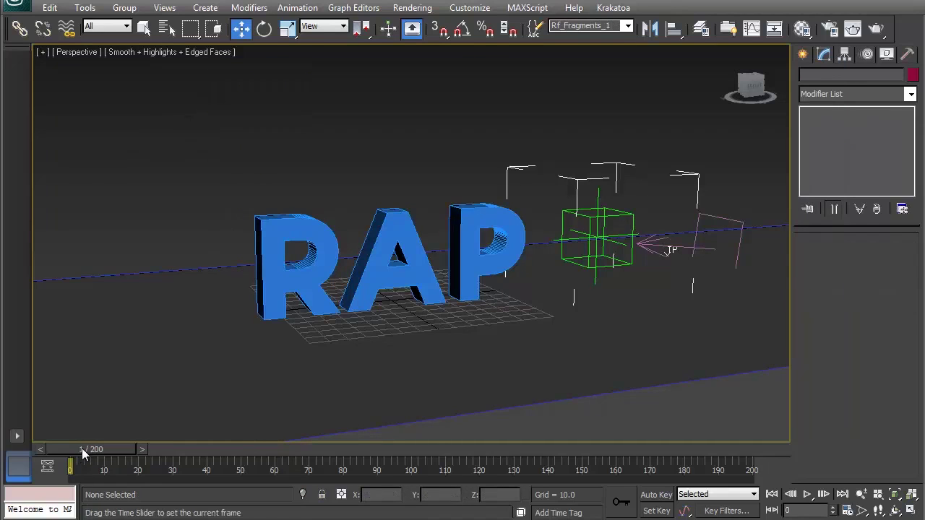
left_click_drag(81, 448, 73, 449)
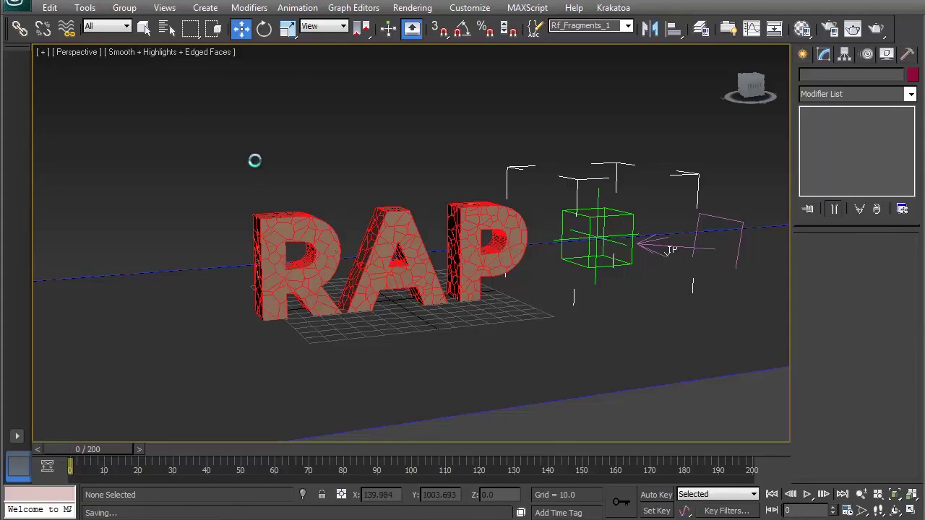
key("slash")
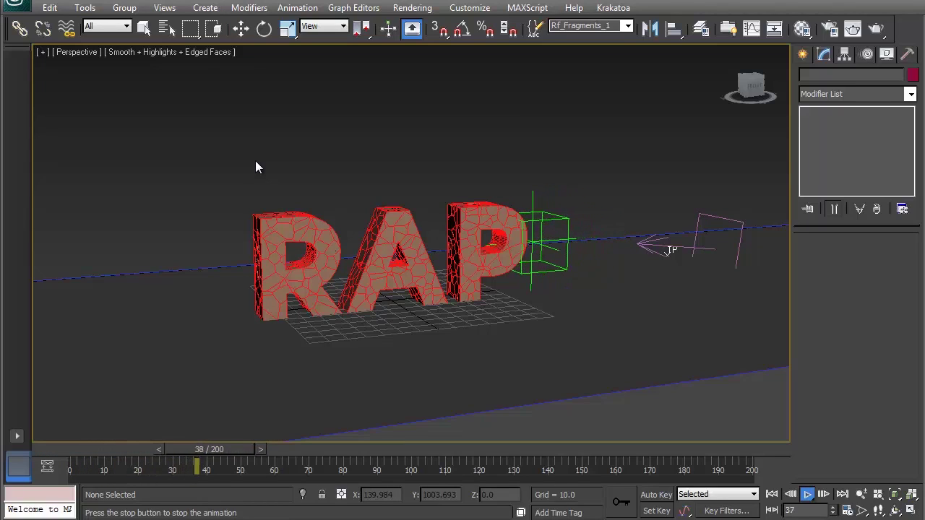
left_click_drag(302, 449, 3, 442)
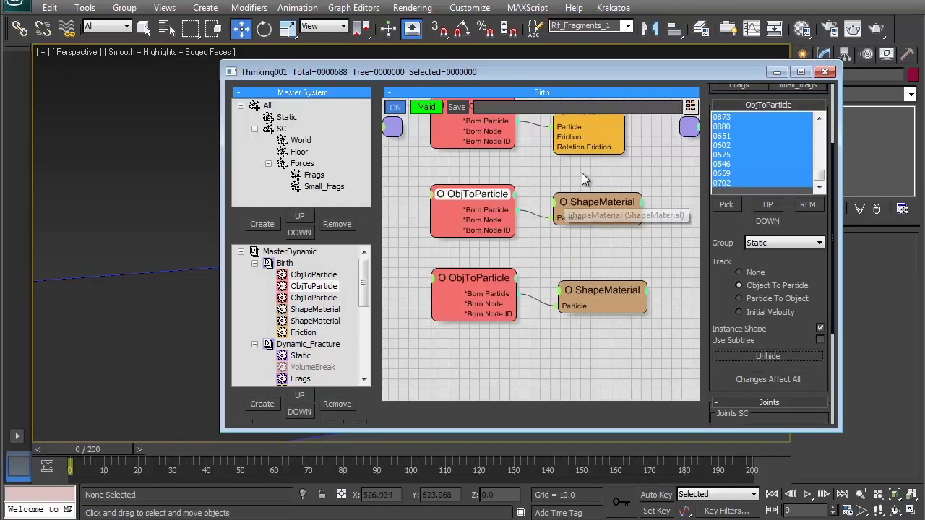
Enable the Static group's VolumeBreak operator in the Dynamic_Fracture set.
middle_click_drag(582, 173, 562, 227)
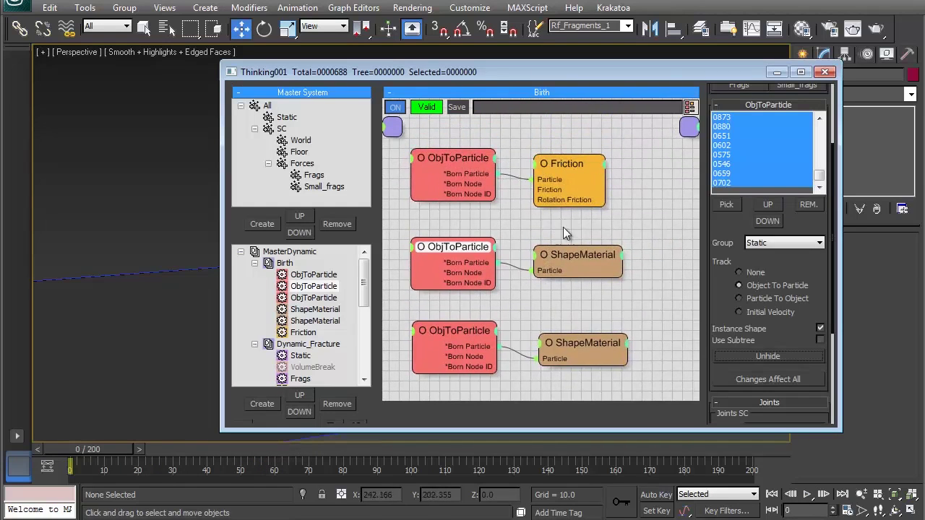
left_click(308, 344)
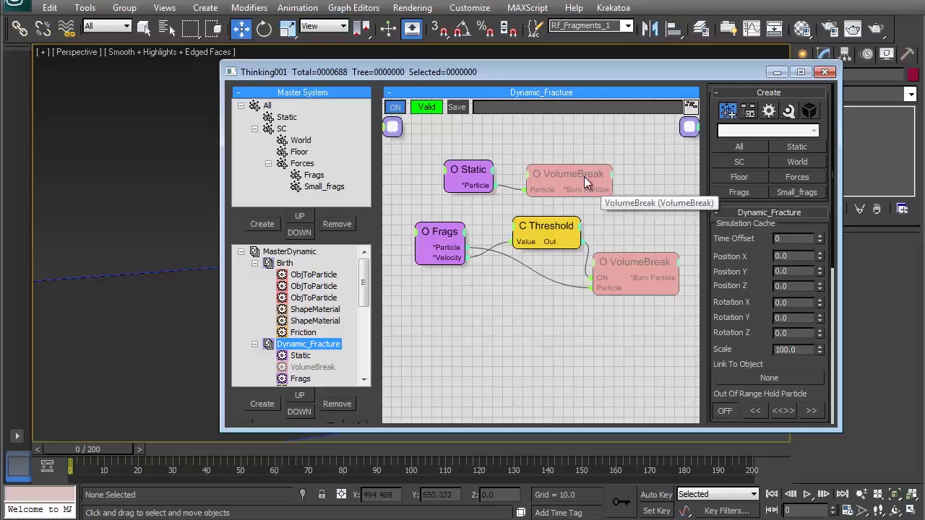
left_click(575, 172)
right_click(575, 171)
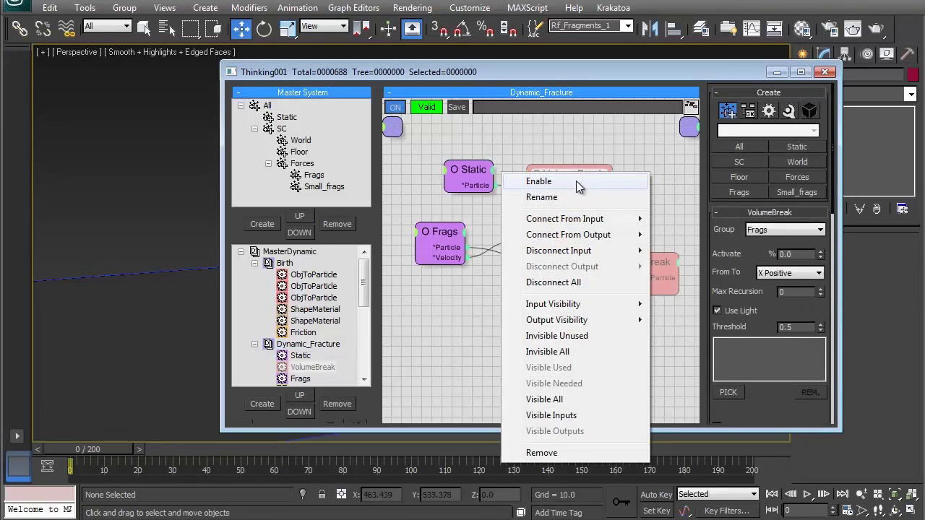
left_click(576, 180)
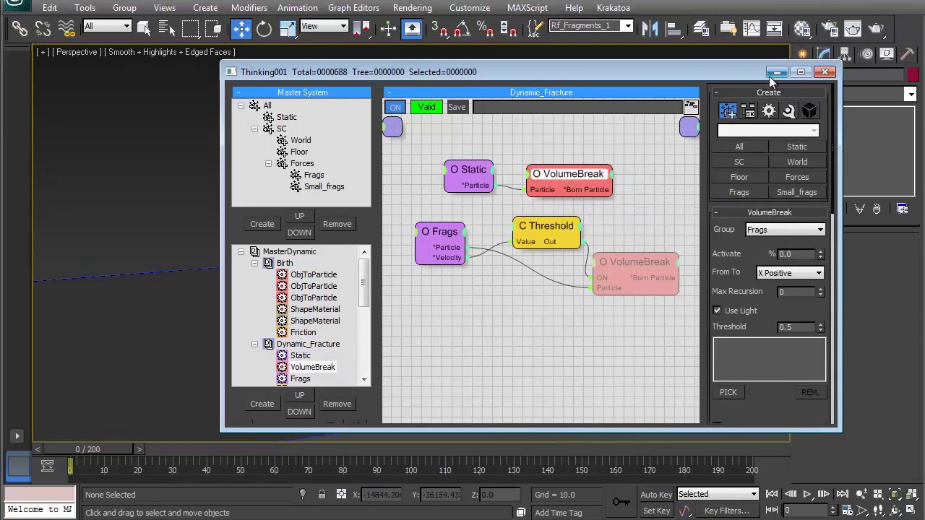
left_click(824, 72)
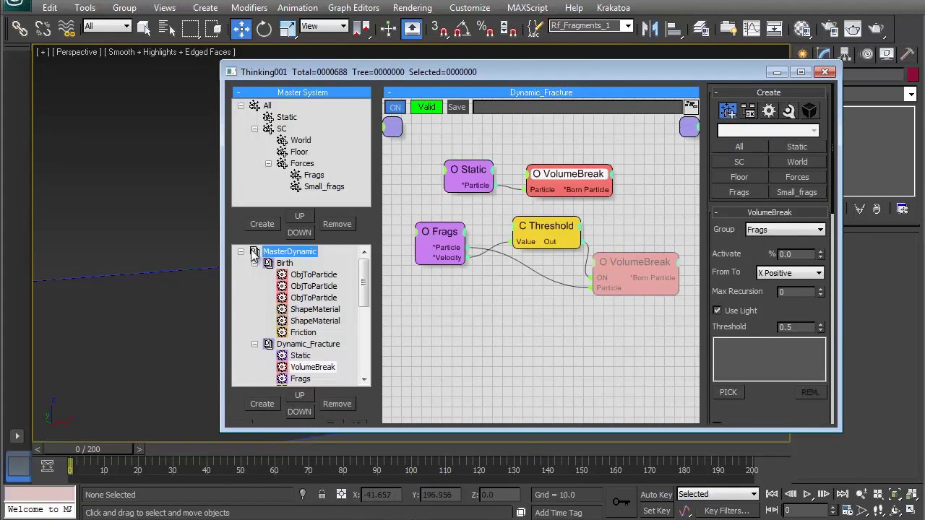
Record a simulation cache for MasterDynamic, saved as MasterDynamic.tps.
right_click(253, 255)
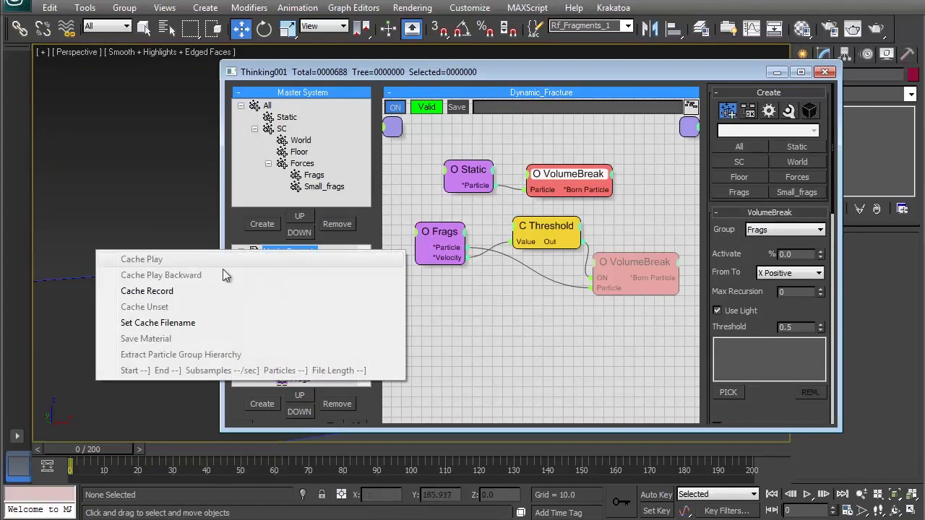
left_click(173, 292)
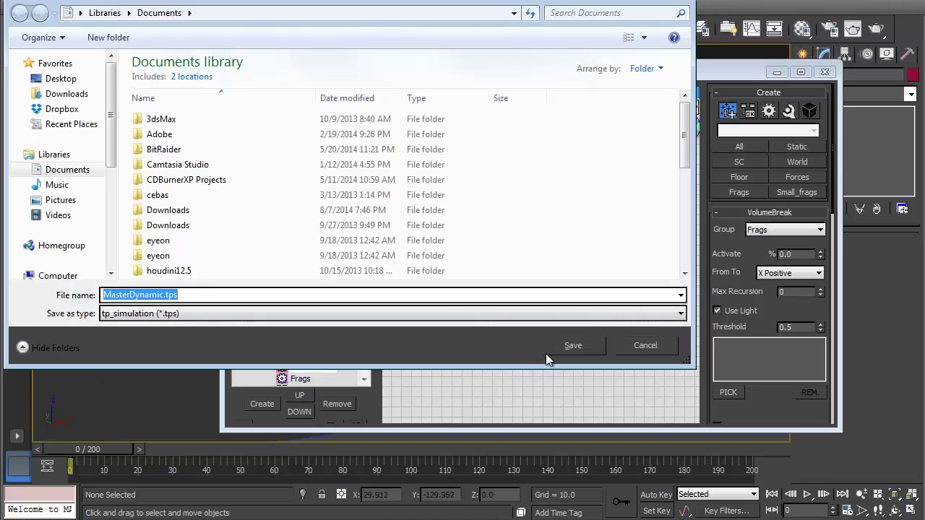
key("Return")
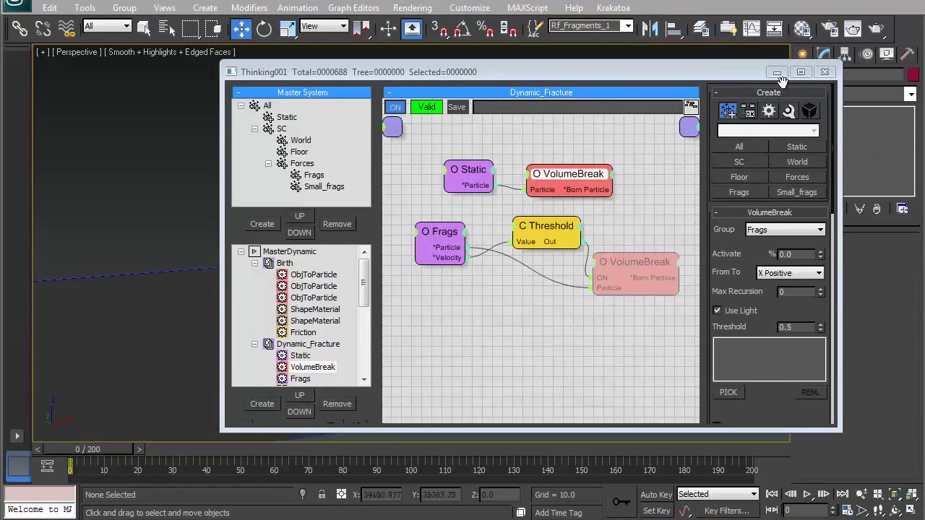
Play back the cached simulation without edged faces and inspect the shell fragments breaking off the logo from several angles.
left_click(777, 73)
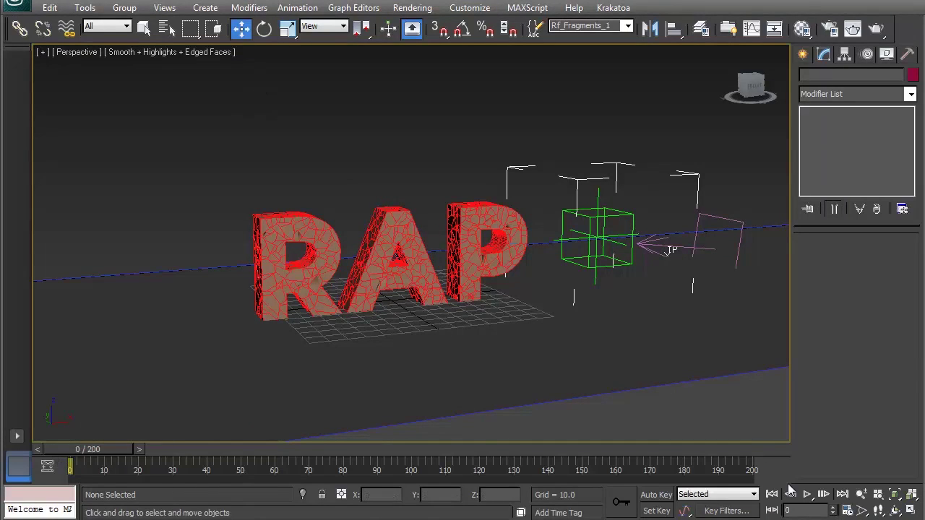
left_click(807, 495)
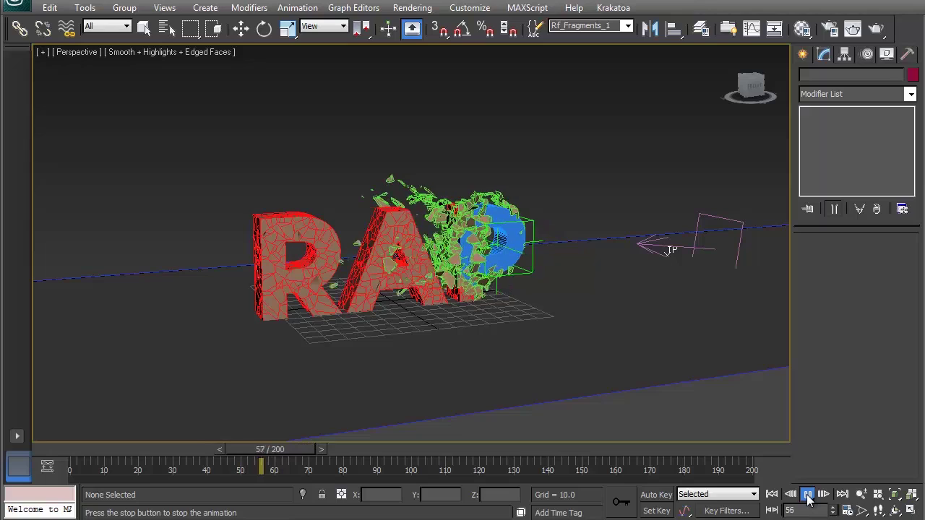
middle_click_drag(466, 255, 464, 234, "alt")
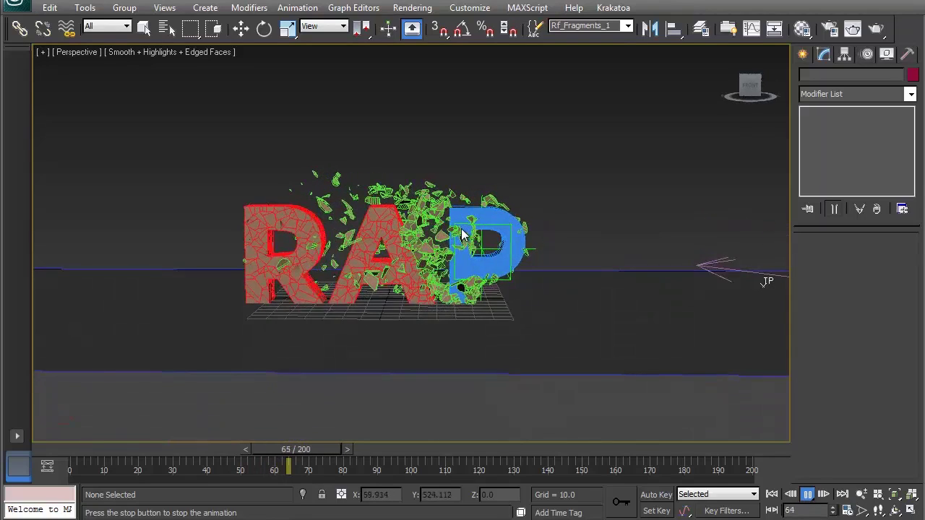
key("F4")
scroll(471, 230, "up", 4)
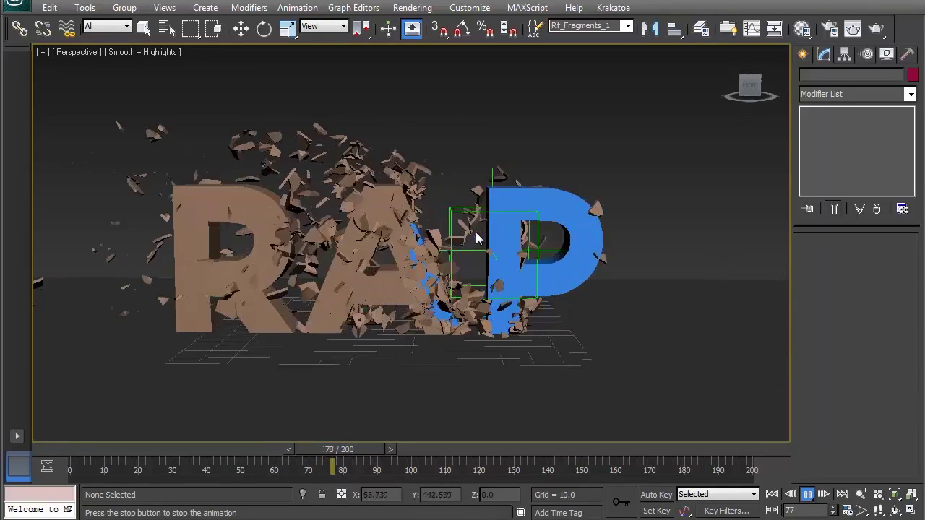
middle_click_drag(323, 264, 367, 252)
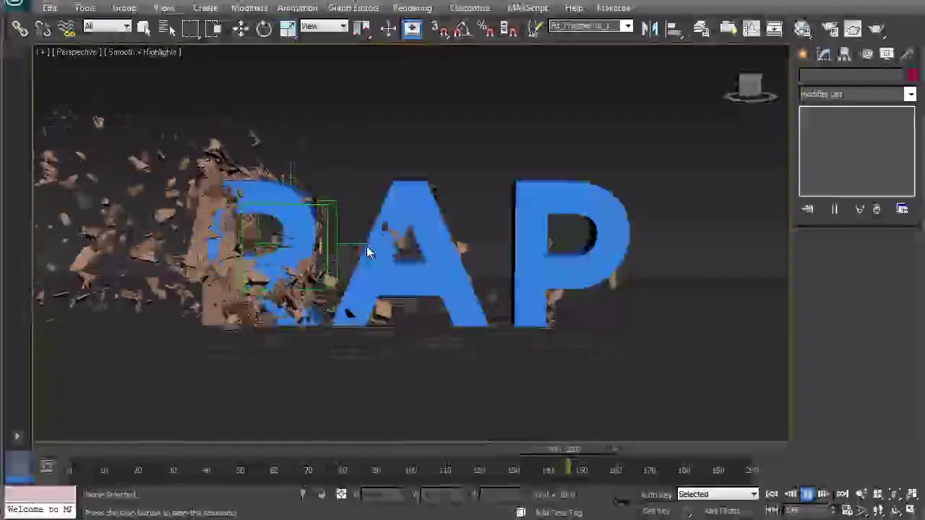
middle_click_drag(568, 310, 362, 269, "alt")
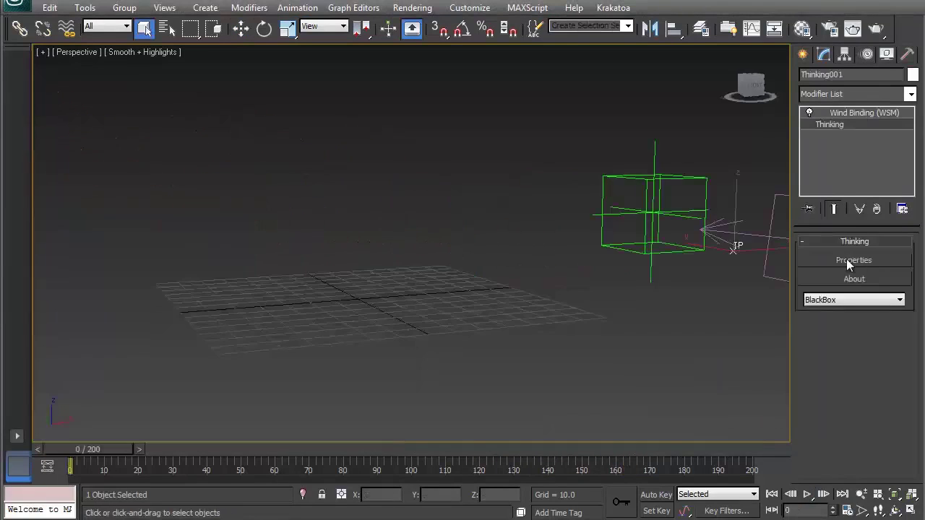
Reopen Thinking001's properties and review the activation and Volume Breaker settings of both VolumeBreak operators.
left_click(847, 265)
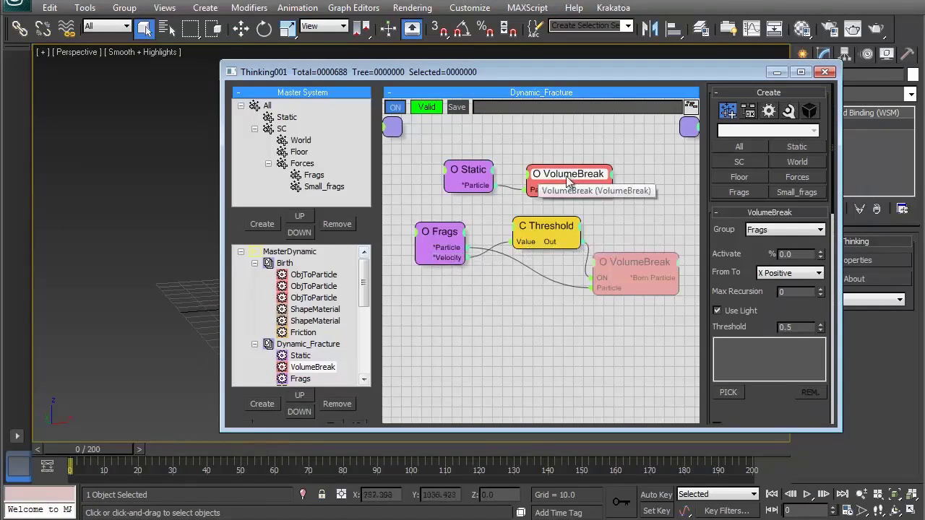
left_click(639, 266)
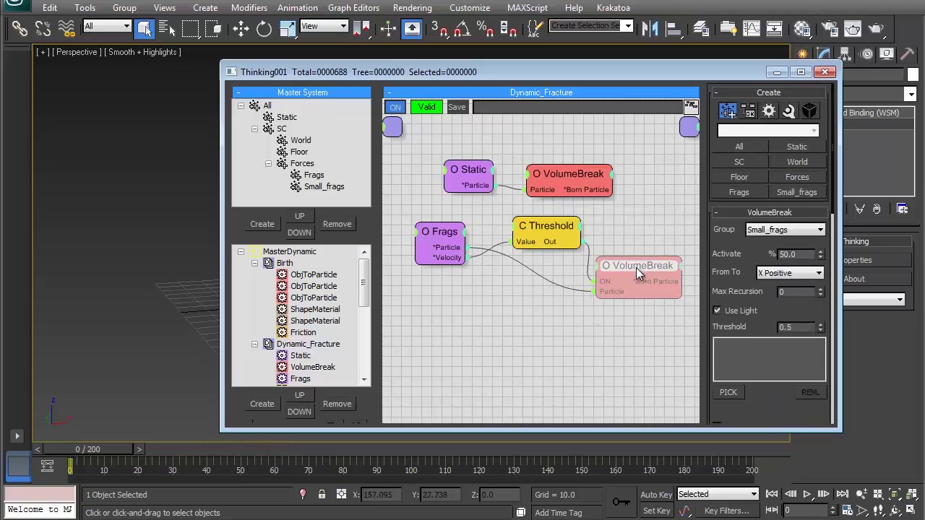
left_click_drag(728, 255, 728, 80)
left_click_drag(778, 345, 771, 224)
left_click(599, 176)
left_click_drag(726, 325, 723, 15)
left_click_drag(745, 354, 740, 123)
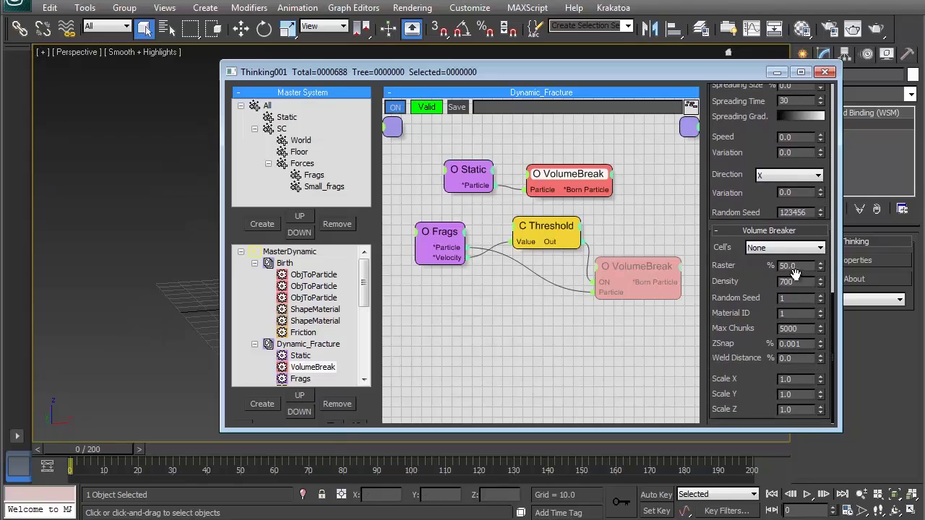
Enable the Frags group's VolumeBreak and check its Volume Breaker raster and density.
left_click(649, 264)
right_click(639, 264)
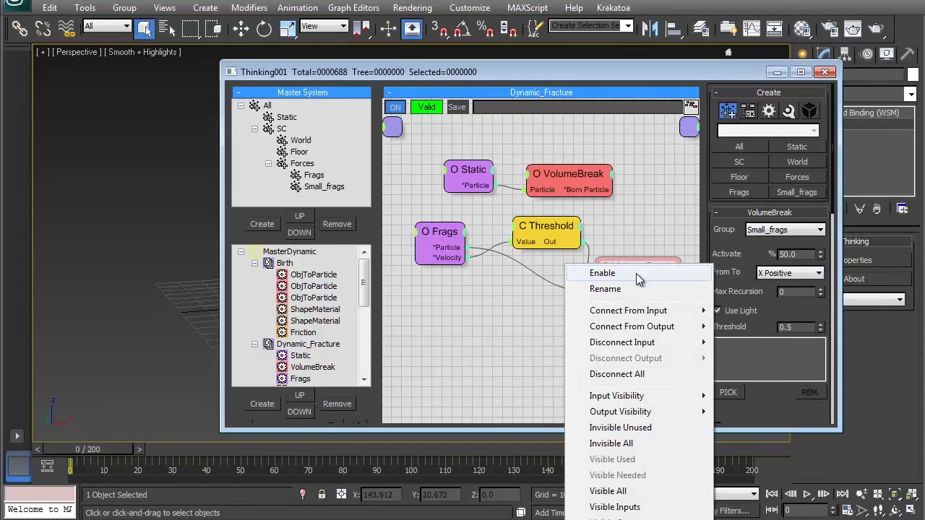
left_click(635, 273)
scroll(758, 273, "down", 5)
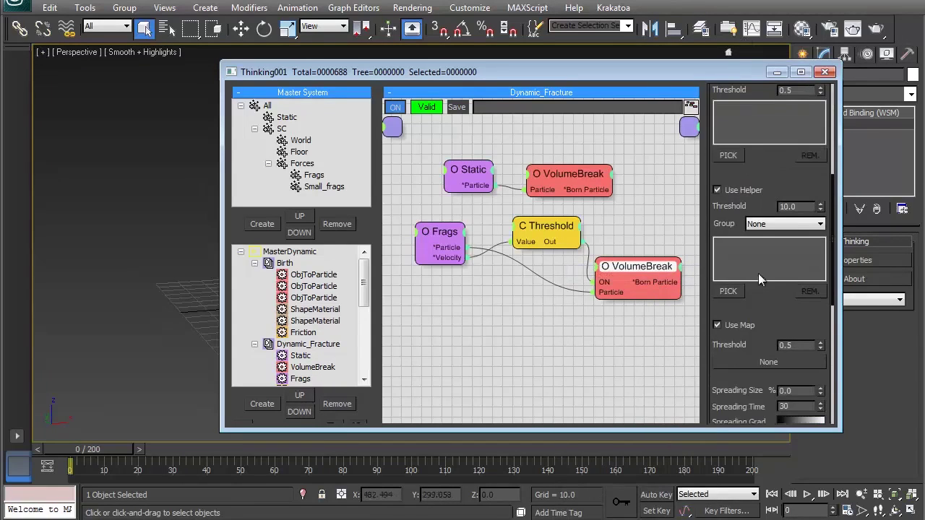
scroll(772, 225, "down", 8)
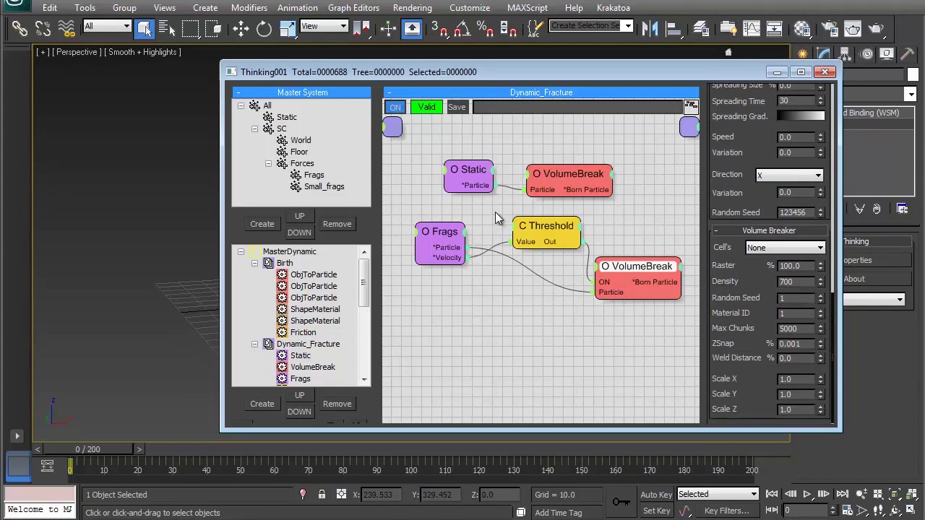
Save the scene and record the MasterDynamic cache again with both VolumeBreak operators active.
key("ctrl+s")
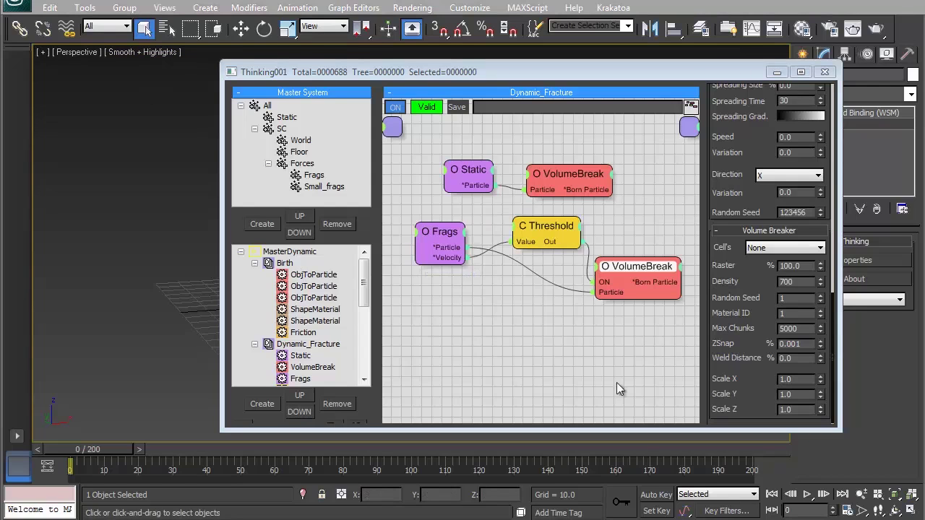
right_click(254, 253)
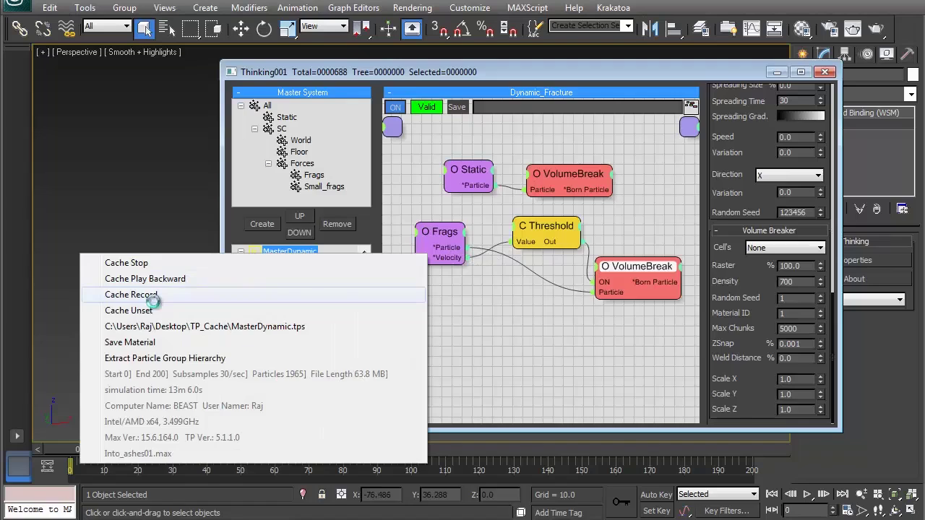
left_click(131, 295)
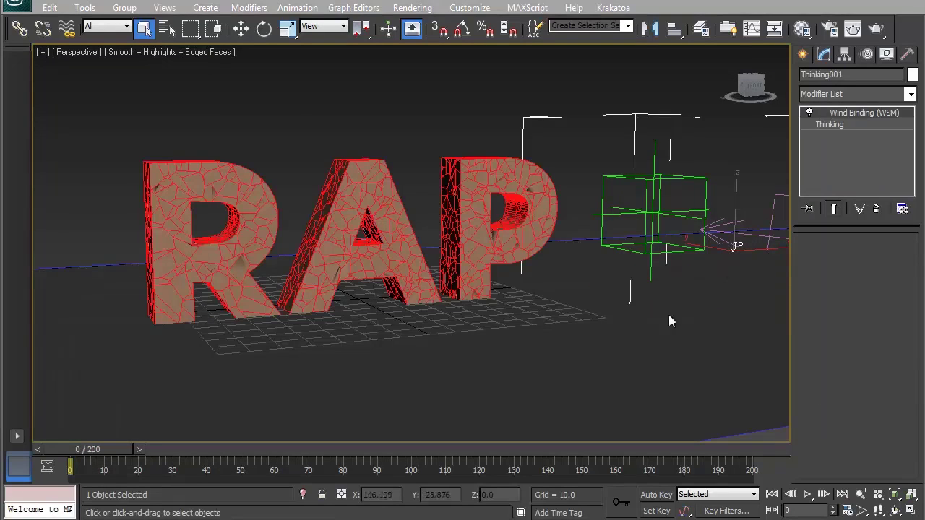
Play back the newly cached simulation from an orbited view, suppress the internal error message, and inspect the secondary fragments.
left_click(807, 495)
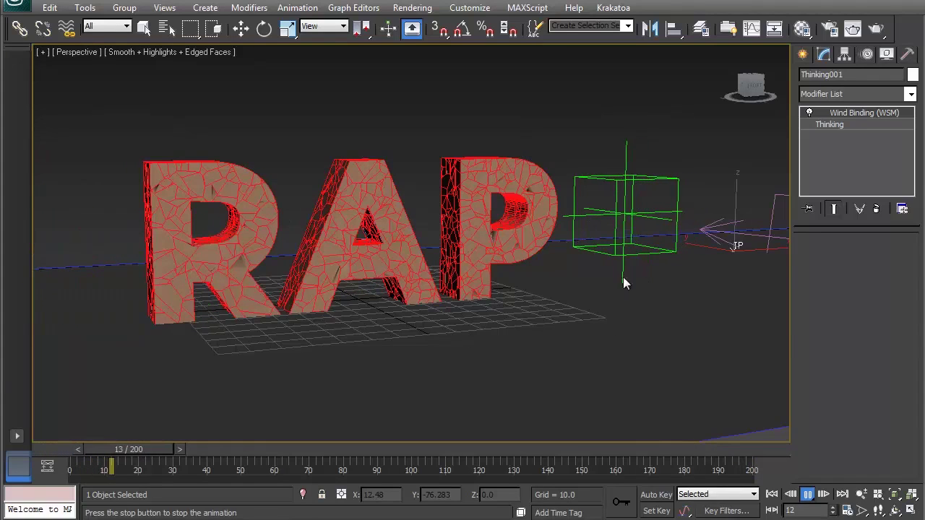
middle_click_drag(541, 223, 470, 214, "alt")
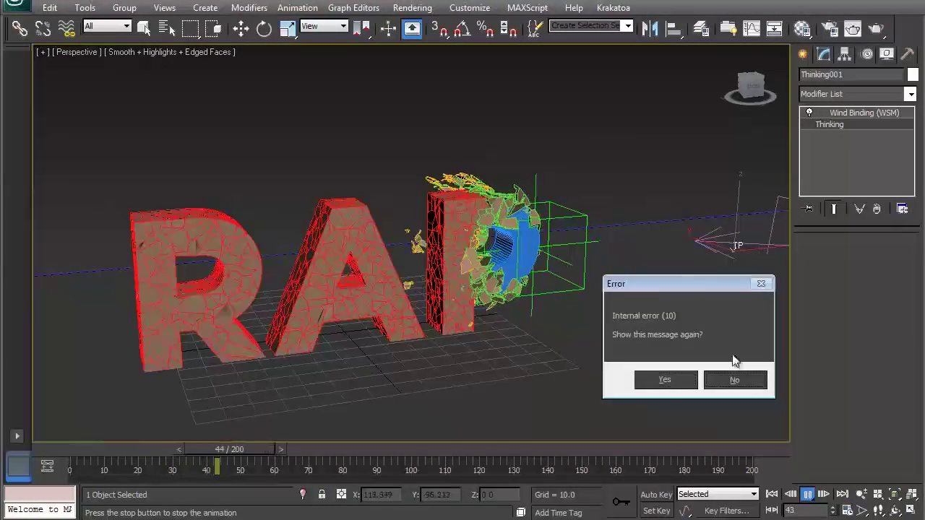
left_click(734, 379)
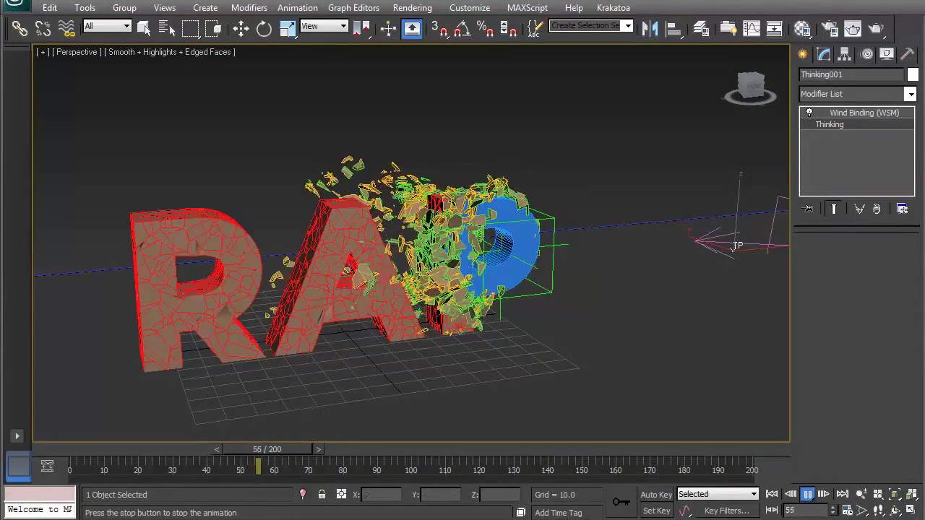
key("/")
left_click_drag(289, 455, 309, 447)
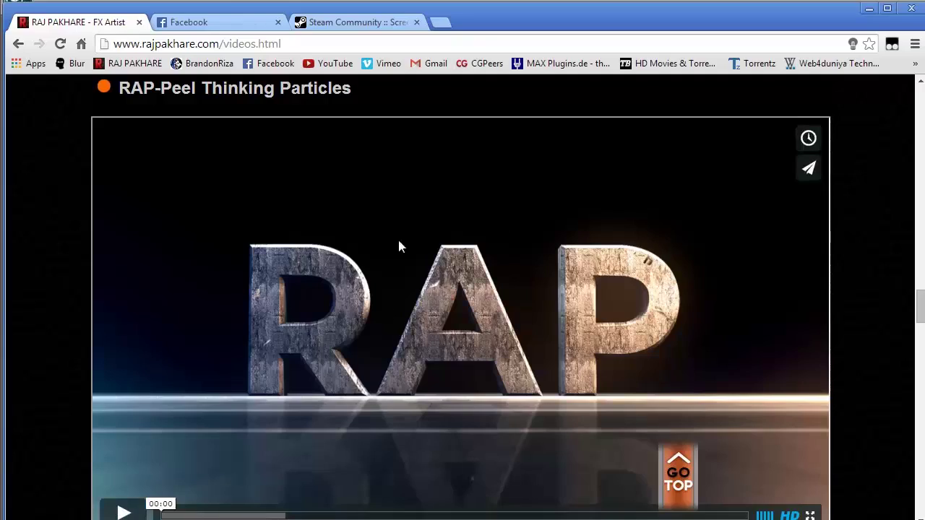
Watch the RAP-Peel Thinking Particles video in Chrome as a reference, pausing midway, and return to the top of the page.
scroll(361, 289, "down", 1)
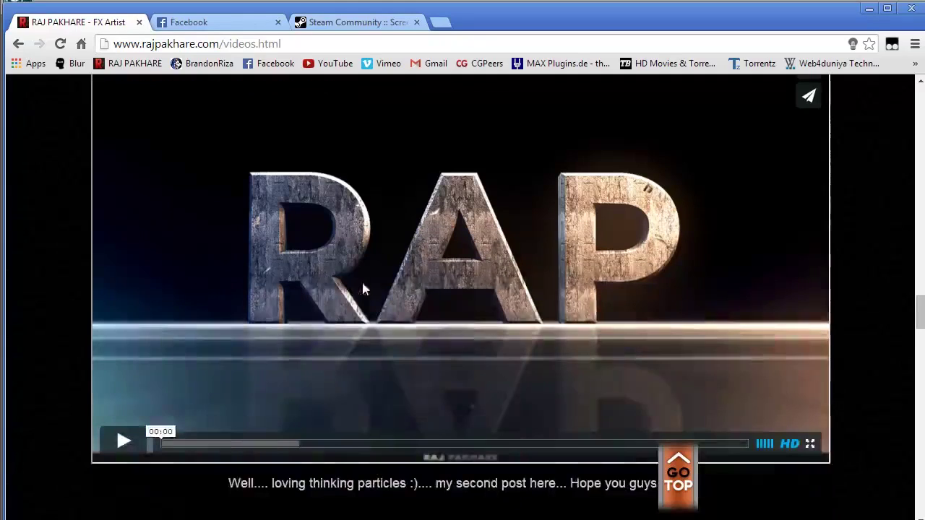
left_click(123, 440)
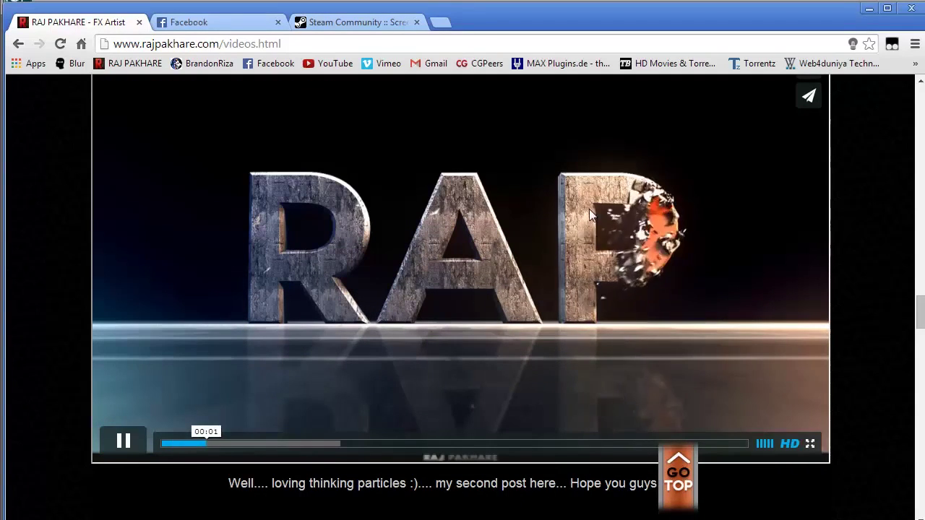
left_click(140, 453)
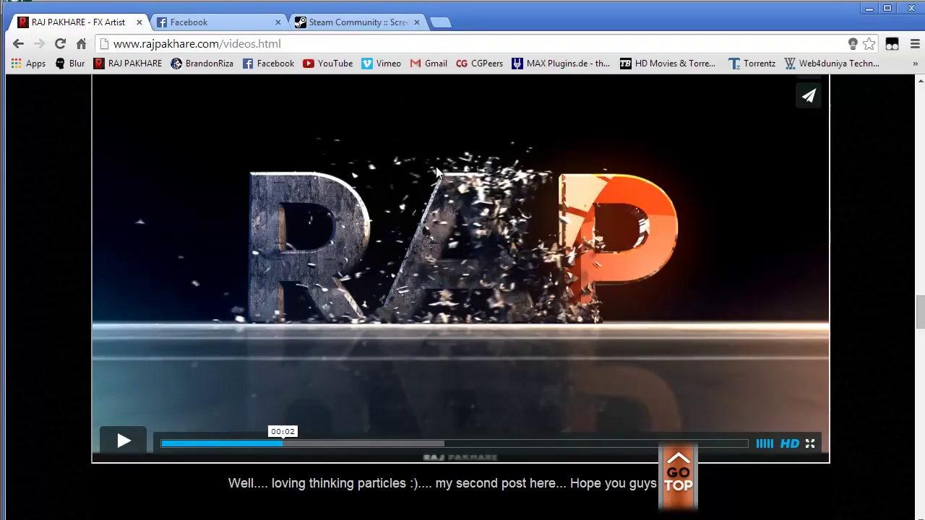
left_click(141, 448)
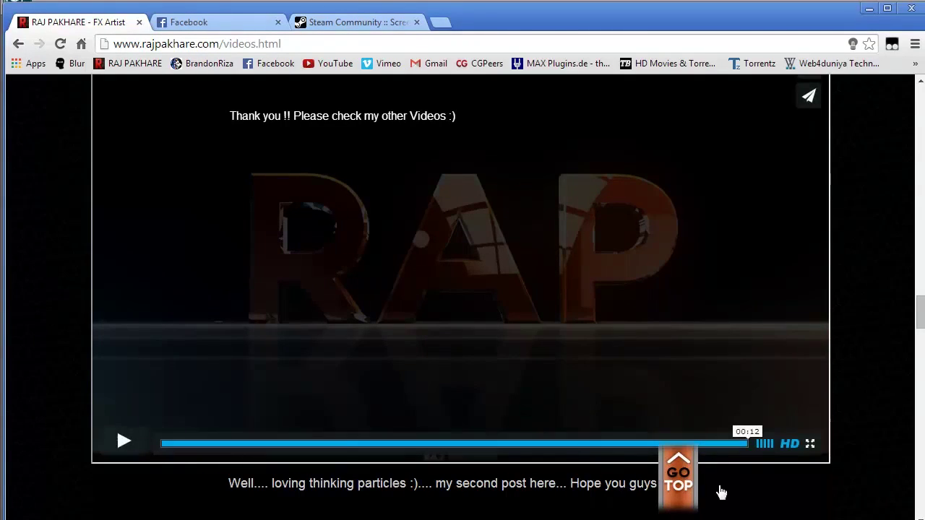
left_click(677, 477)
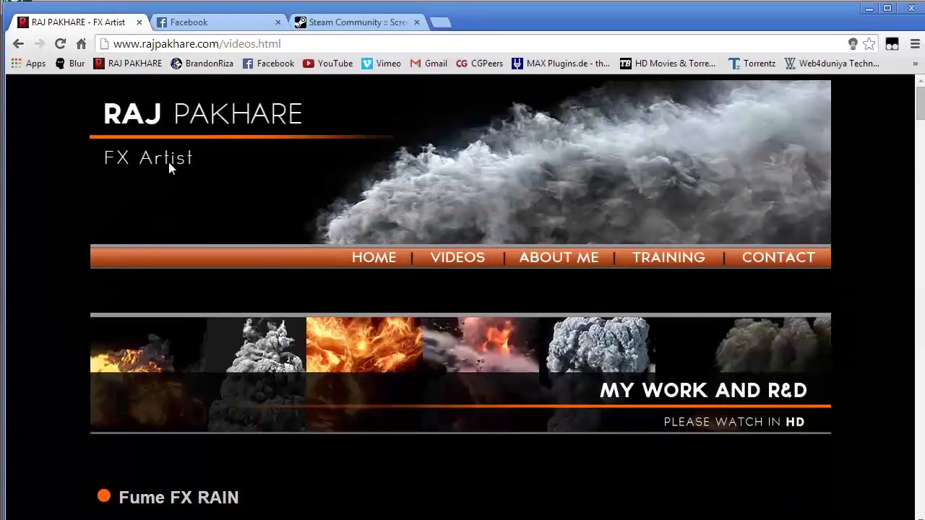